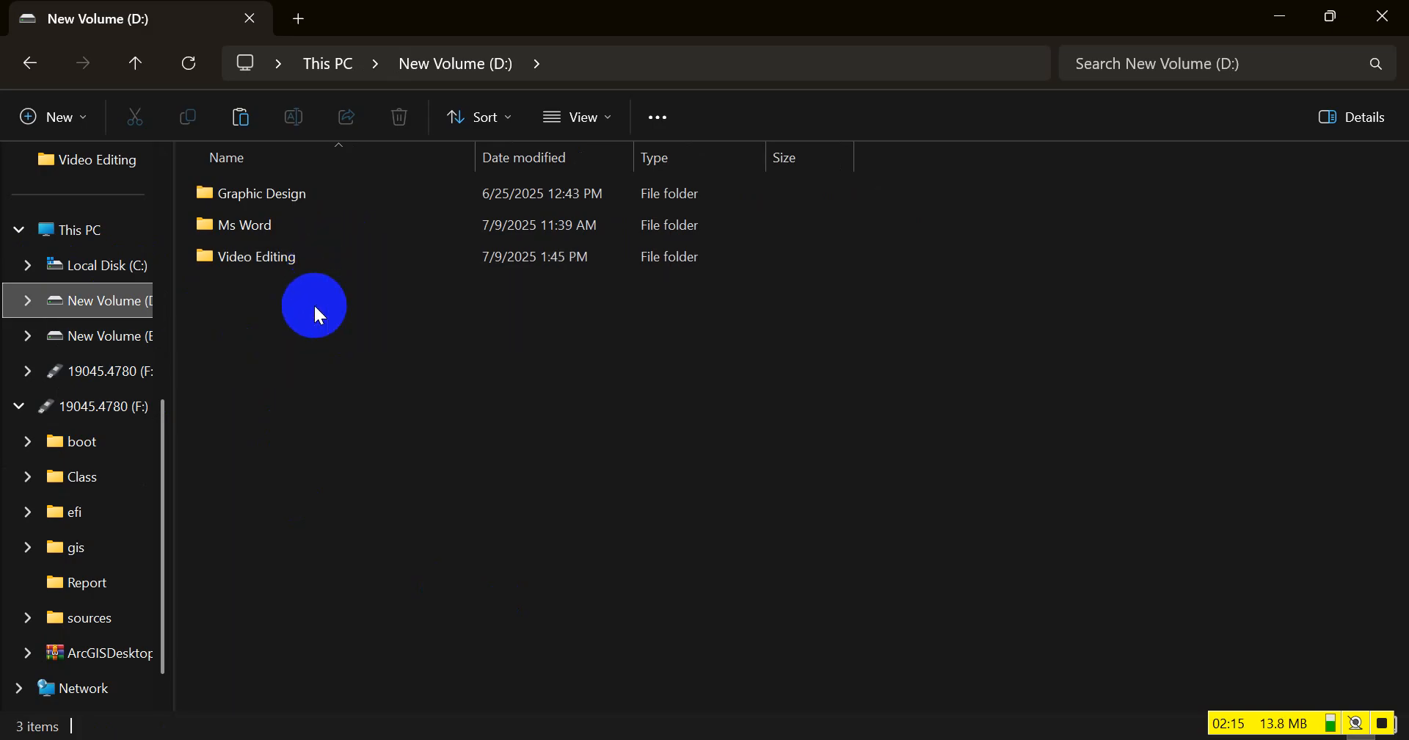
Create a folder named "Prejects" inside the Video Editing folder on drive D
double_click(279, 259)
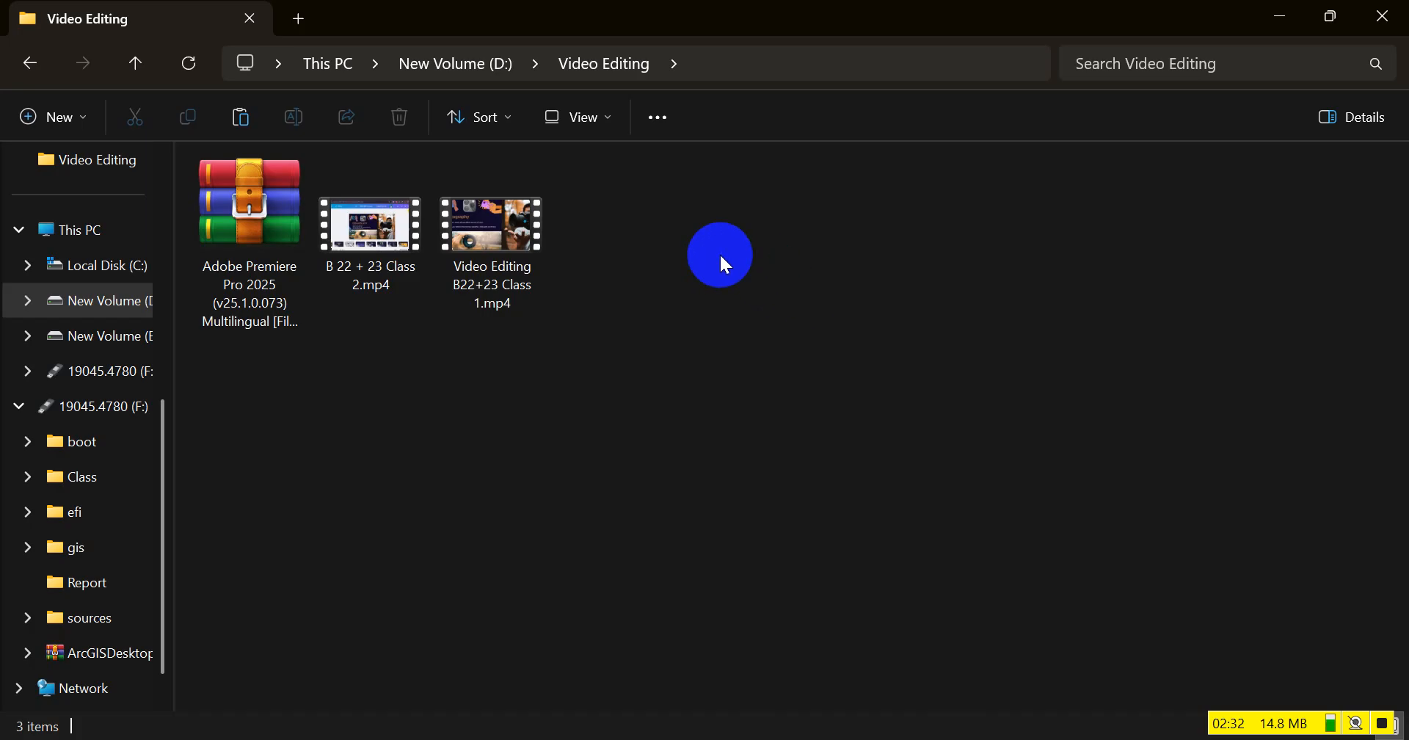
right_click(720, 254)
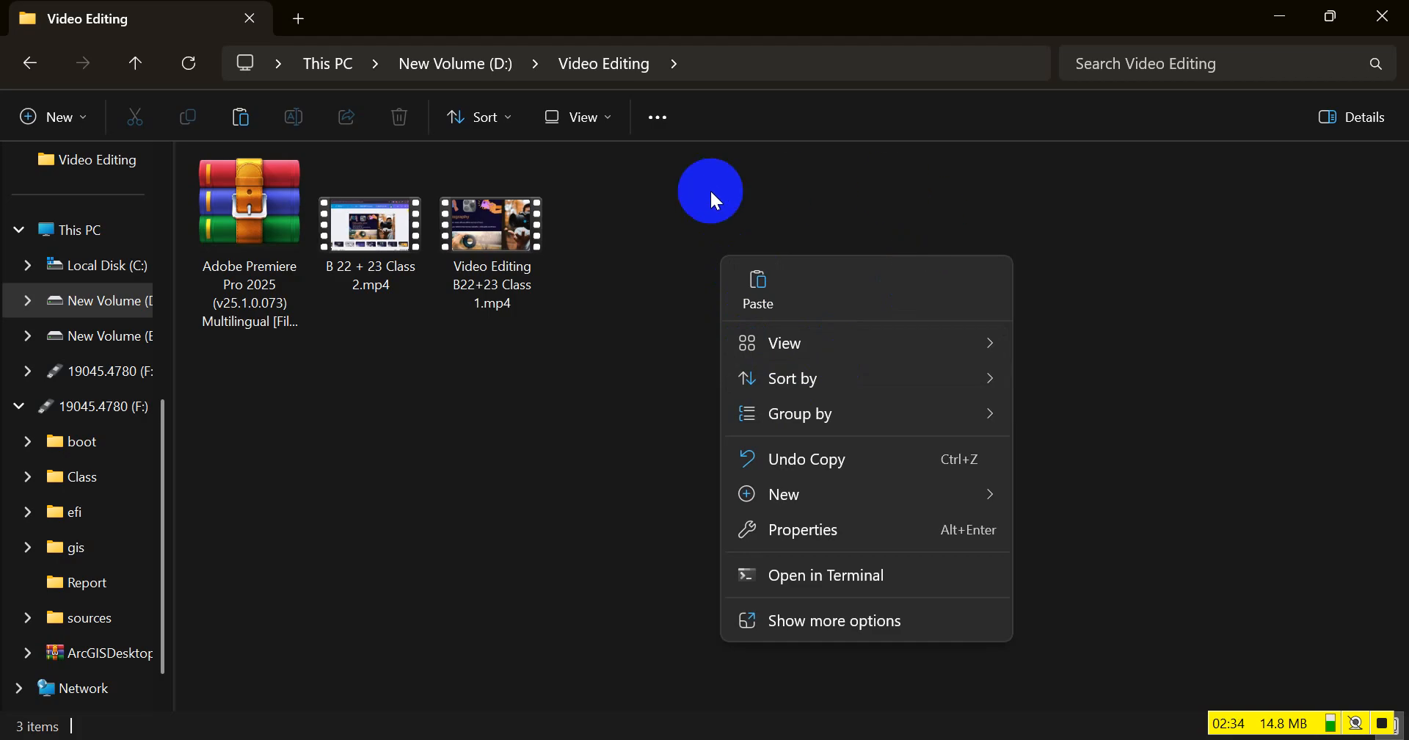
left_click(656, 209)
right_click(674, 276)
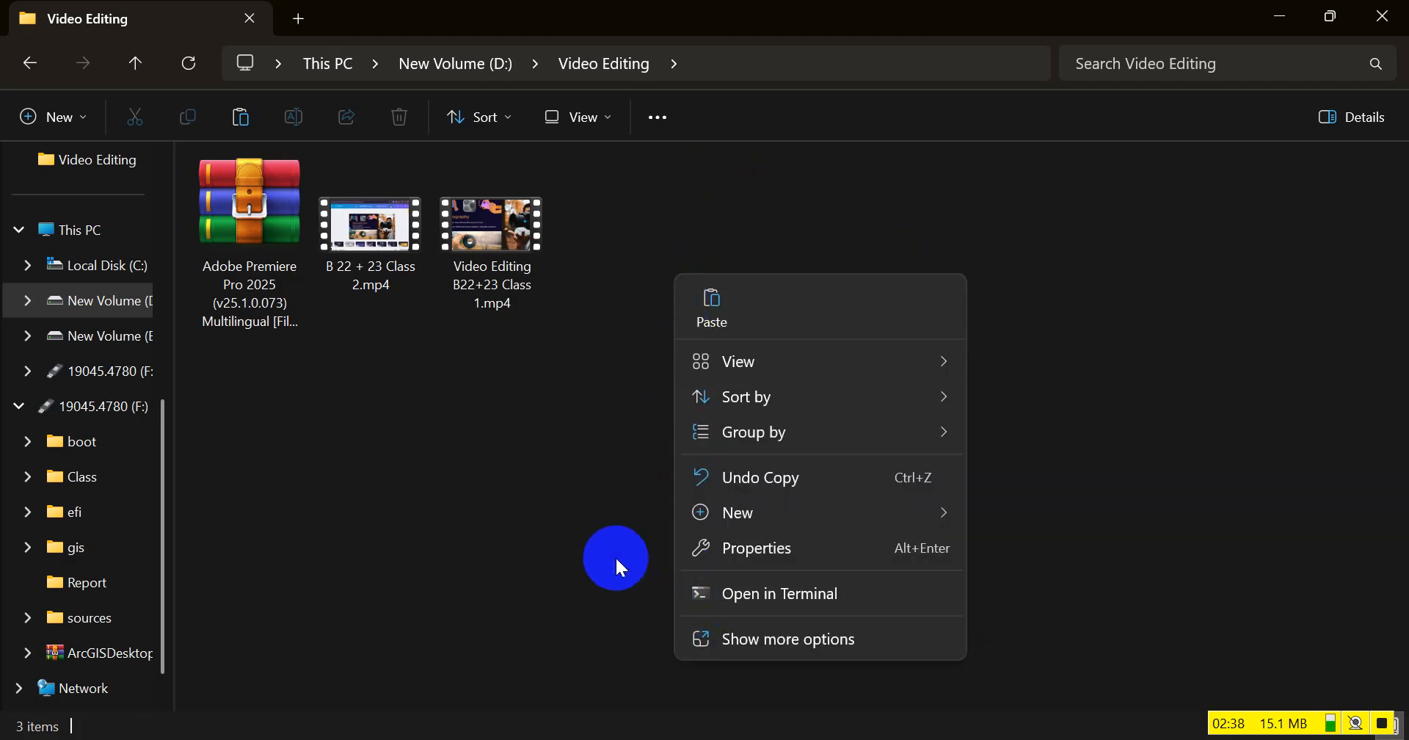
mouse_move(702, 518)
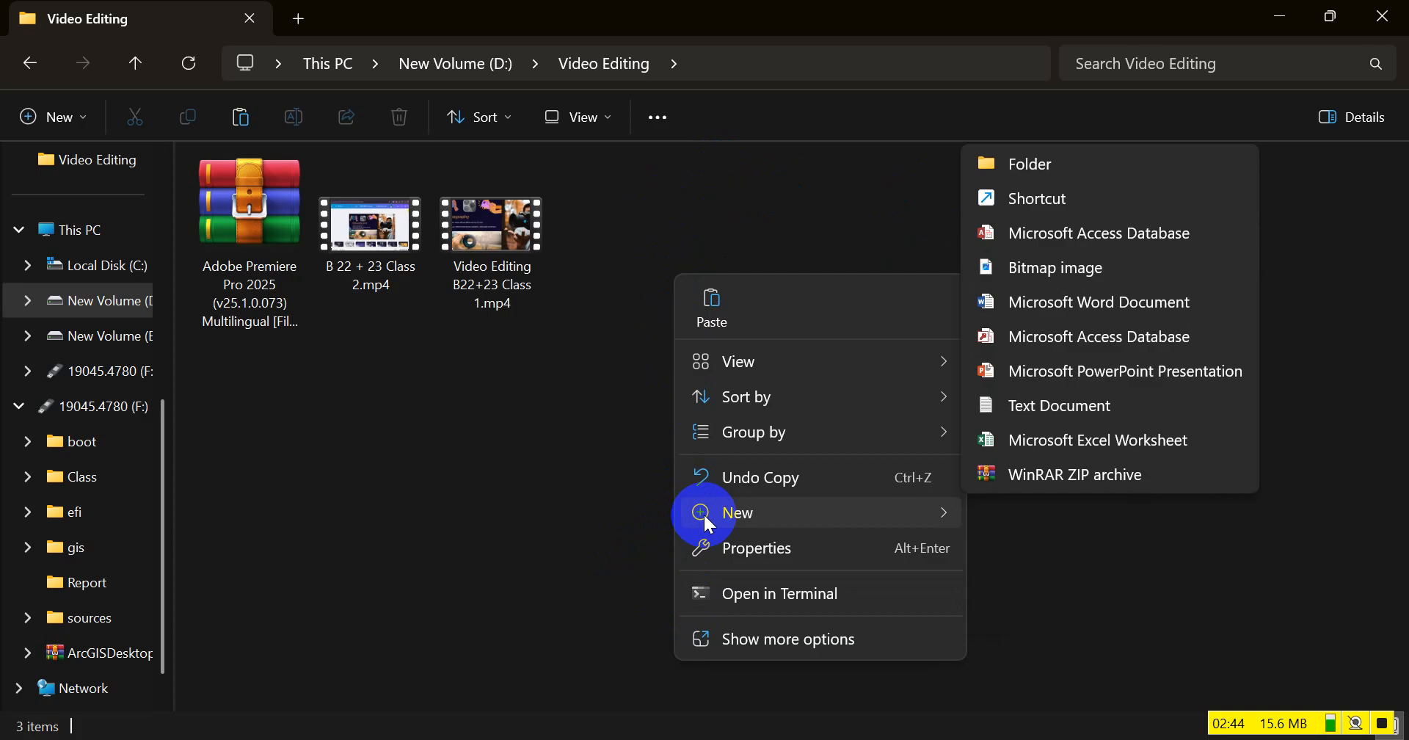
left_click(1073, 158)
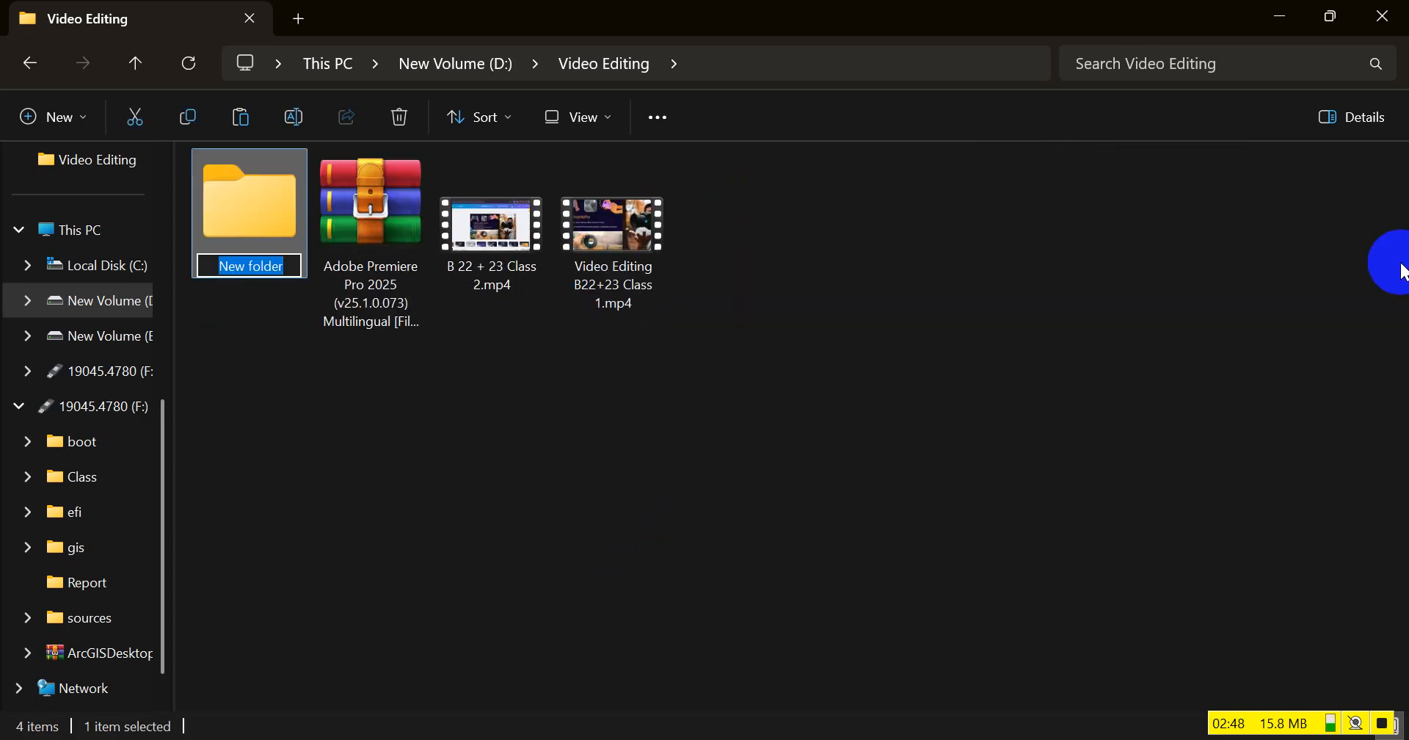
type("Prejects")
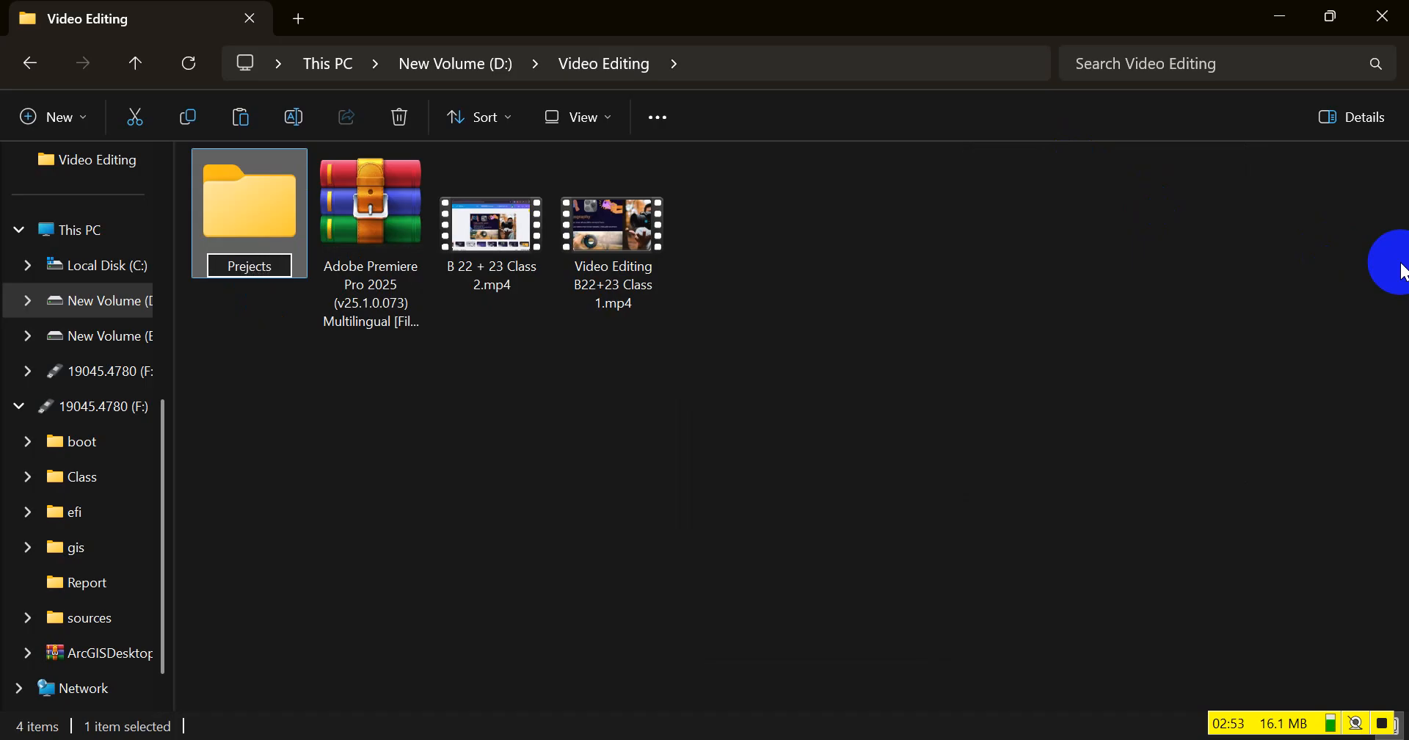
key("Return")
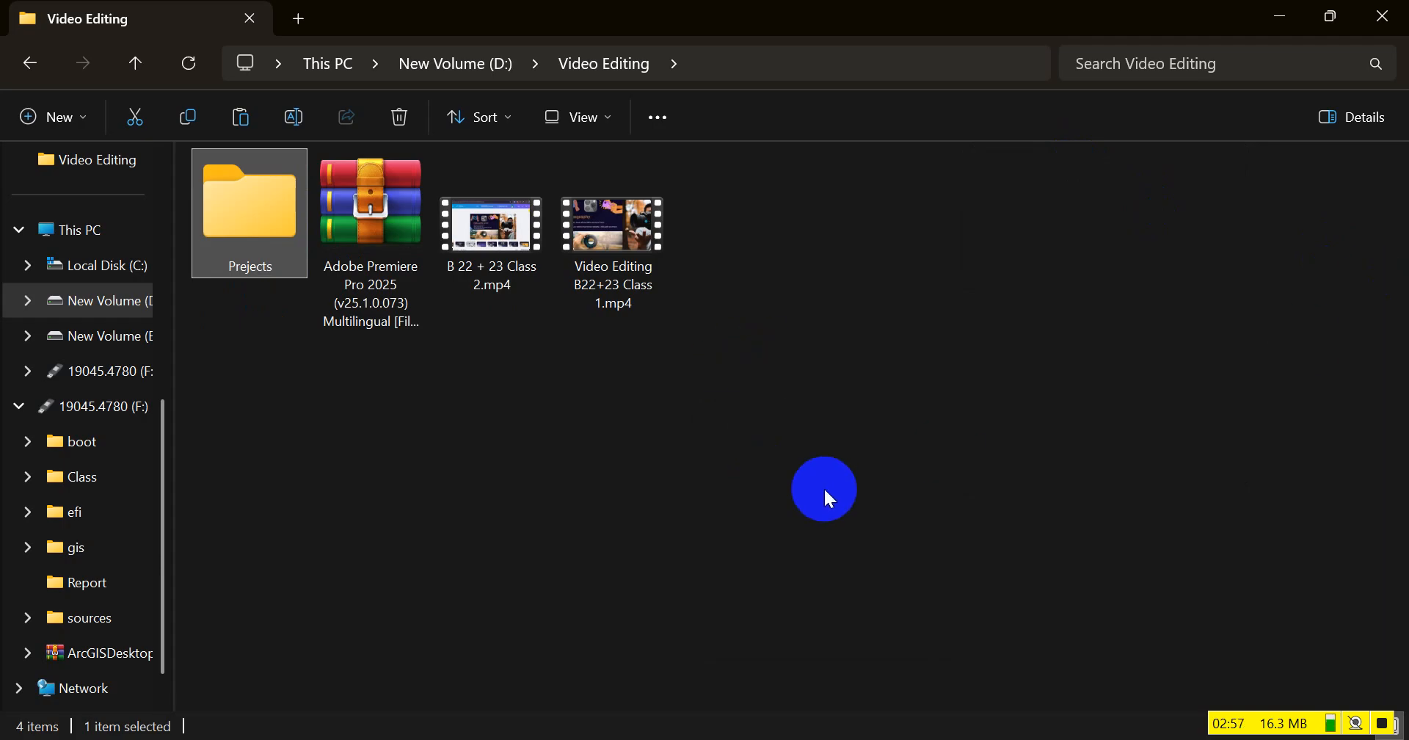
Create another folder named "Raw" in the Video Editing folder
right_click(332, 382)
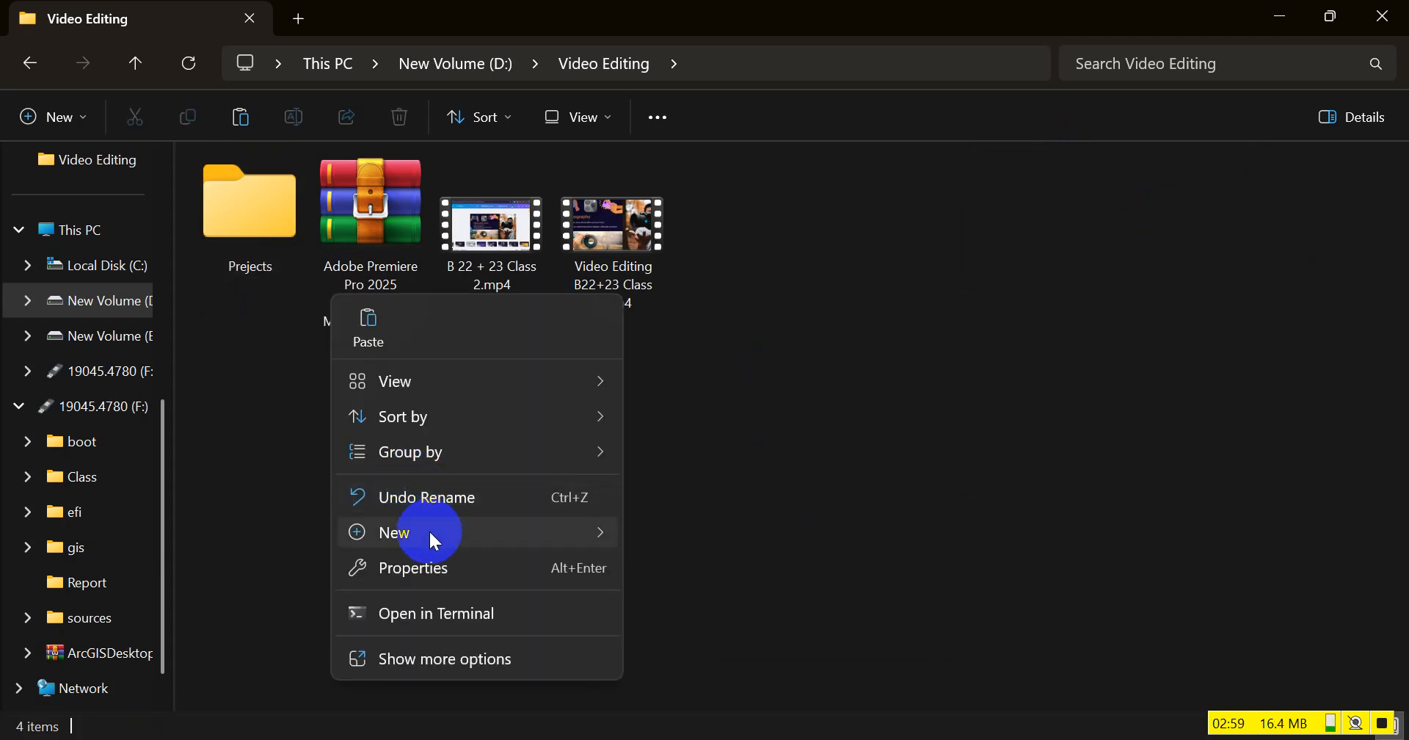
mouse_move(428, 530)
left_click(694, 183)
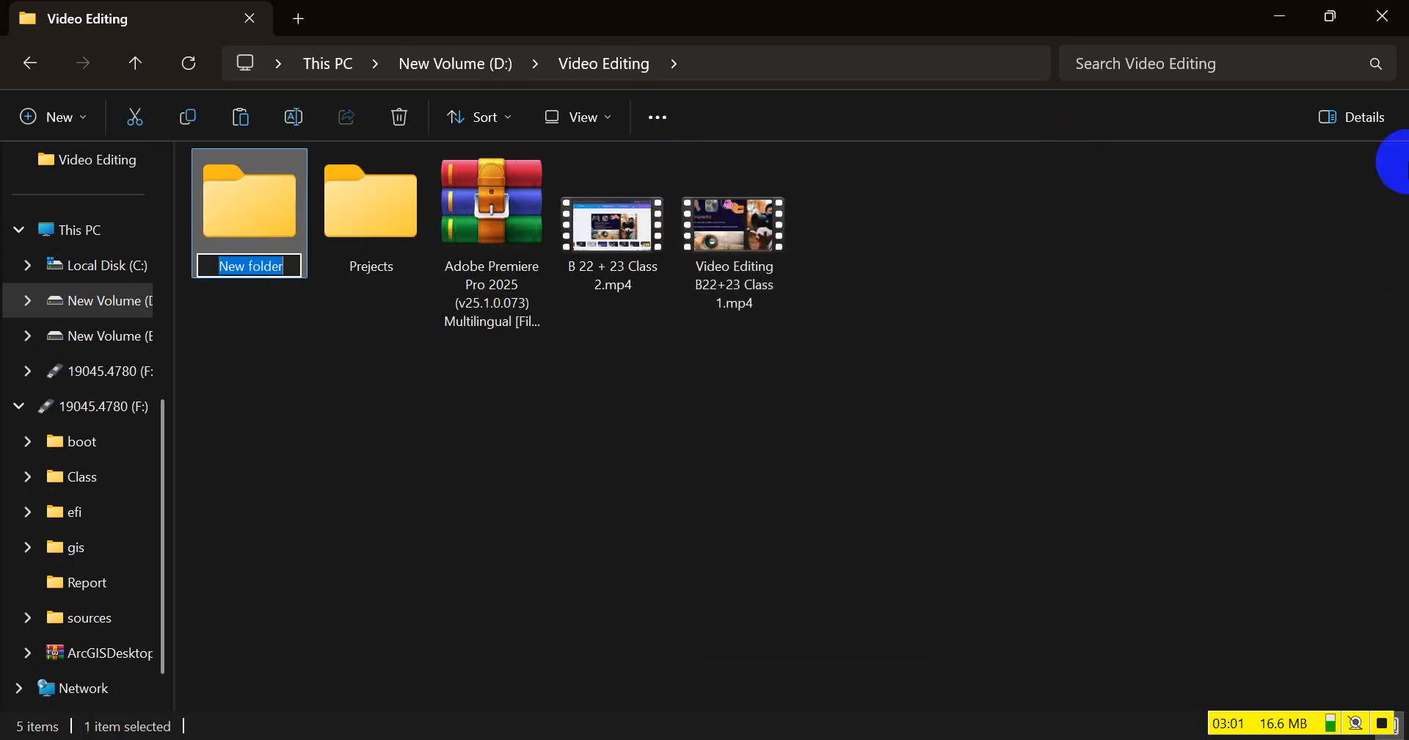
type("Raw")
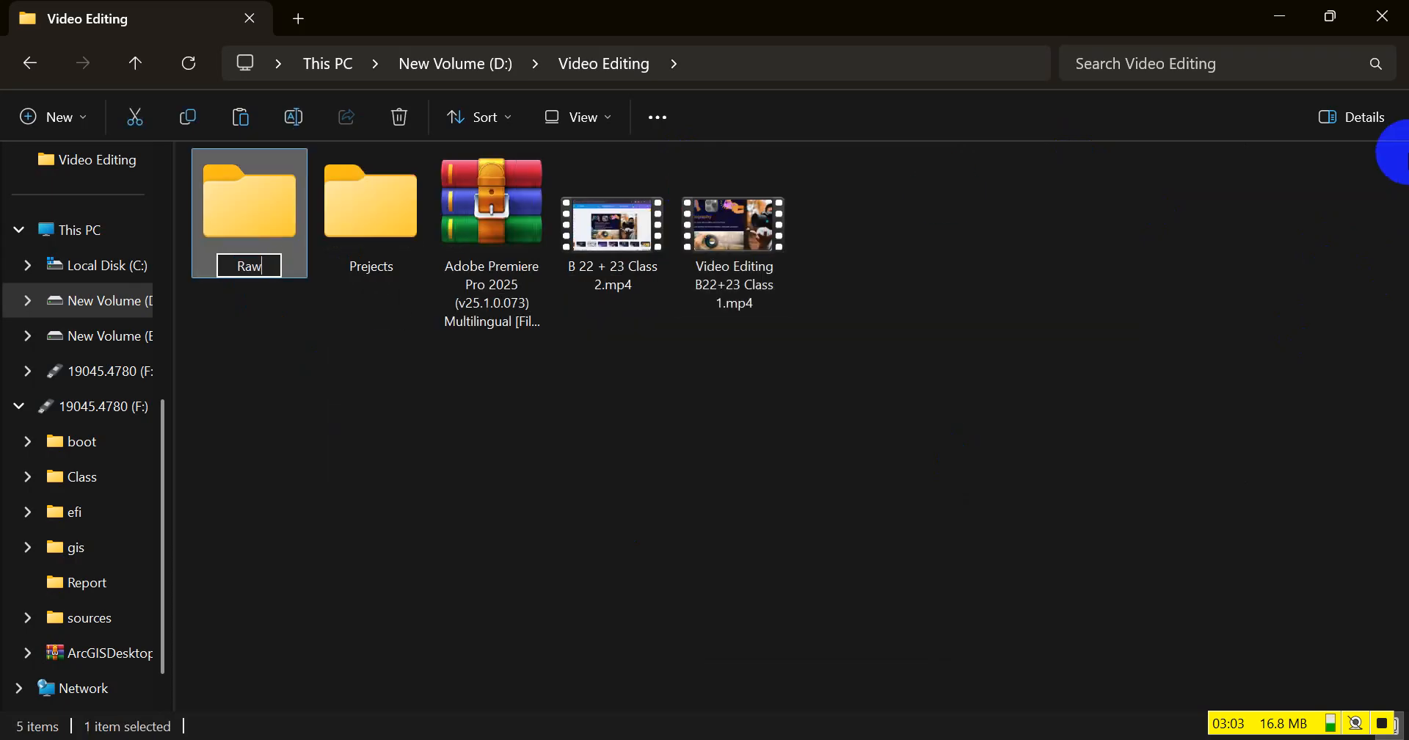
key("Return")
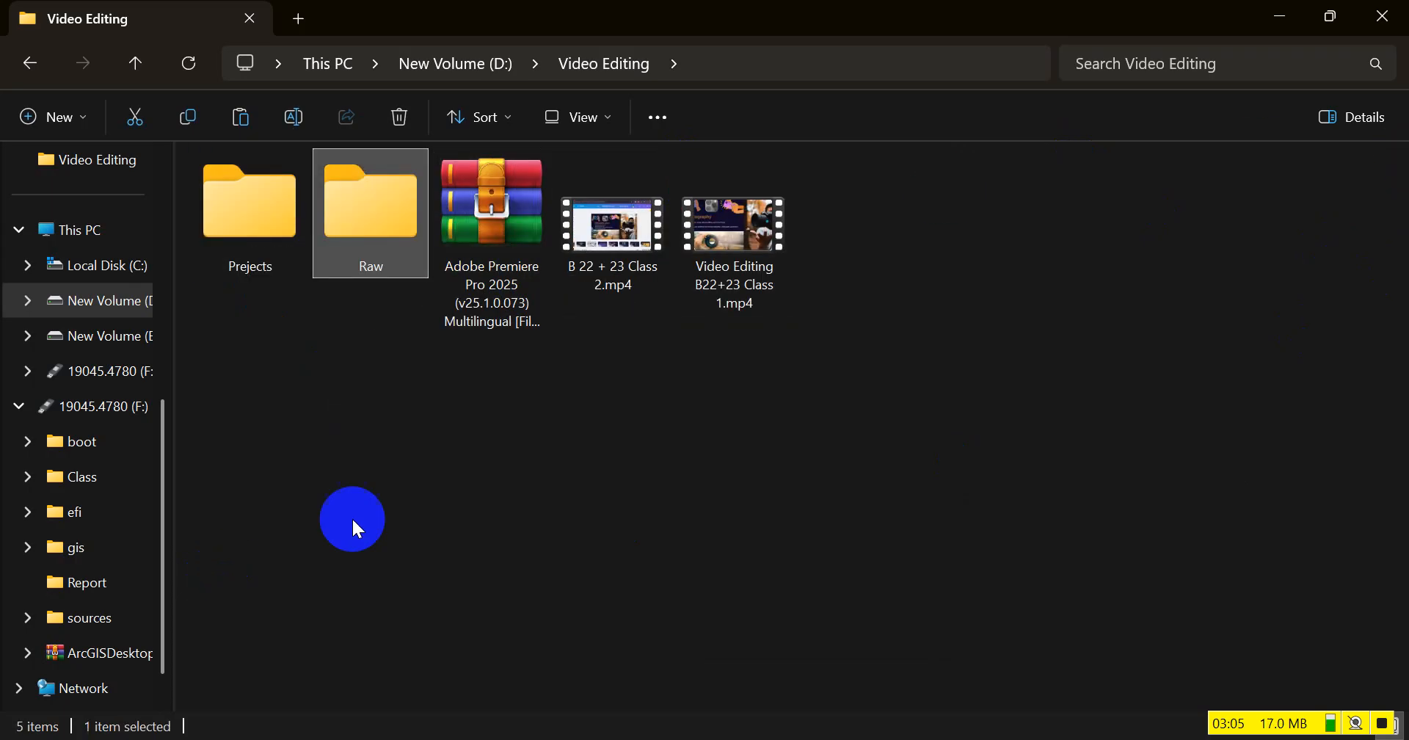
Paste the copied Class 1 folder into the Raw folder
left_click(376, 223)
double_click(379, 230)
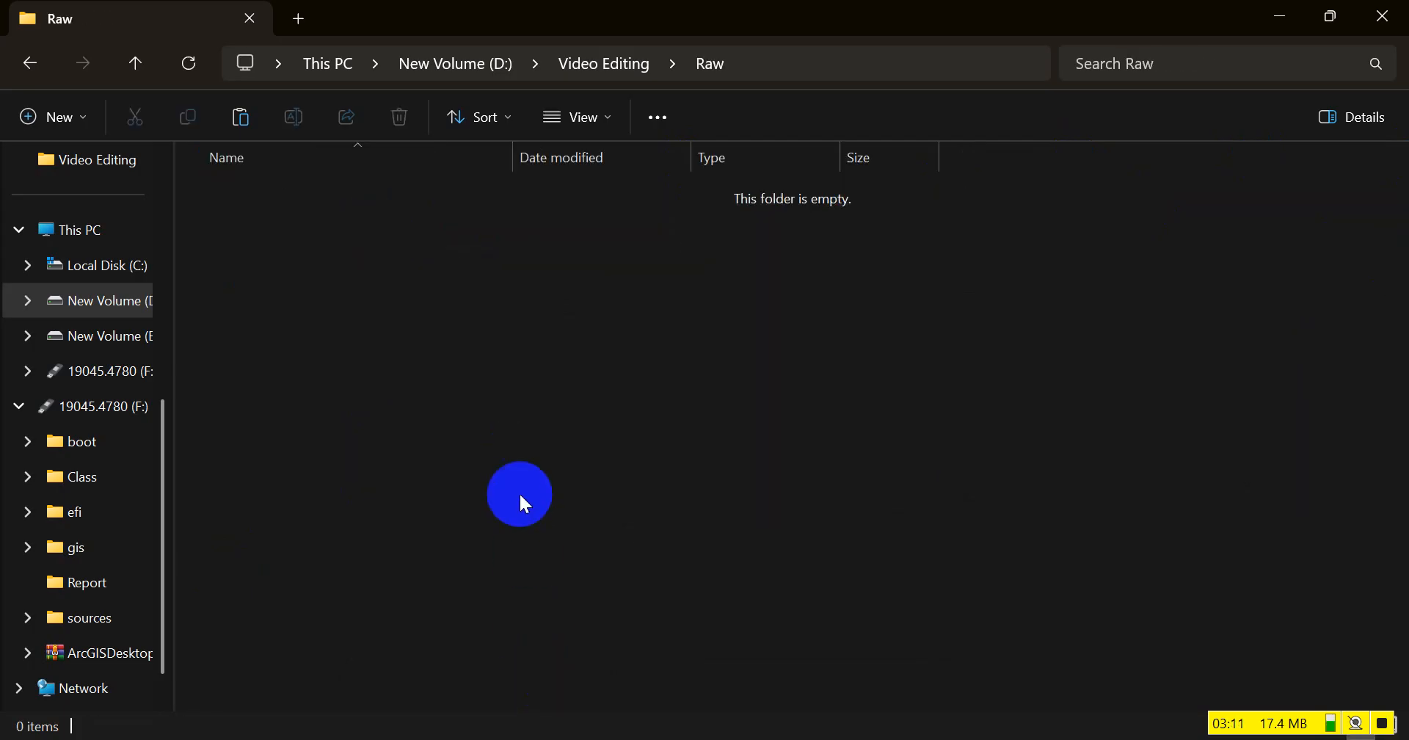
right_click(508, 353)
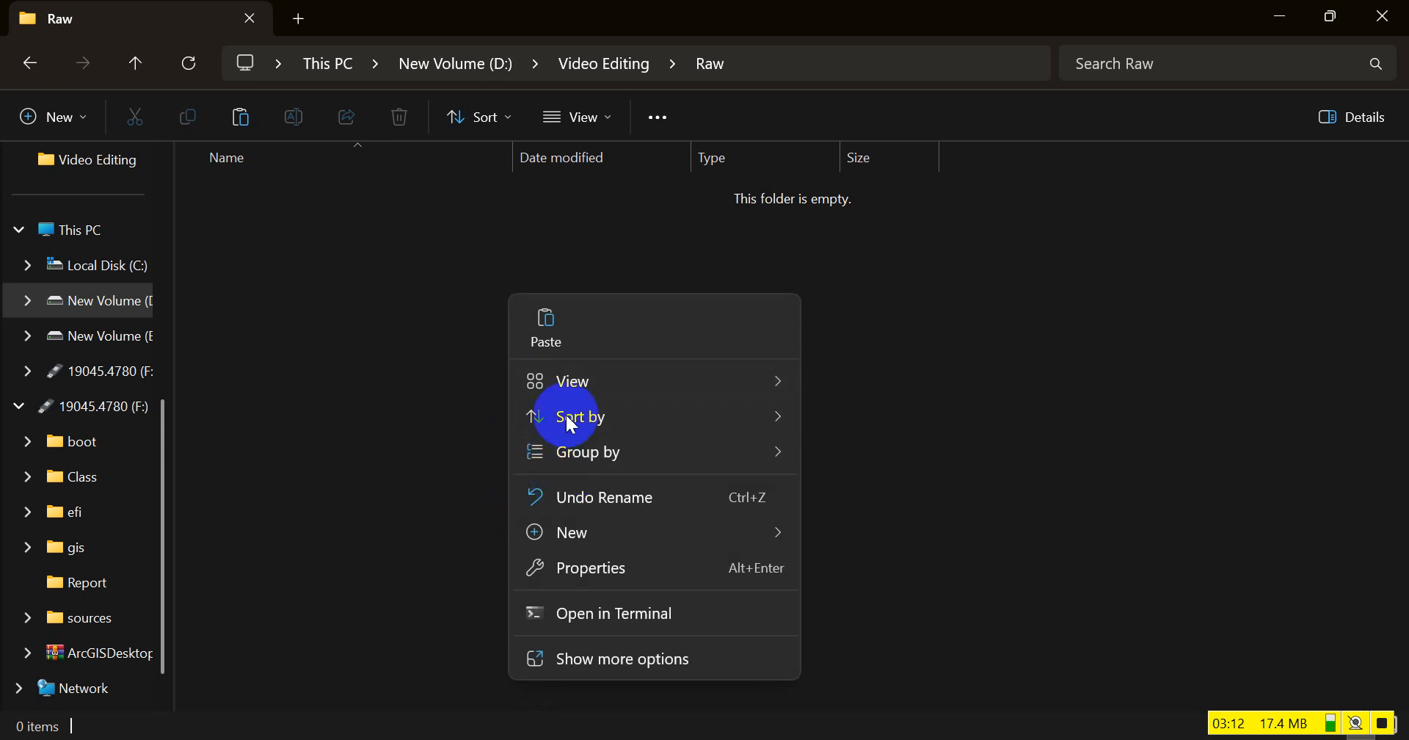
left_click(546, 323)
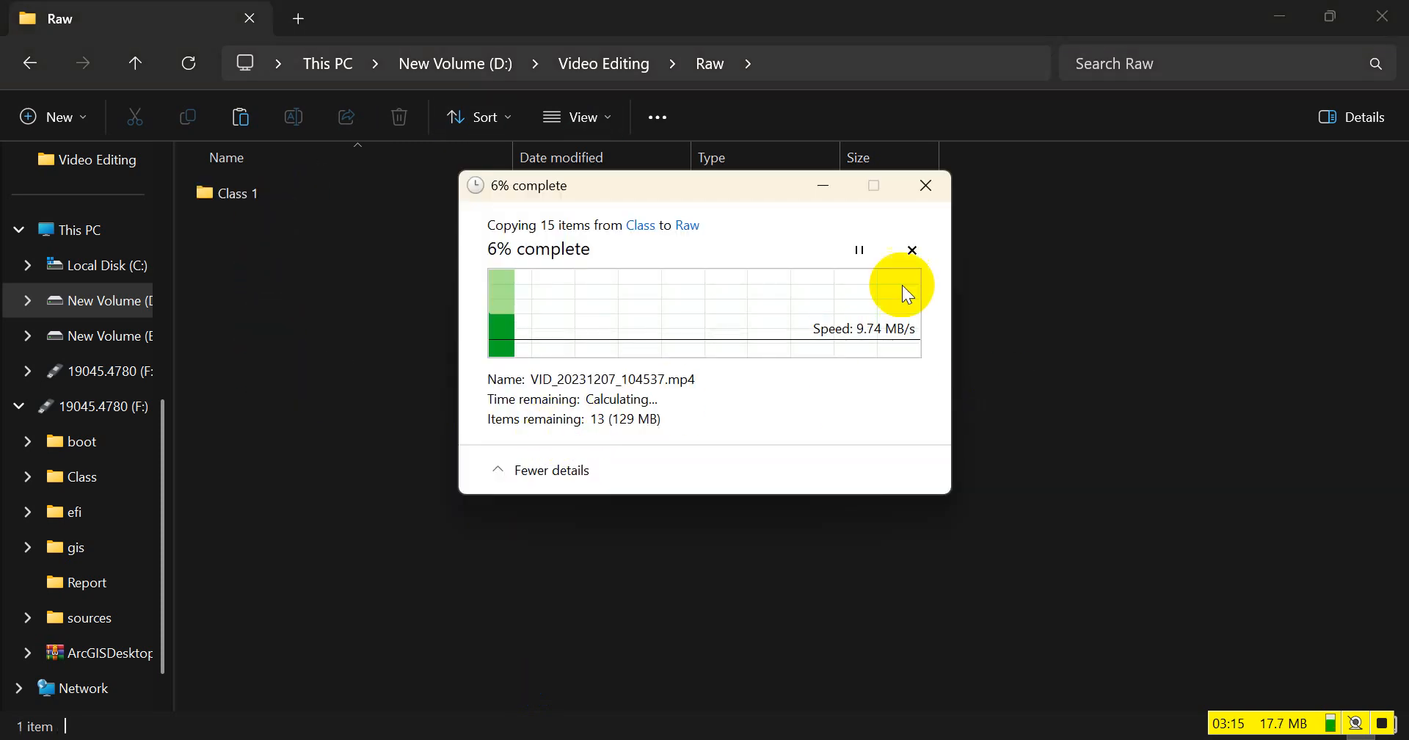
Return to the Video Editing folder on drive D and create a folder named "Rendered" there
left_click(455, 63)
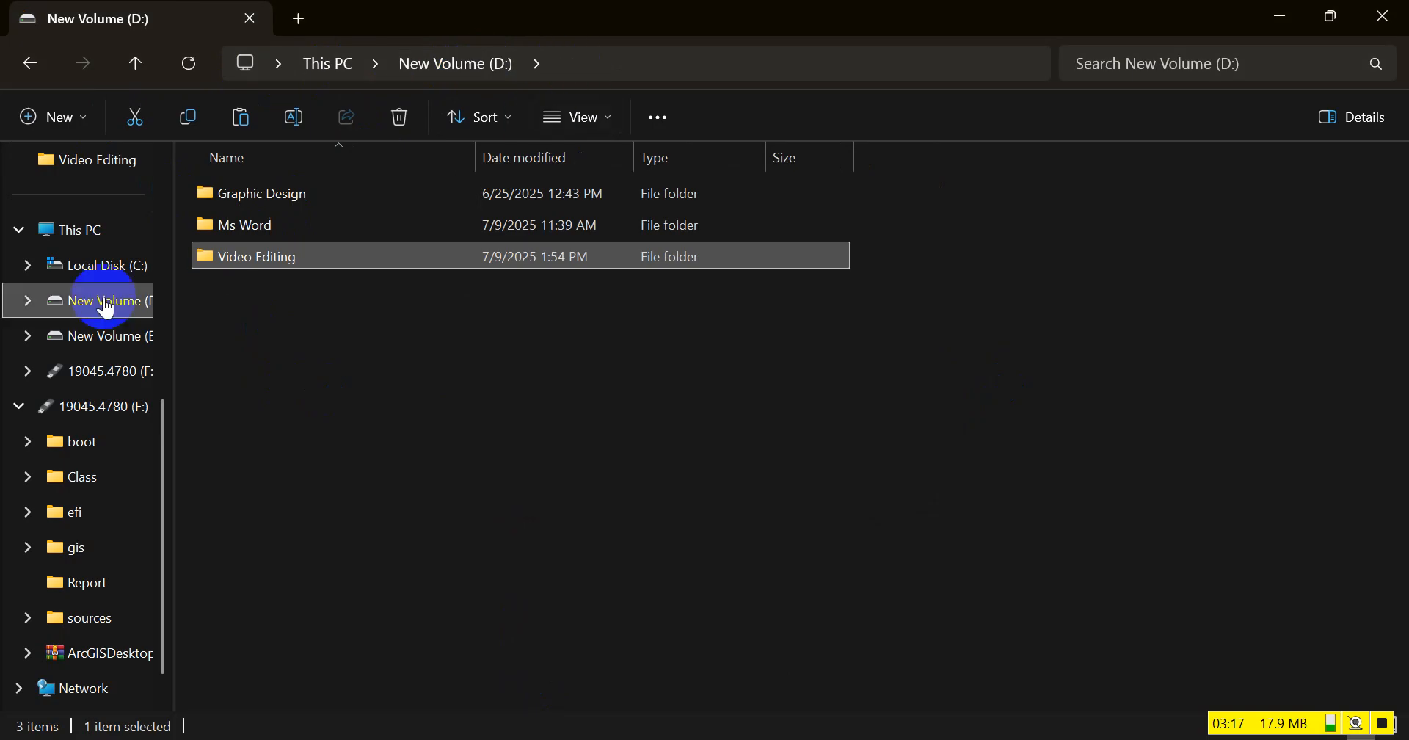
left_click(252, 266)
double_click(255, 267)
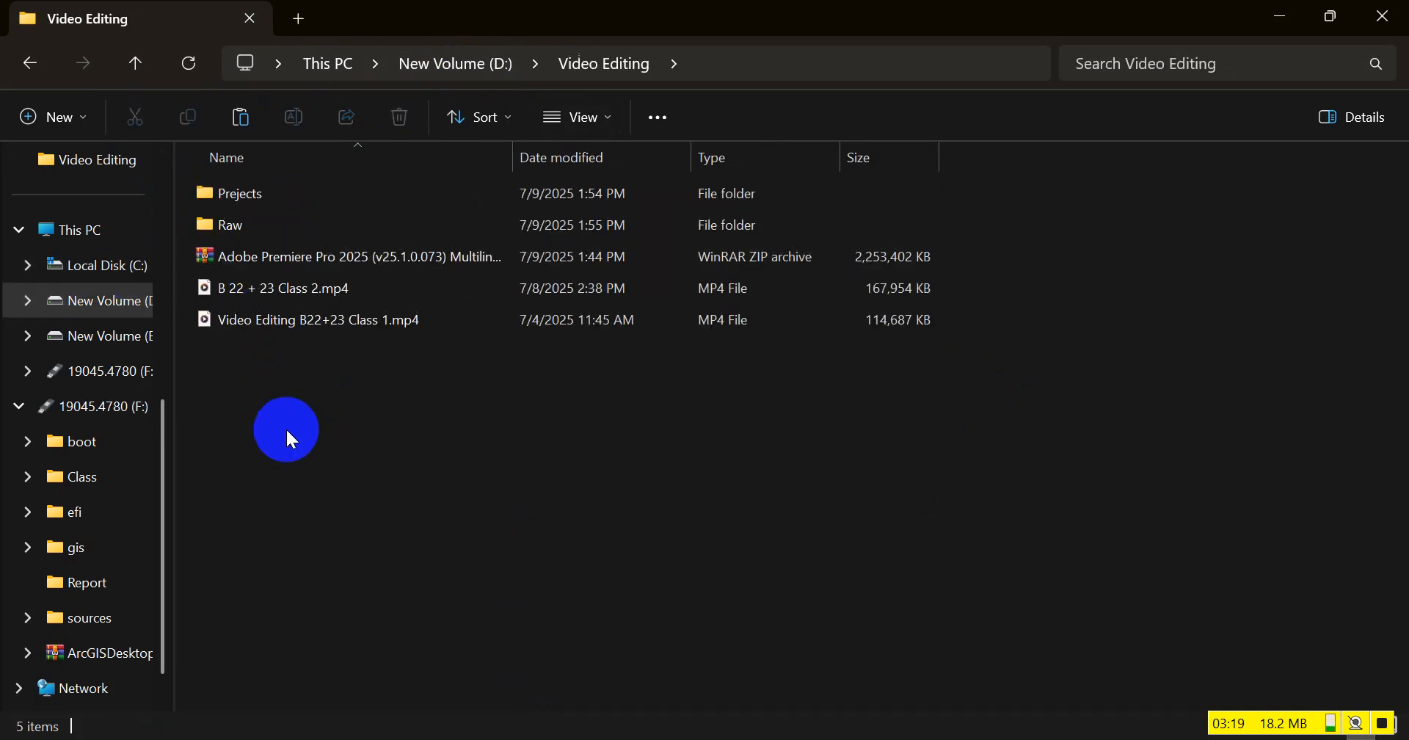
right_click(285, 428)
mouse_move(359, 284)
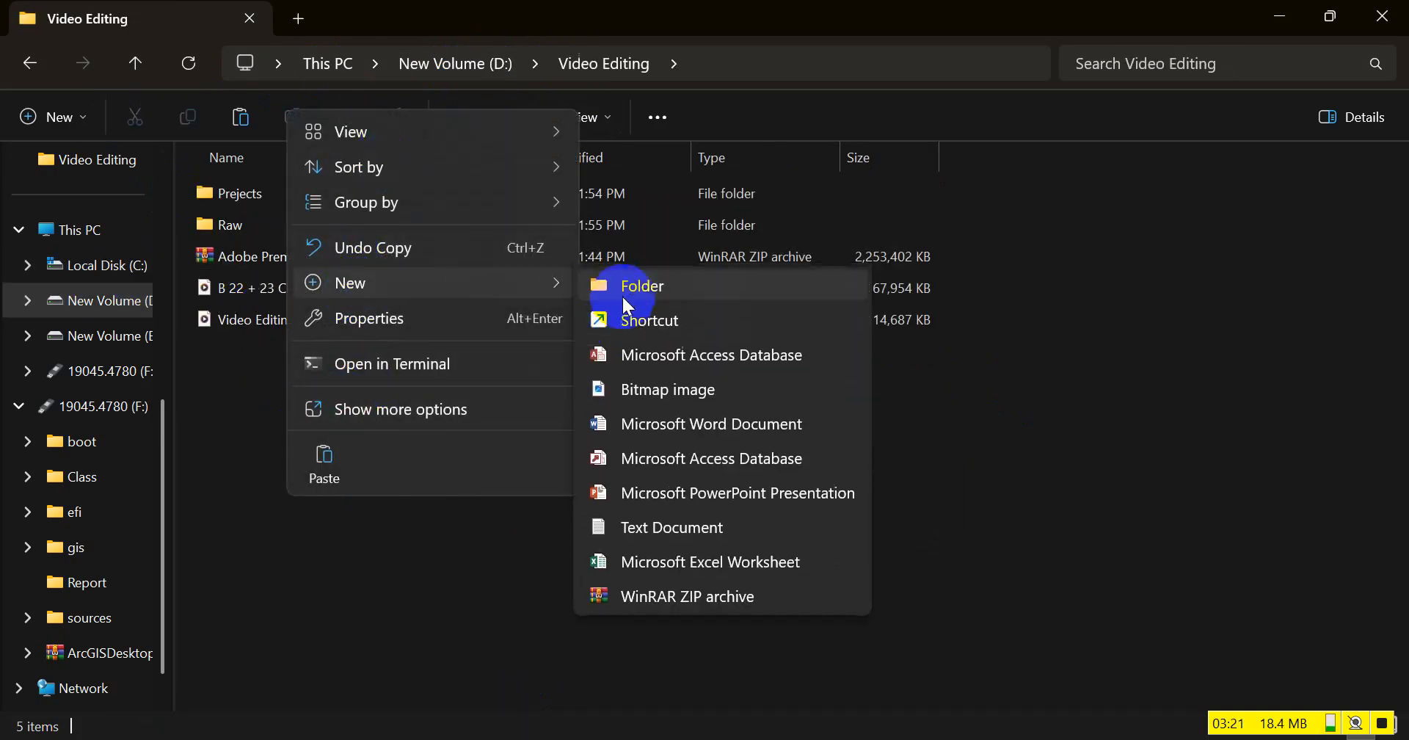
left_click(623, 292)
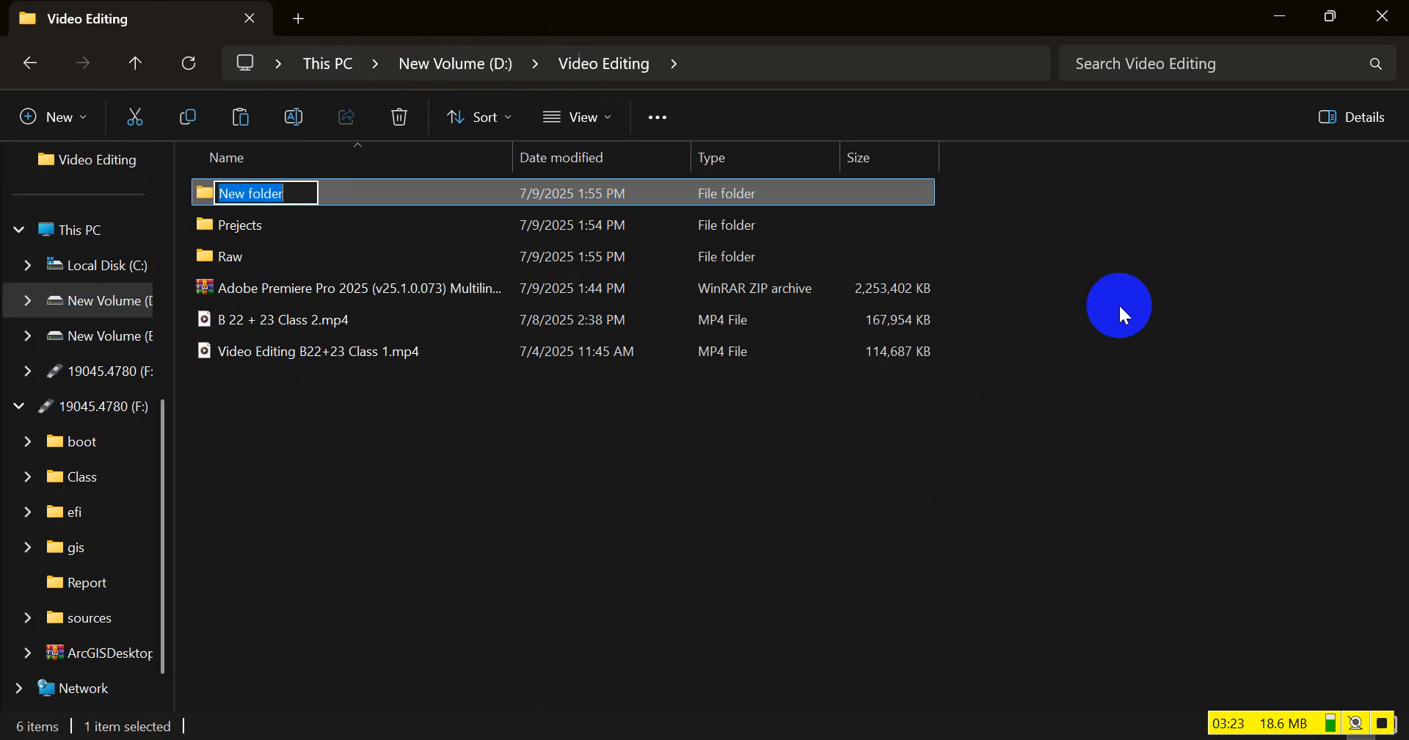
type("Re")
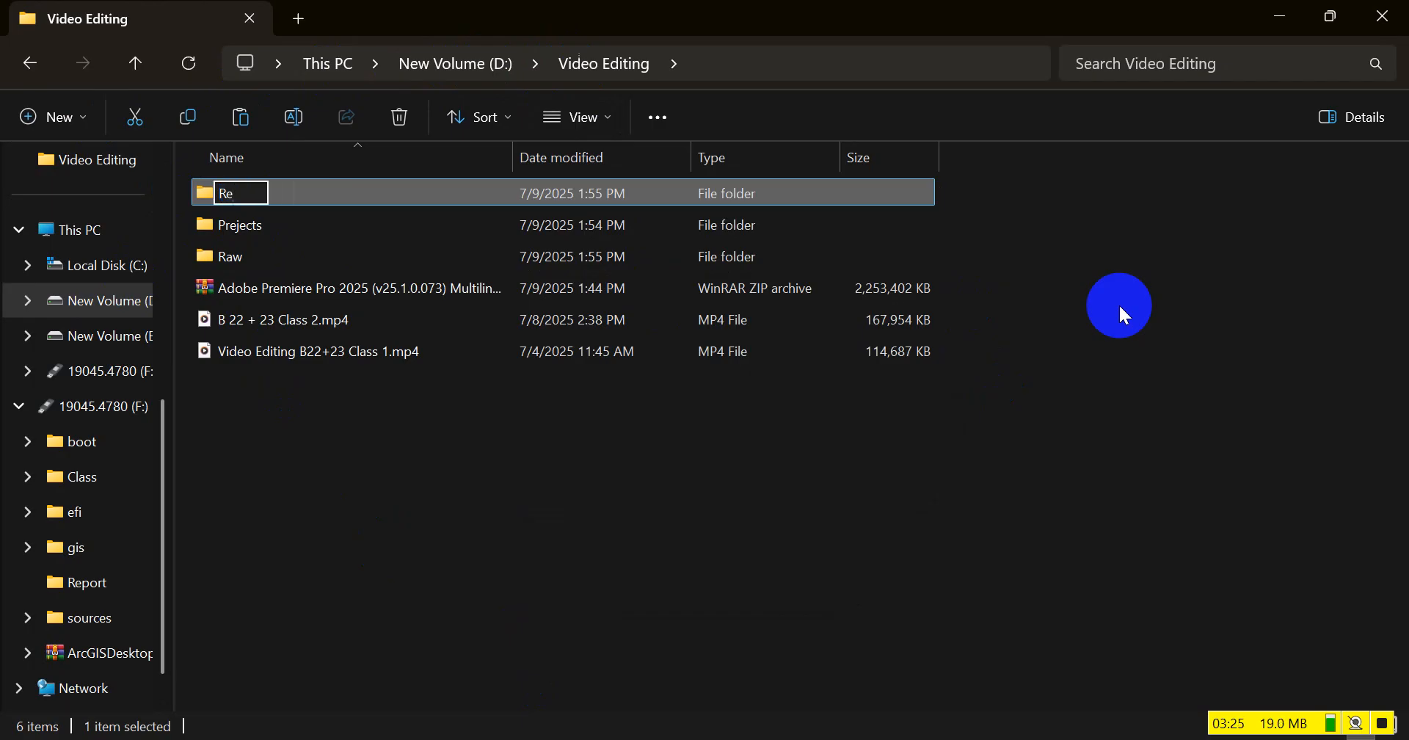
type("ndered")
key("Return")
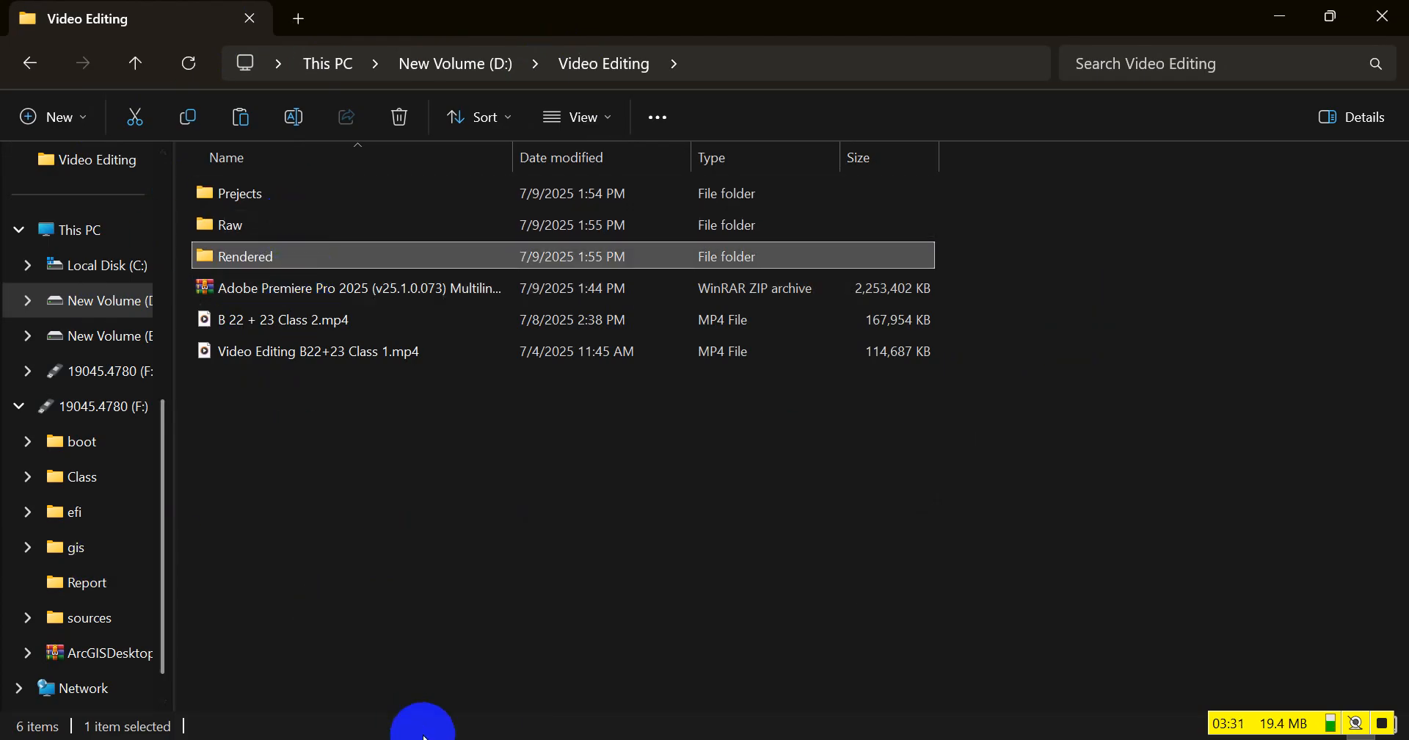
Create a folder named "Class Record" in the Video Editing folder
left_click(446, 663)
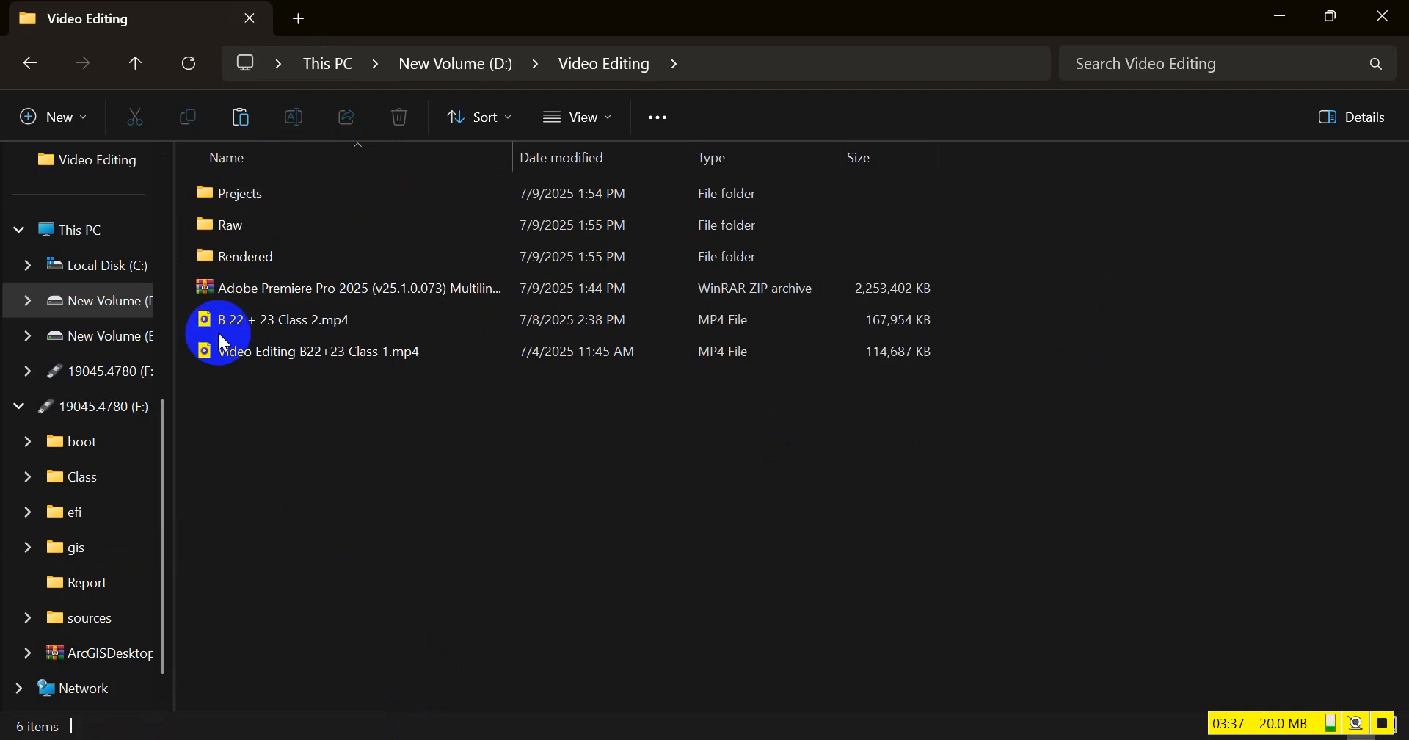
right_click(237, 430)
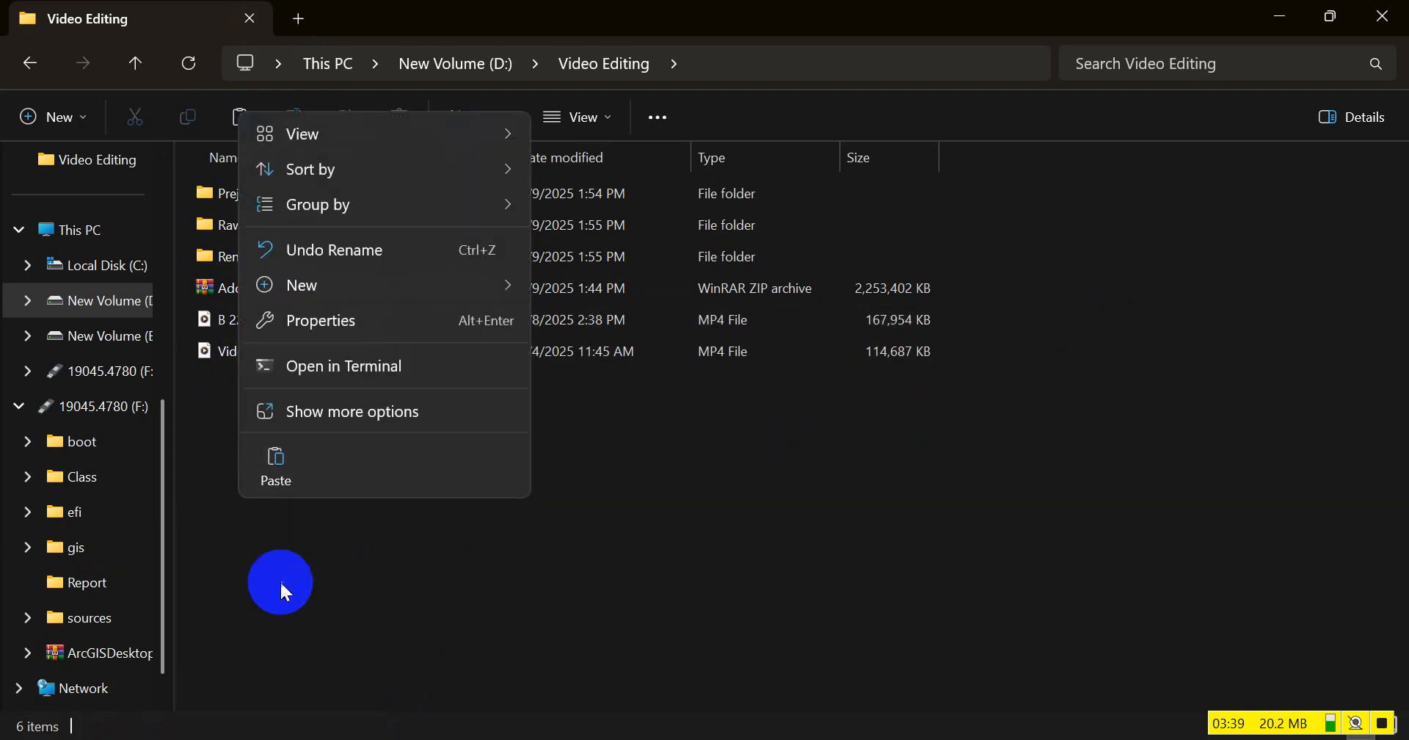
mouse_move(388, 285)
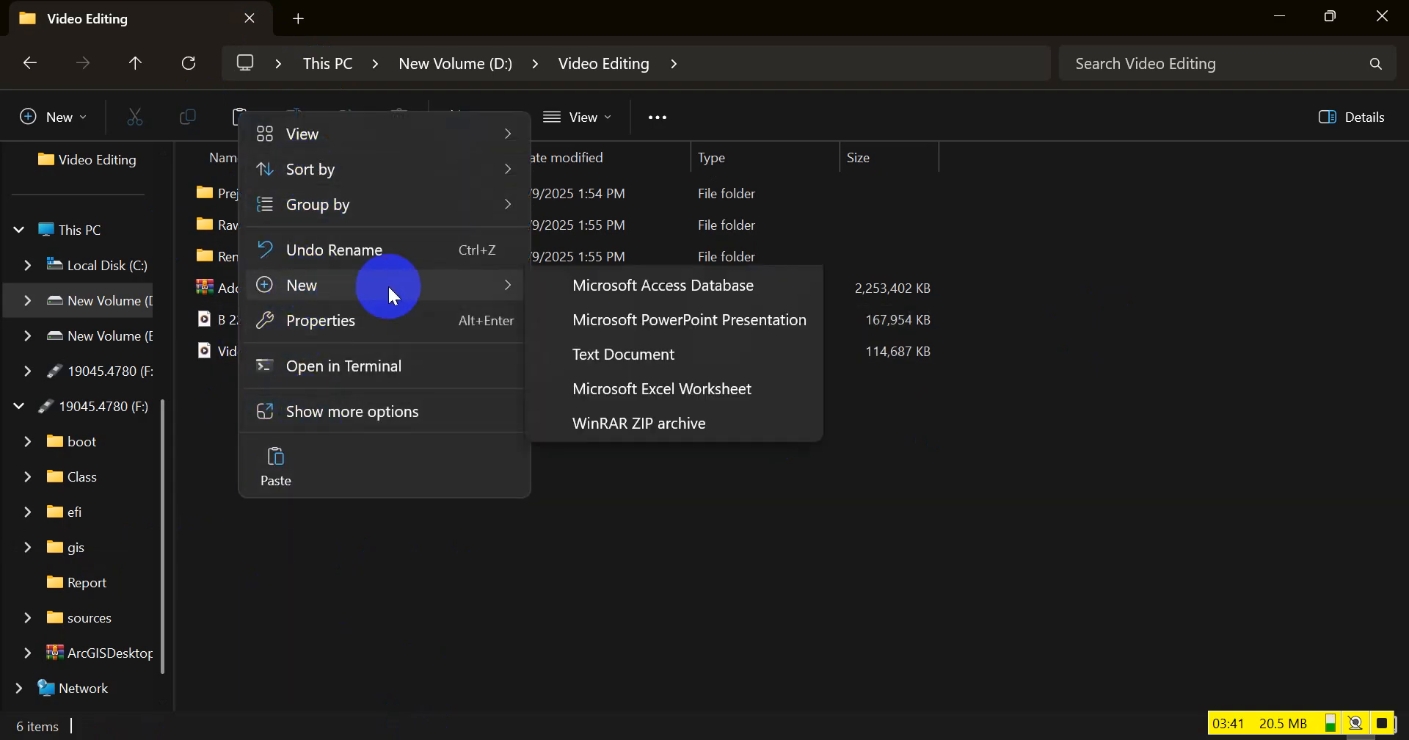
left_click(615, 294)
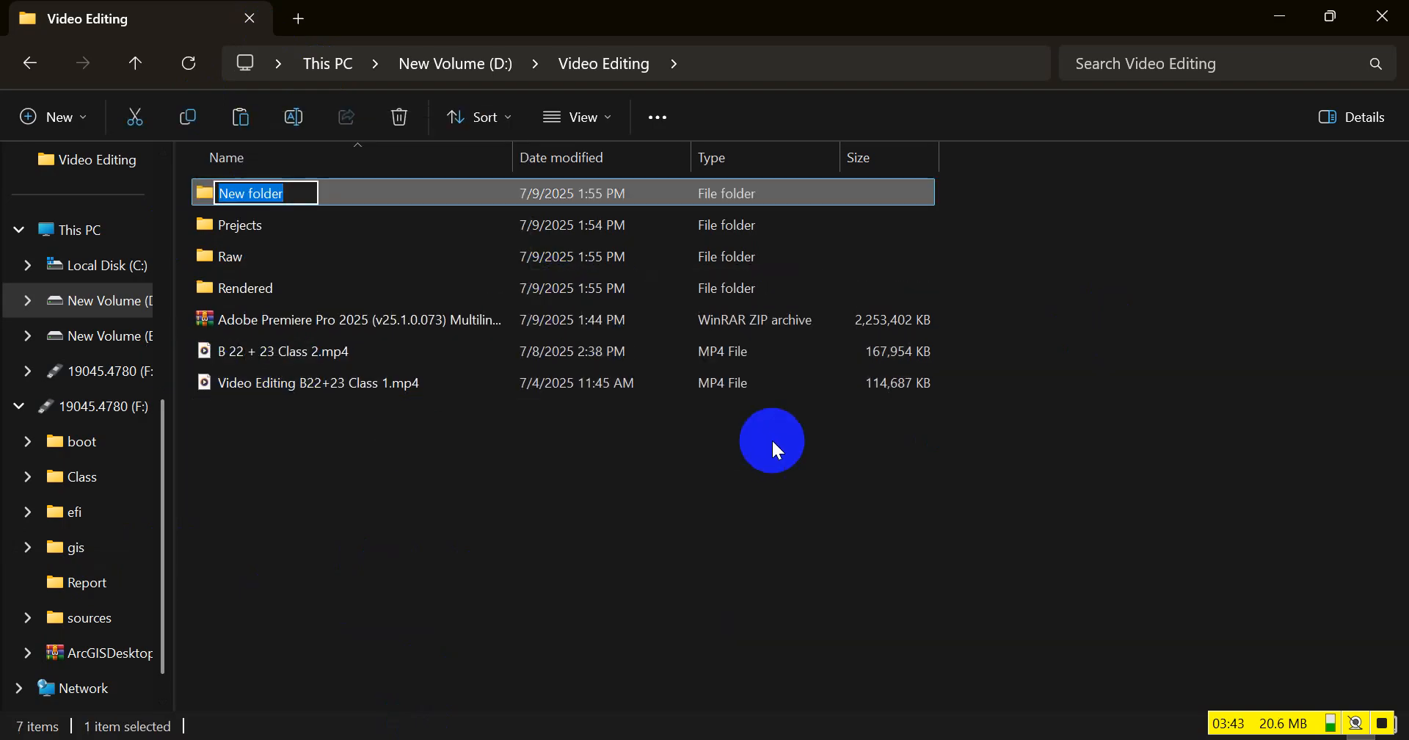
type("Class Record")
key("Return")
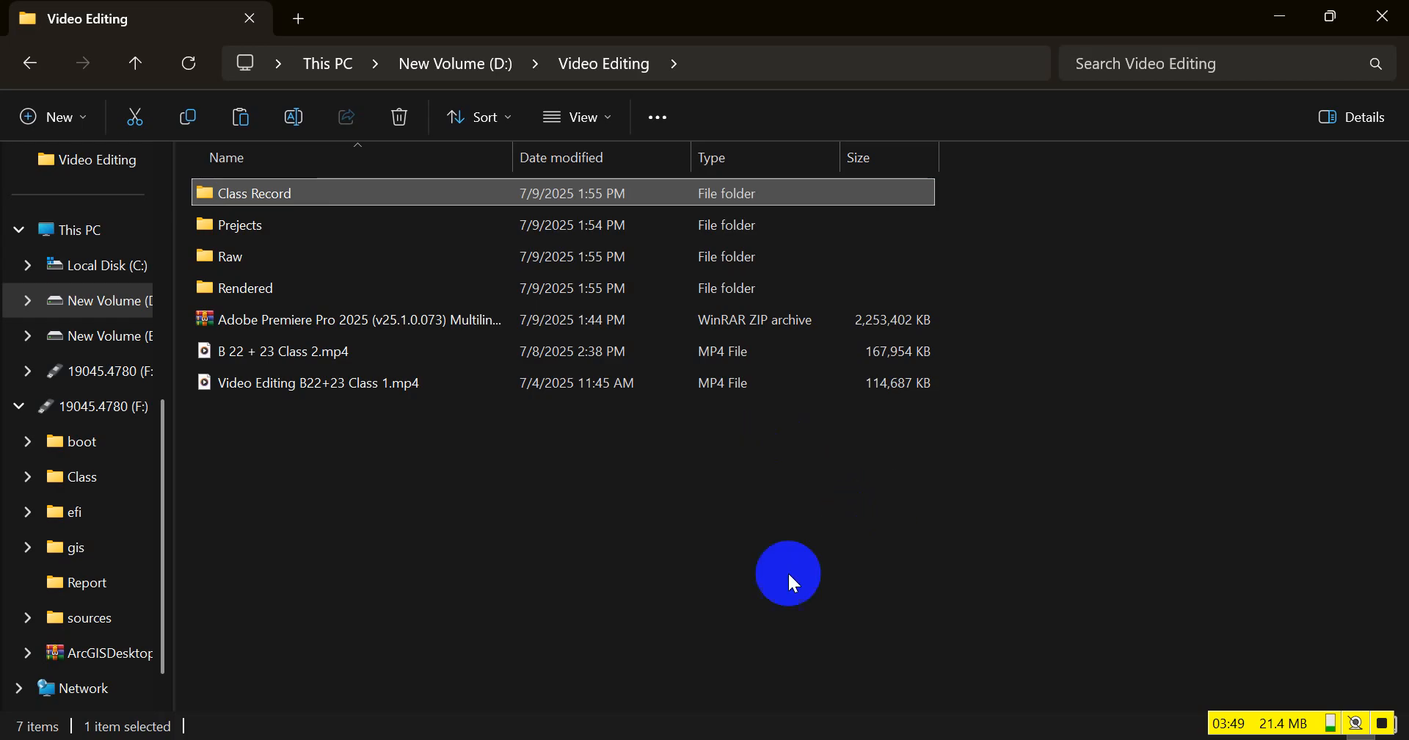
left_click(493, 534)
Switch to Adobe Premiere Pro and start a new project named "250709 Class 1"
left_click(925, 739)
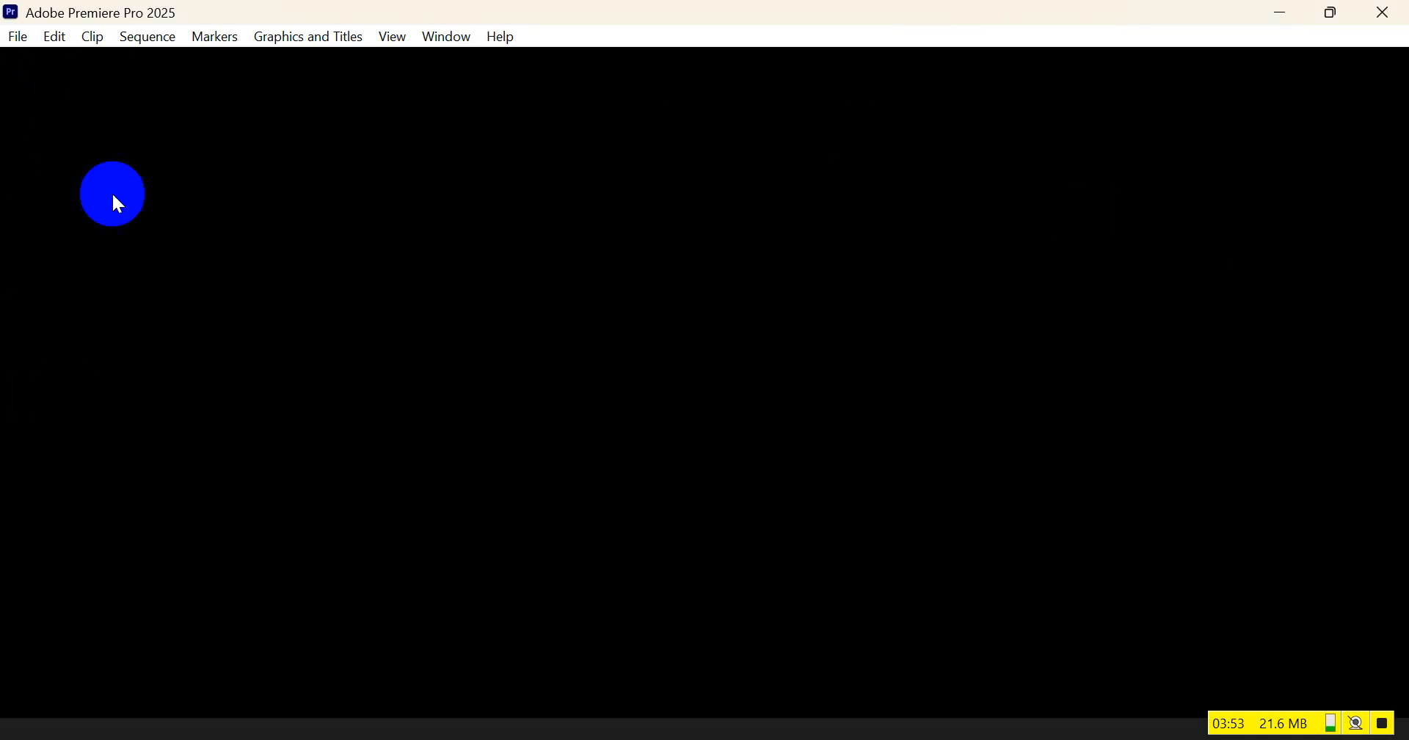
left_click(20, 38)
mouse_move(106, 59)
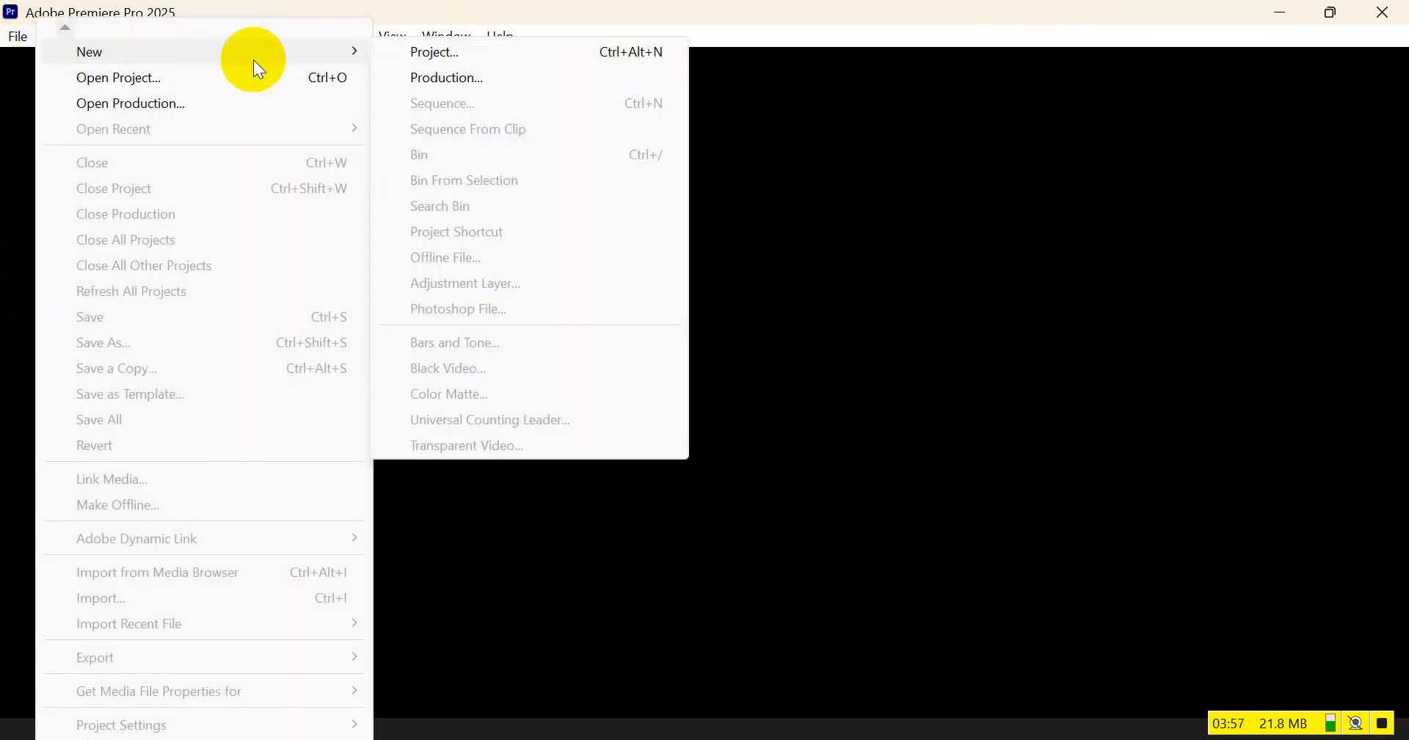
left_click(461, 56)
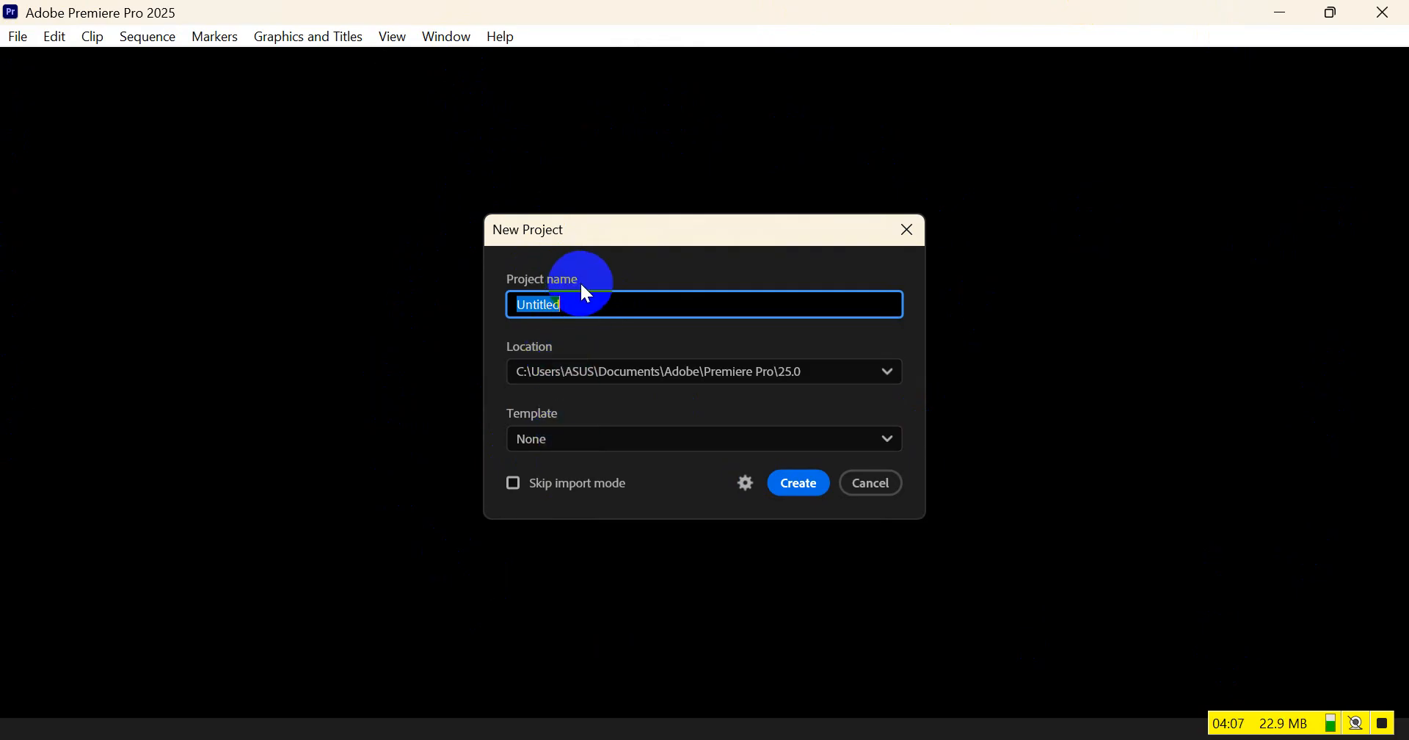
left_click(575, 303)
left_click_drag(573, 302, 512, 301)
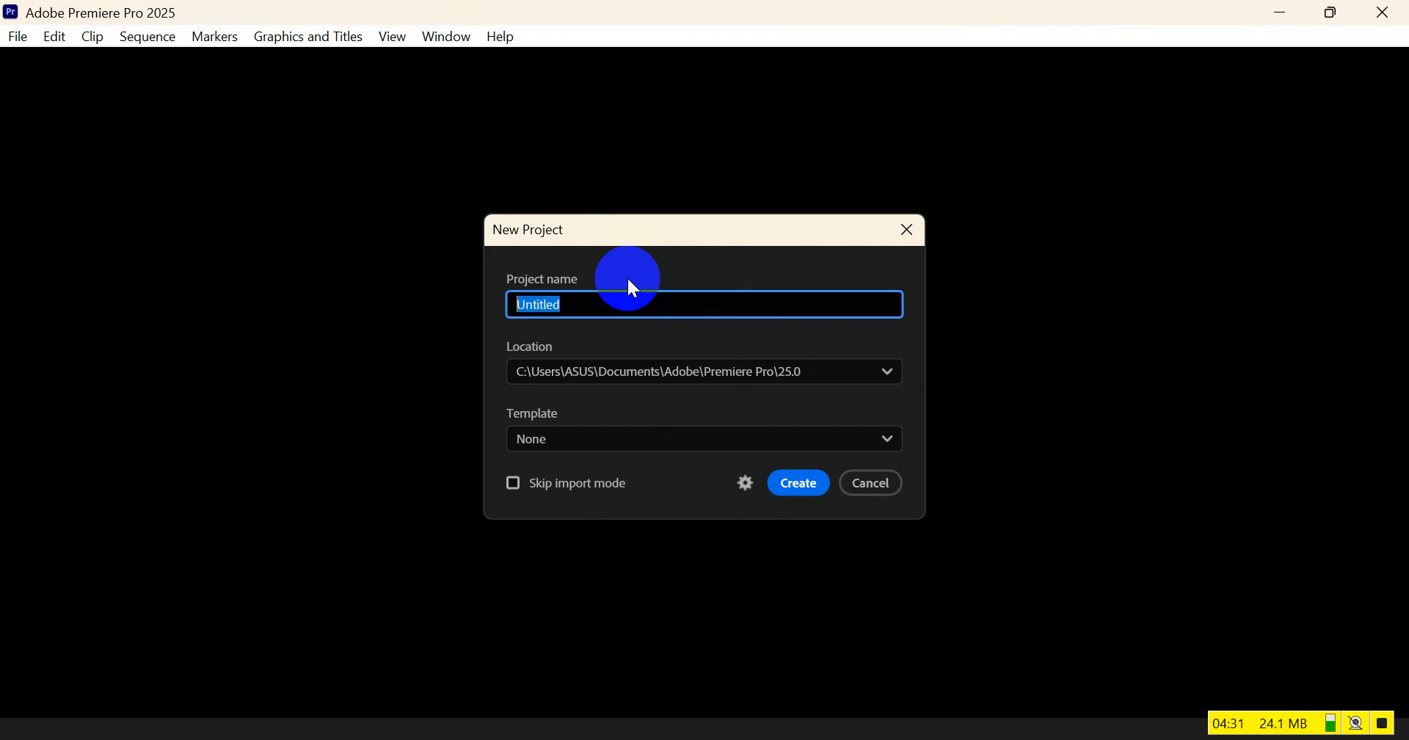
type("250709")
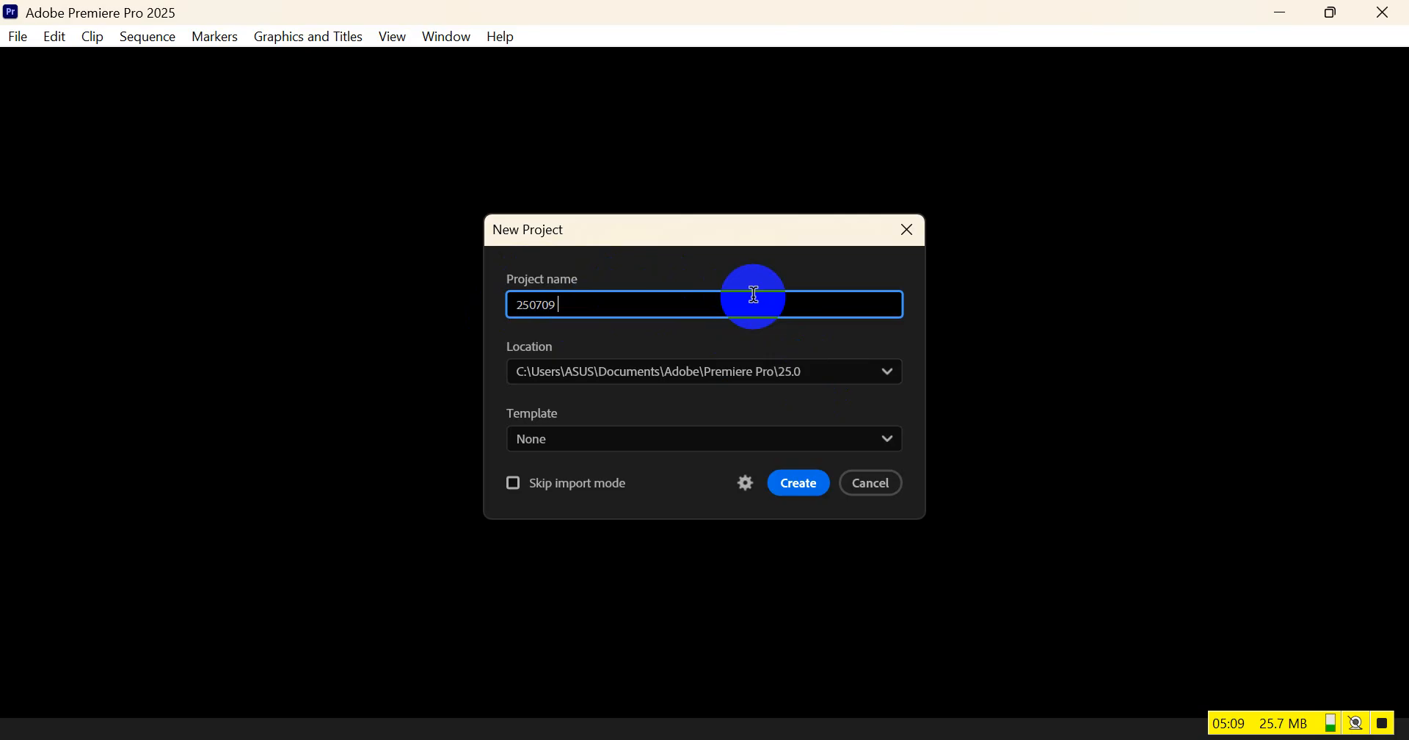
type("Class 1")
Set the new project's location to the Prejects folder inside Video Editing on drive D
left_click(559, 375)
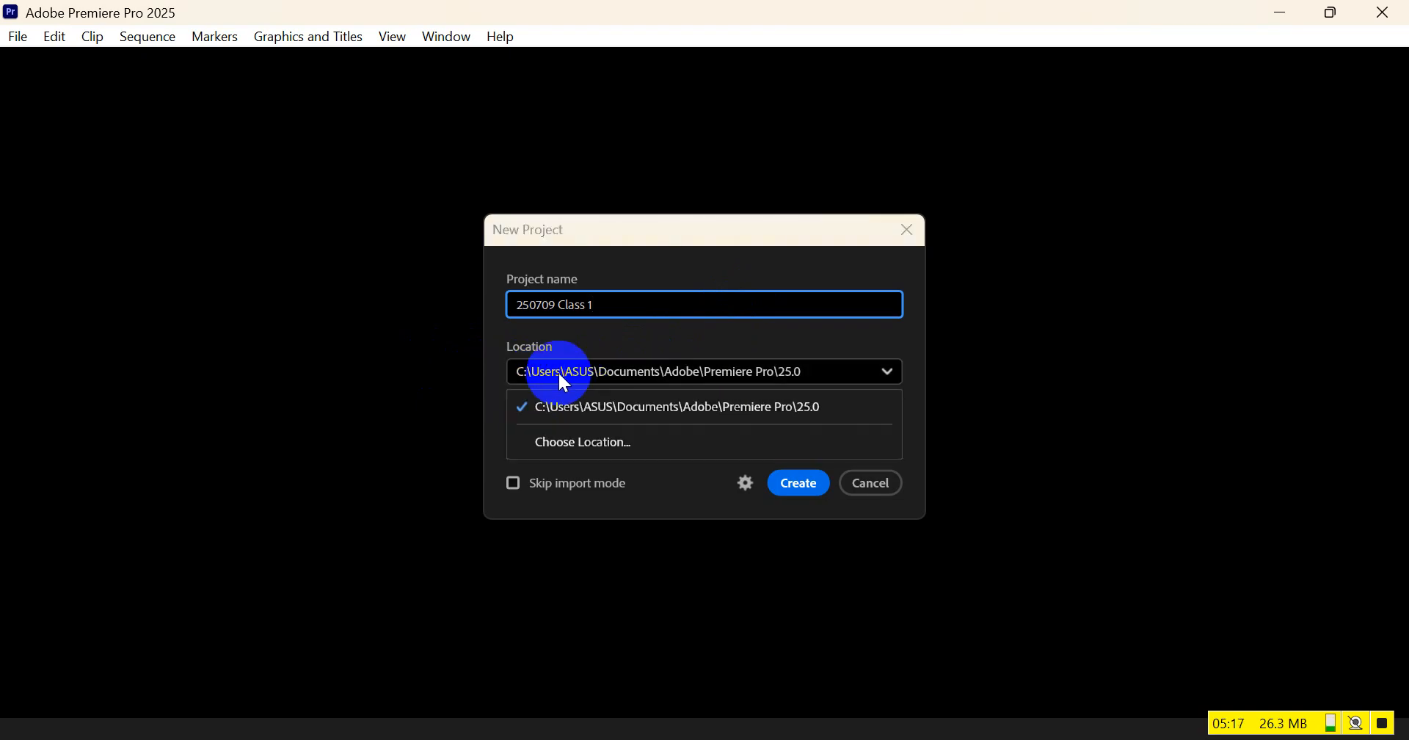
left_click(590, 443)
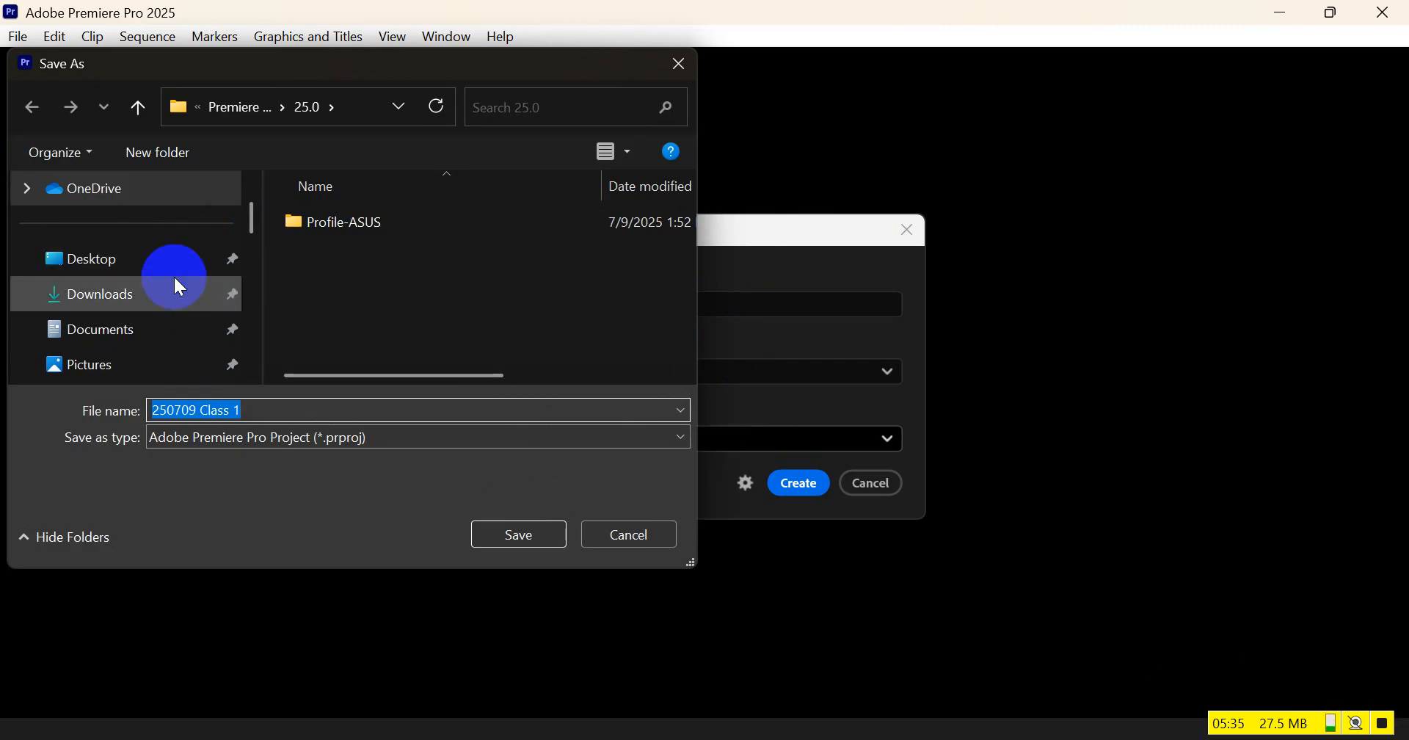
scroll(161, 318, "down", 5)
scroll(168, 304, "up", 1)
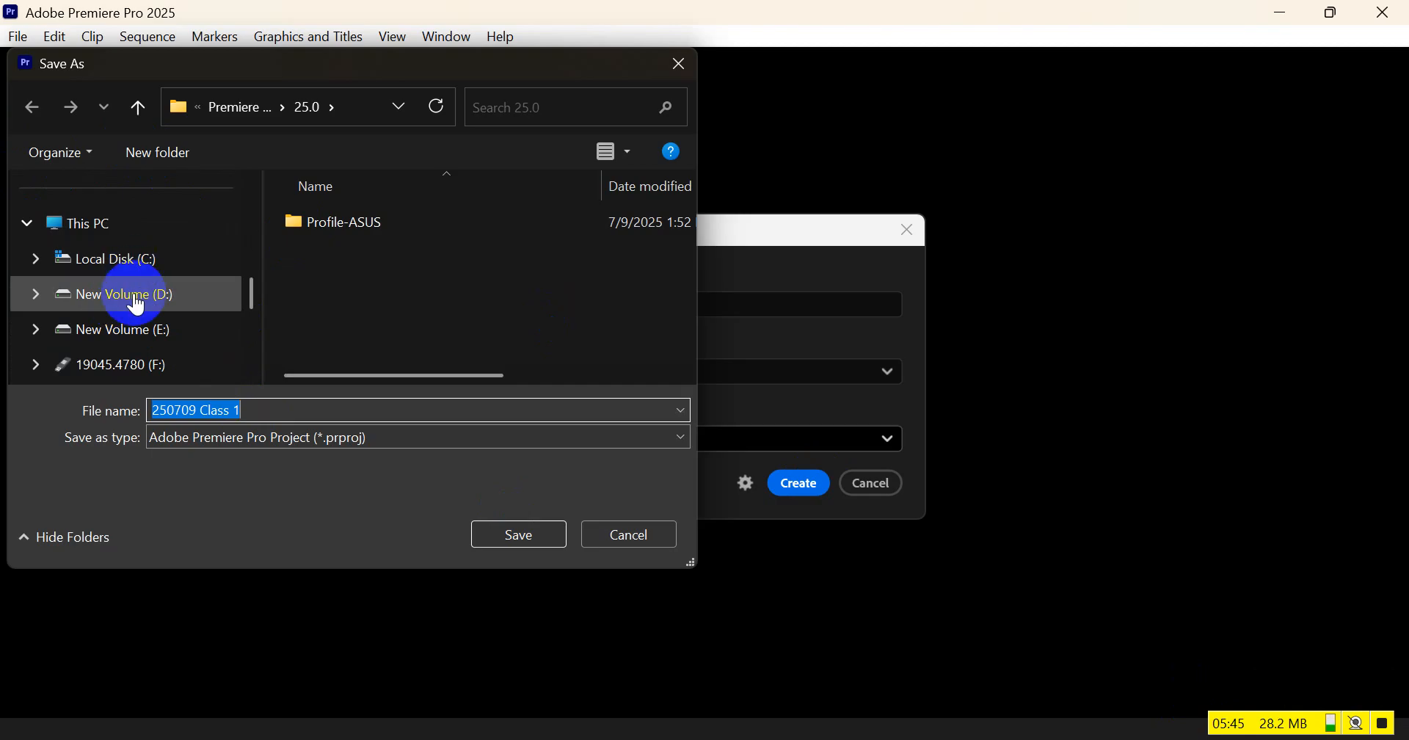
left_click(125, 311)
left_click(335, 287)
double_click(335, 290)
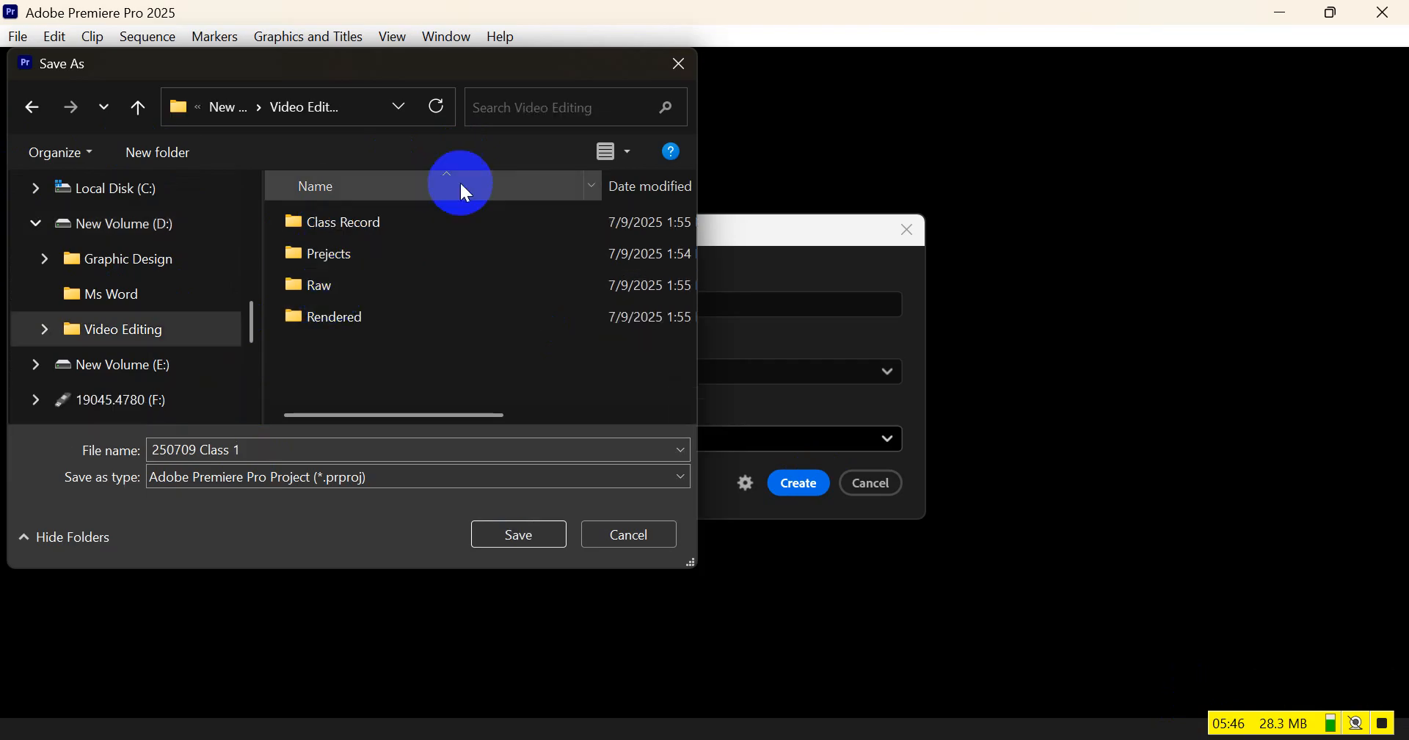
double_click(335, 254)
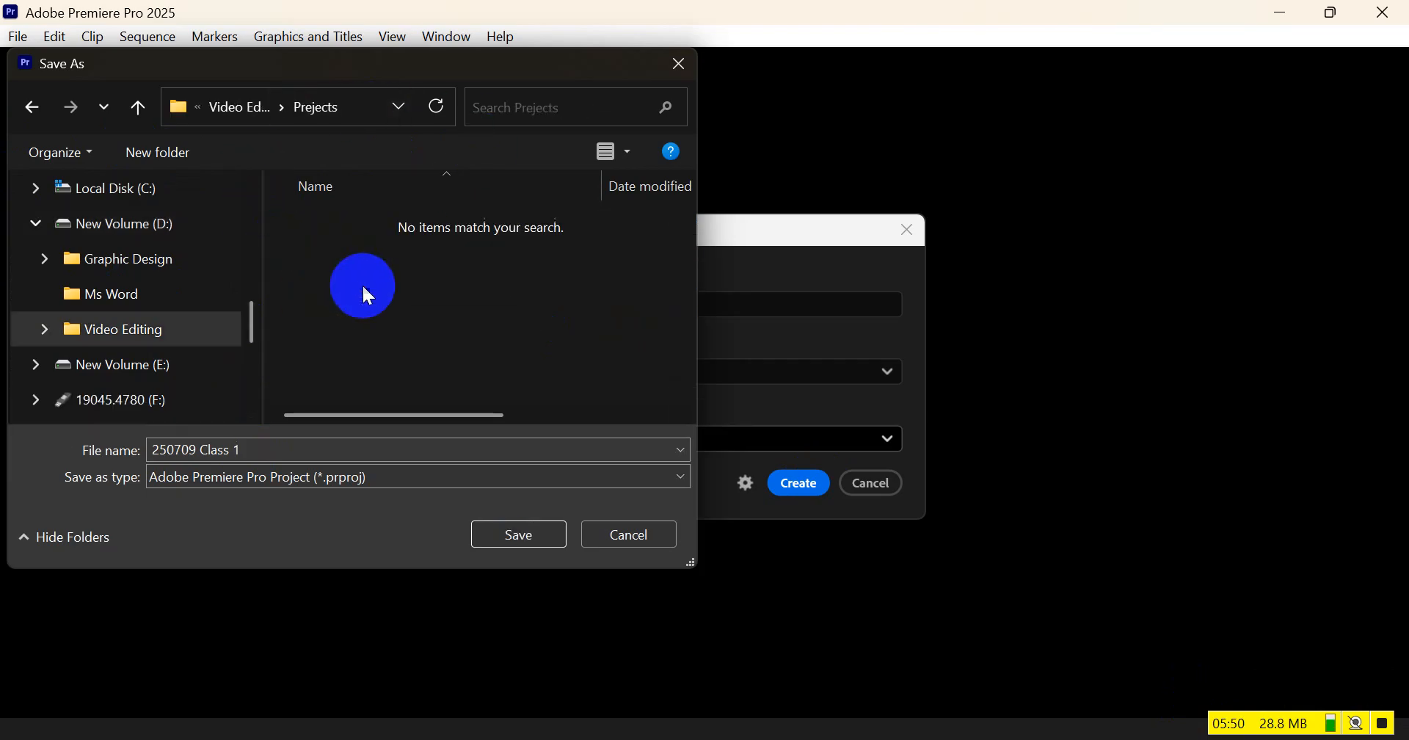
left_click(517, 537)
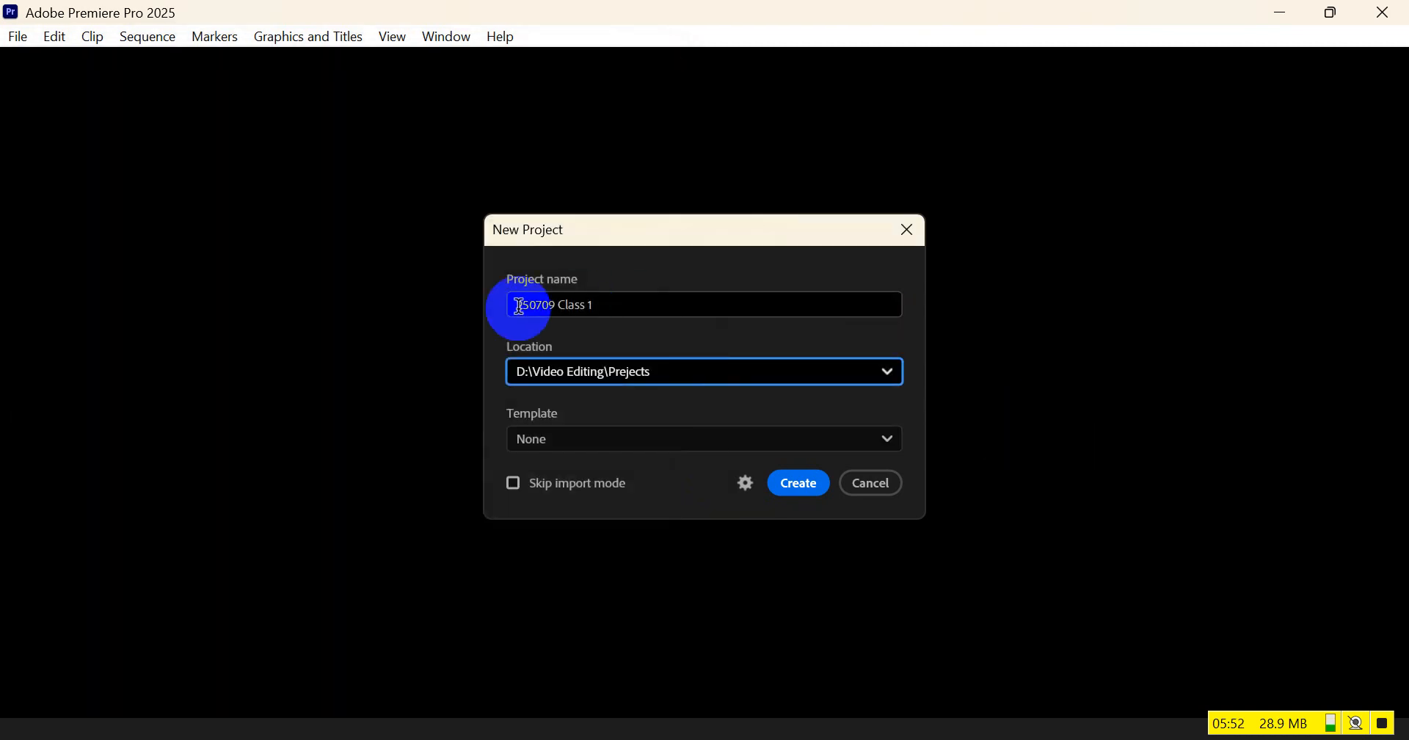
Create the project with the entered name and location, and dismiss the notice about the renamed Essential Graphics panel
left_click(604, 305)
left_click(640, 394)
left_click(628, 327)
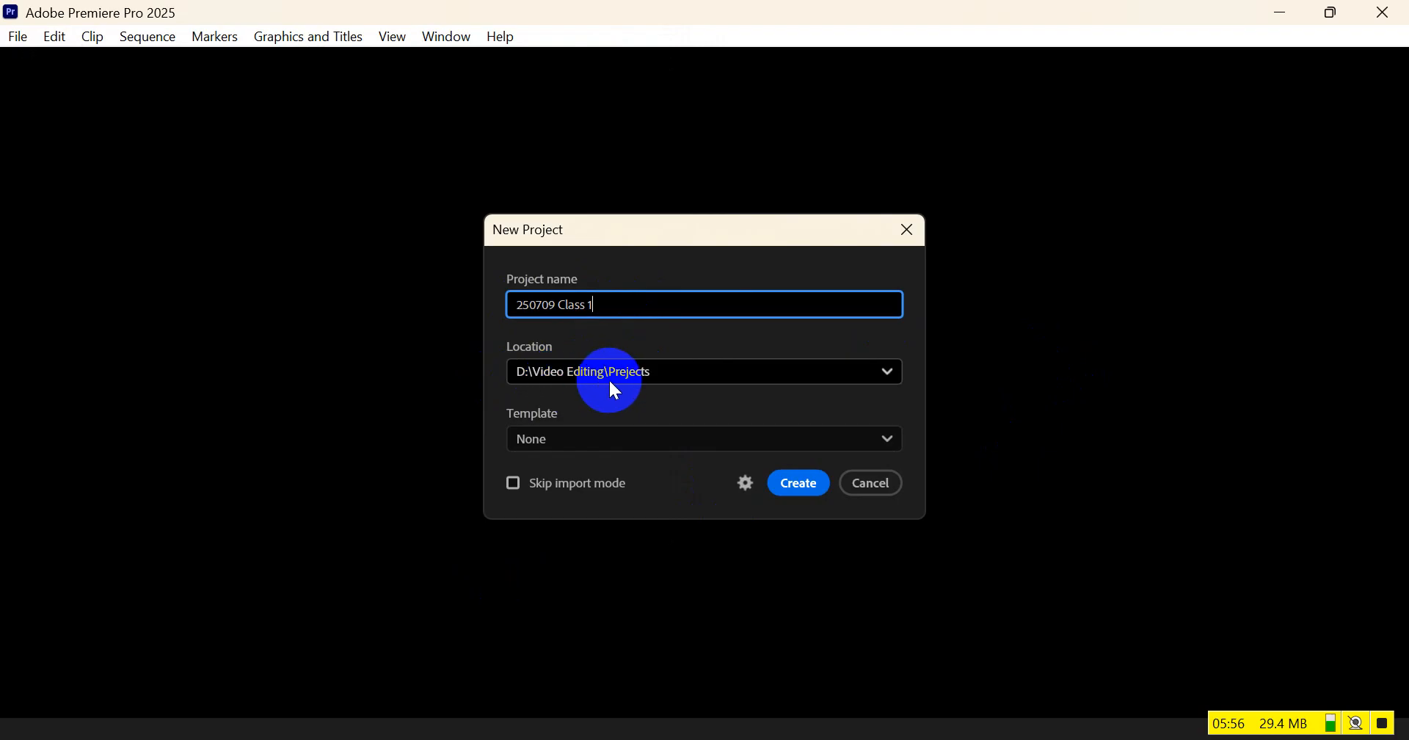
left_click(815, 485)
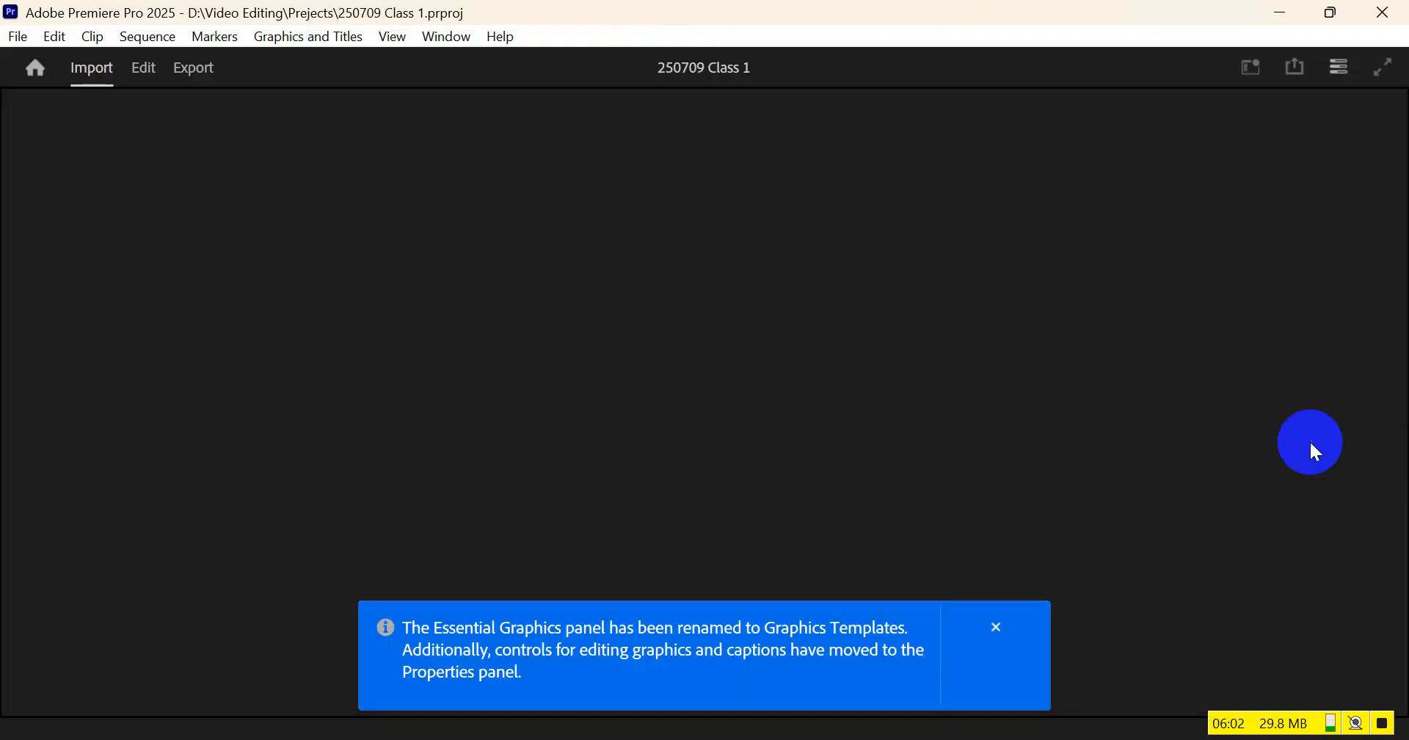
left_click(996, 627)
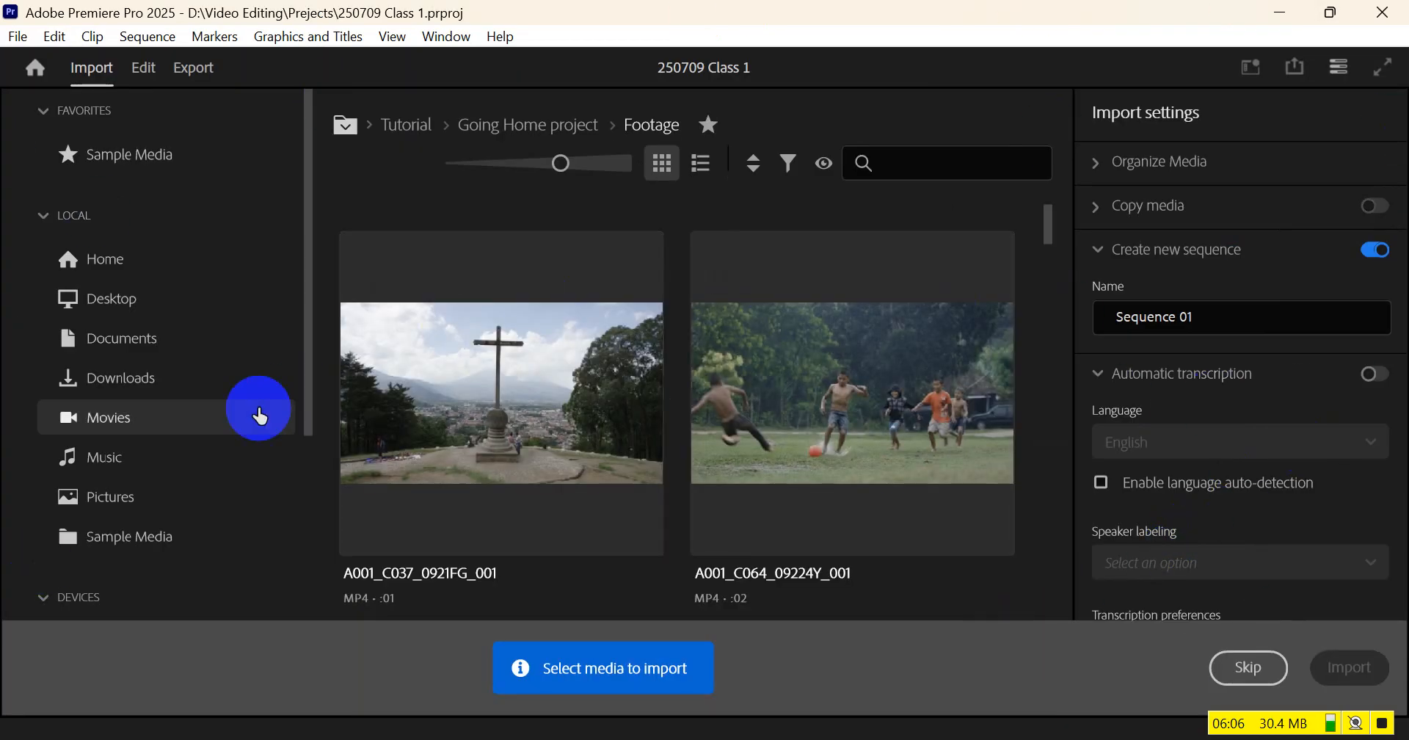
Look through the sample footage on the import page without selecting media, and switch to the Edit view
scroll(431, 358, "down", 2)
scroll(430, 357, "down", 4)
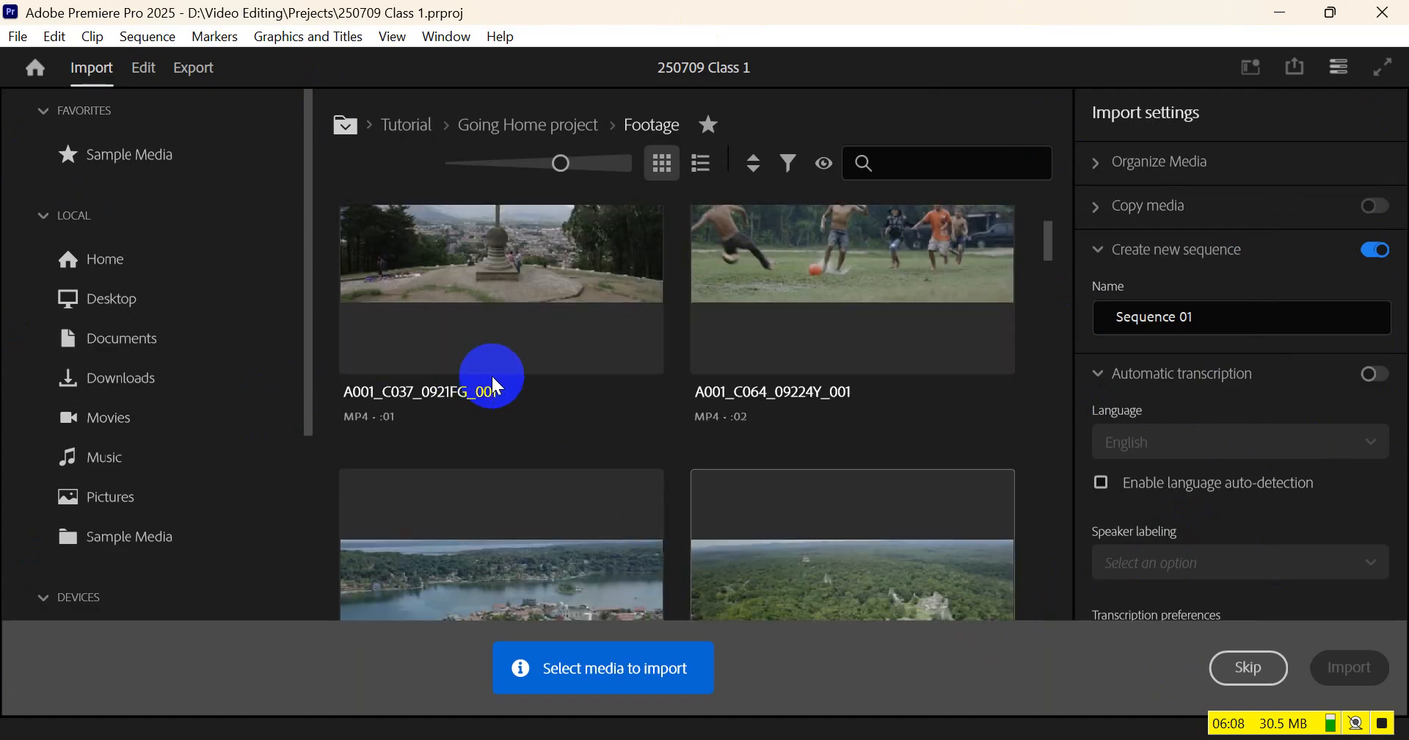
scroll(494, 381, "up", 3)
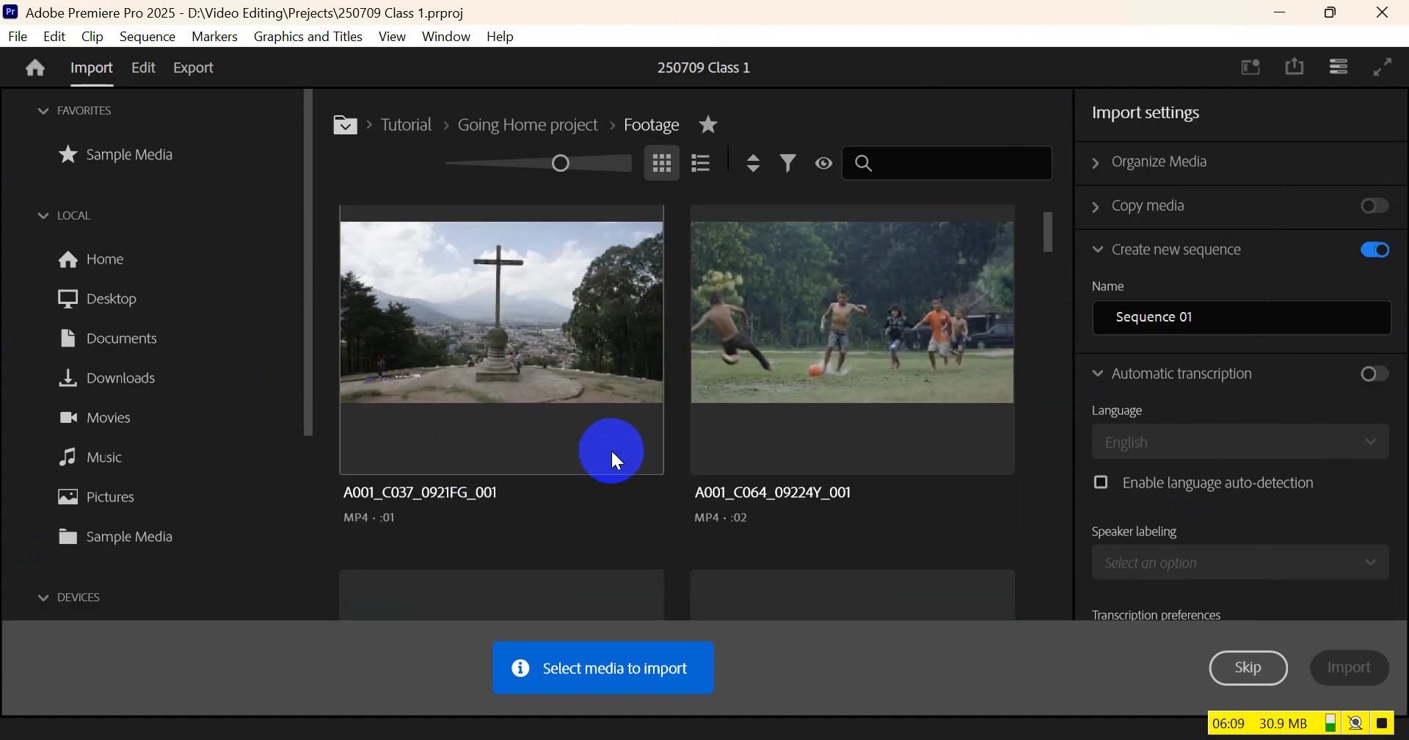
left_click(145, 69)
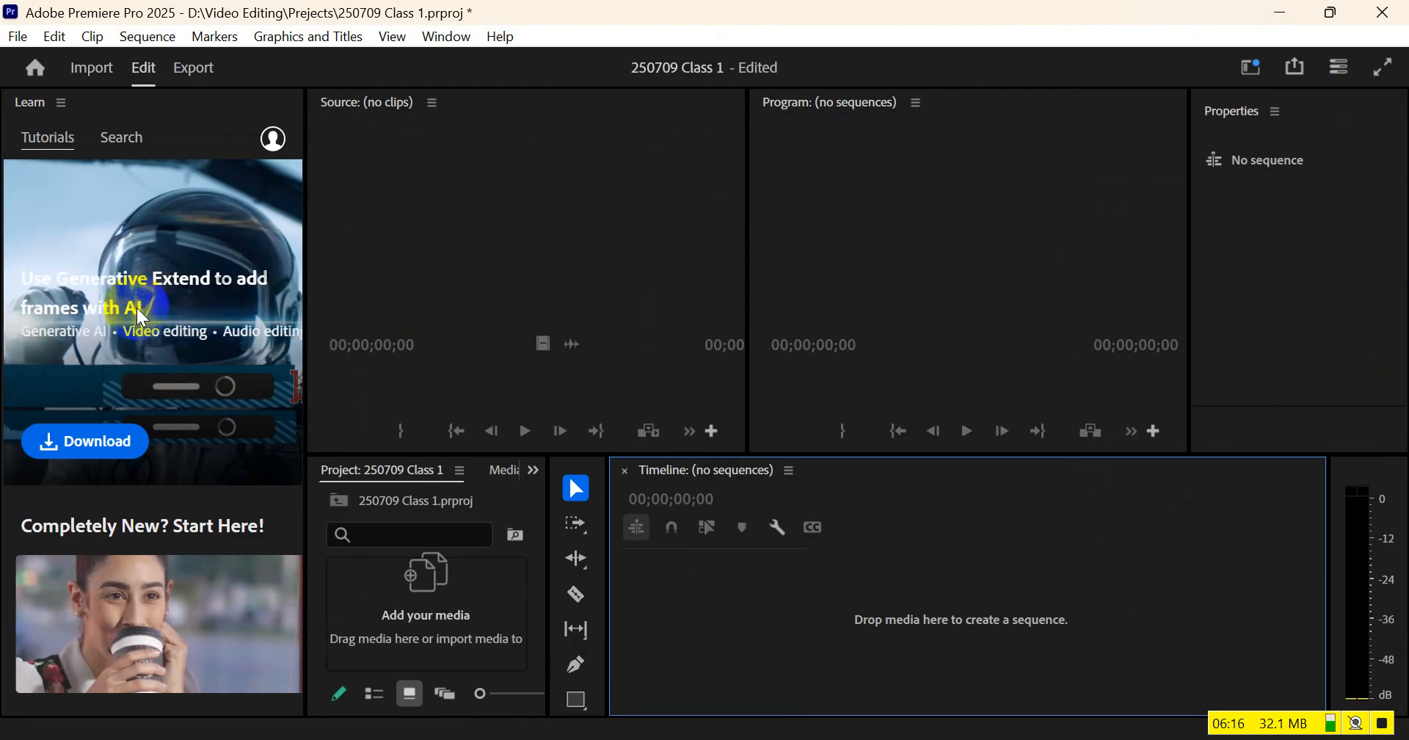
Change the workspace from Learning to Editing
left_click(1242, 63)
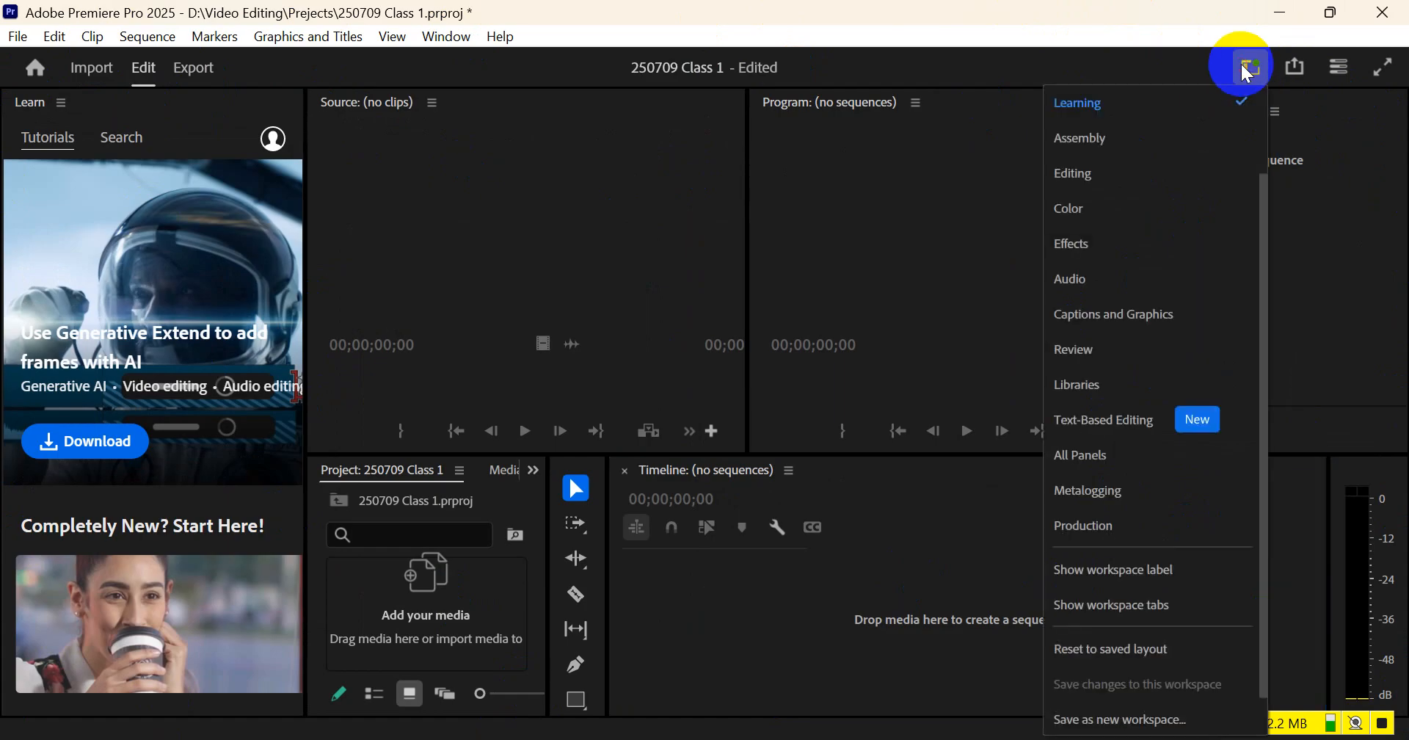
left_click(1198, 60)
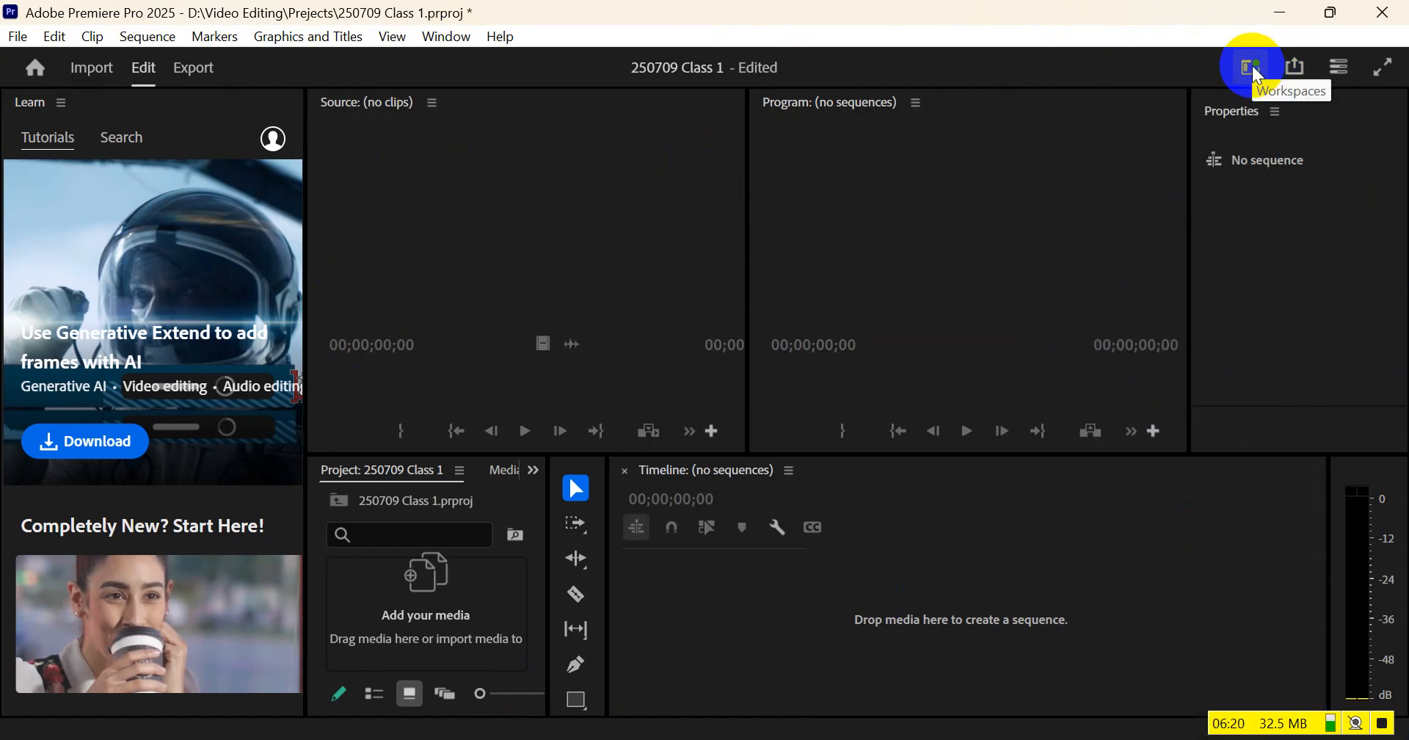
left_click(1252, 67)
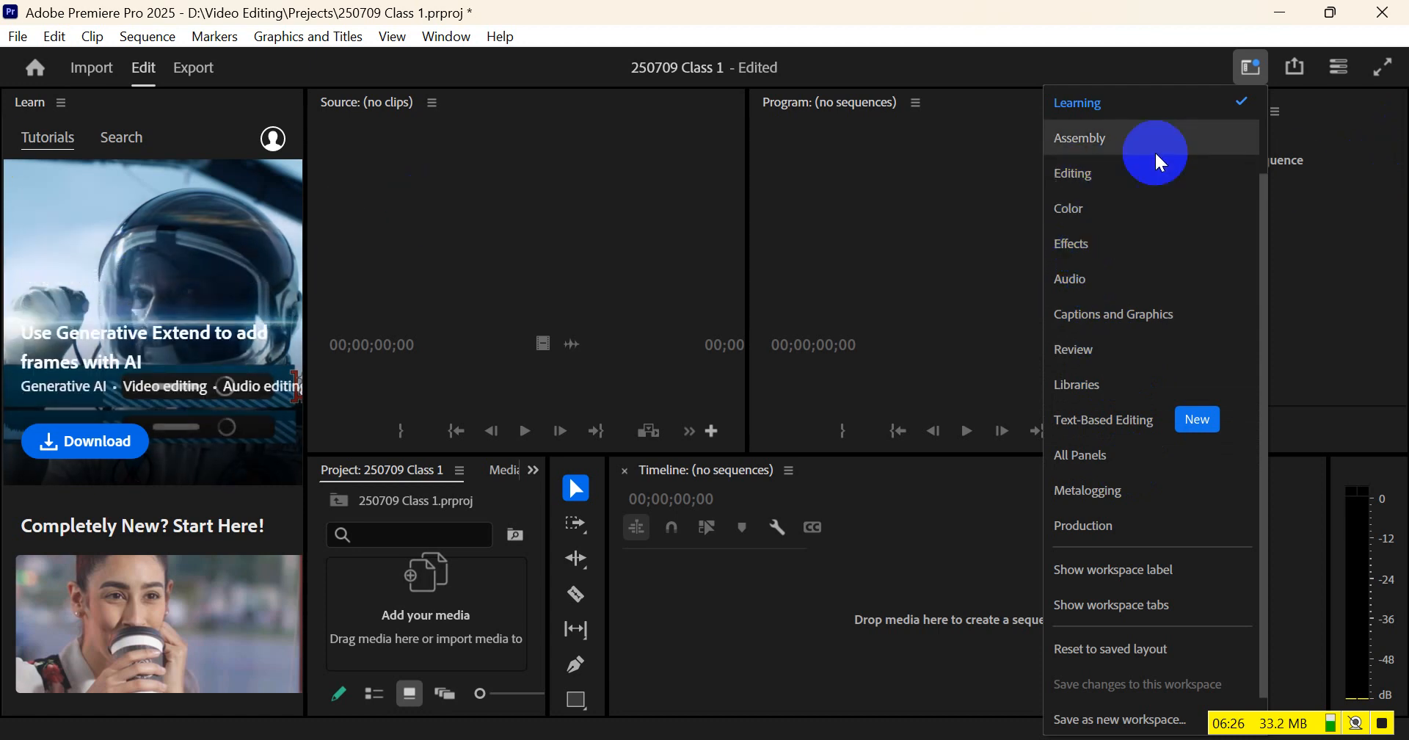
left_click(1110, 187)
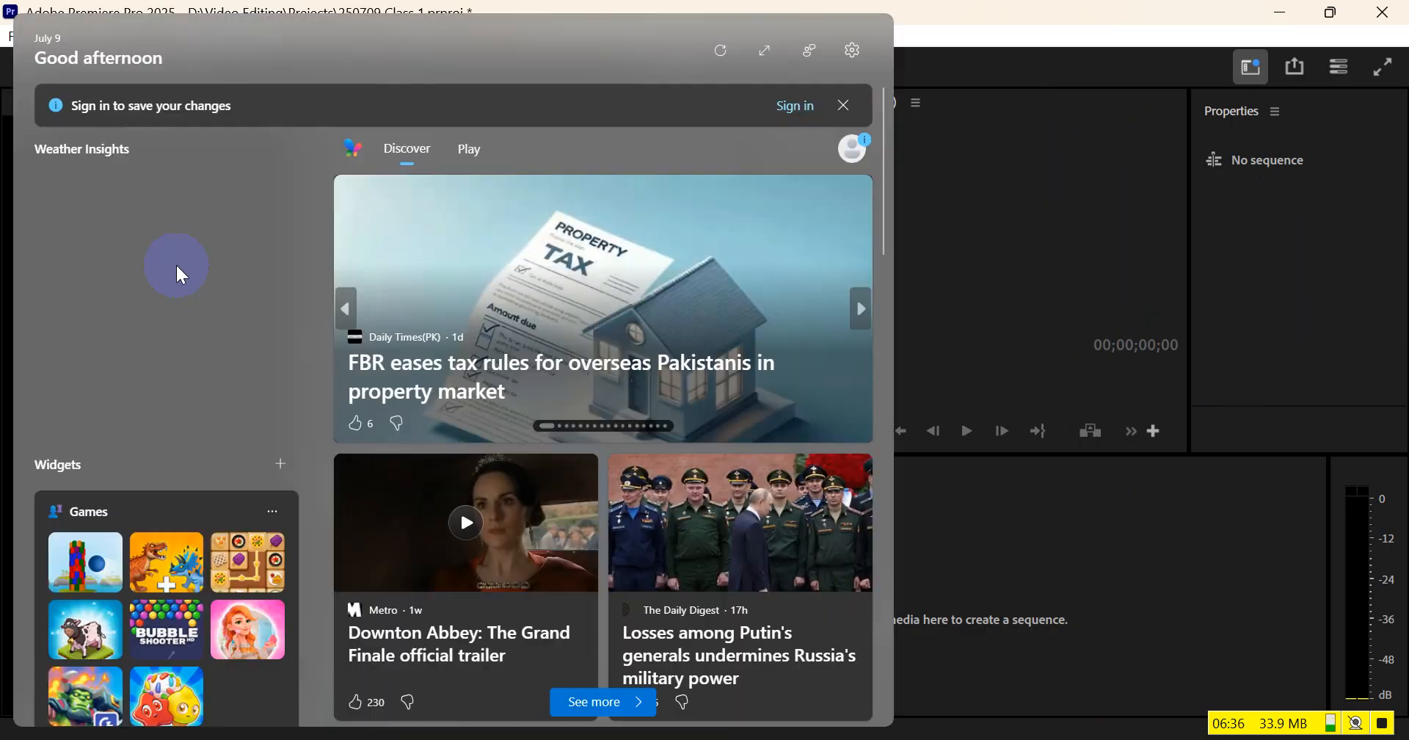
left_click(1375, 29)
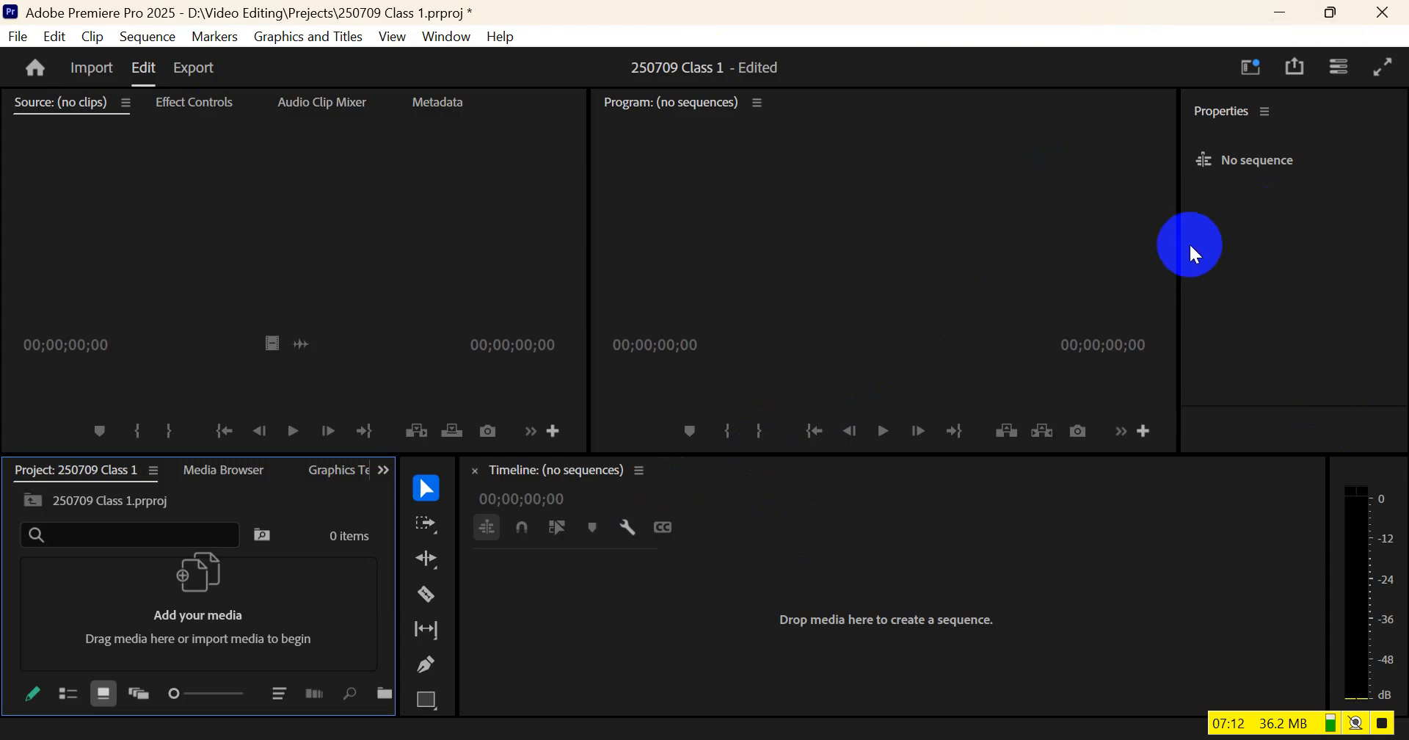
Widen the Properties panel and narrow the Source monitor by moving the dividers between the upper panels
left_click_drag(1180, 244, 1122, 248)
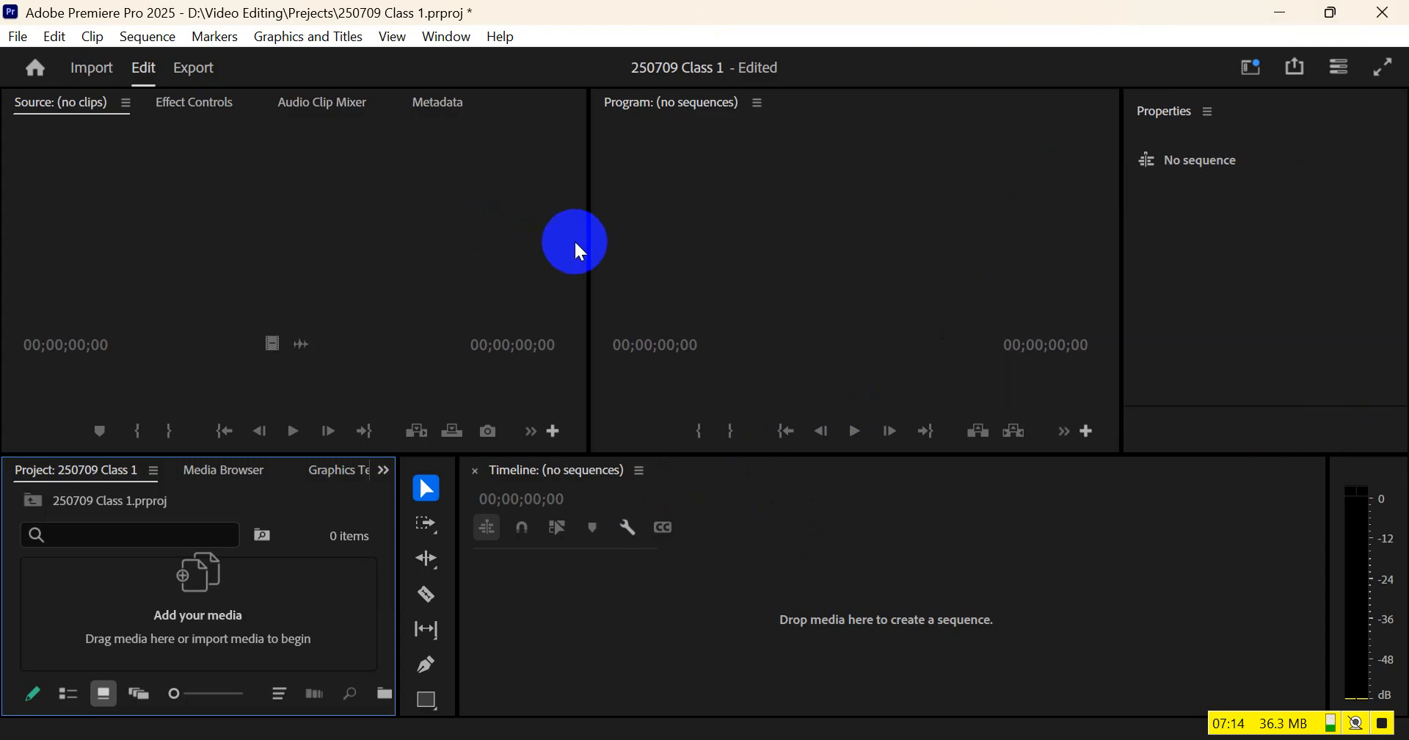
left_click_drag(586, 243, 477, 246)
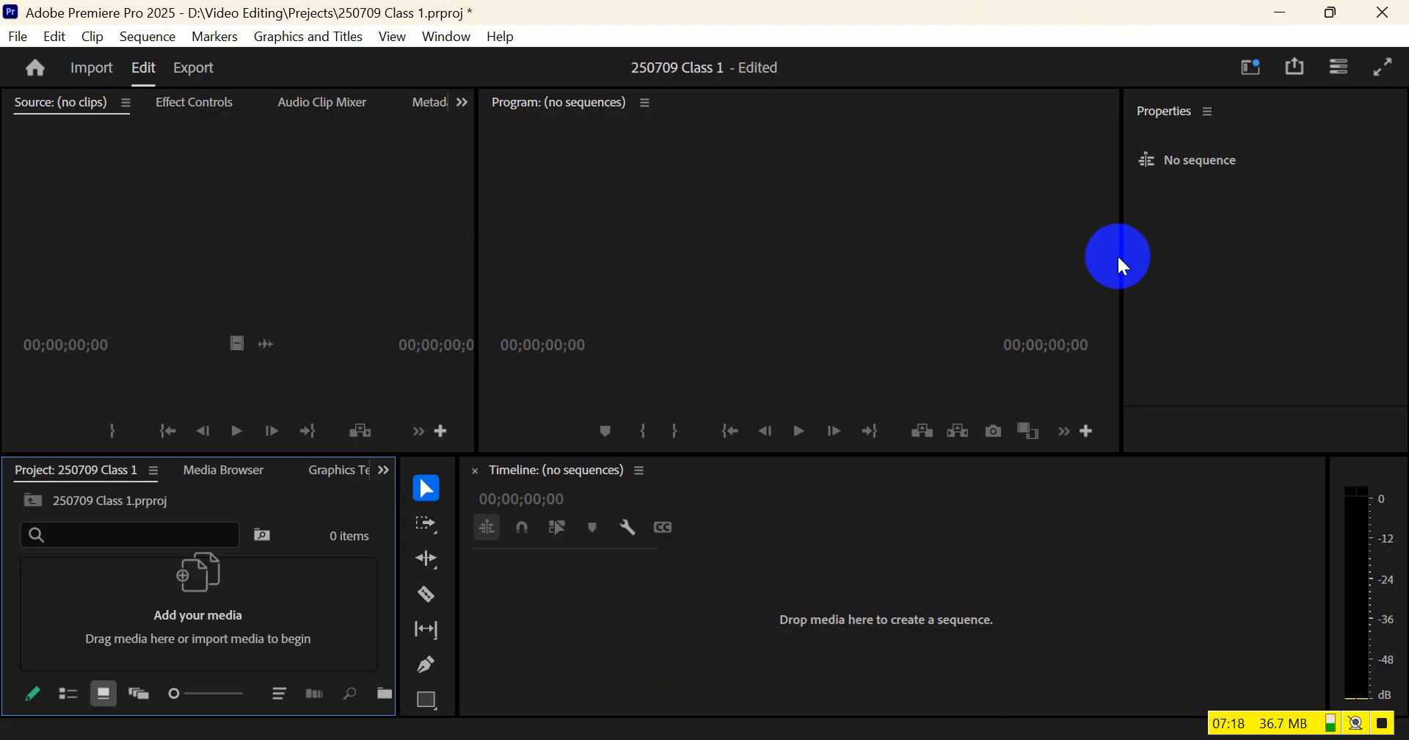
left_click_drag(1121, 256, 1063, 261)
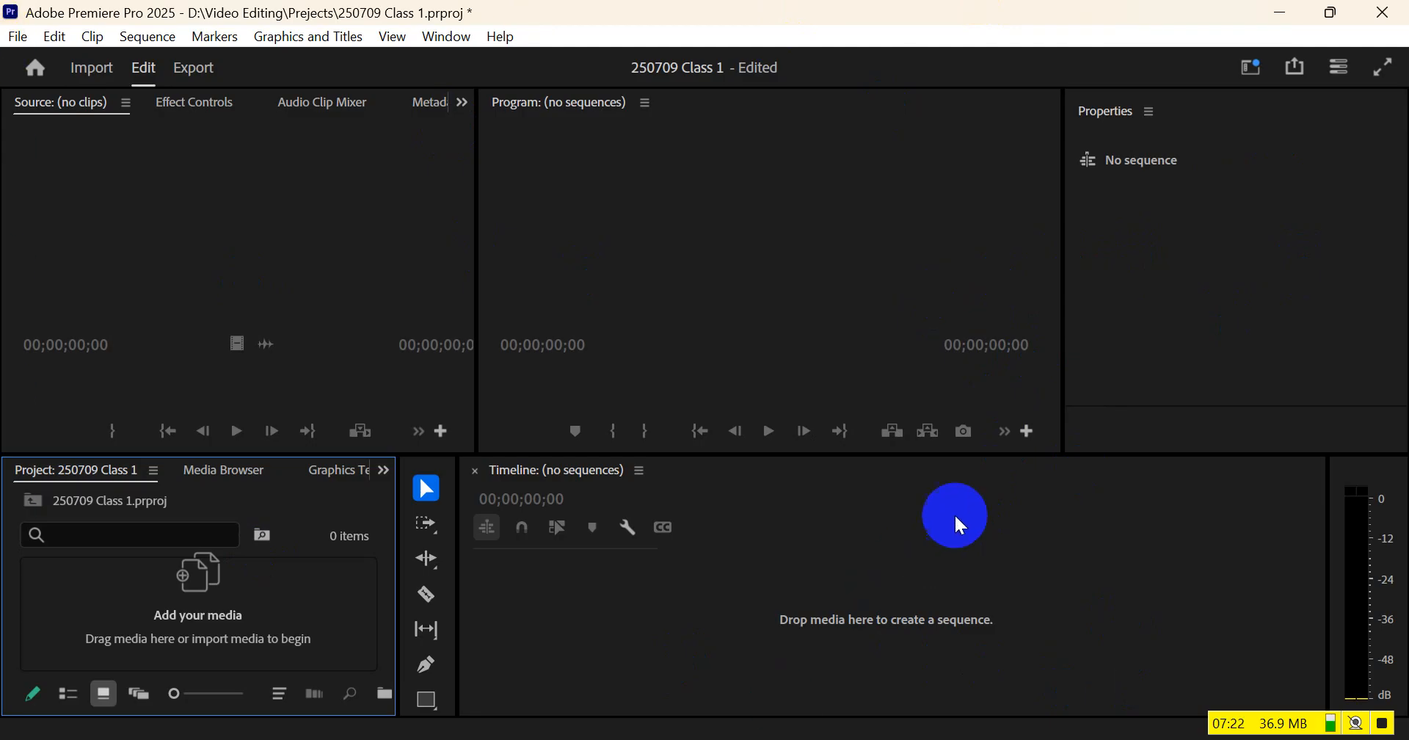
left_click(900, 230)
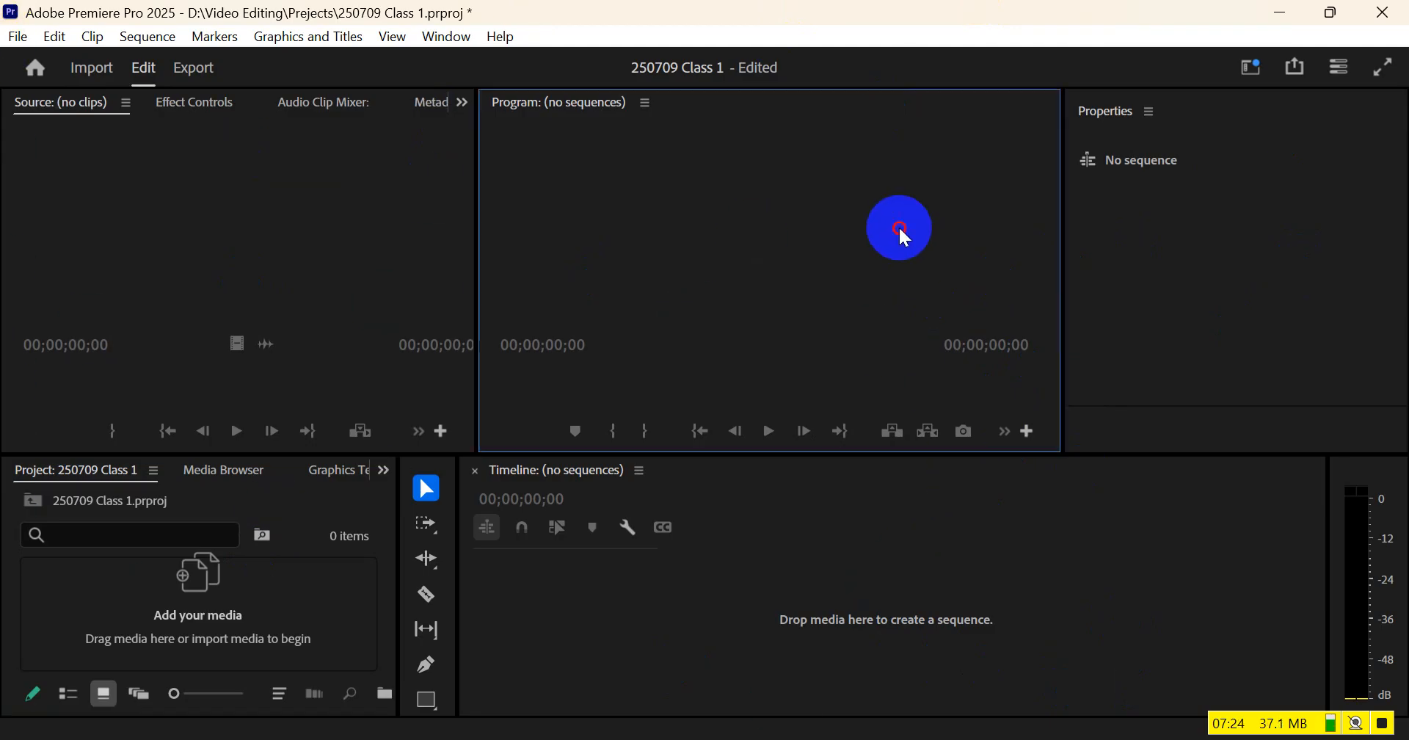
left_click(1298, 236)
left_click(646, 633)
left_click(279, 612)
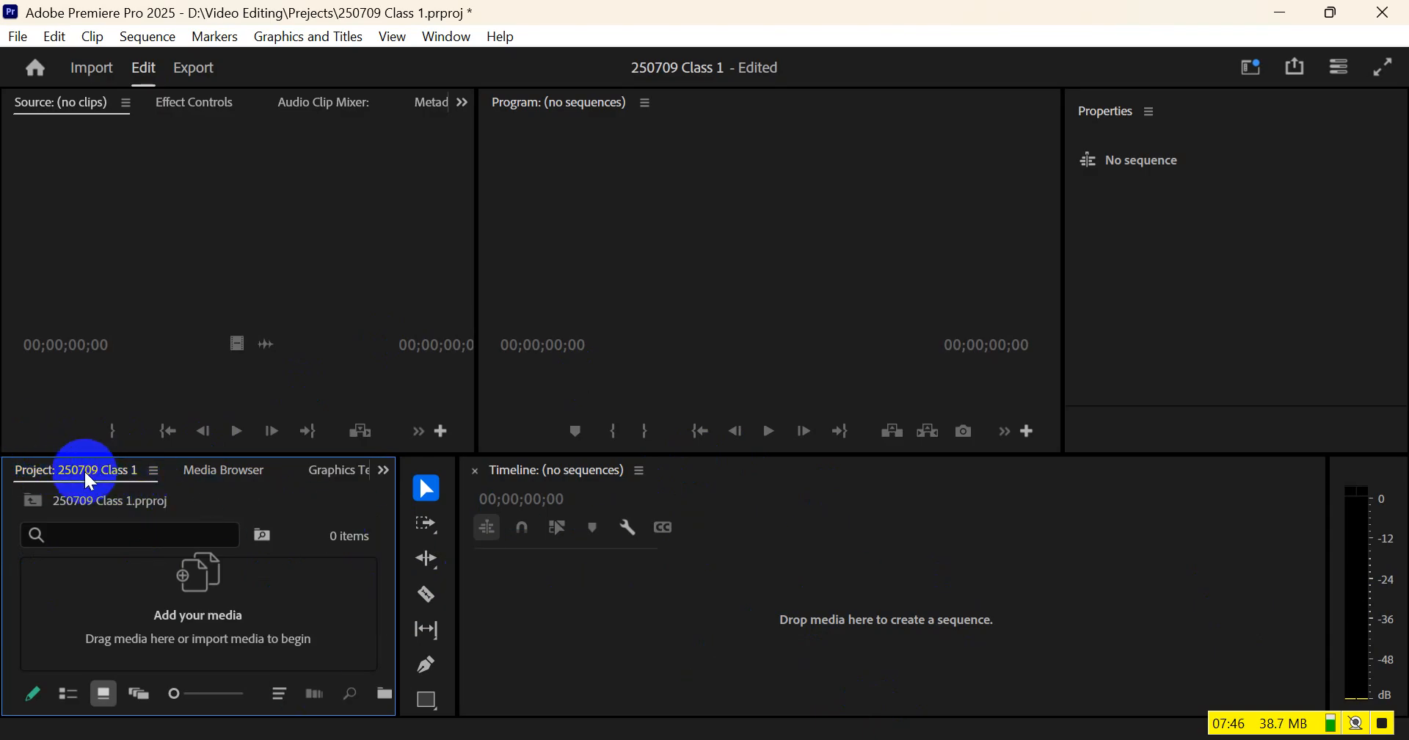
Move the Project panel out of its group and dock it as a tab in the Properties panel's group
left_click_drag(88, 479, 1172, 126)
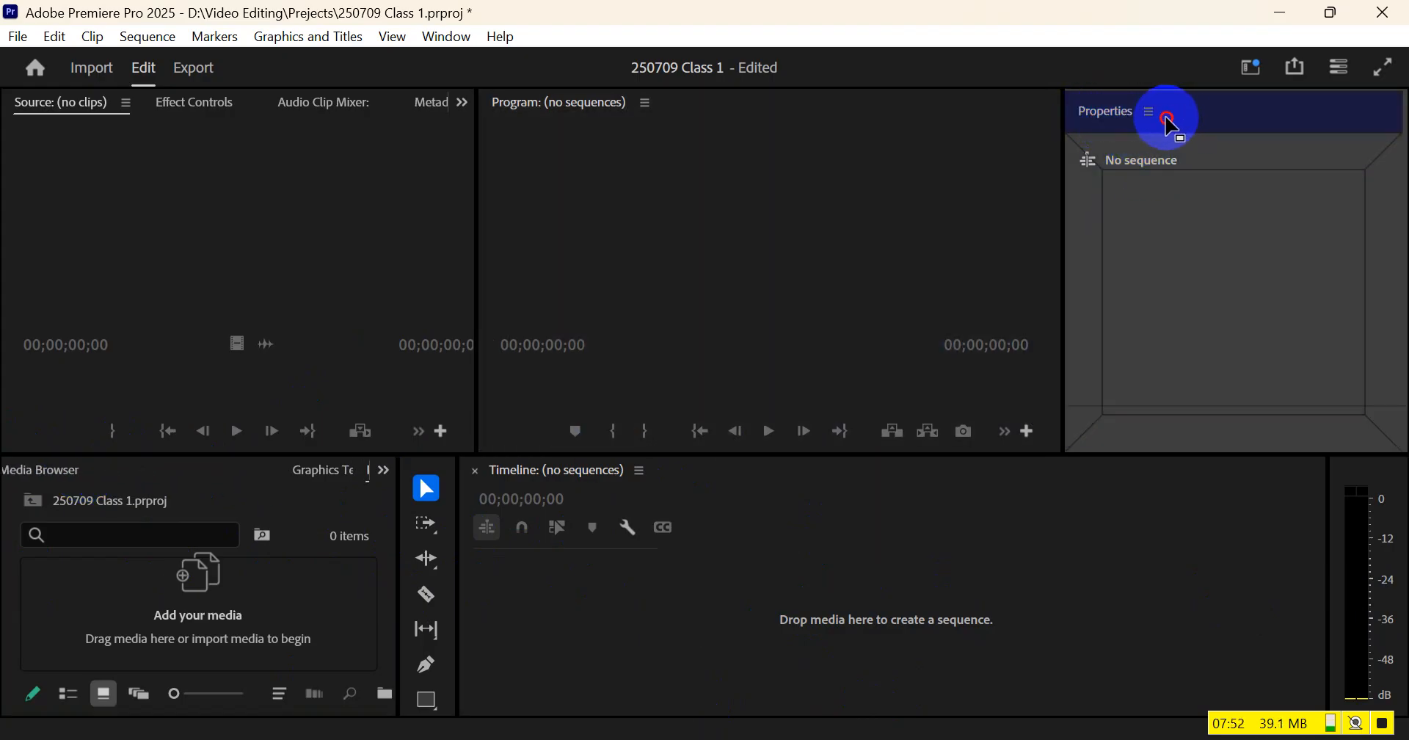
left_click_drag(1172, 126, 1099, 243)
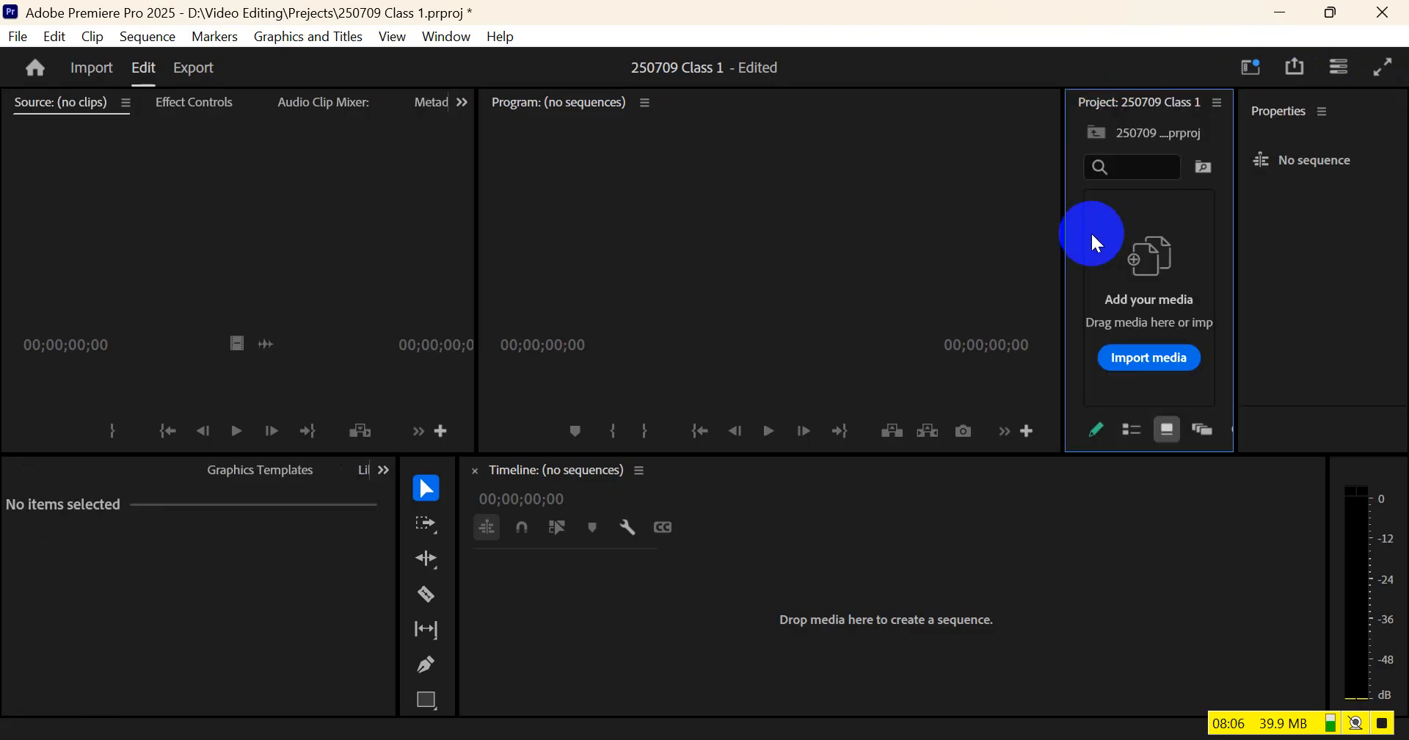
left_click_drag(1132, 103, 1387, 209)
left_click_drag(1367, 102, 1267, 110)
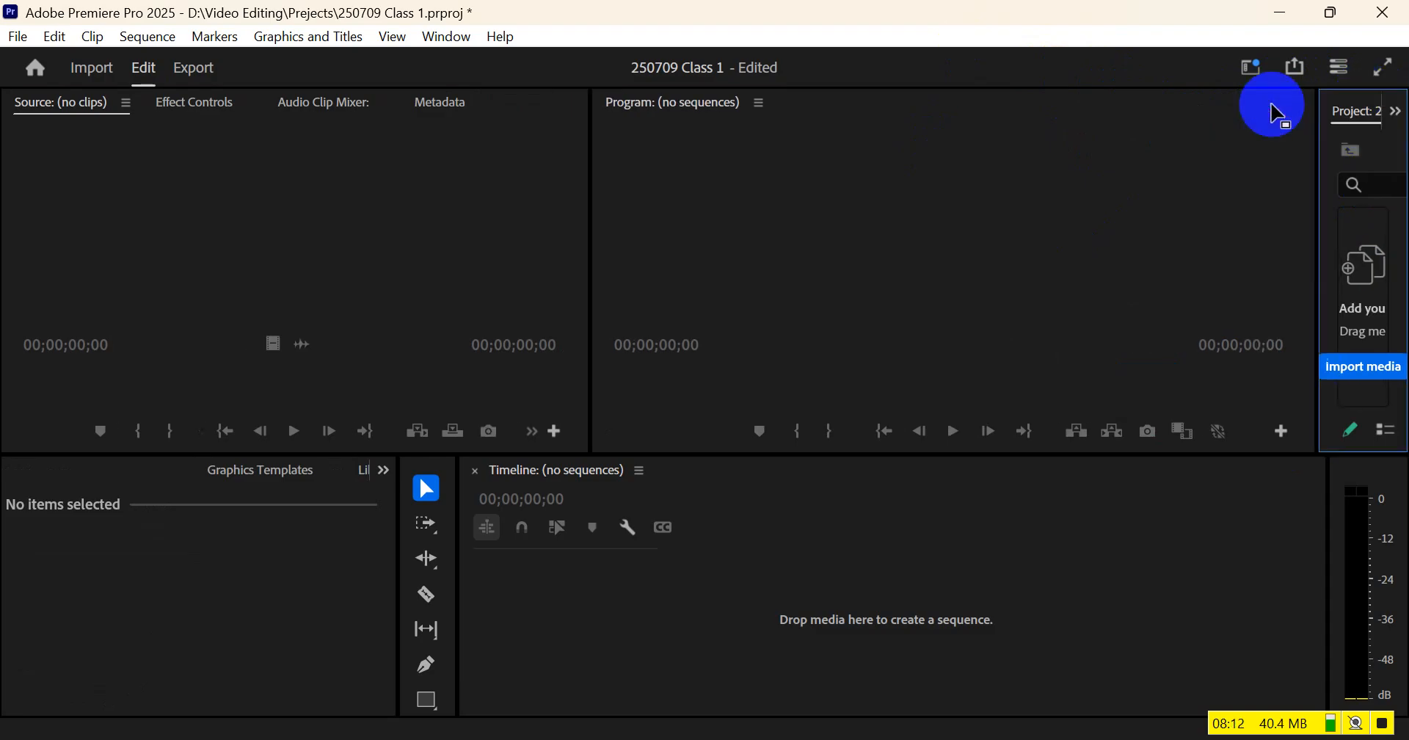
Widen the combined Project and Properties group to about a quarter of the window and bring the Project panel to the front
left_click_drag(1312, 179, 1028, 187)
left_click(1234, 113)
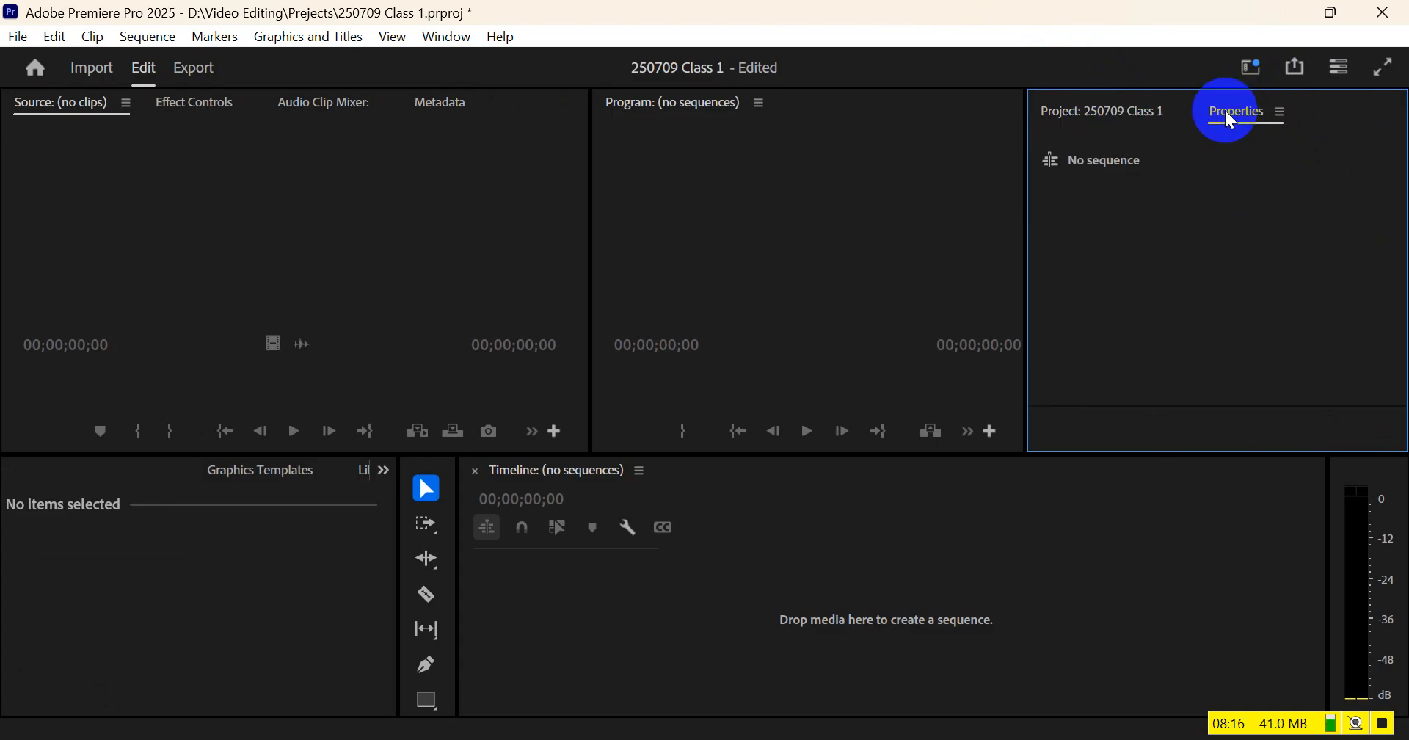
left_click(1119, 114)
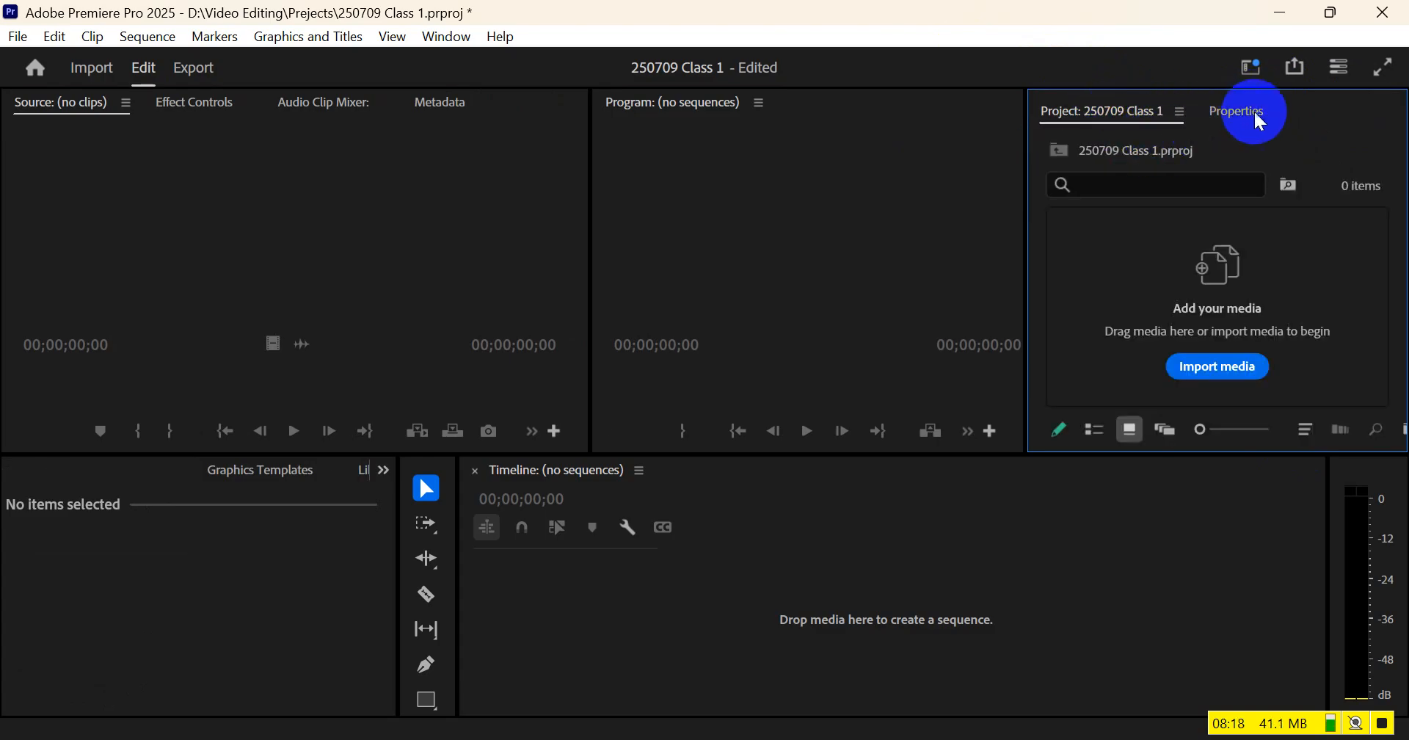
Close the Media Browser and Graphics Templates panels in the group below the Source monitor
left_click(277, 474)
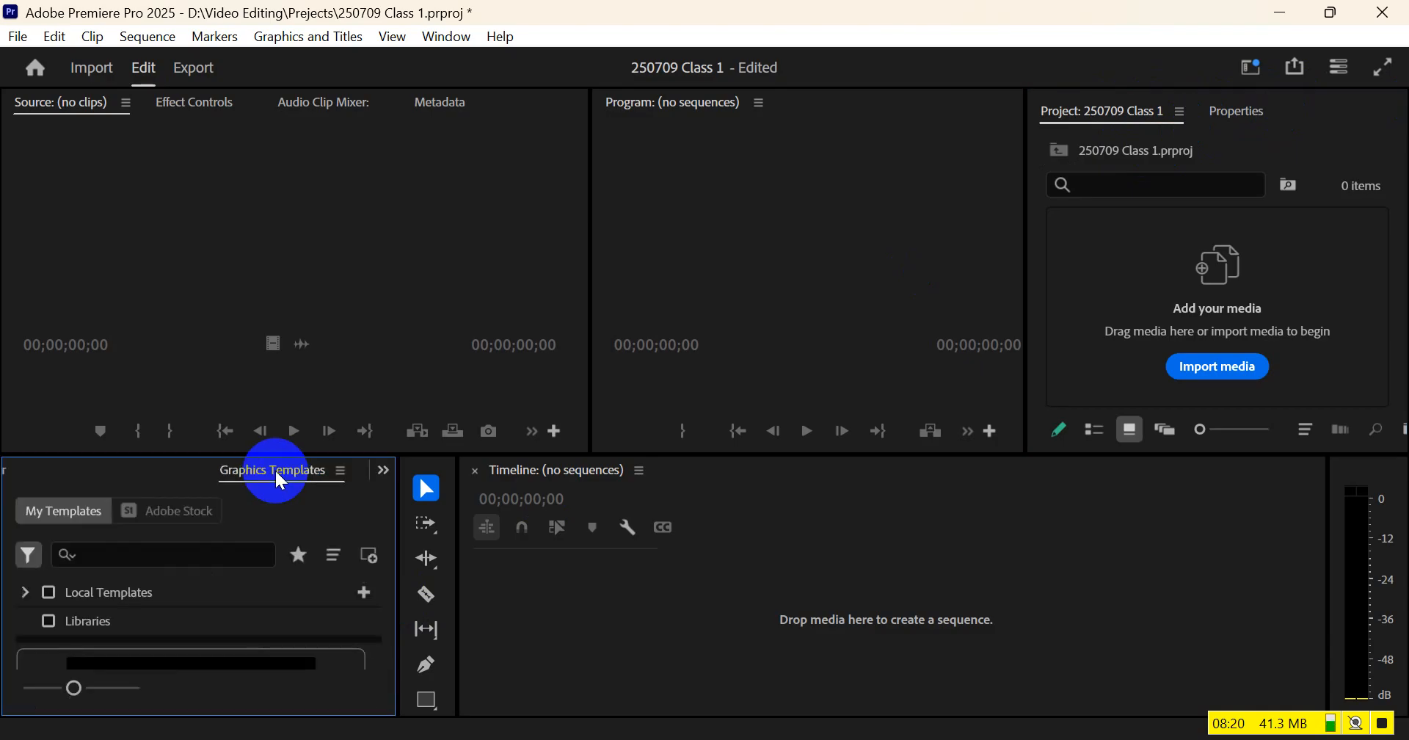
scroll(277, 475, "up", 2)
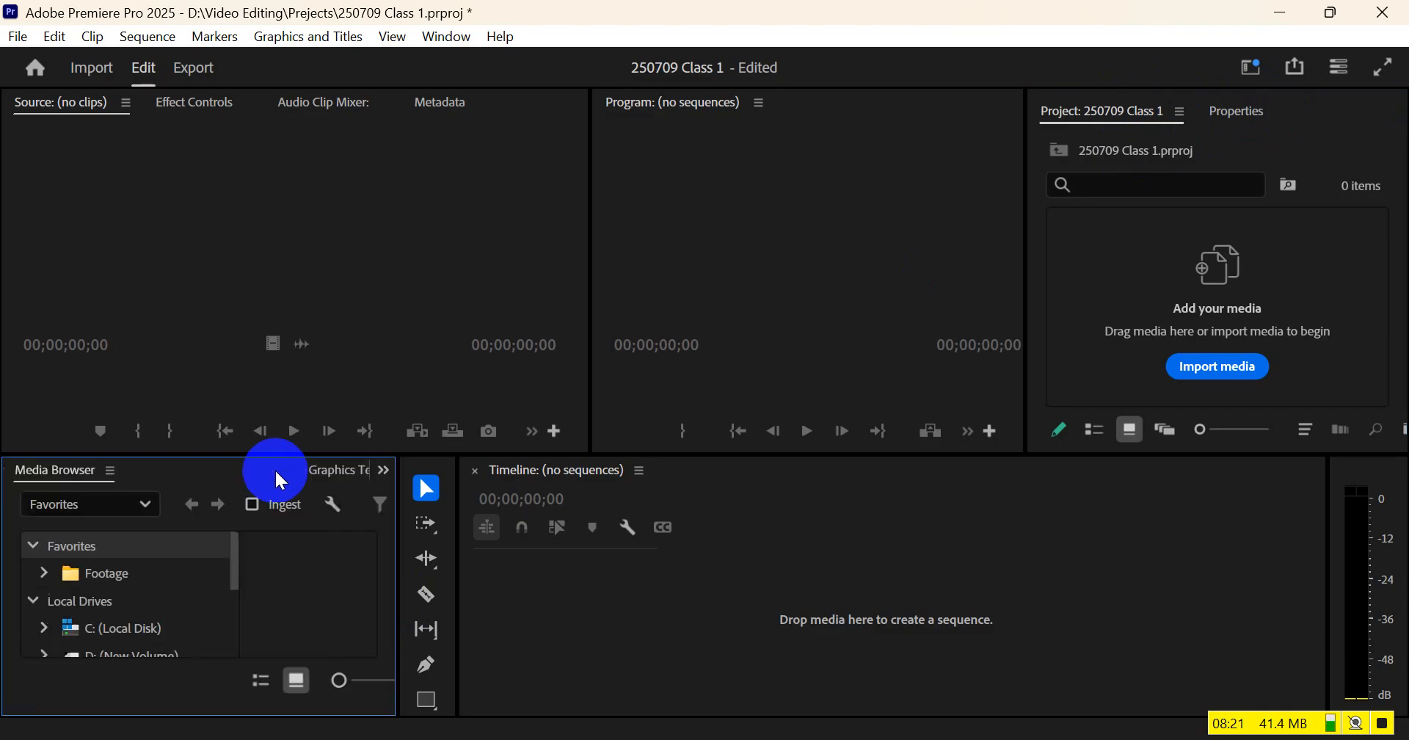
left_click(110, 471)
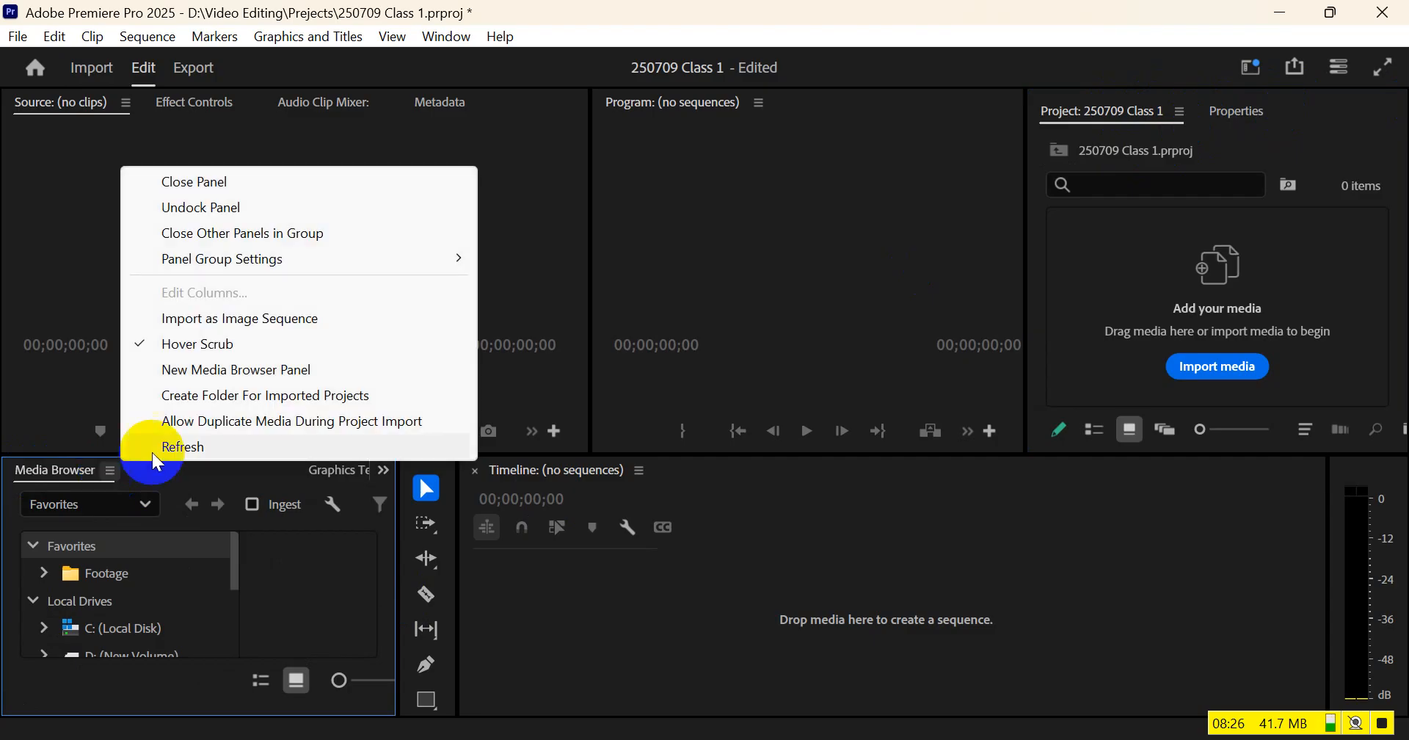
left_click(214, 180)
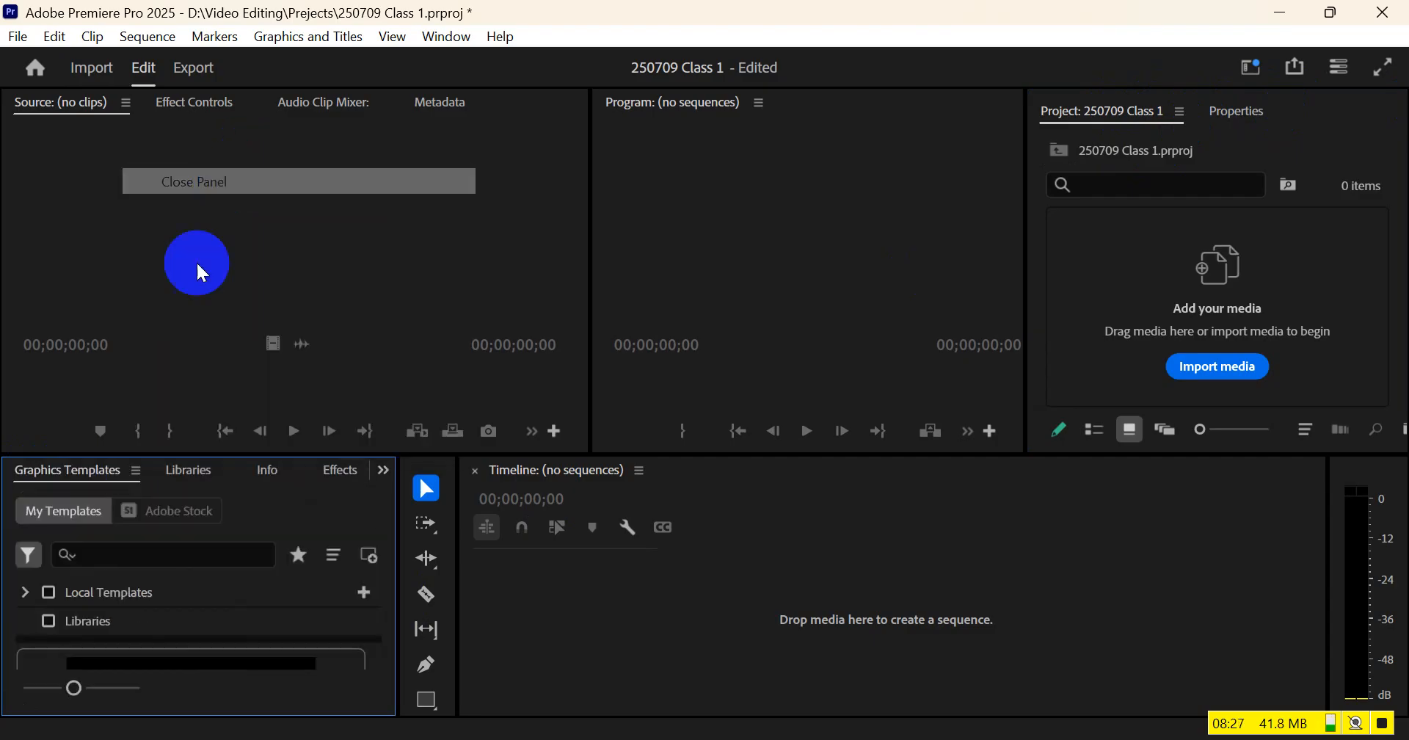
left_click(136, 474)
left_click(196, 478)
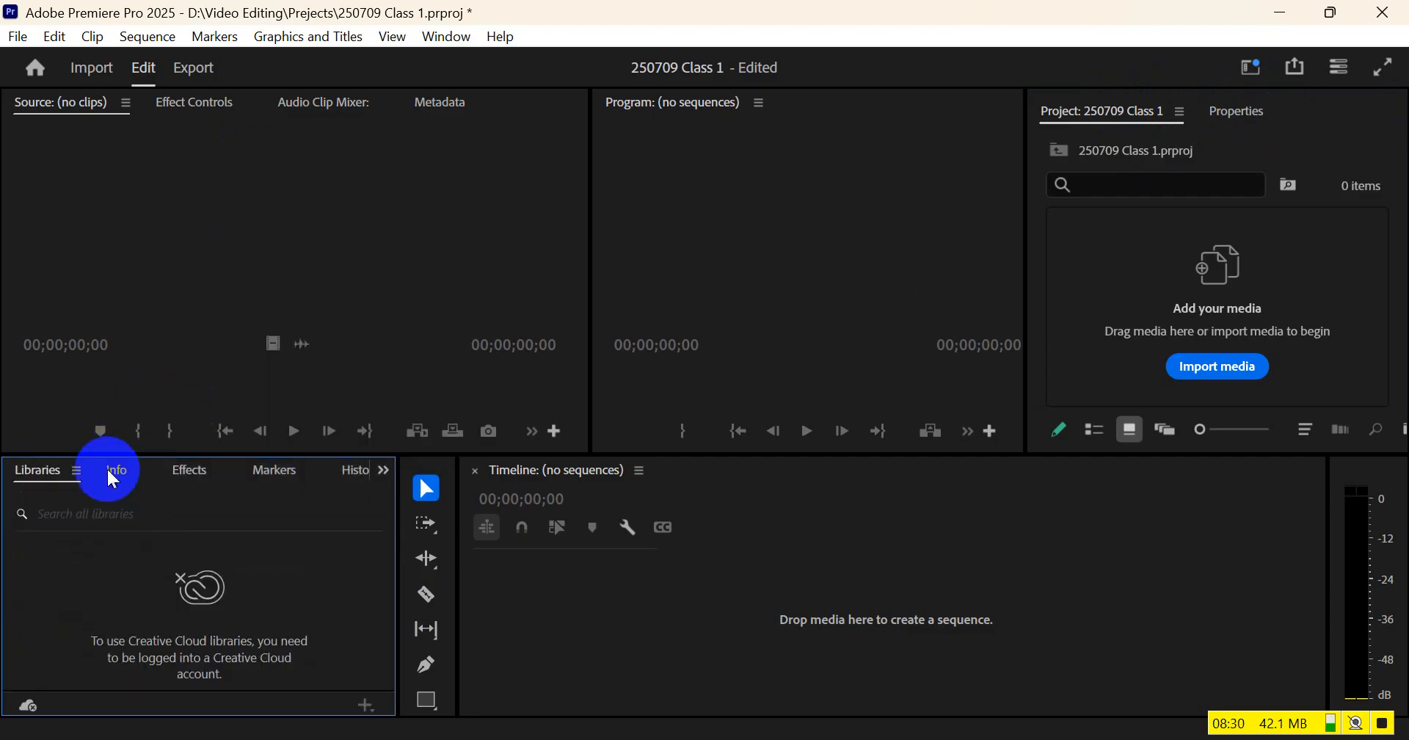
Close the Libraries and Info panels in the same group
left_click(76, 470)
left_click(145, 477)
left_click(51, 471)
left_click(134, 477)
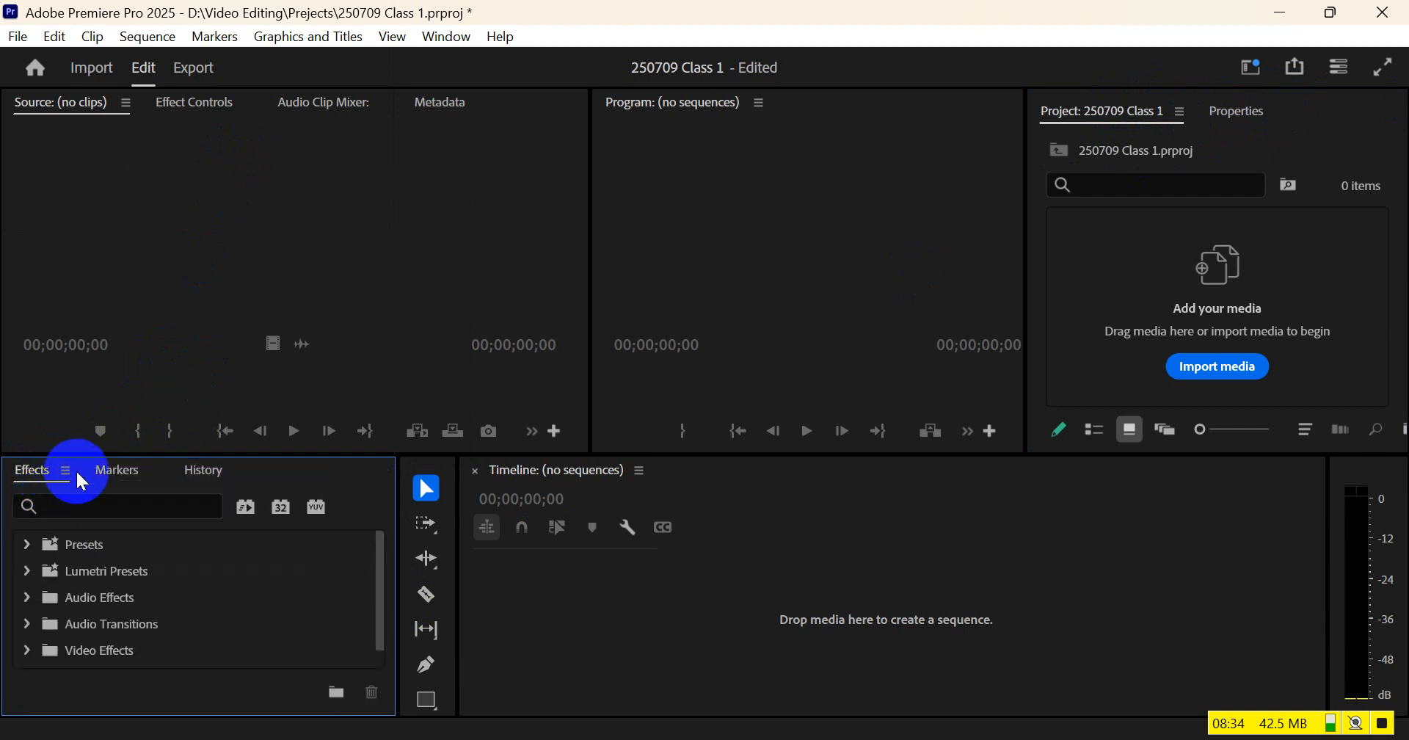
Close the Markers and History panels in the Effects panel's group
left_click(103, 475)
left_click(154, 470)
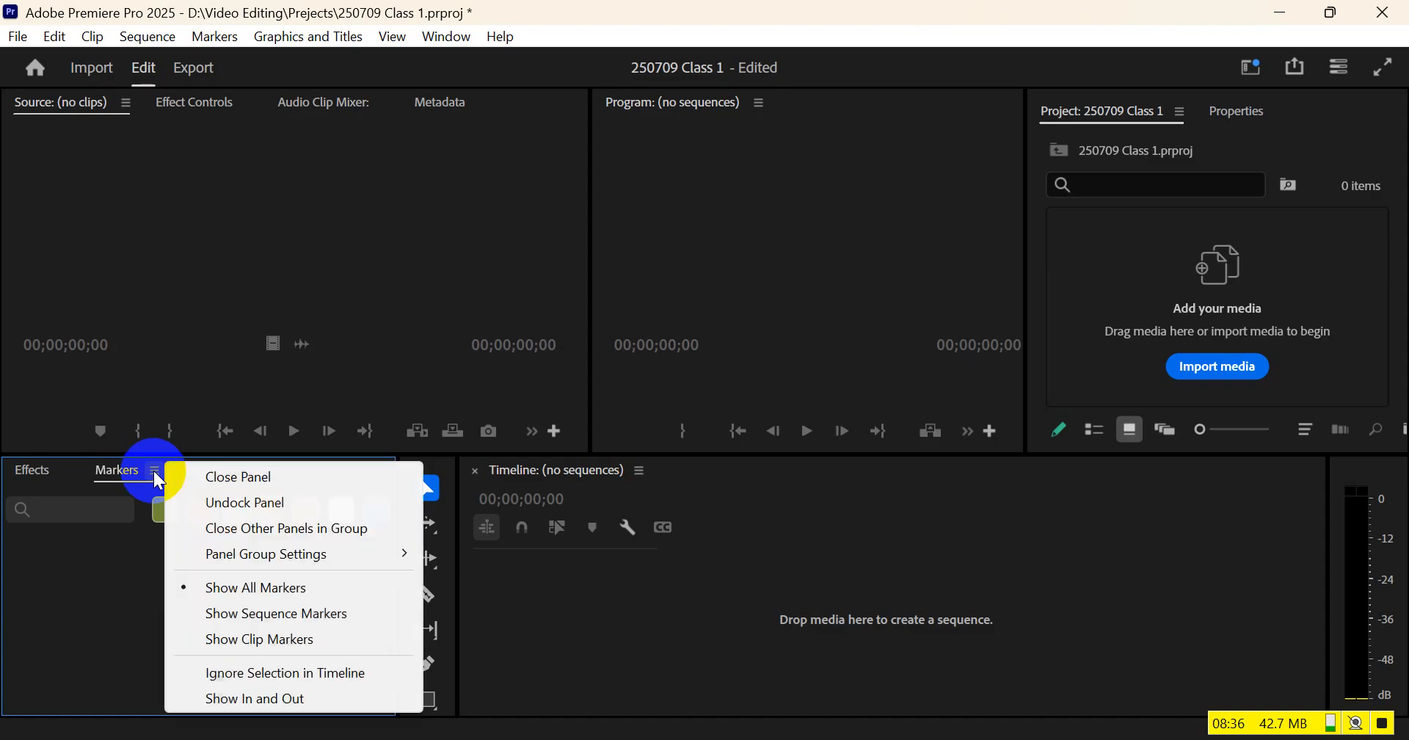
left_click(201, 484)
left_click(149, 470)
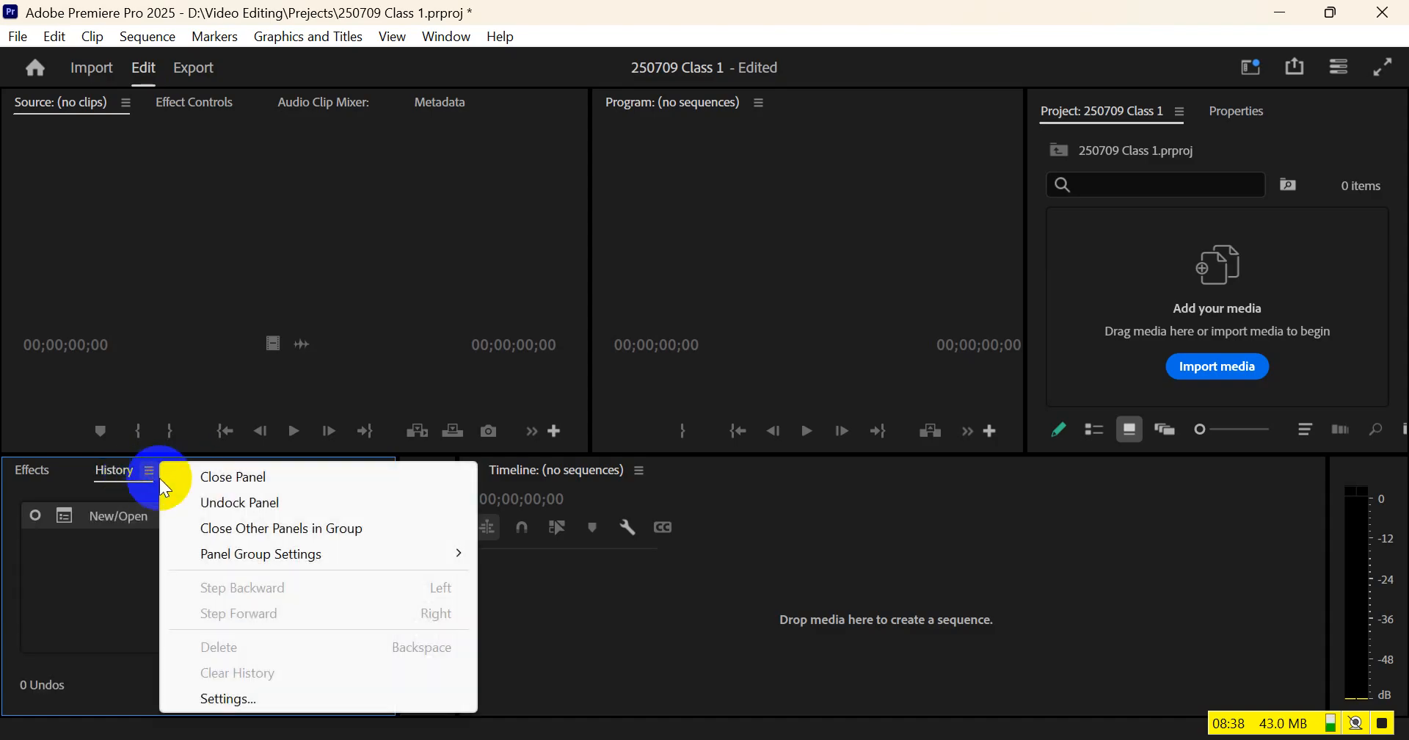
left_click(214, 485)
Dock the Effects panel as a tab between Project and Properties, and narrow the Tools panel to a slim strip beside the Timeline
left_click_drag(34, 478, 1230, 109)
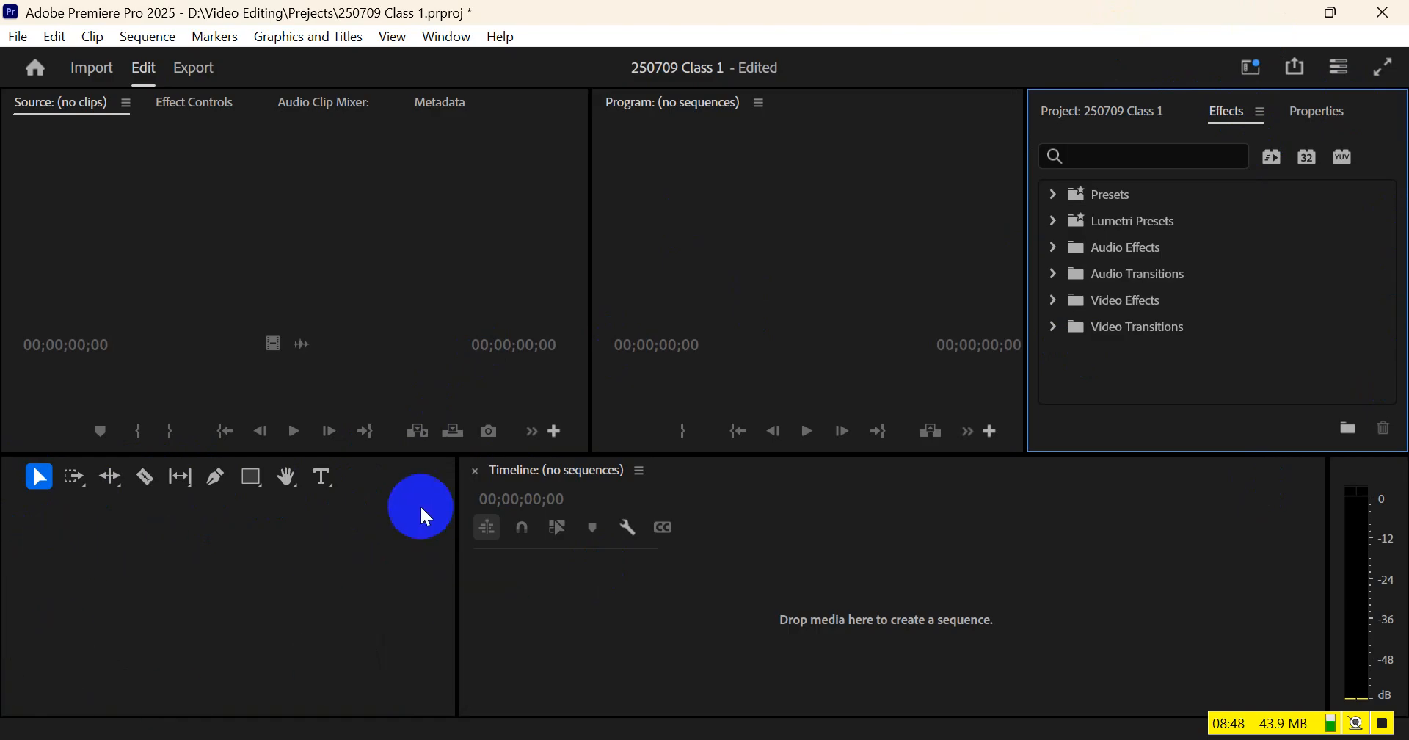
left_click_drag(460, 567, 41, 588)
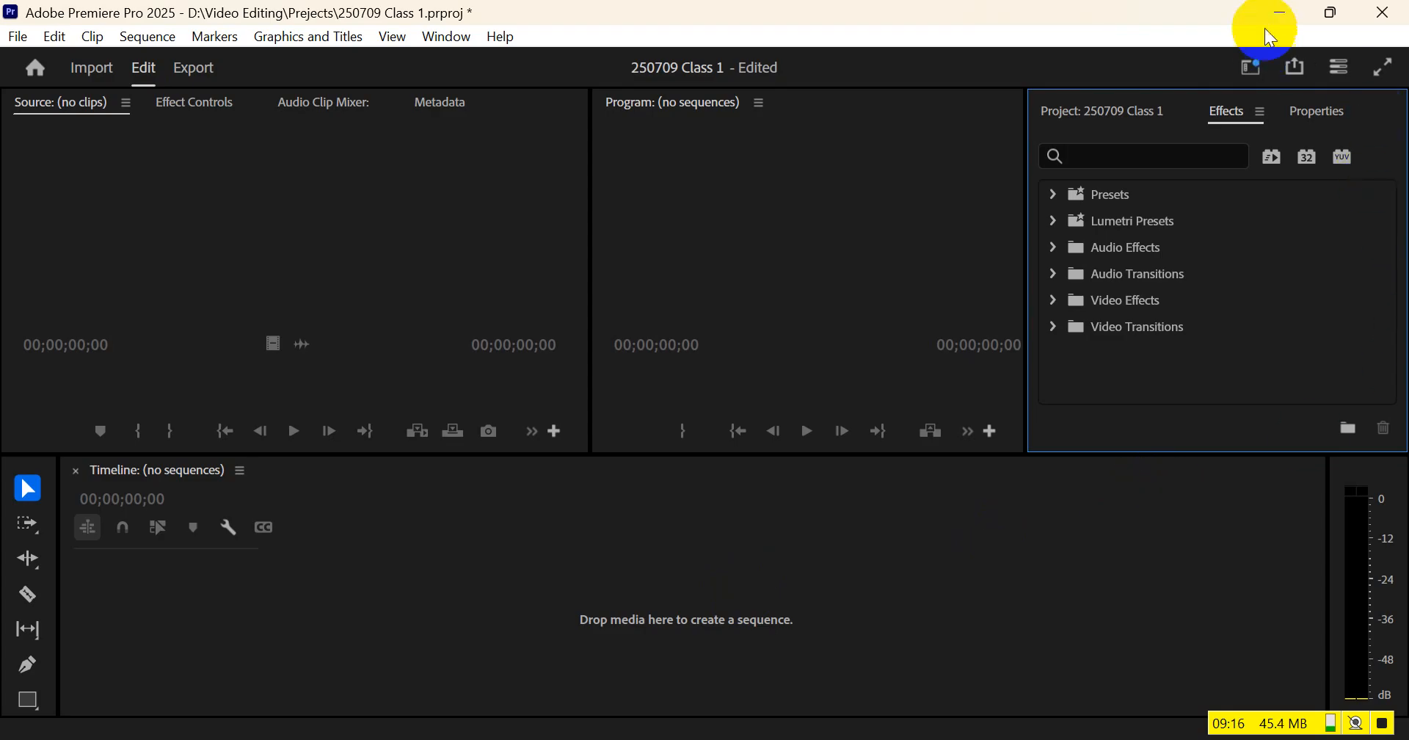
left_click(1345, 10)
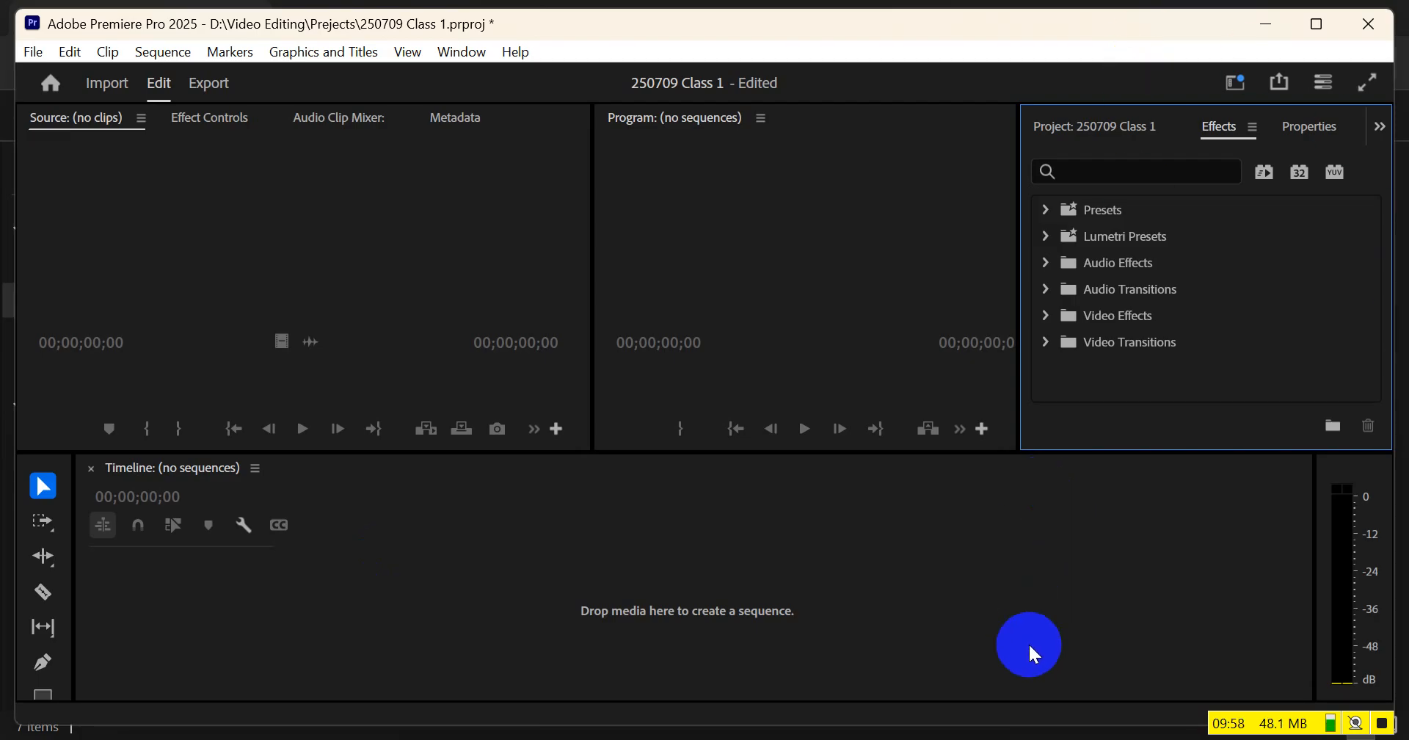
Examine the Timeline, Project, Effects, Properties, Program and Effect Controls panels one after another
left_click(203, 635)
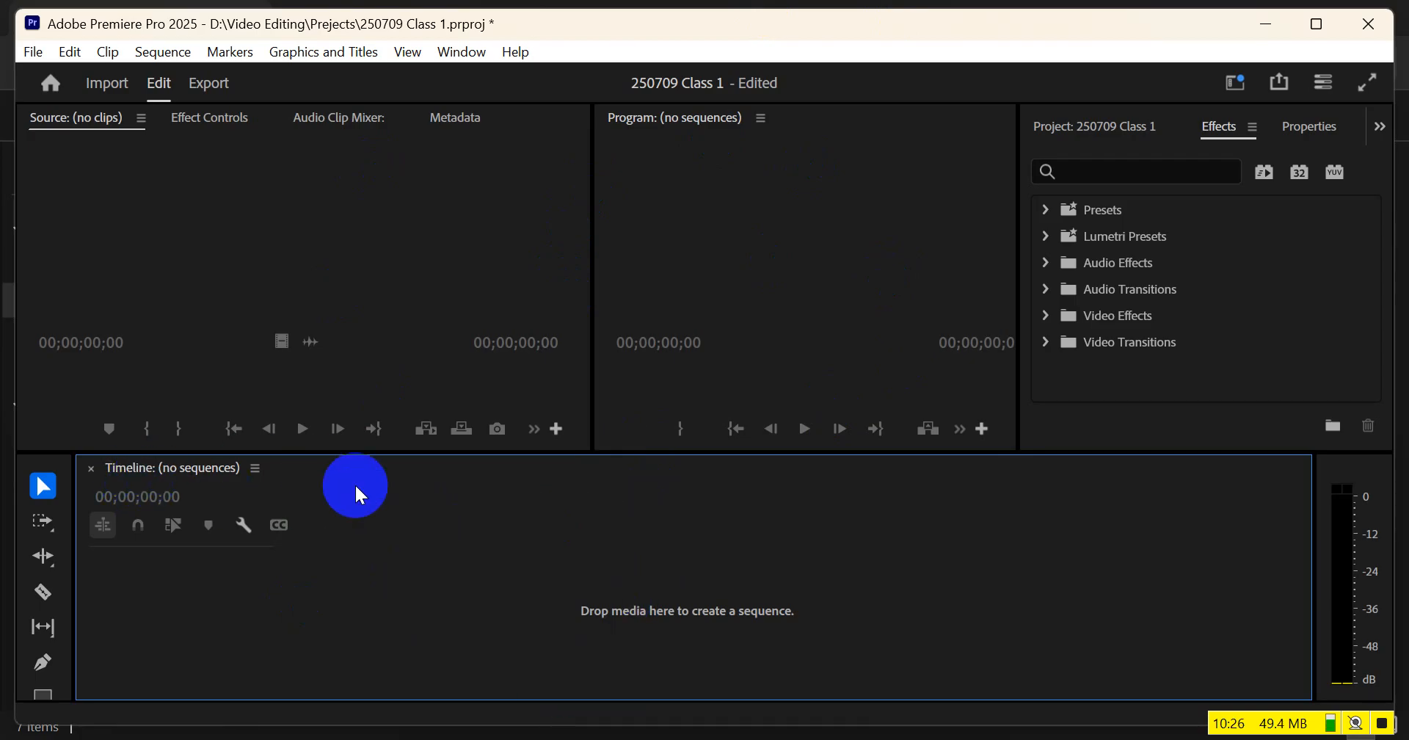
left_click(1106, 123)
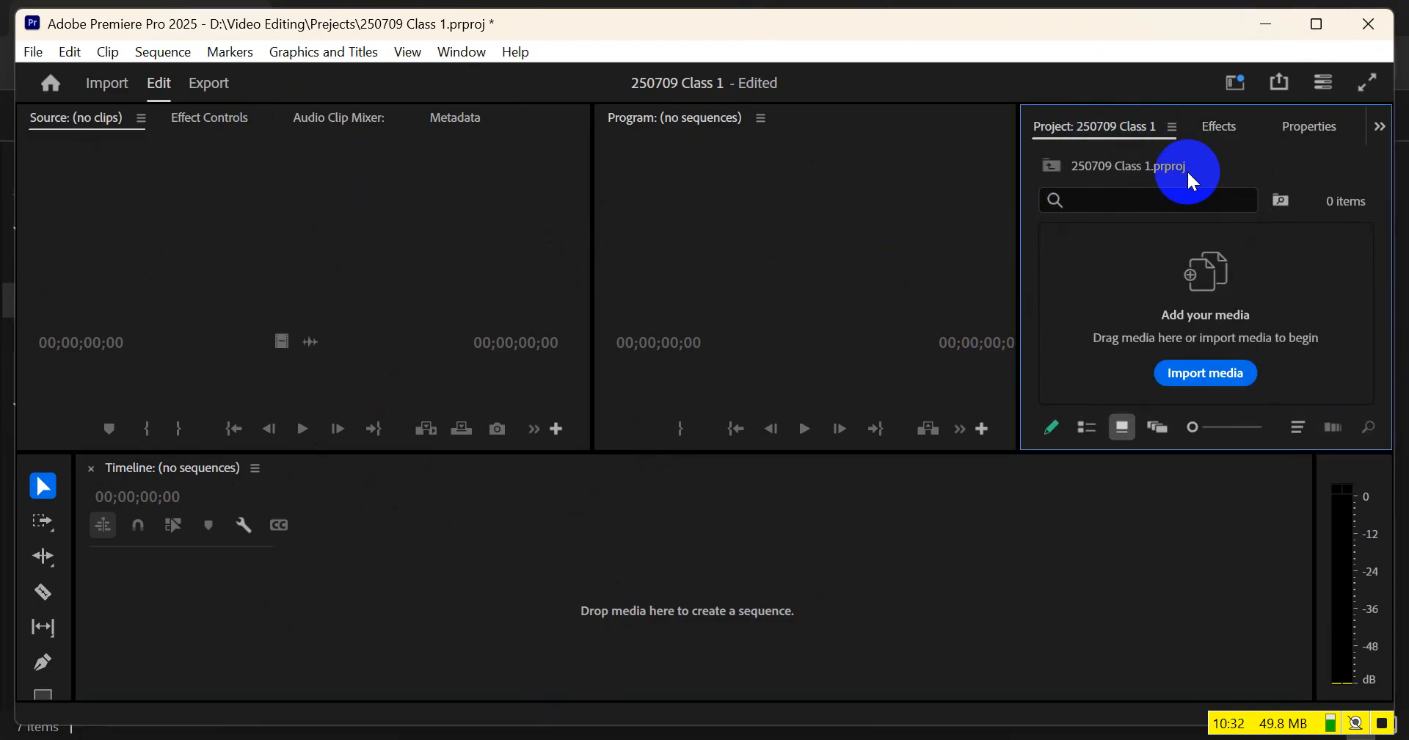
left_click(1231, 127)
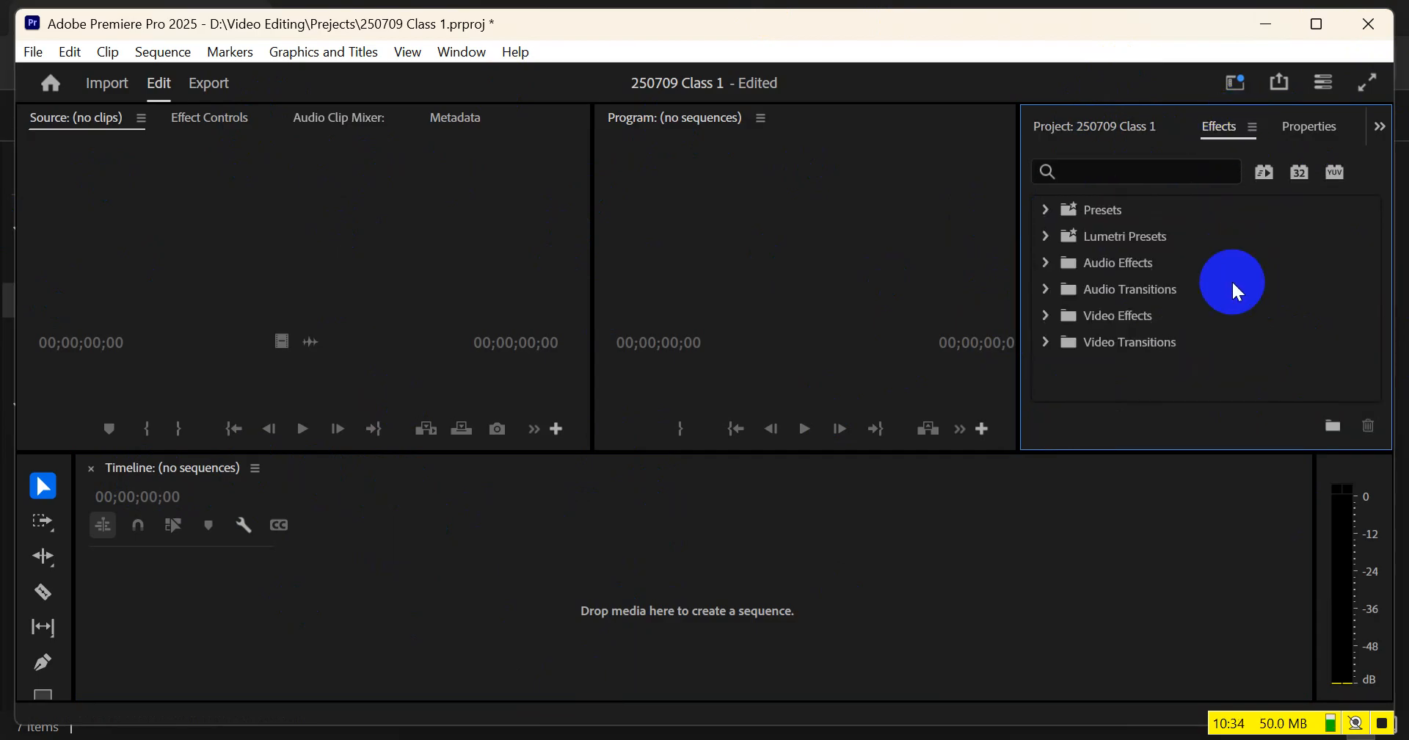
left_click(1309, 127)
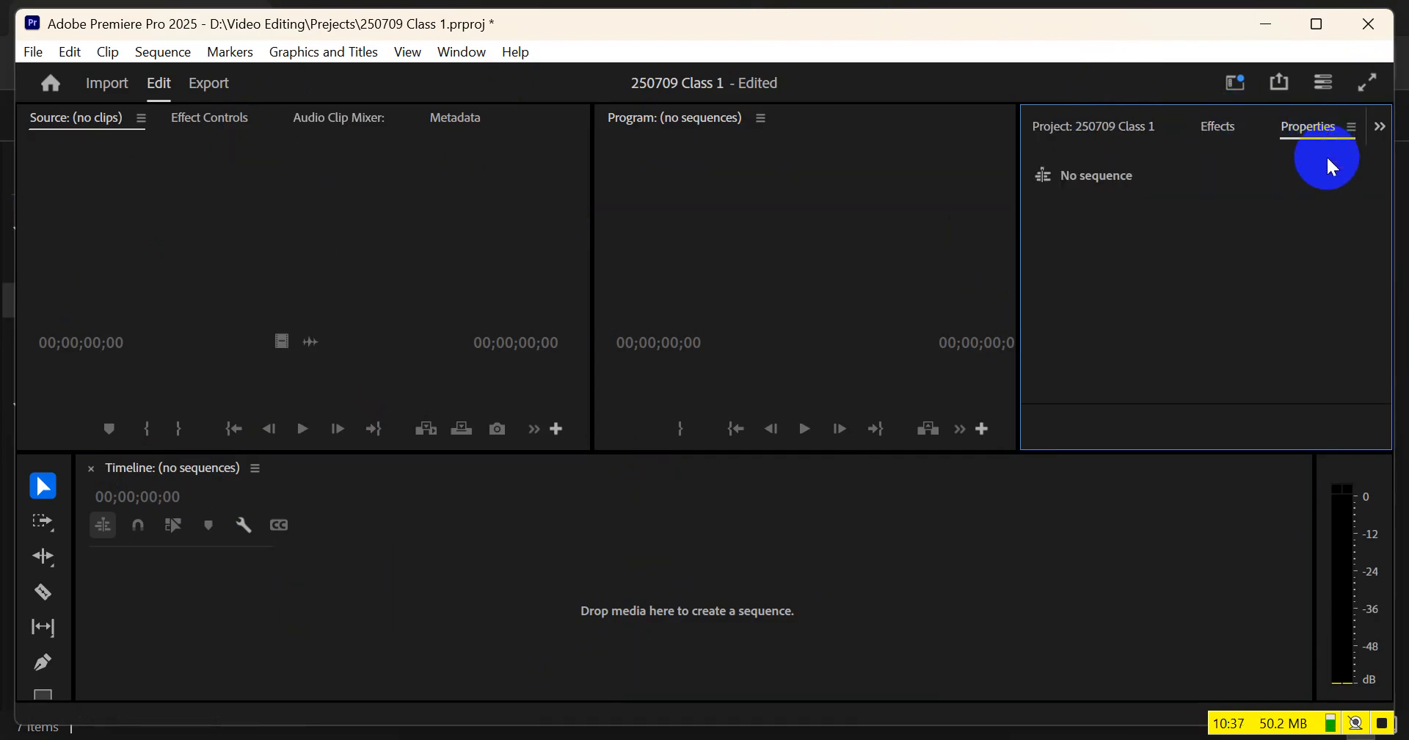
left_click(547, 571)
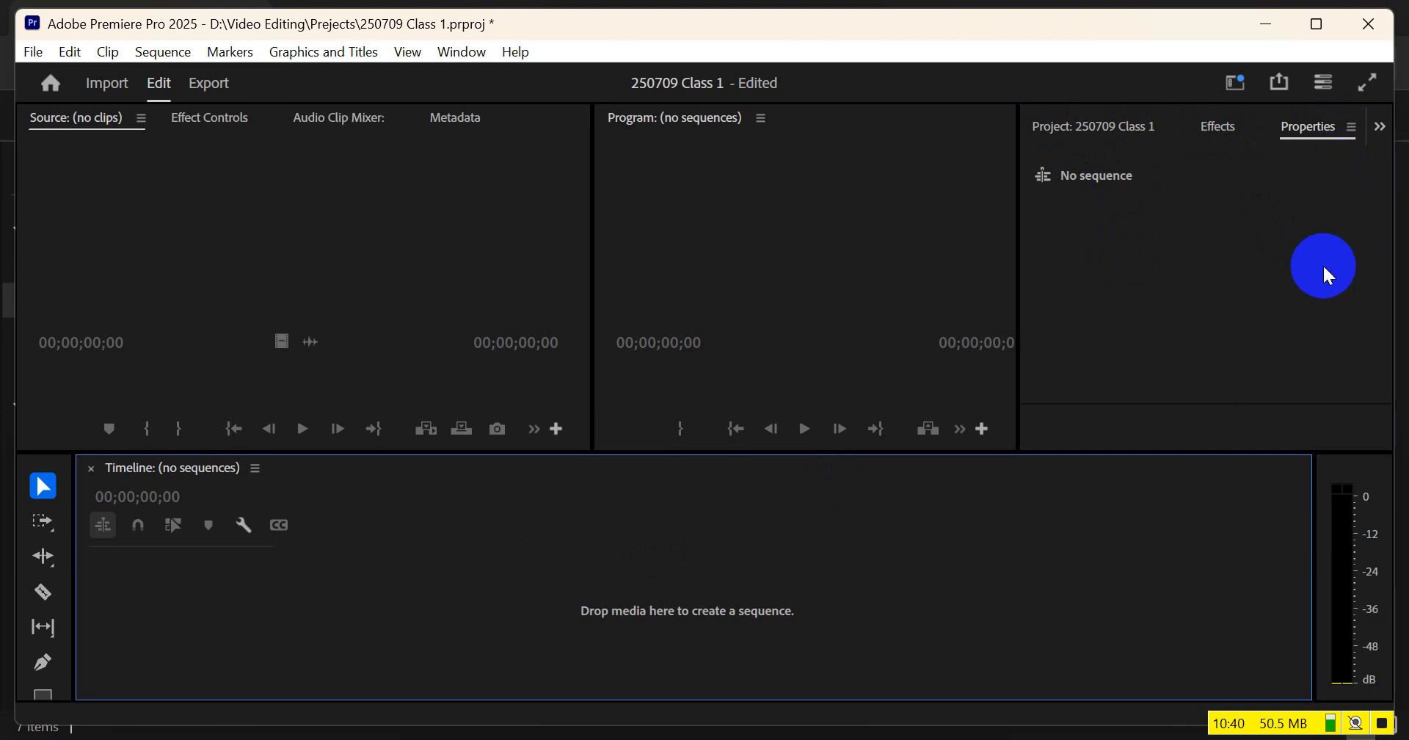
left_click(679, 152)
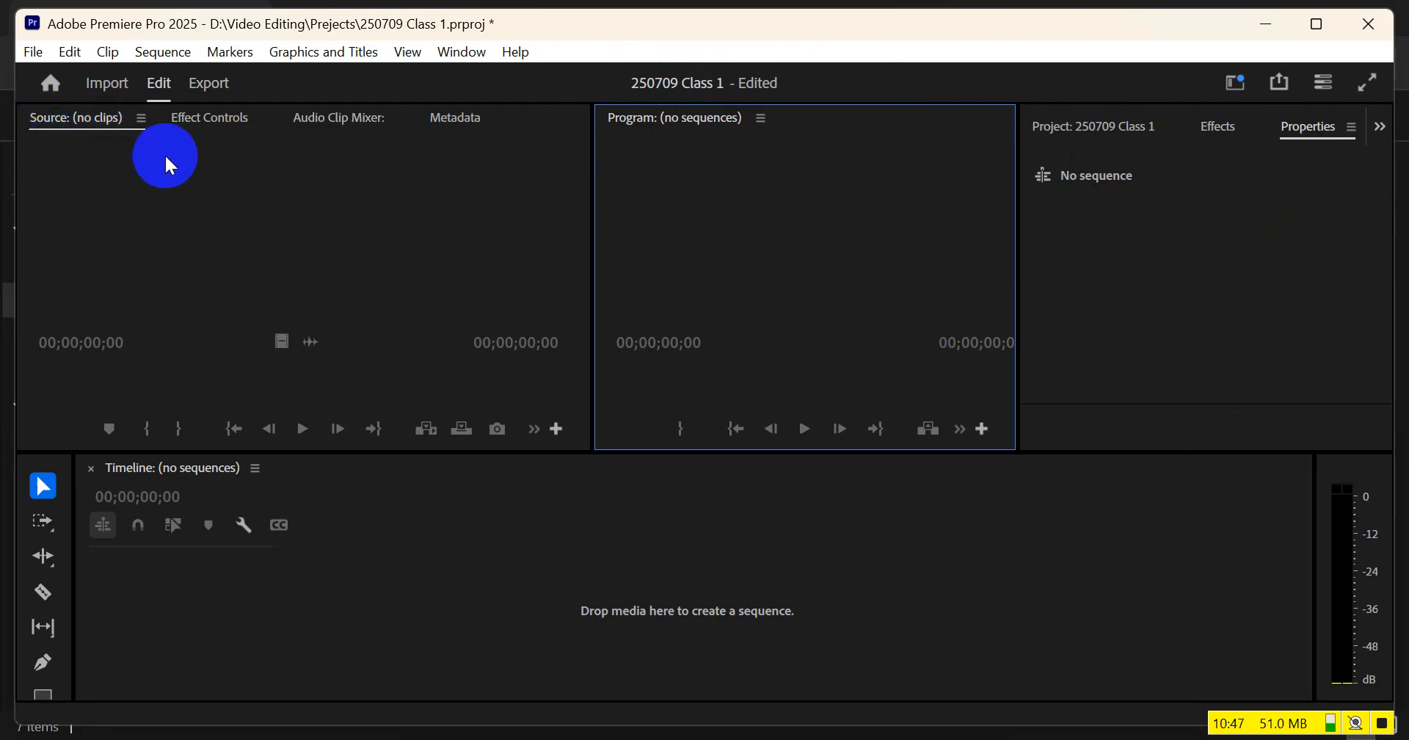
left_click(212, 119)
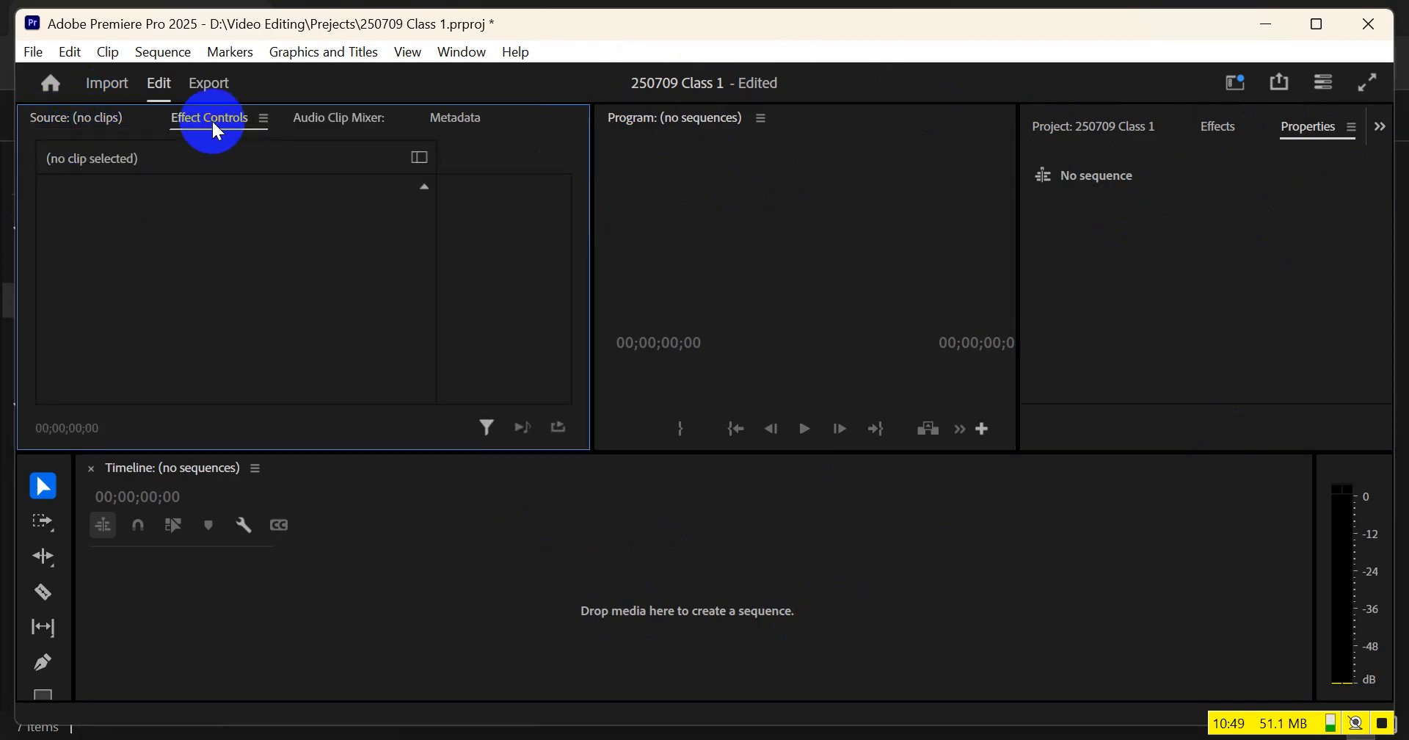
Close the Audio Clip Mixer and Metadata panels in the Source monitor's group
left_click(323, 124)
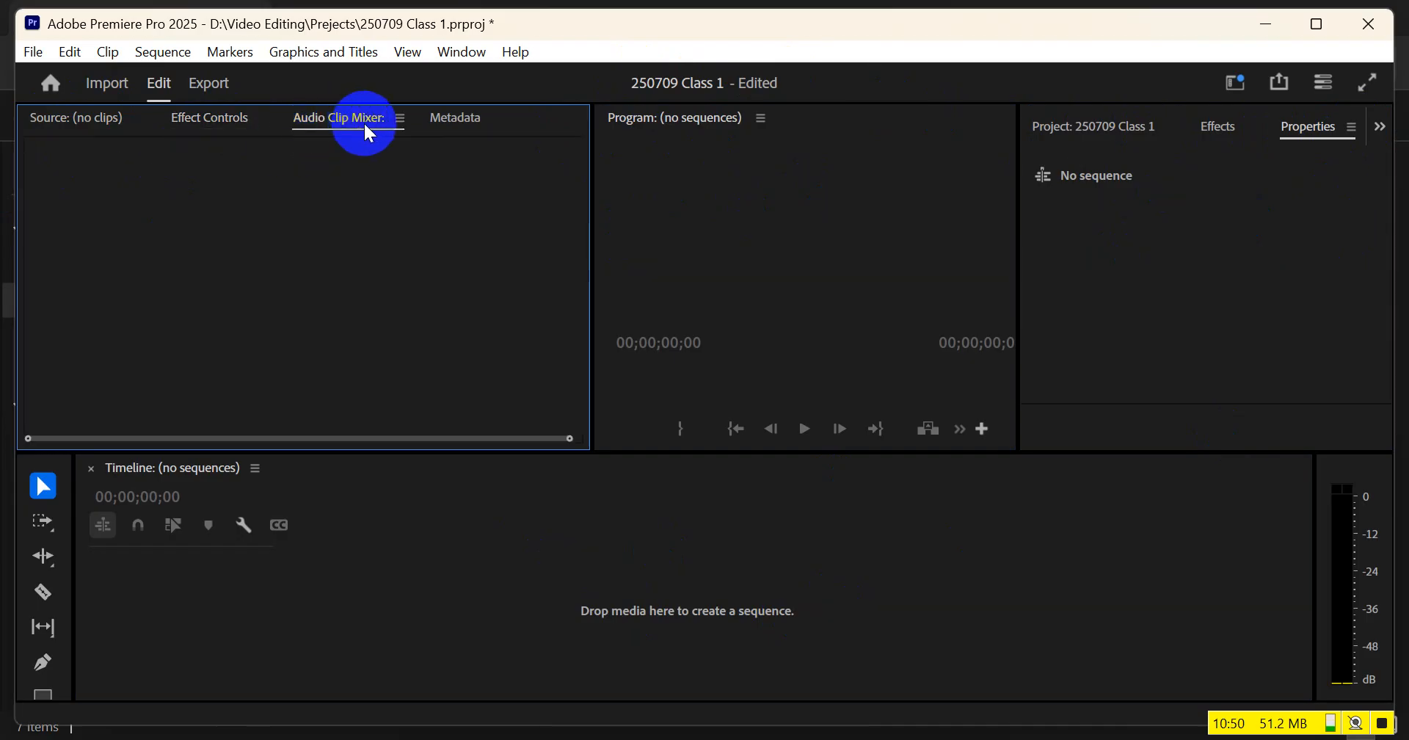
left_click(400, 118)
left_click(423, 124)
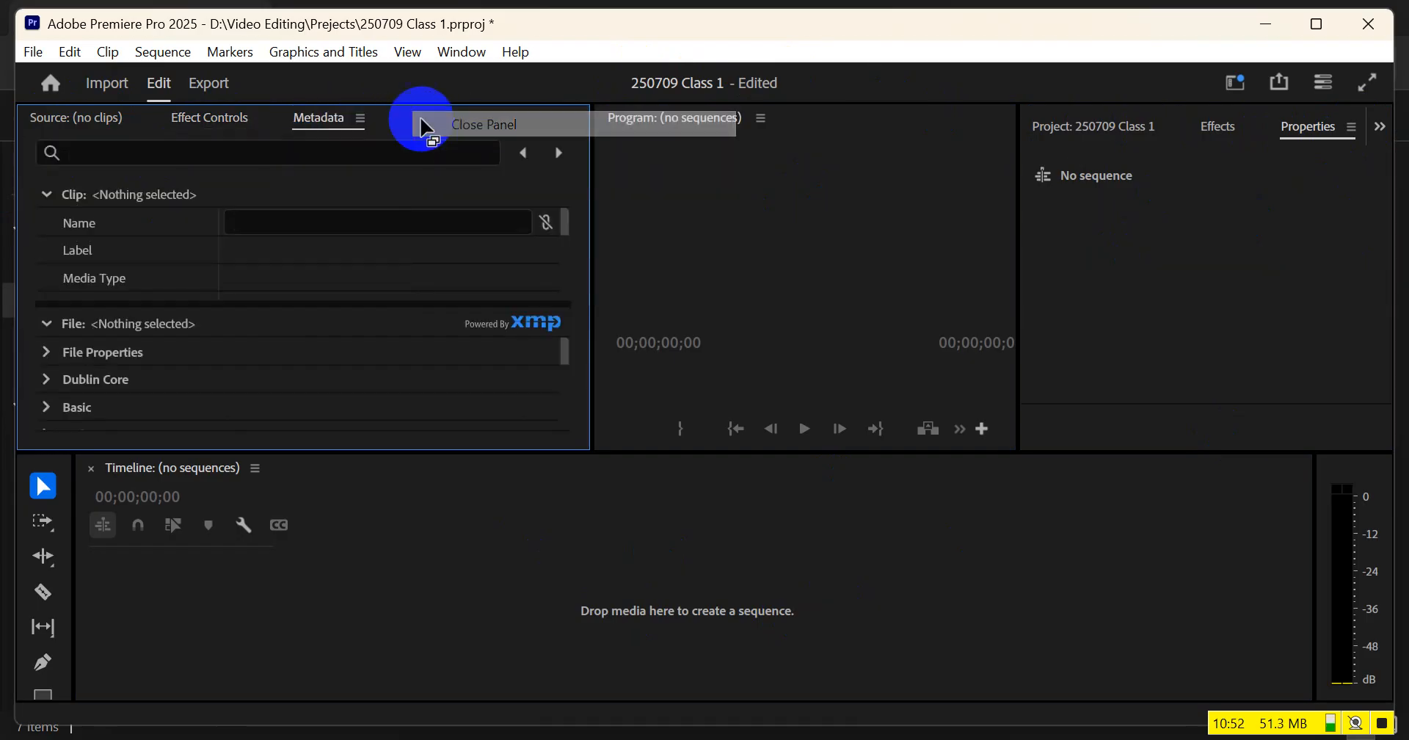
left_click(359, 118)
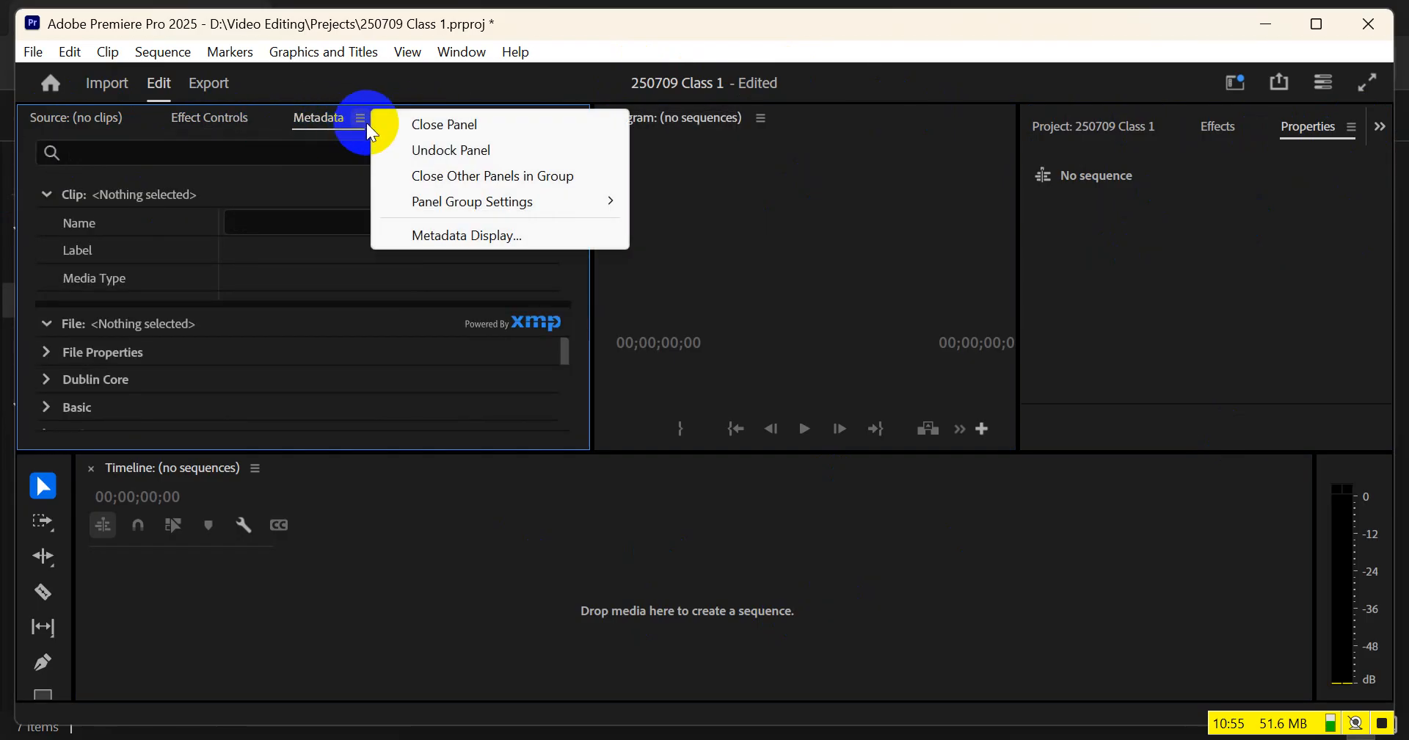
left_click(446, 130)
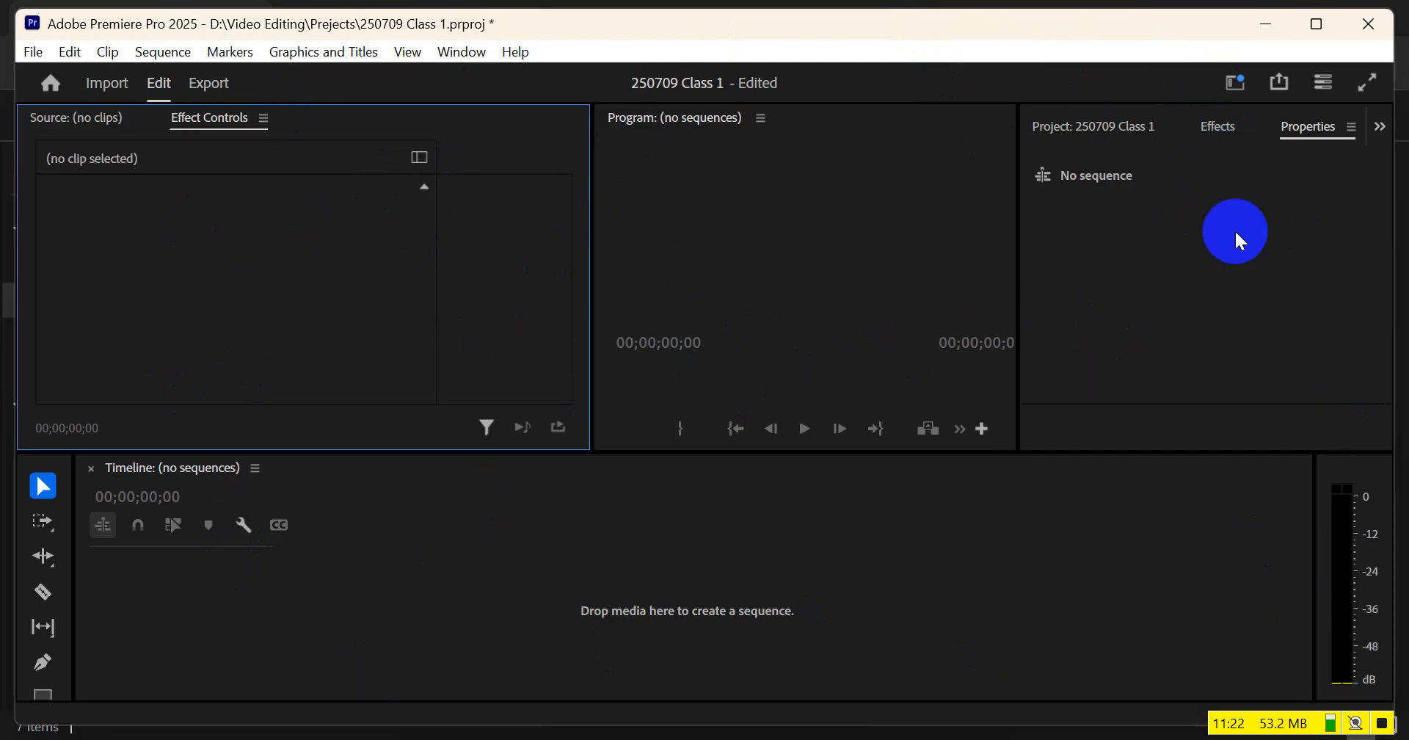
Save the current panel layout as a new workspace under a personal name
left_click(1236, 84)
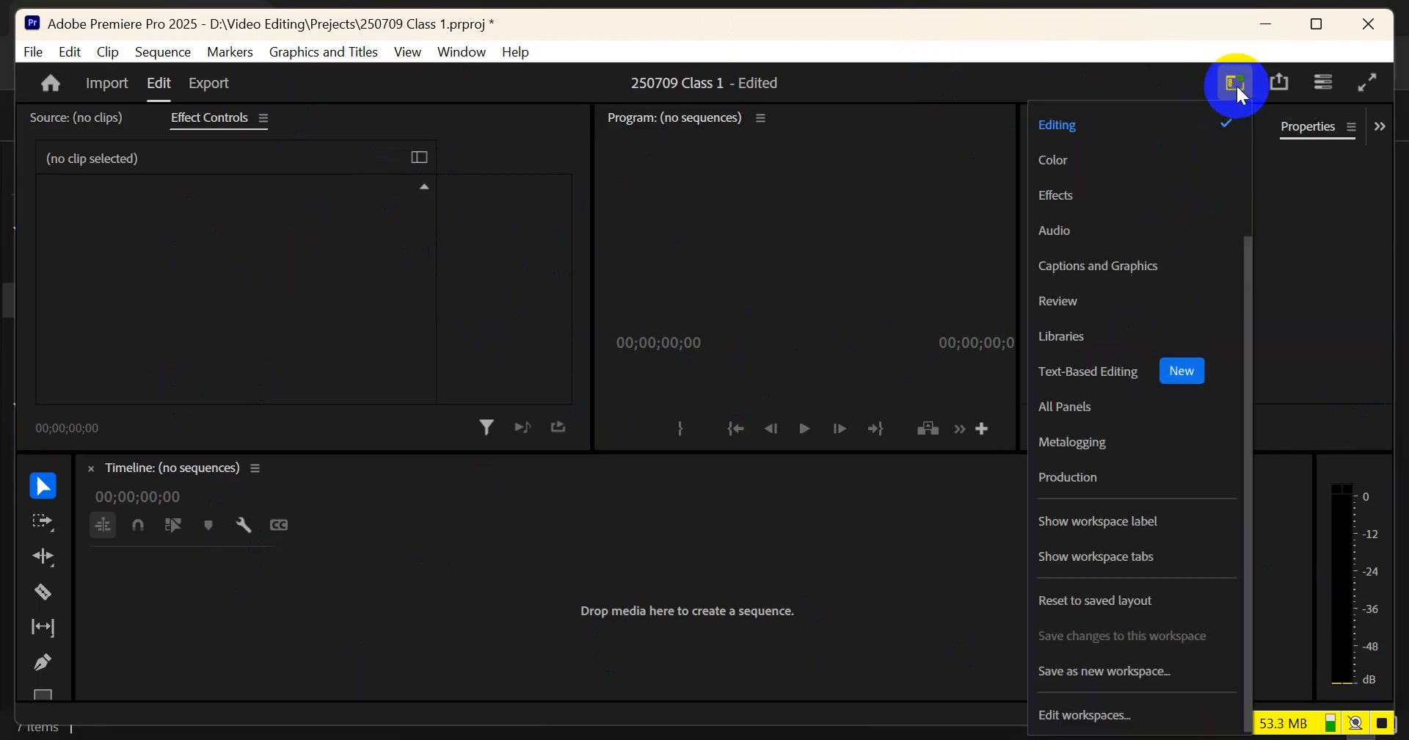
left_click(1121, 672)
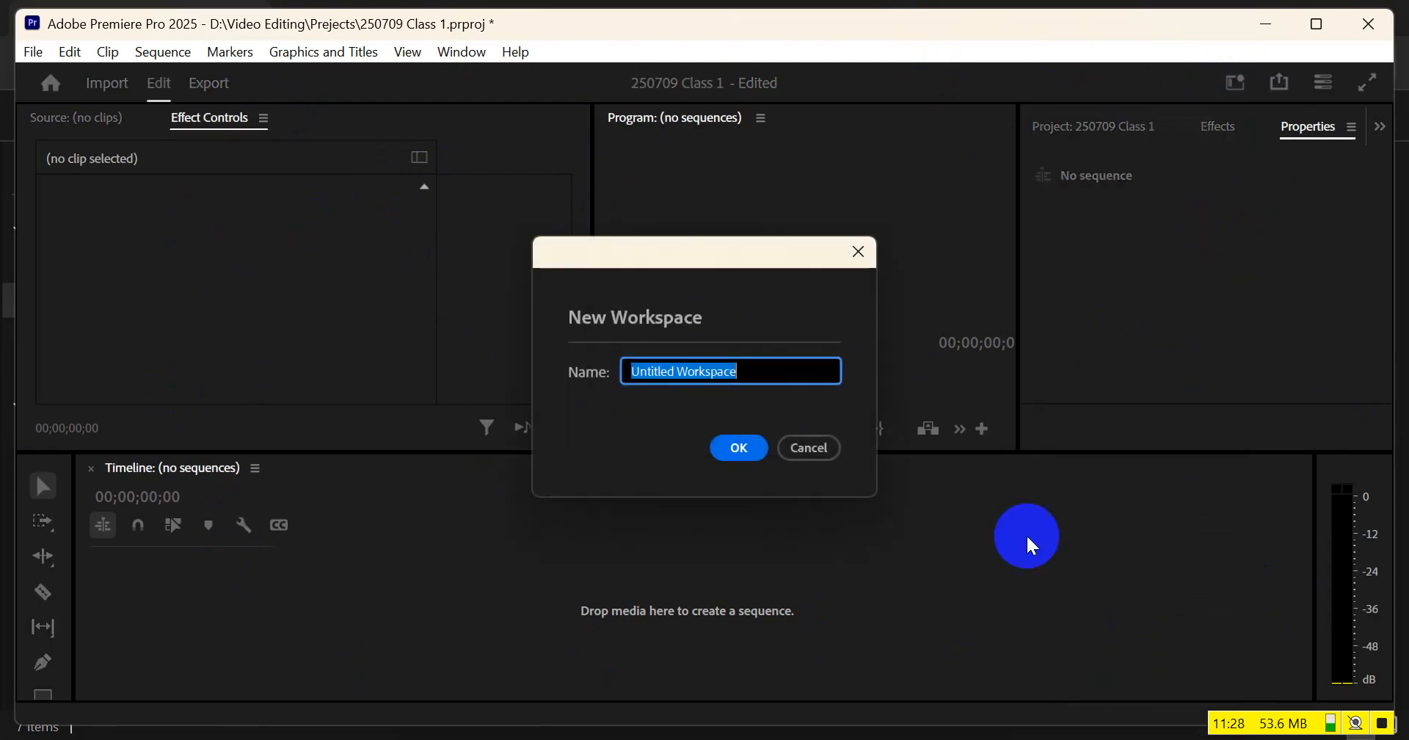
type("nahuda")
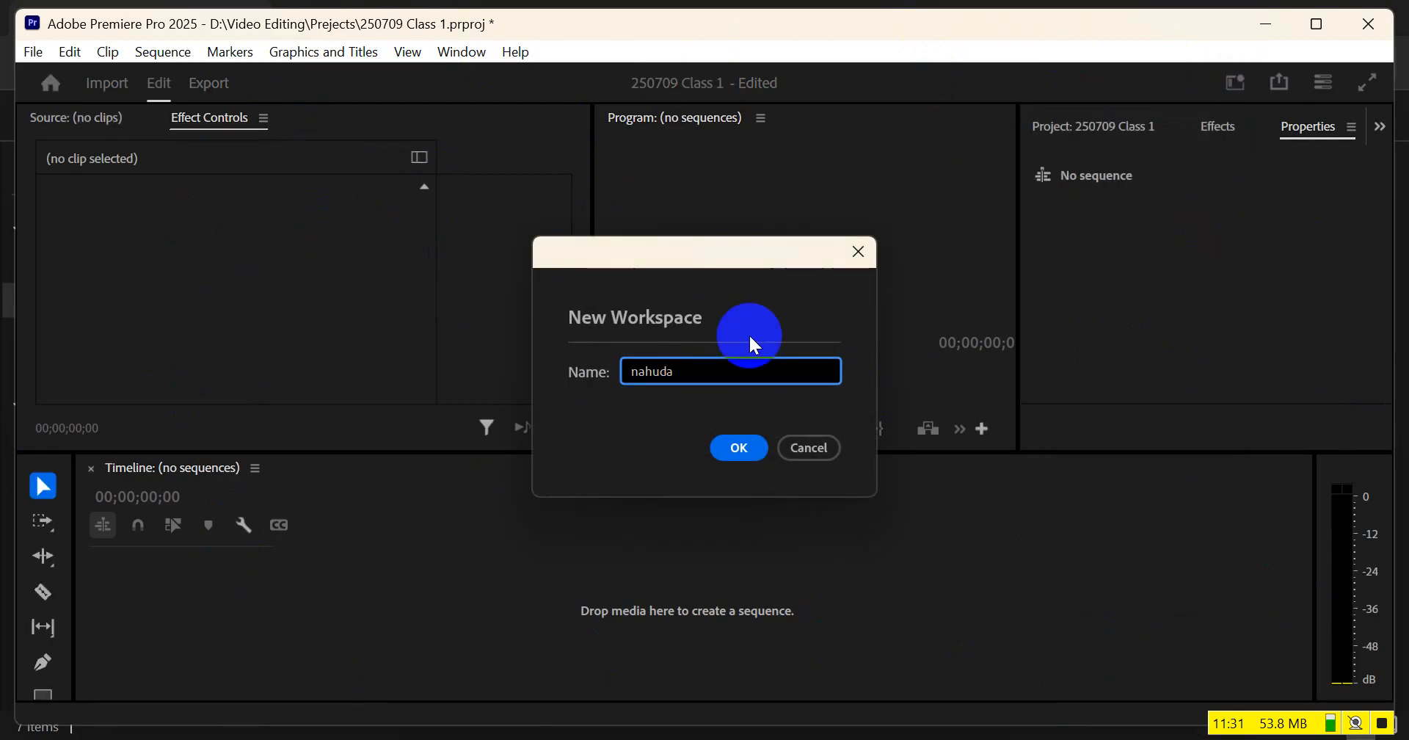
key("Return")
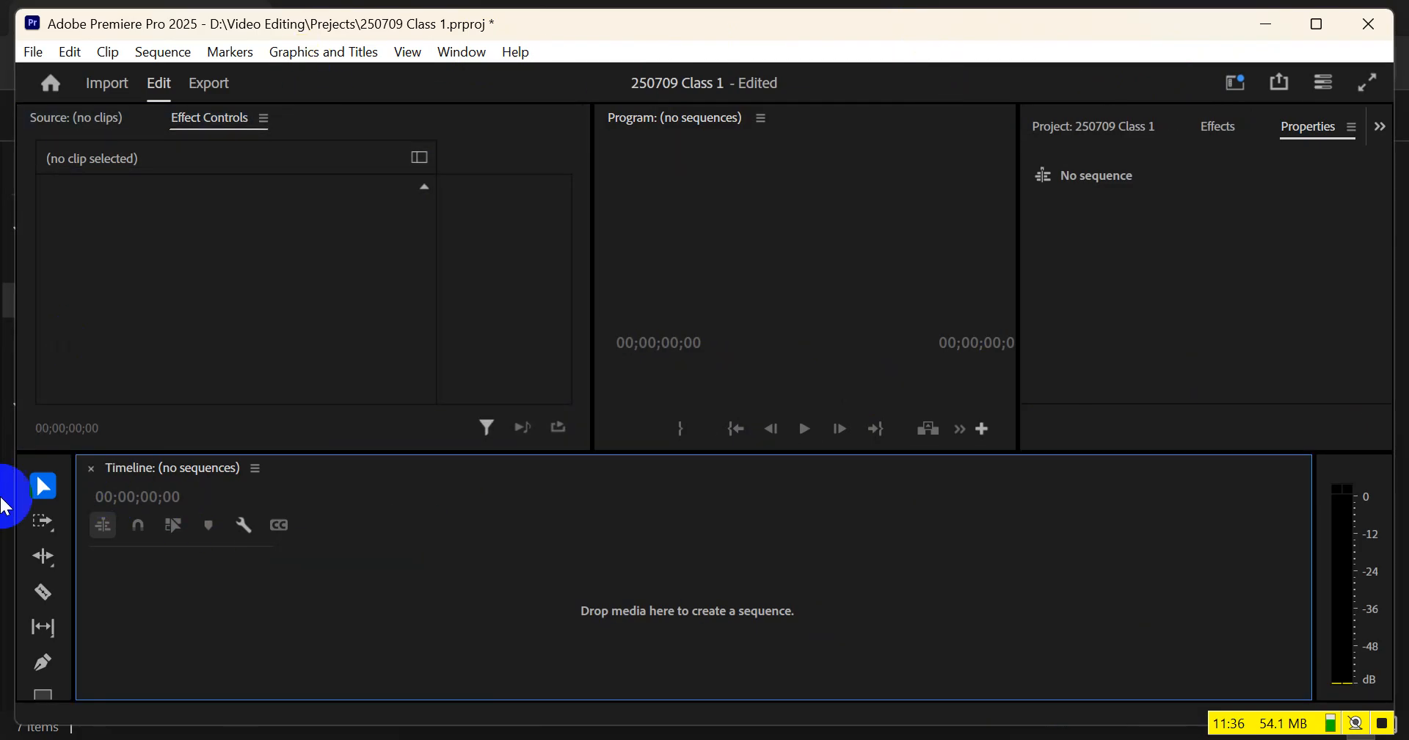
Move the Timeline, Program, Source and Properties panels into other groups, and reset the workspace to its saved layout
left_click_drag(143, 467, 1183, 303)
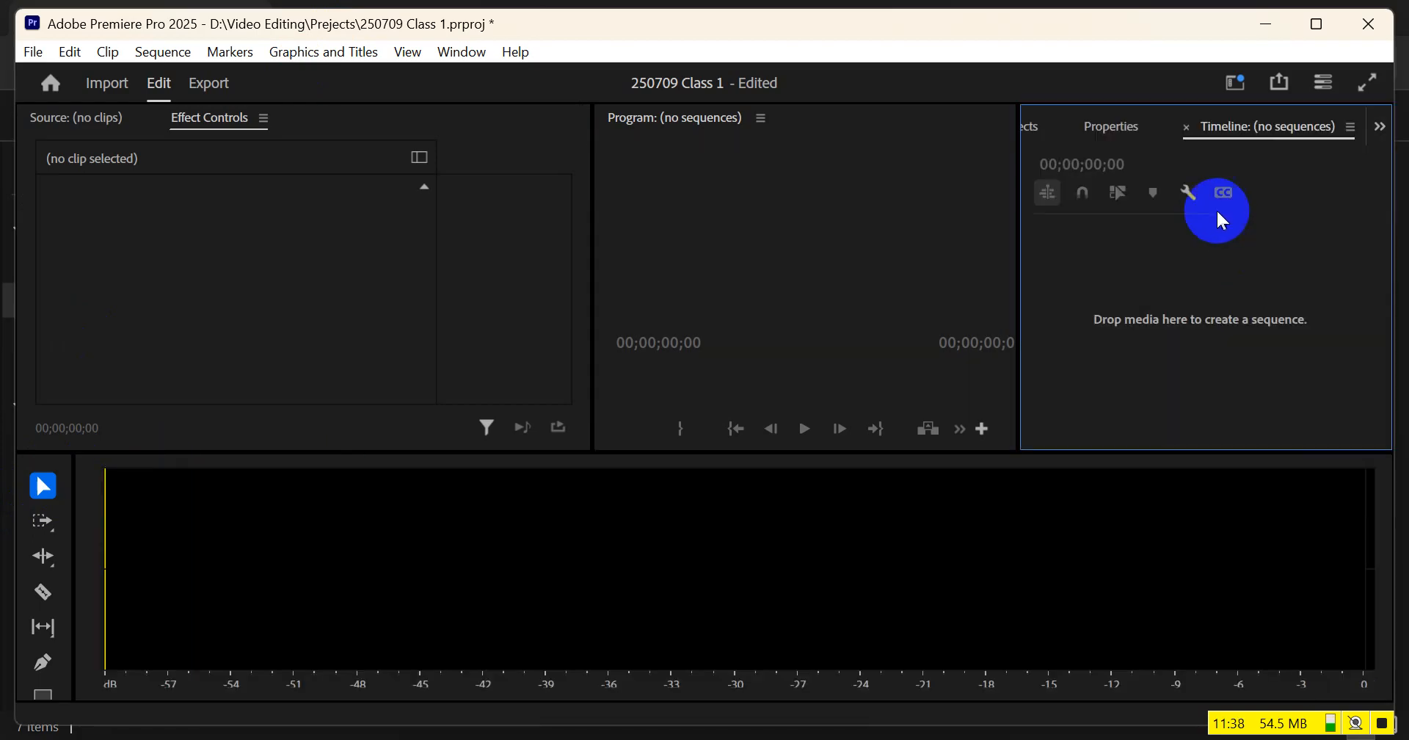
left_click_drag(727, 119, 672, 554)
left_click_drag(95, 116, 193, 554)
left_click_drag(1111, 127, 253, 271)
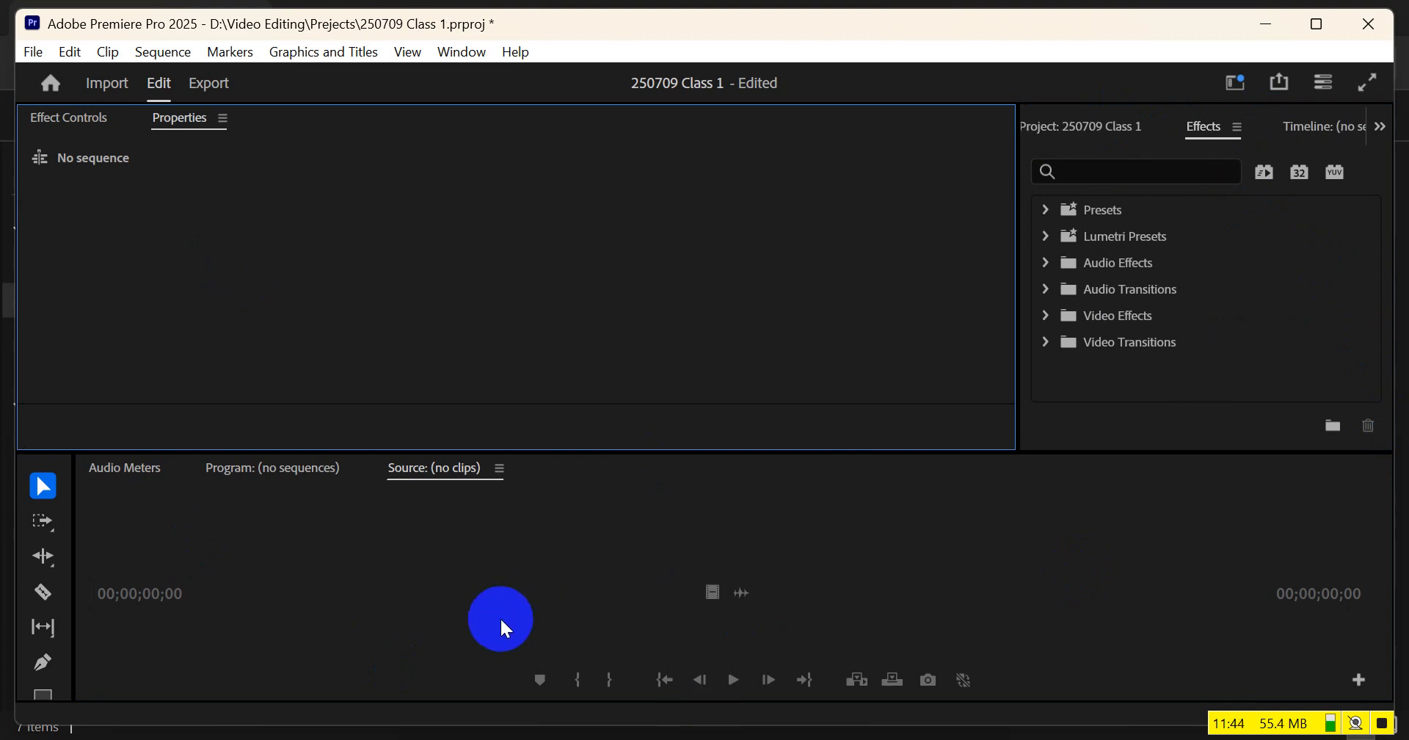
left_click(1235, 81)
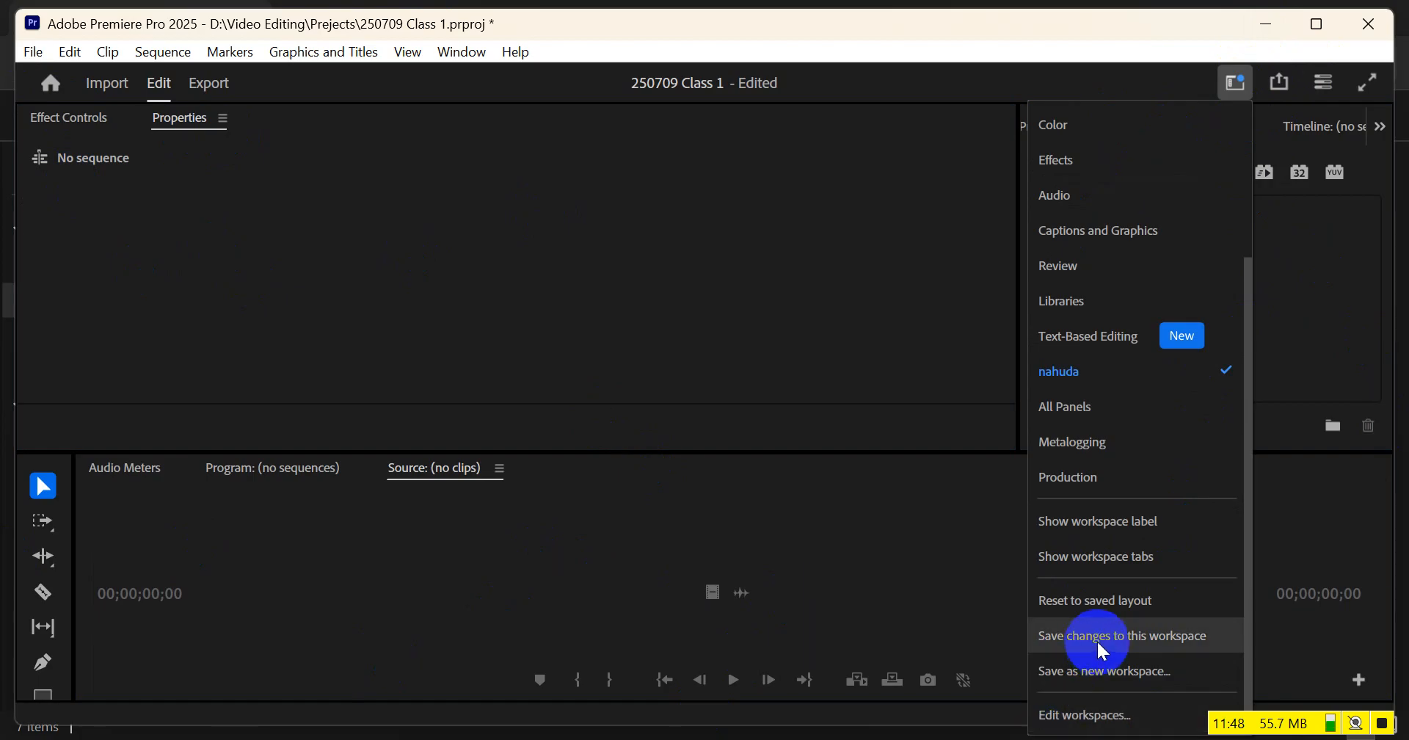
left_click(1099, 607)
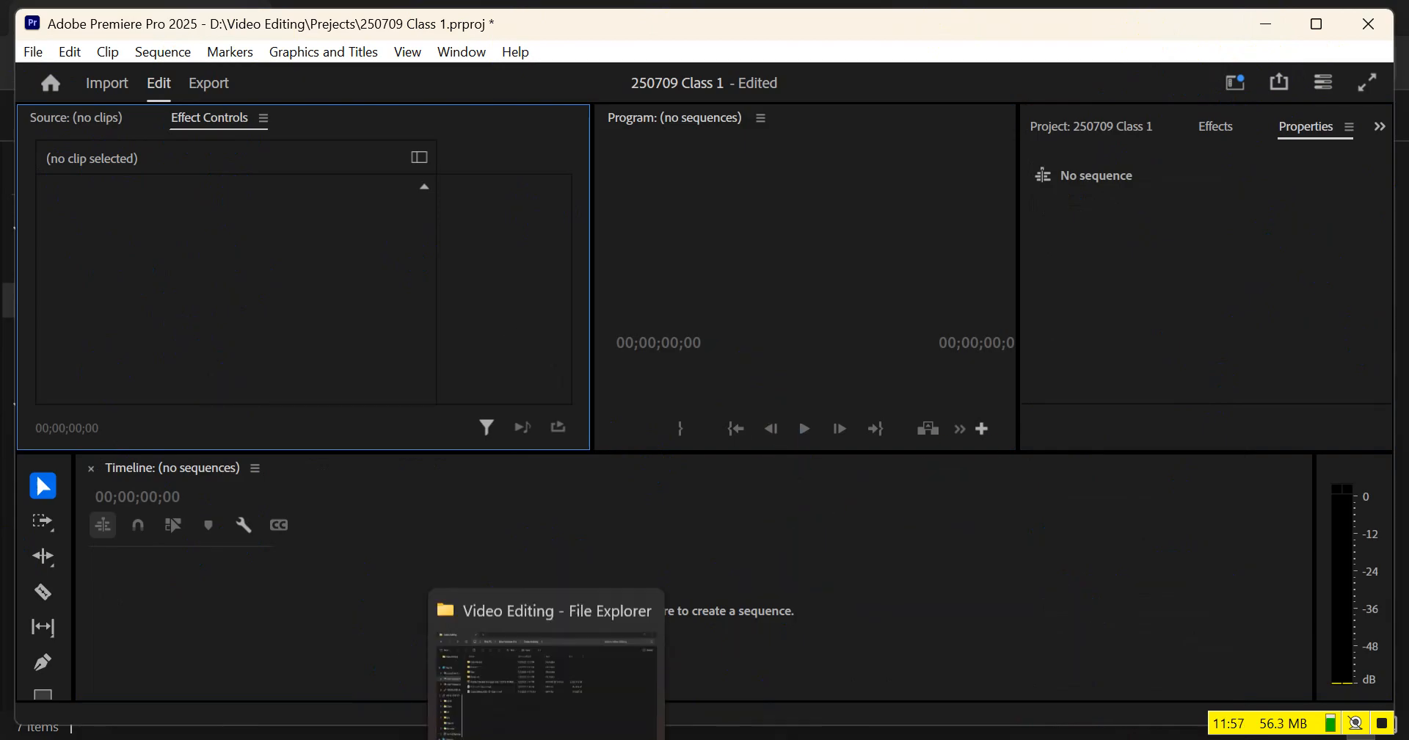
Switch to the Video Editing folder in File Explorer and shrink its window to float over the middle of Premiere Pro
left_click(547, 734)
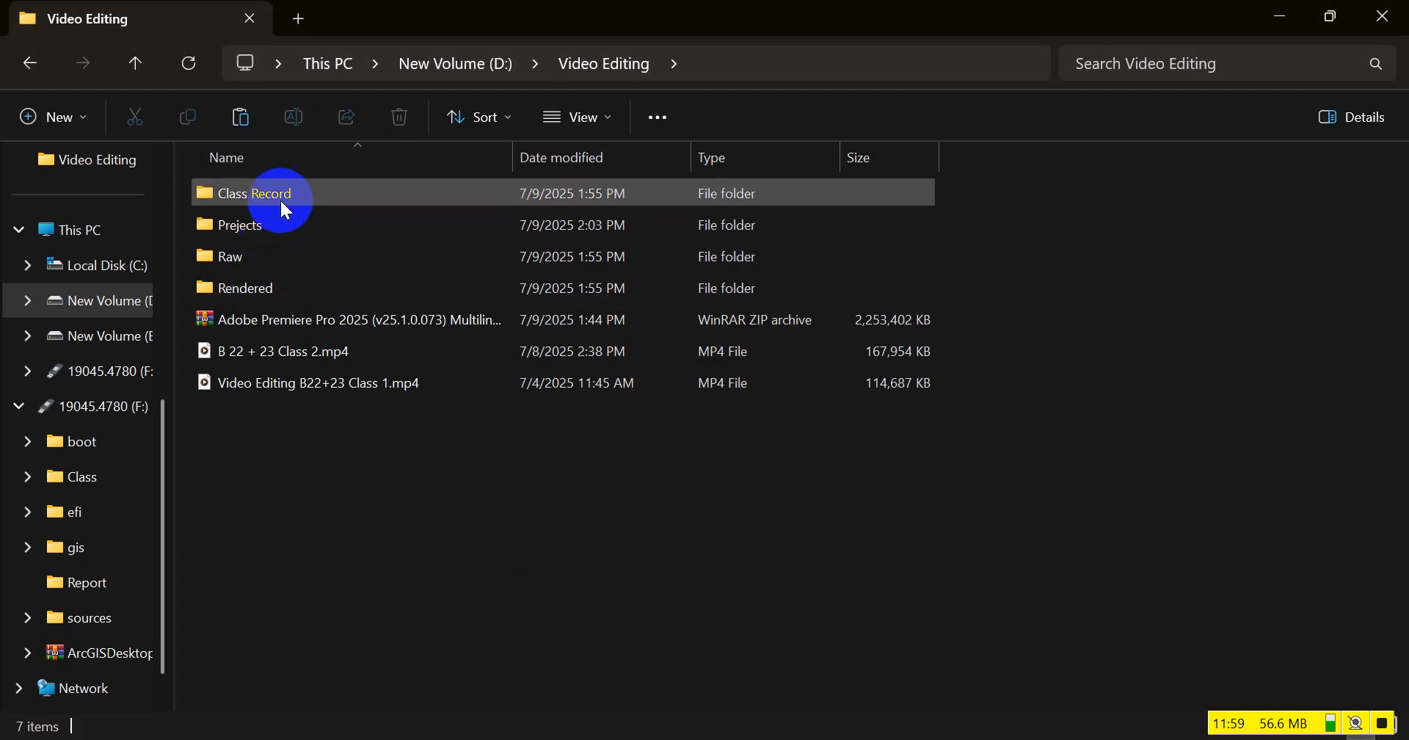
left_click(1332, 16)
left_click_drag(185, 14, 215, 192)
left_click_drag(1224, 20, 1186, 86)
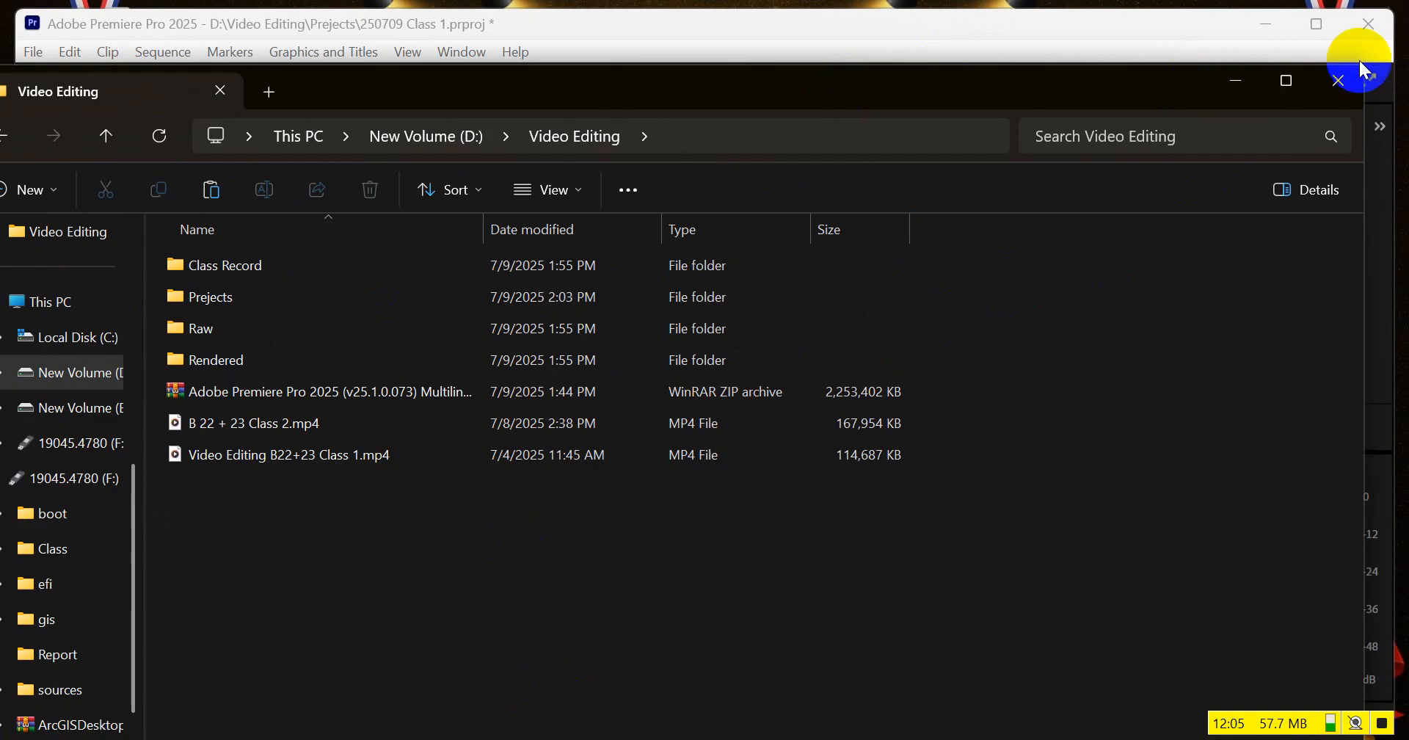
left_click_drag(1363, 210, 899, 252)
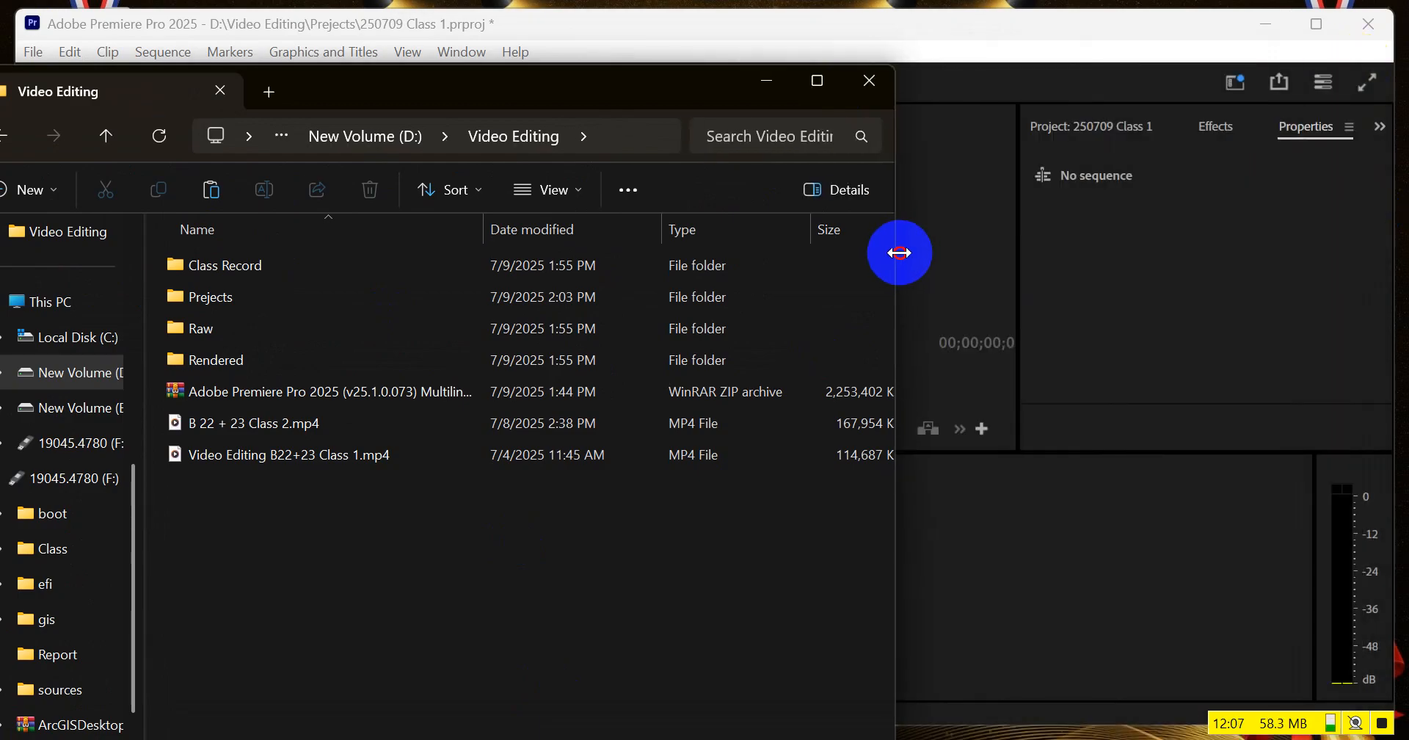
left_click_drag(330, 88, 566, 69)
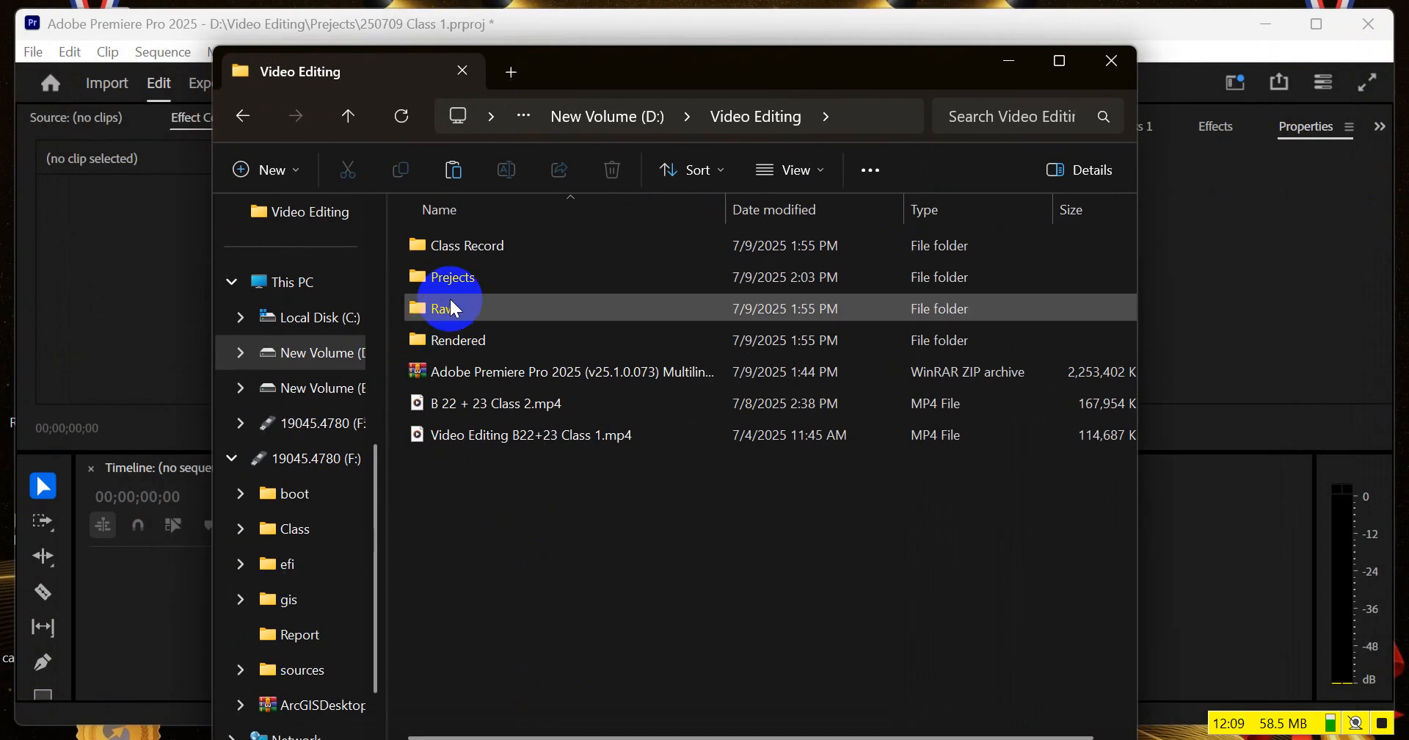
Open the Class 1 folder inside the Raw folder
double_click(495, 314)
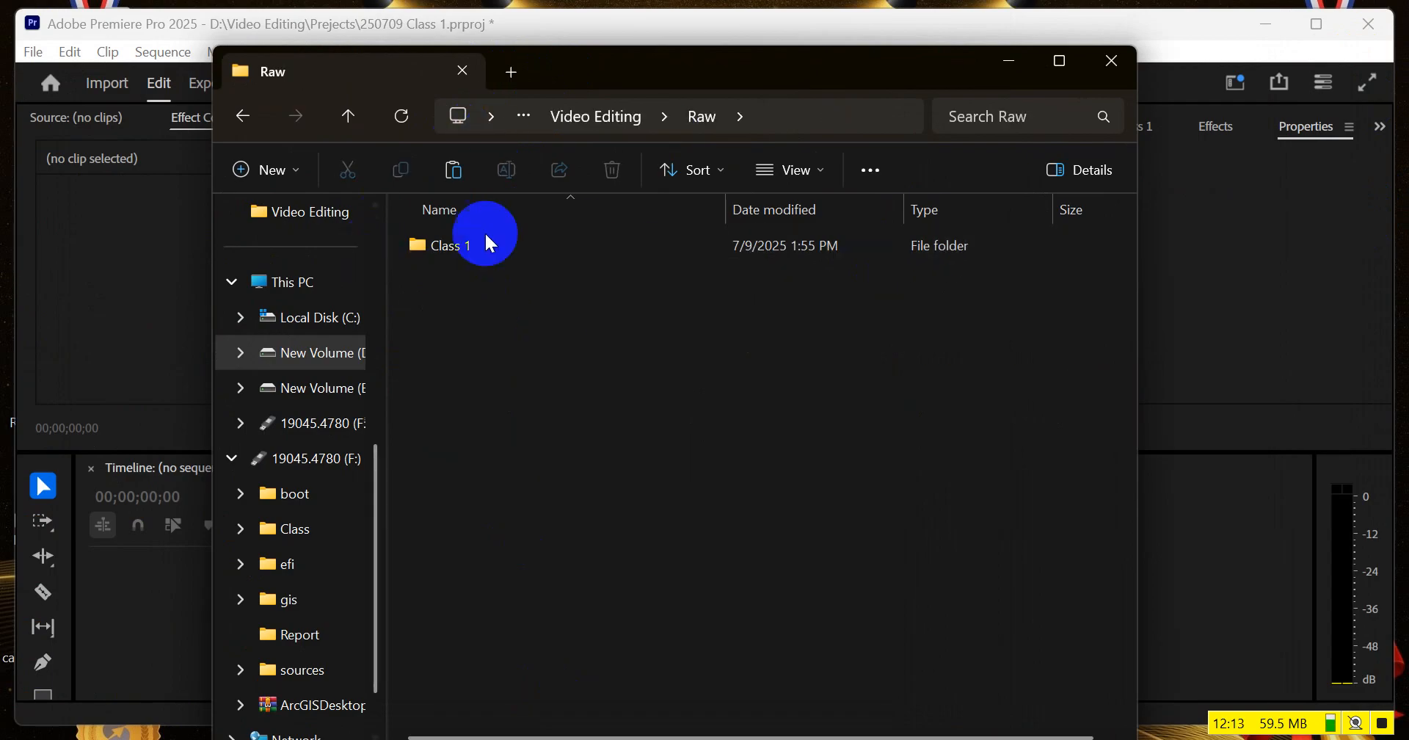
left_click(433, 248)
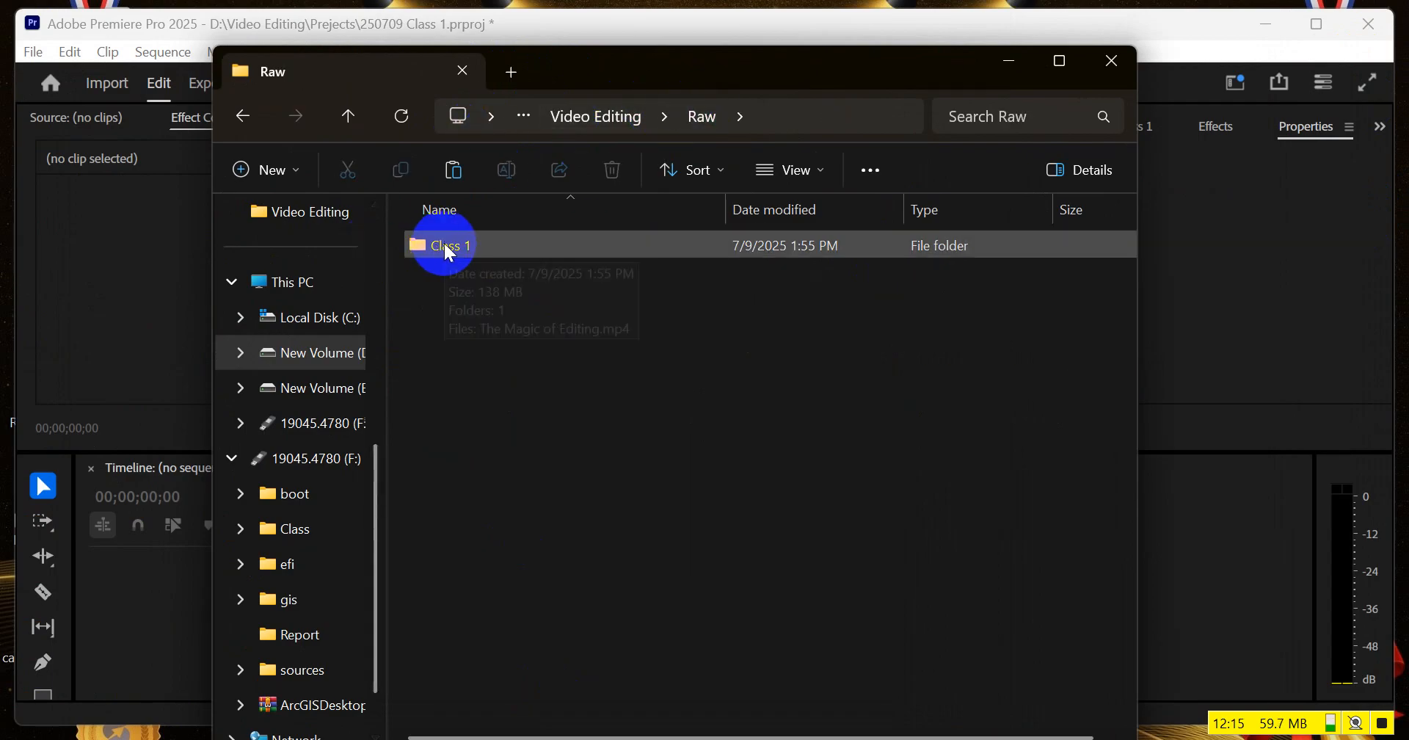
double_click(446, 248)
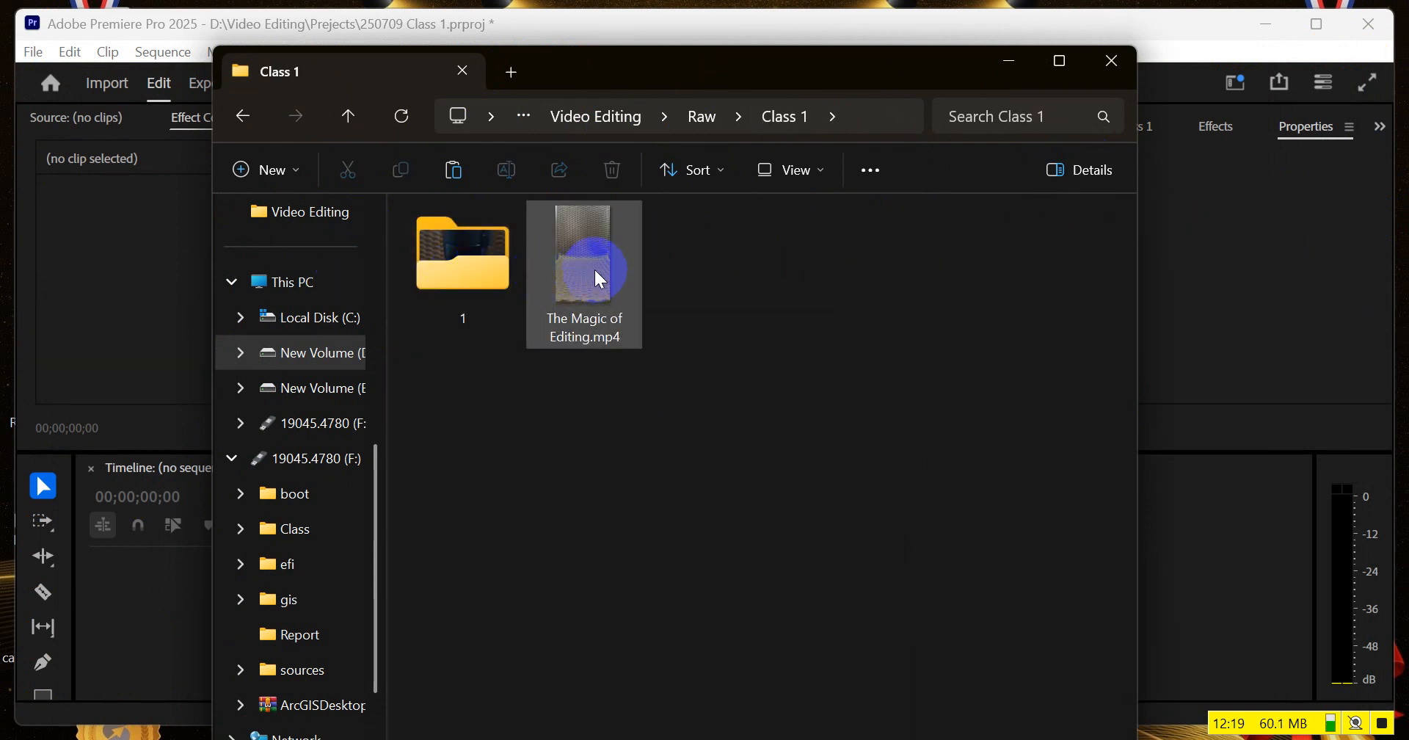
Switch back to Premiere Pro and bring the 250709 Class 1 project contents to the front
left_click(1203, 166)
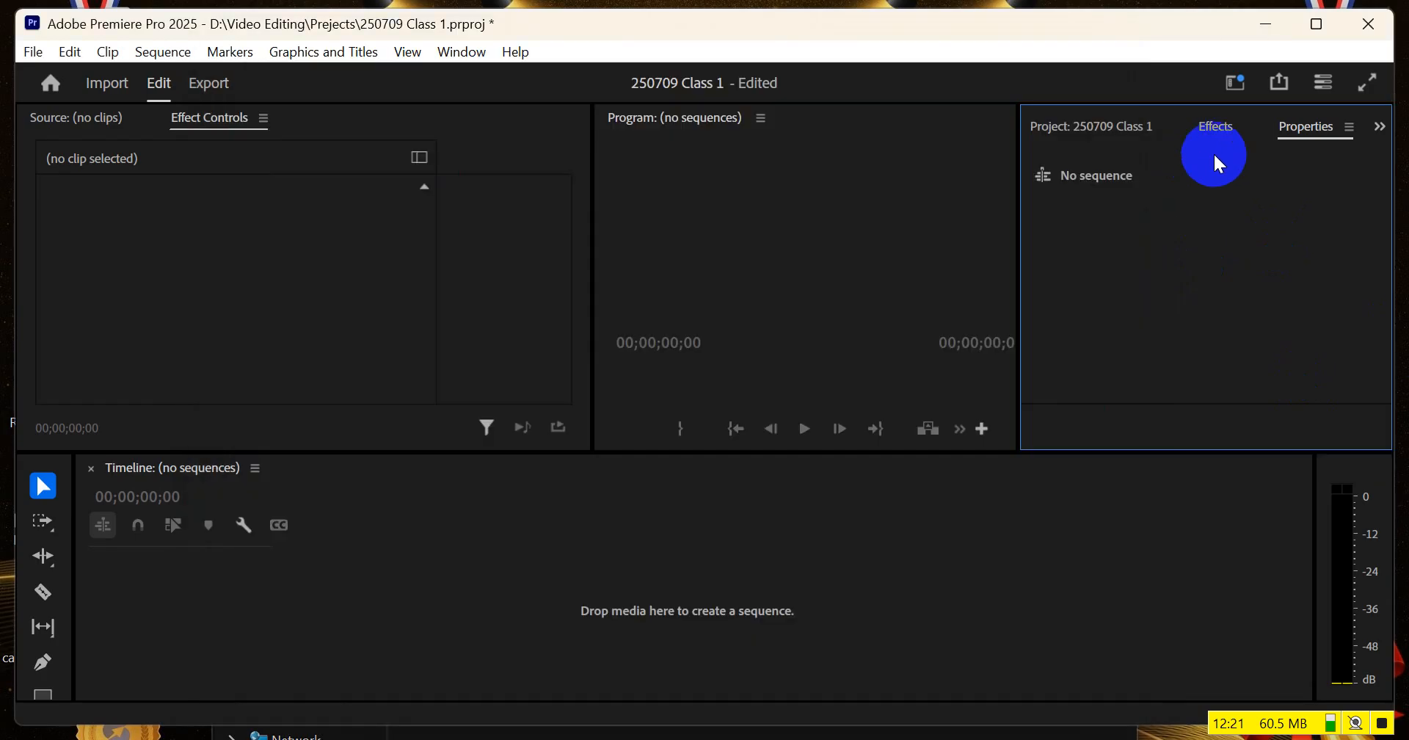
left_click(1103, 129)
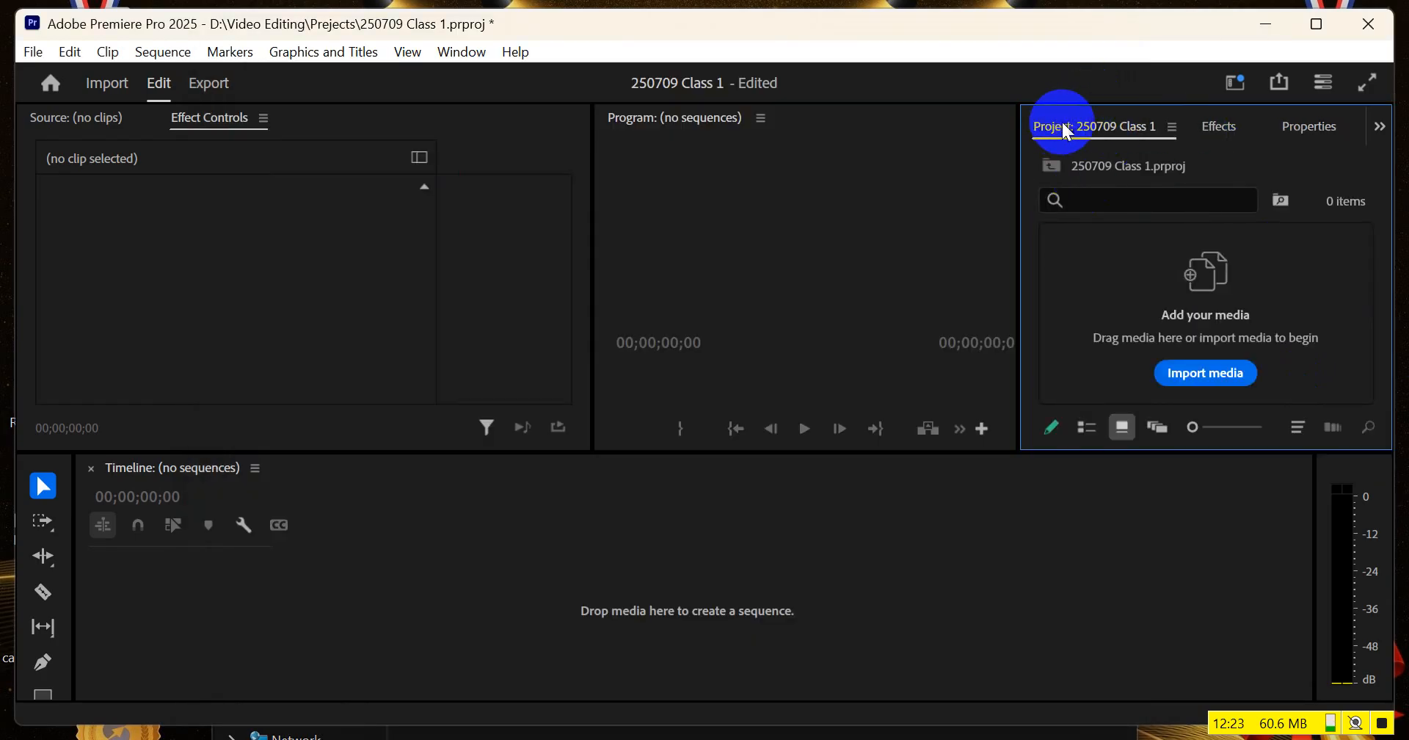
left_click(1208, 364)
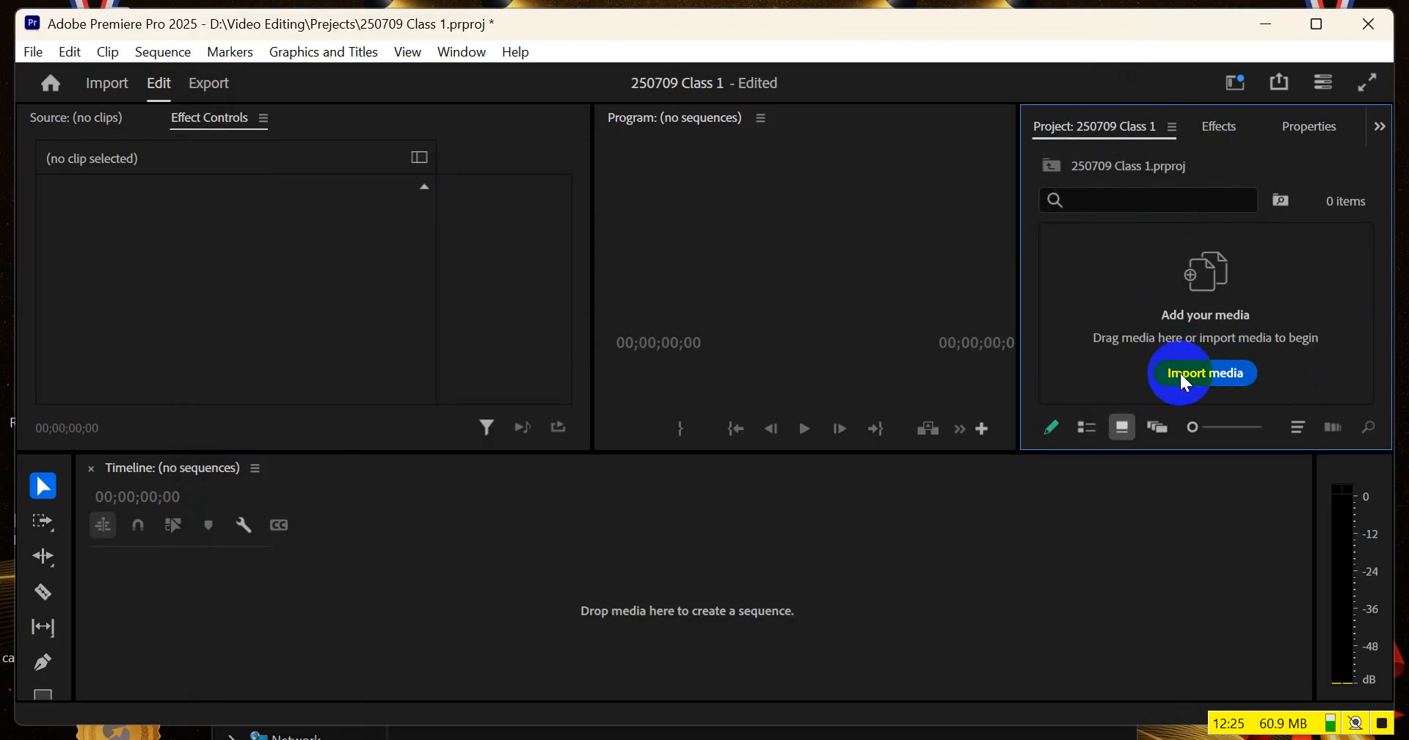
double_click(1301, 306)
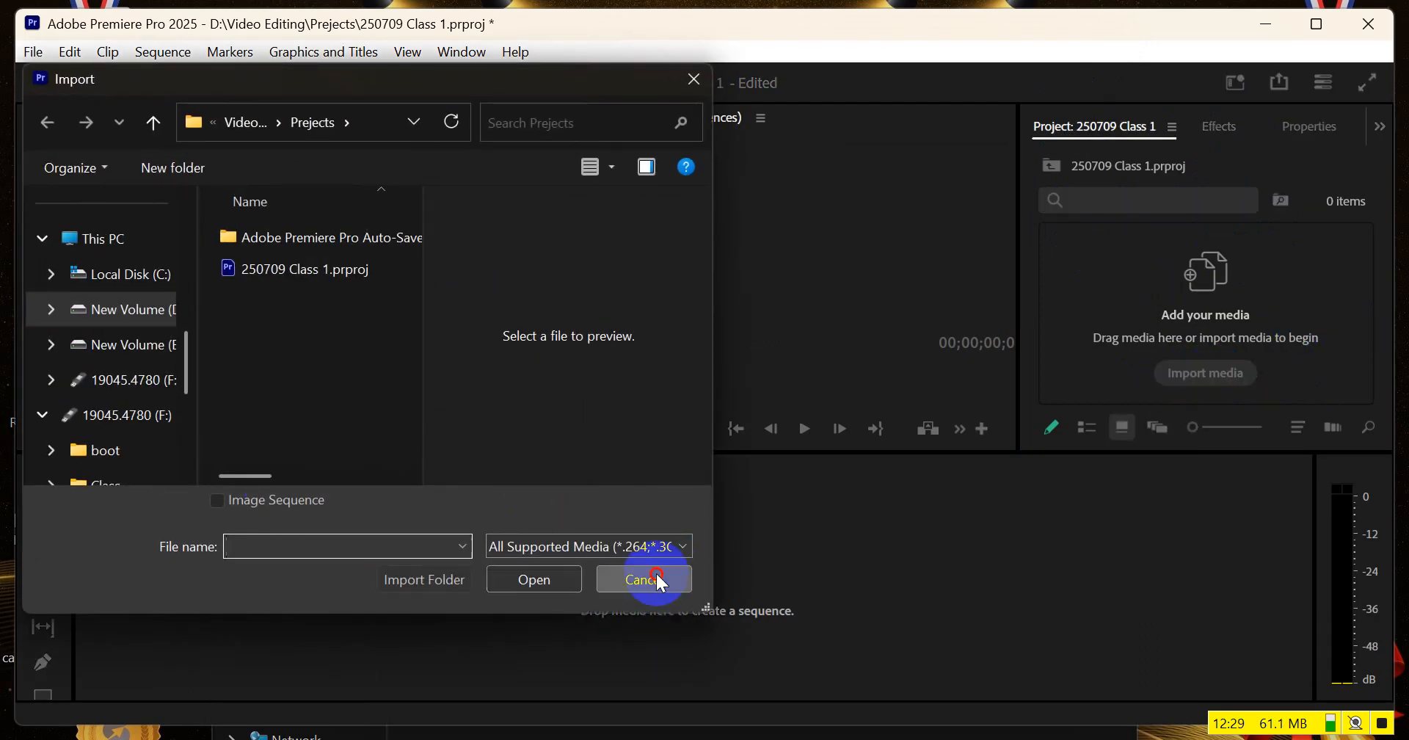
left_click(658, 580)
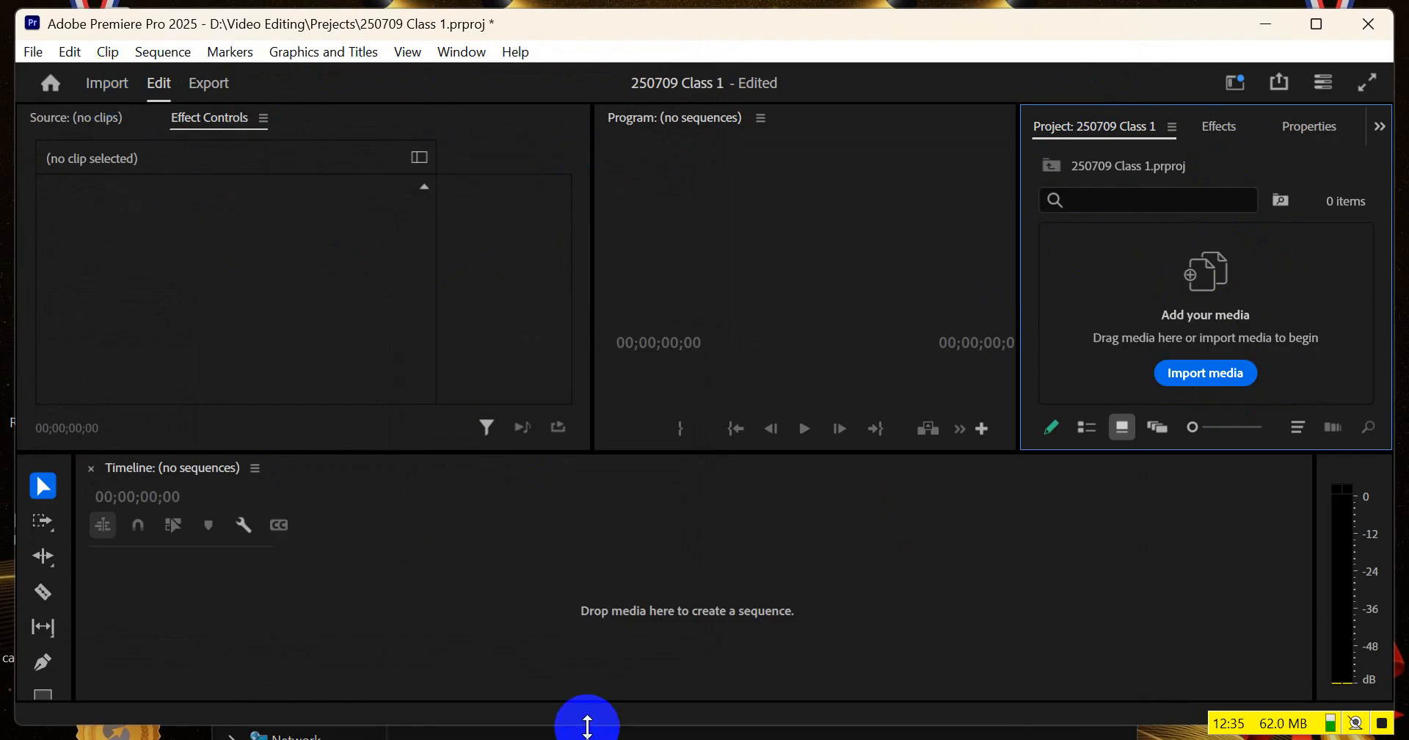
Import the folder named 1 from the Class 1 folder in File Explorer into the project as a bin, and minimize File Explorer
left_click(546, 736)
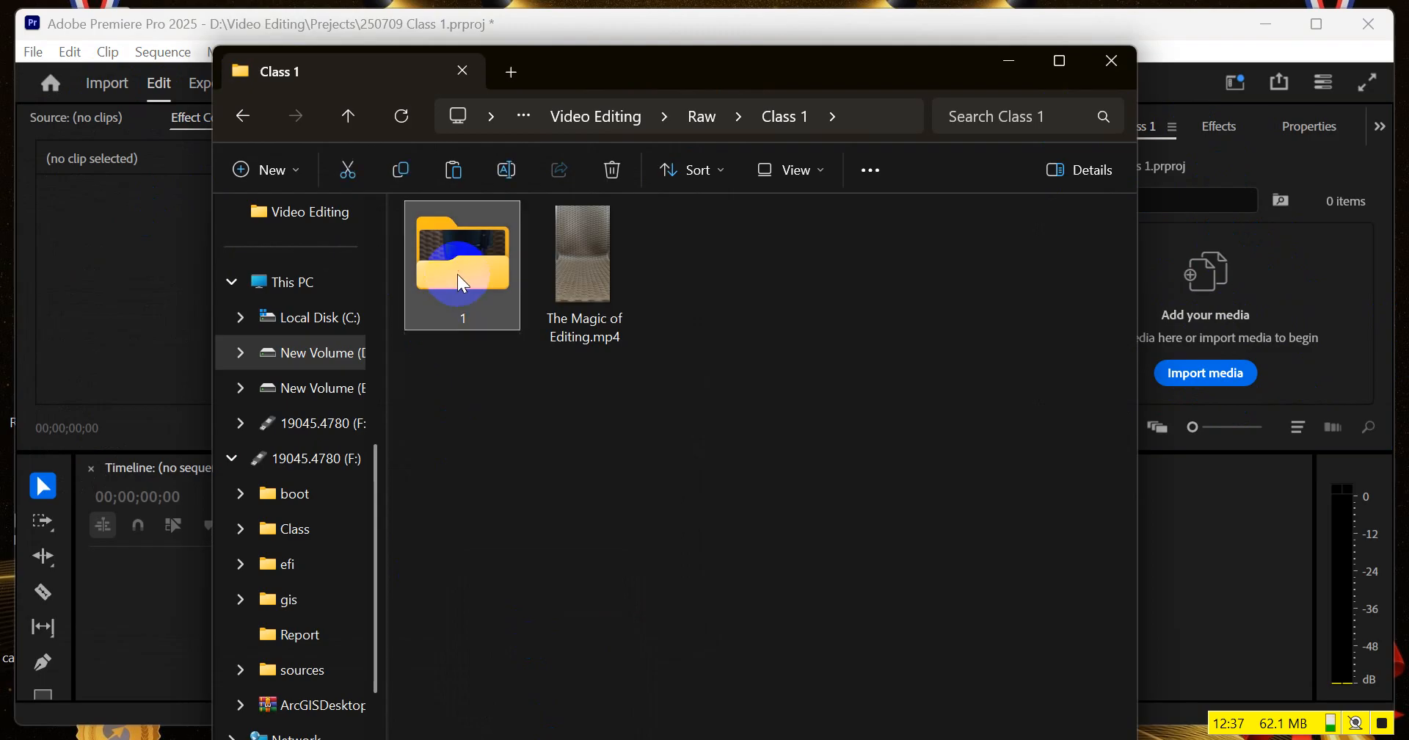
double_click(456, 273)
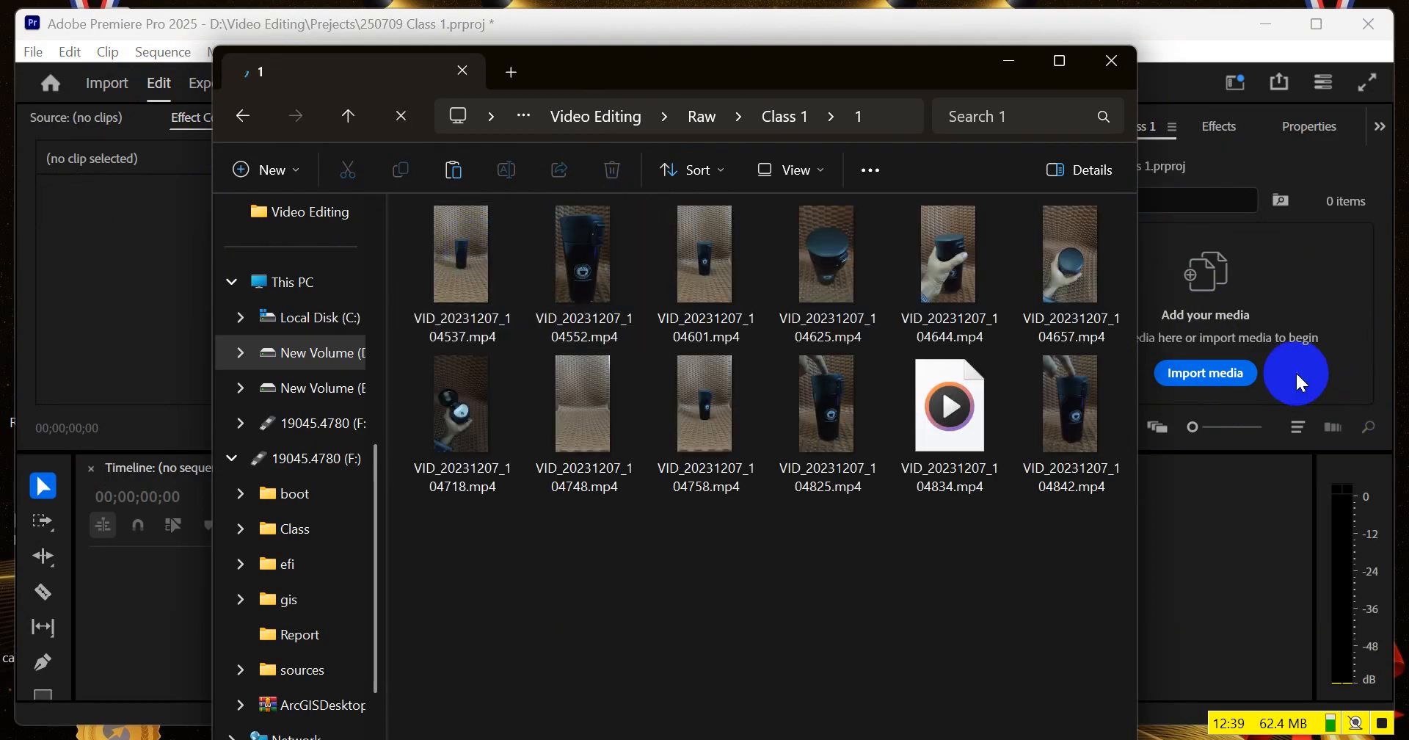
left_click(780, 116)
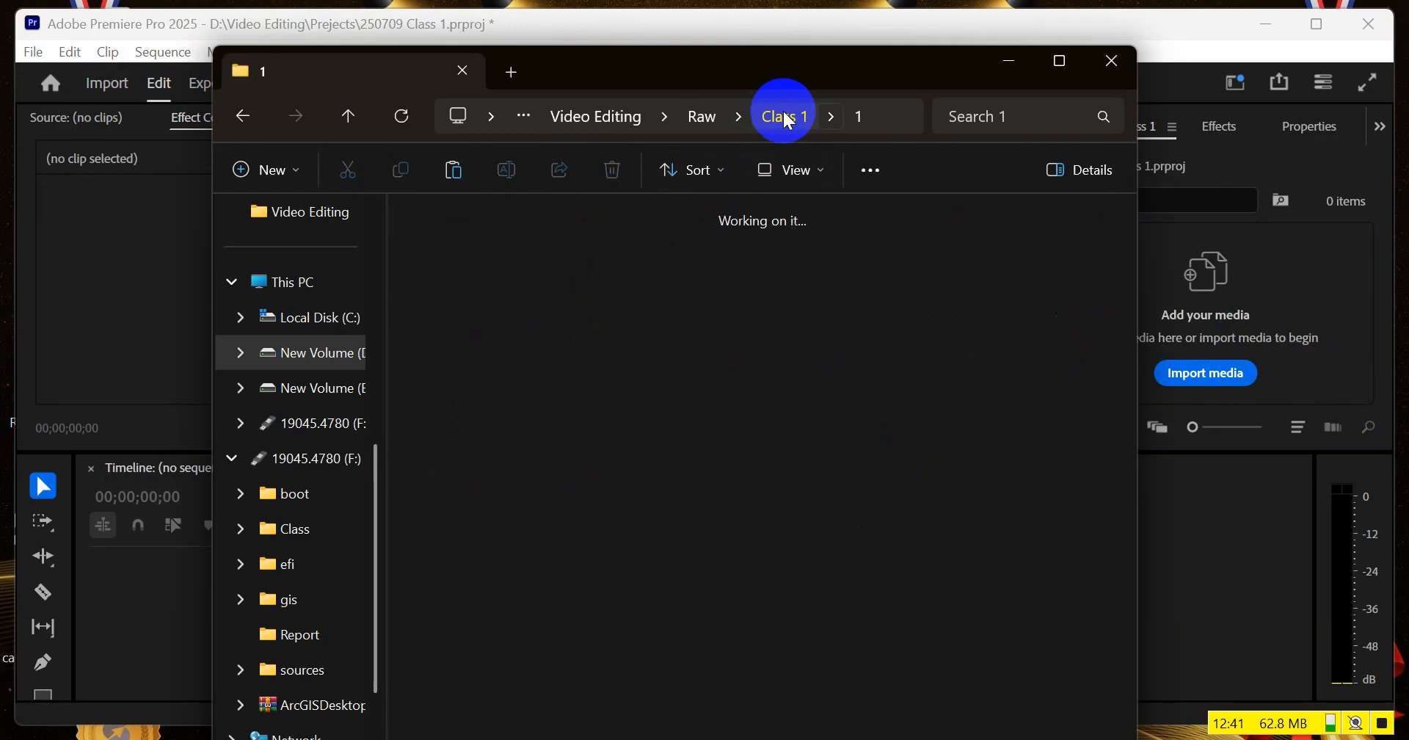
left_click_drag(463, 242, 1252, 310)
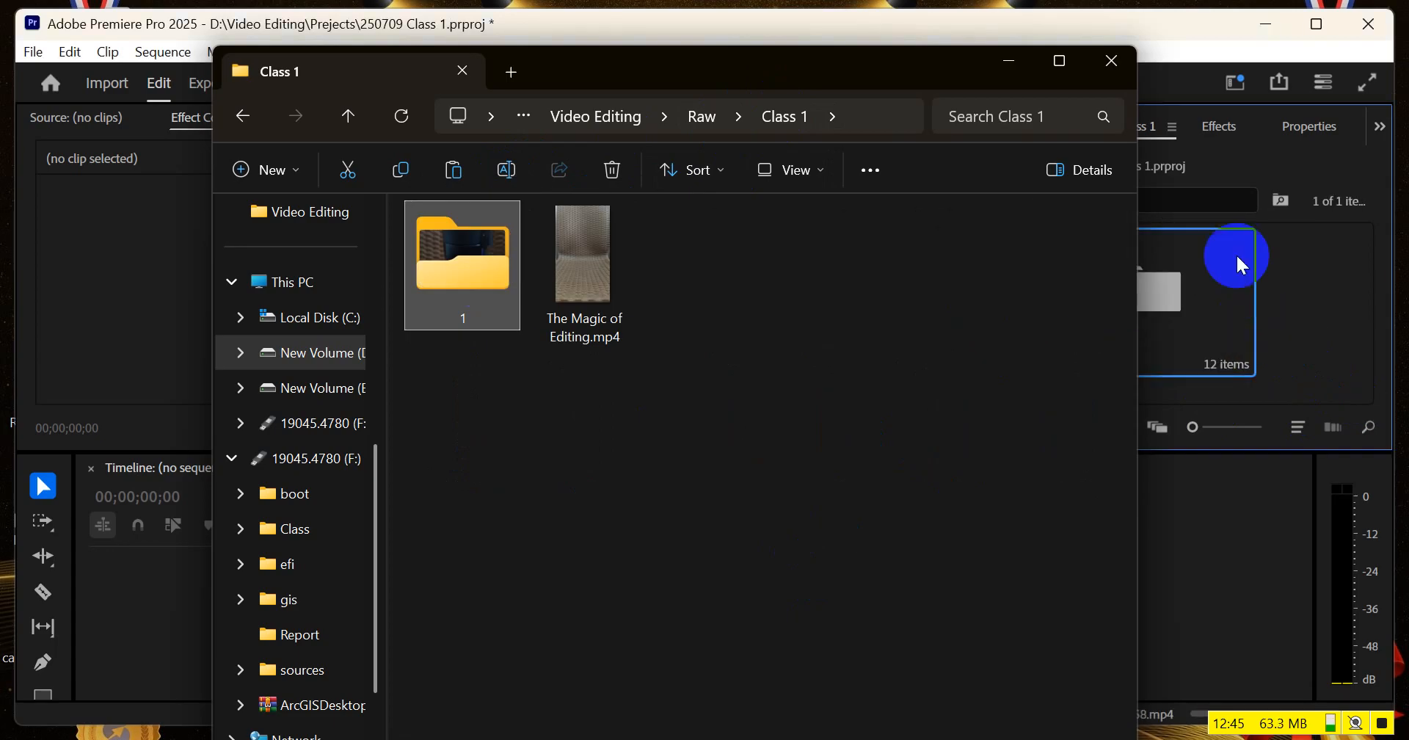
left_click(1008, 59)
left_click(1149, 275)
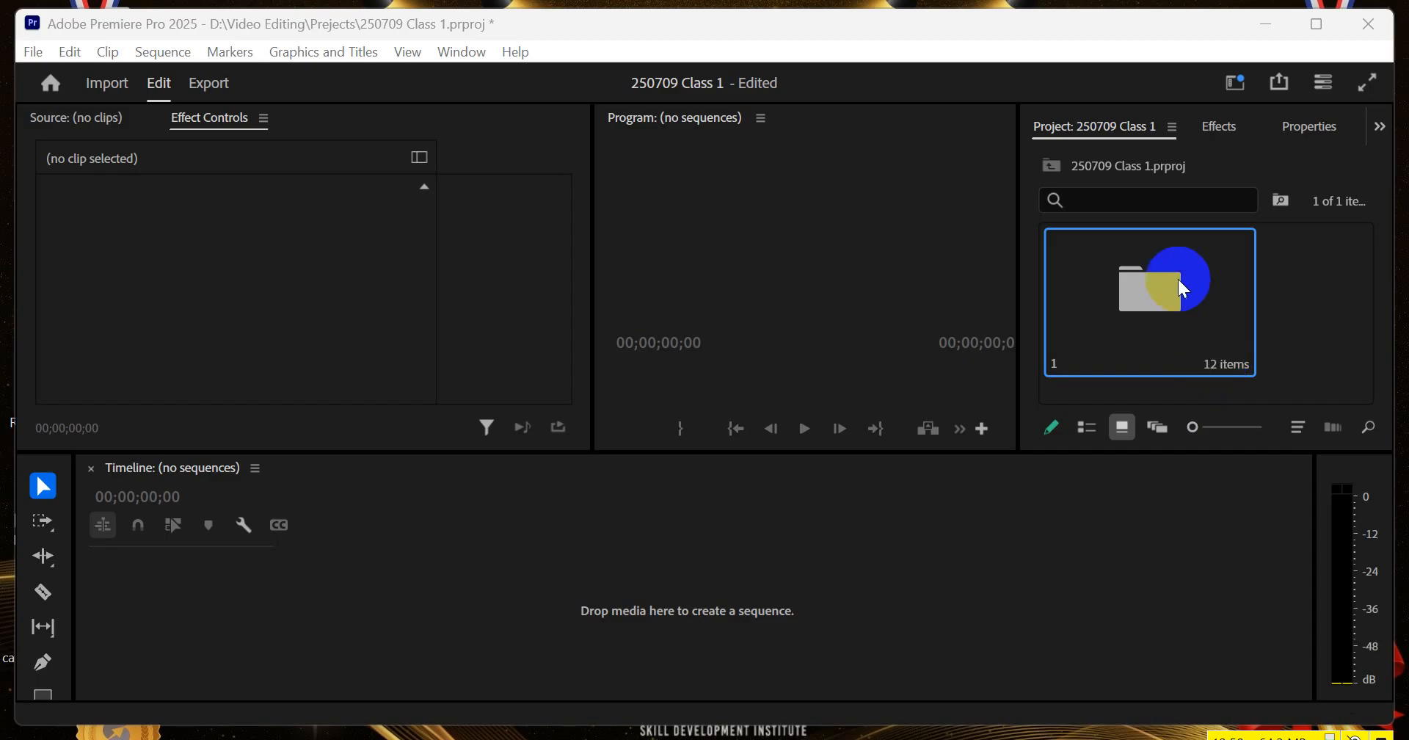
Open bin 1 from the project and look through its imported video clips
double_click(1158, 273)
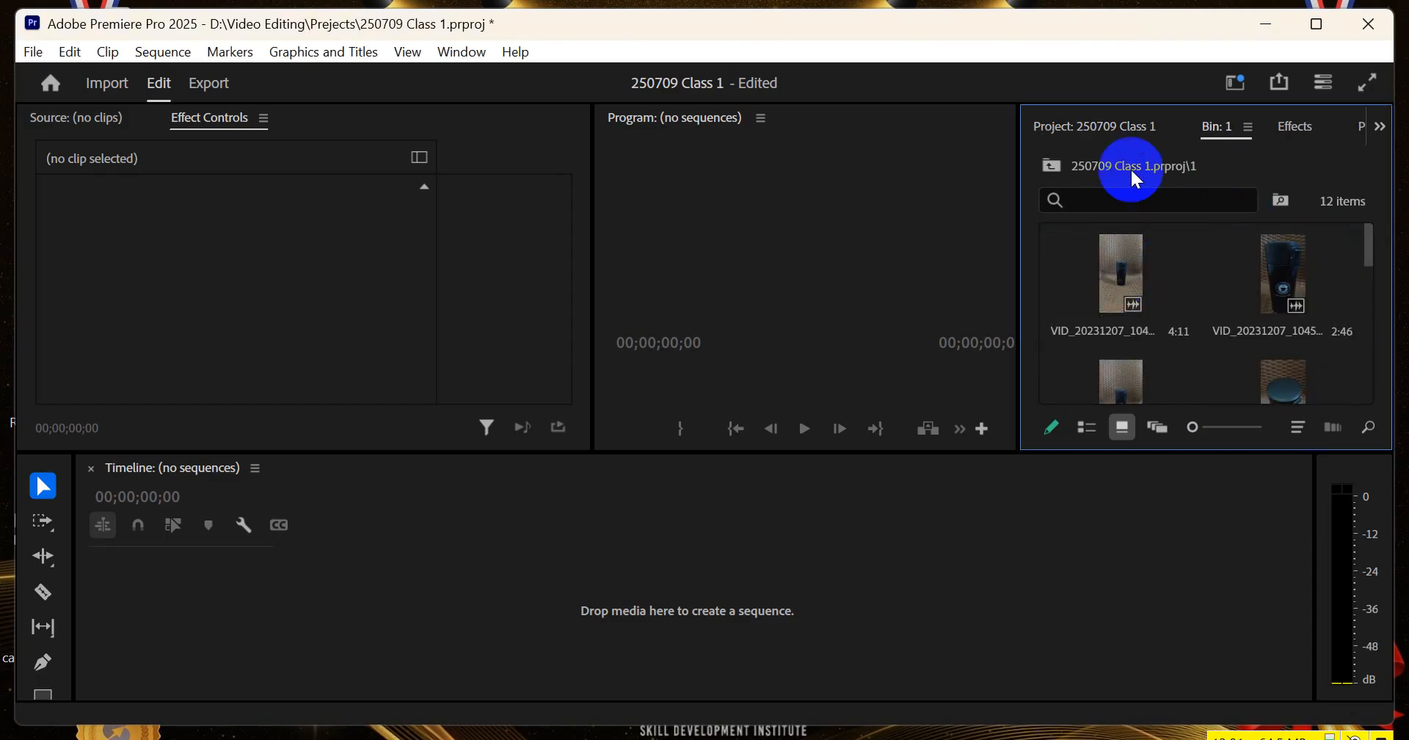
left_click(1054, 129)
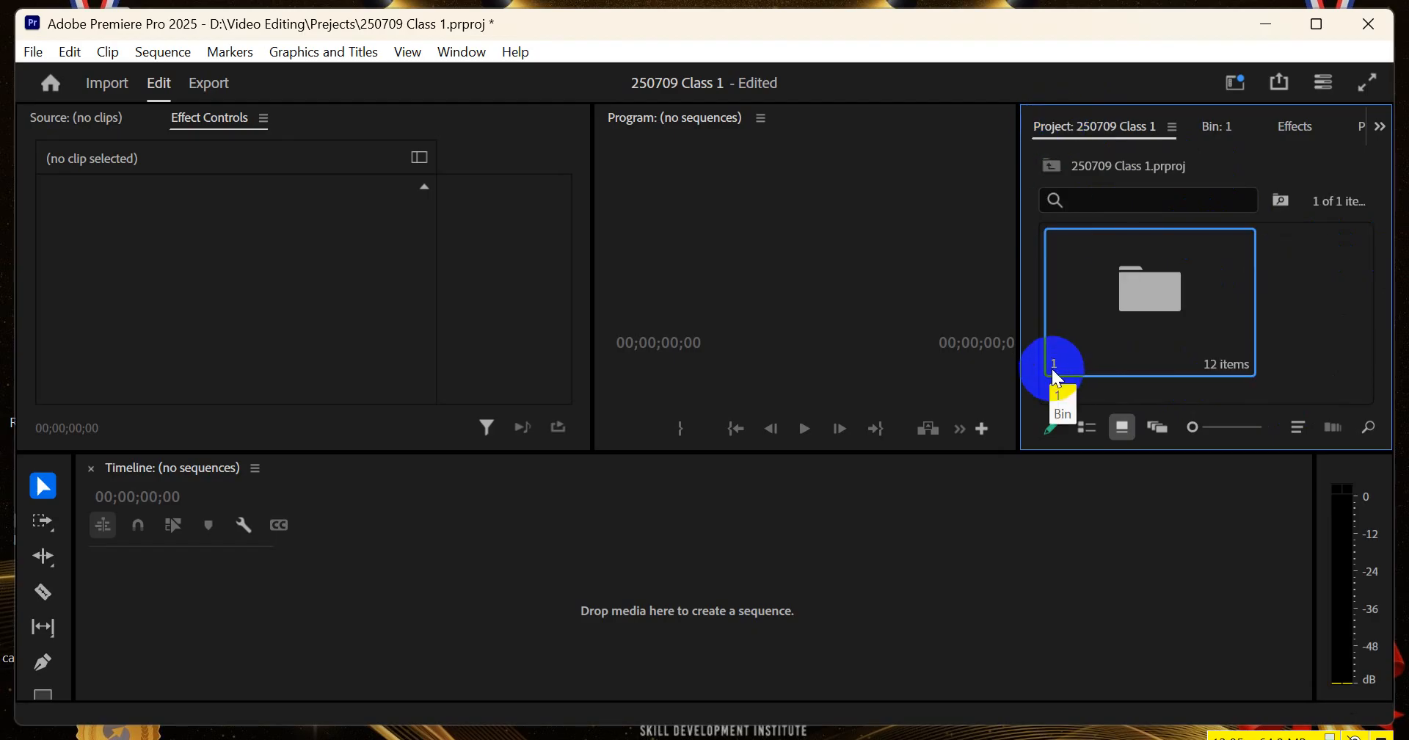
double_click(1127, 261)
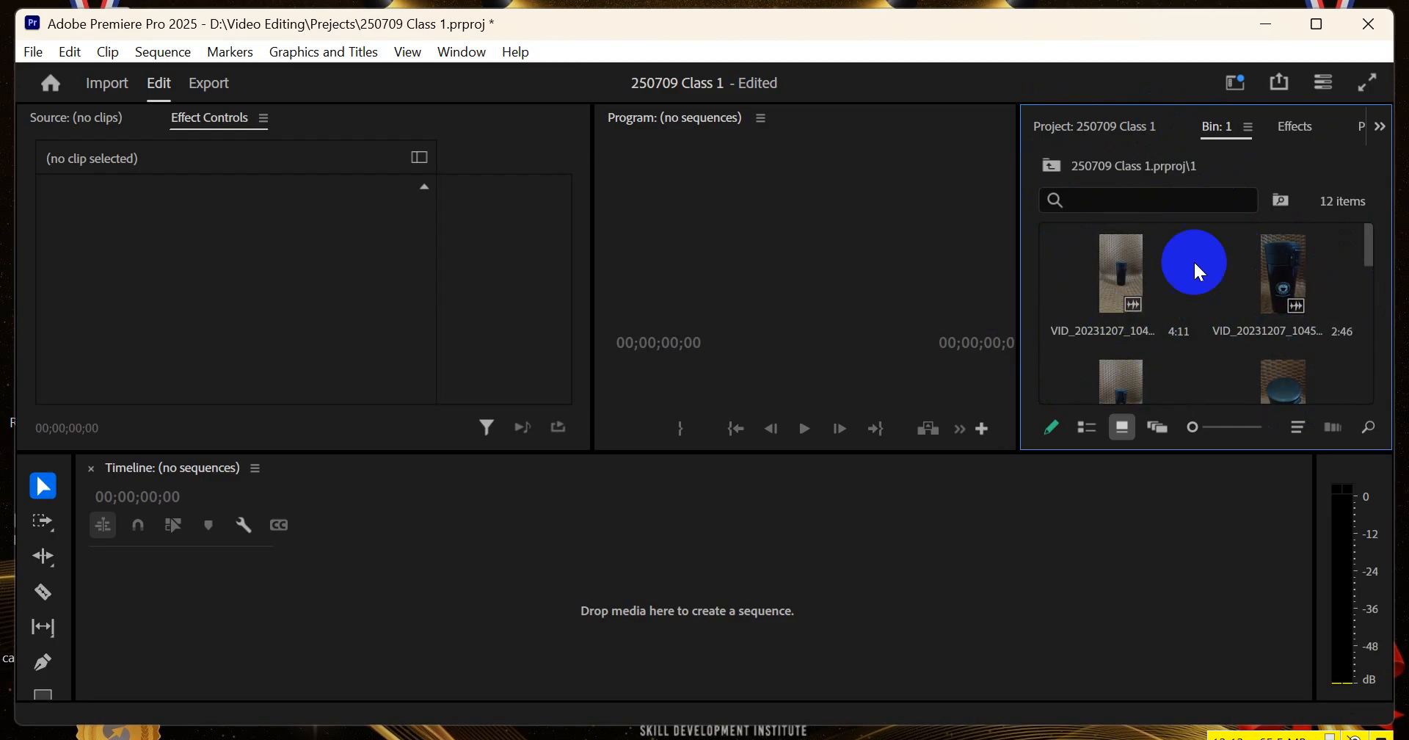
mouse_move(1193, 428)
left_mouse_down()
mouse_move(1226, 427)
mouse_move(1196, 428)
left_mouse_up()
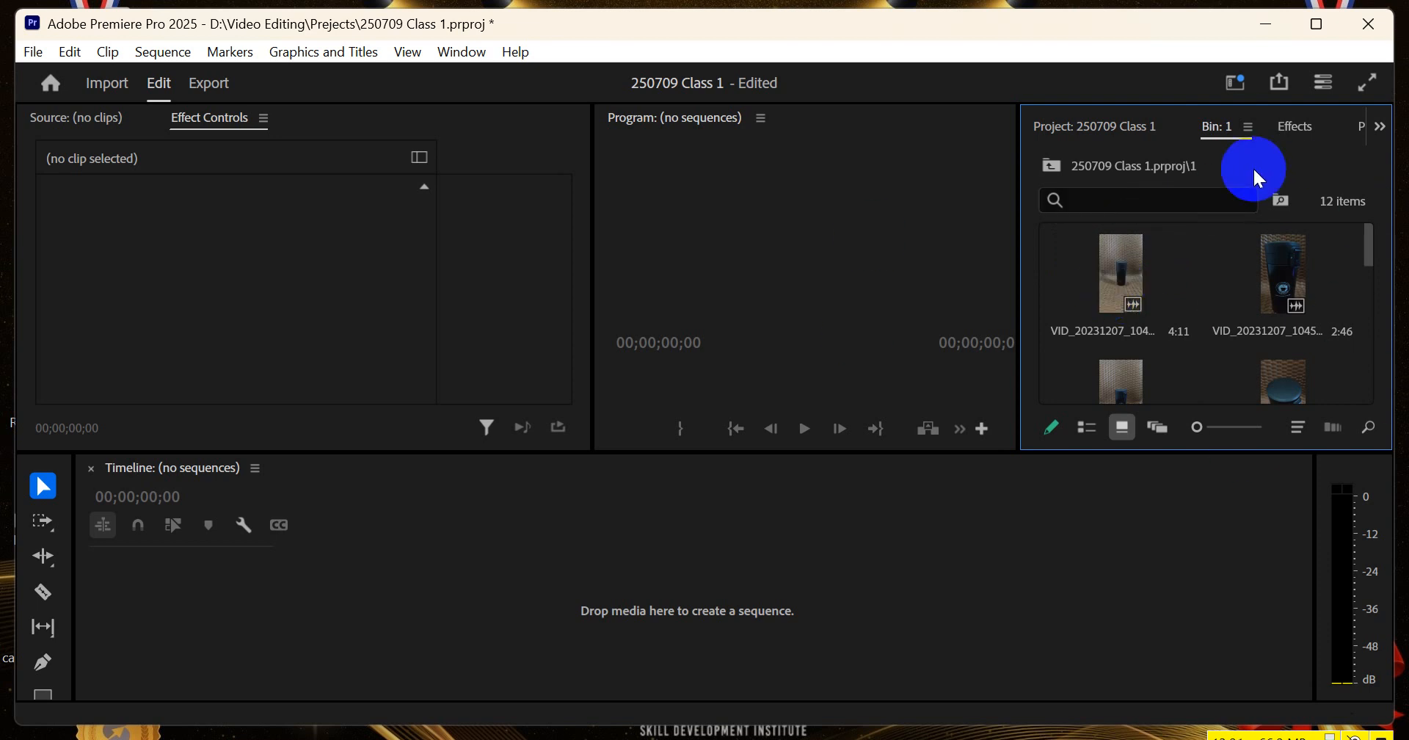
scroll(1166, 312, "down", 4)
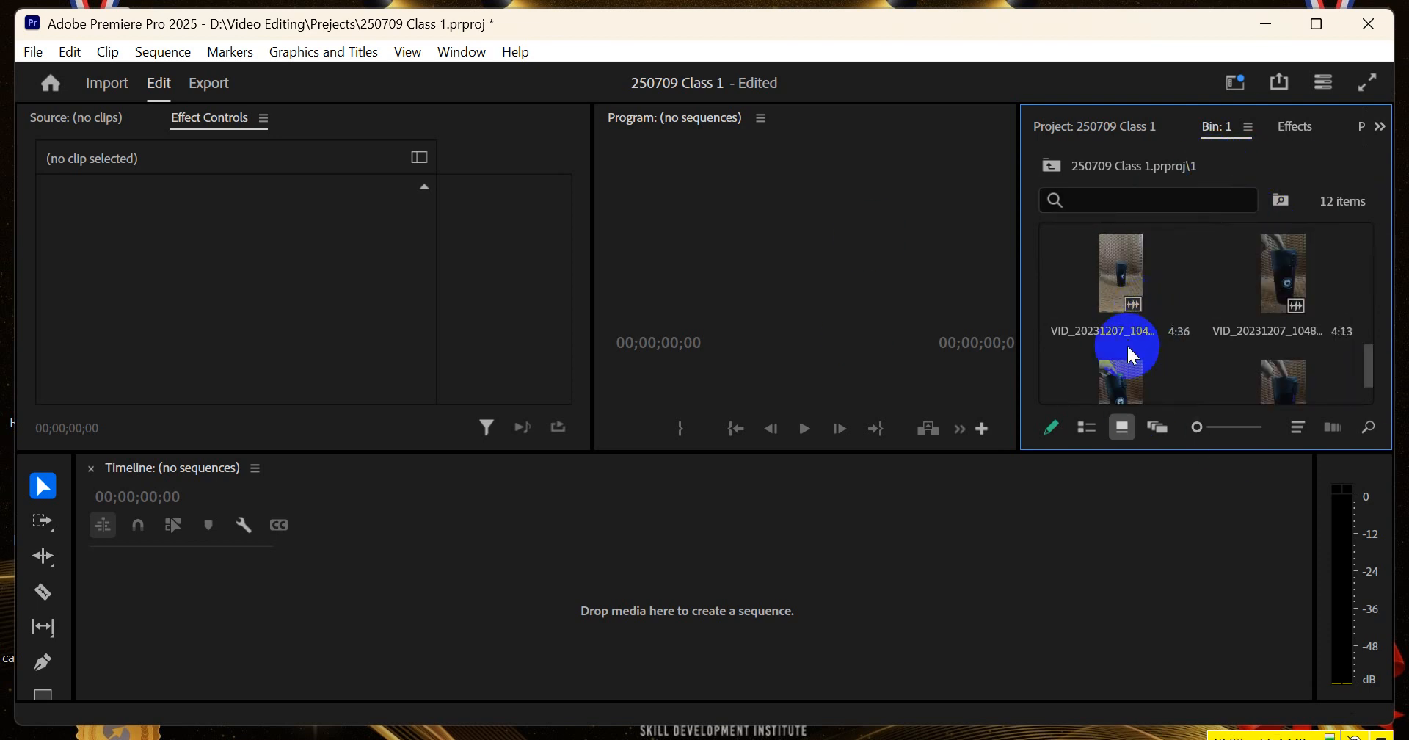
scroll(1152, 353, "up", 4)
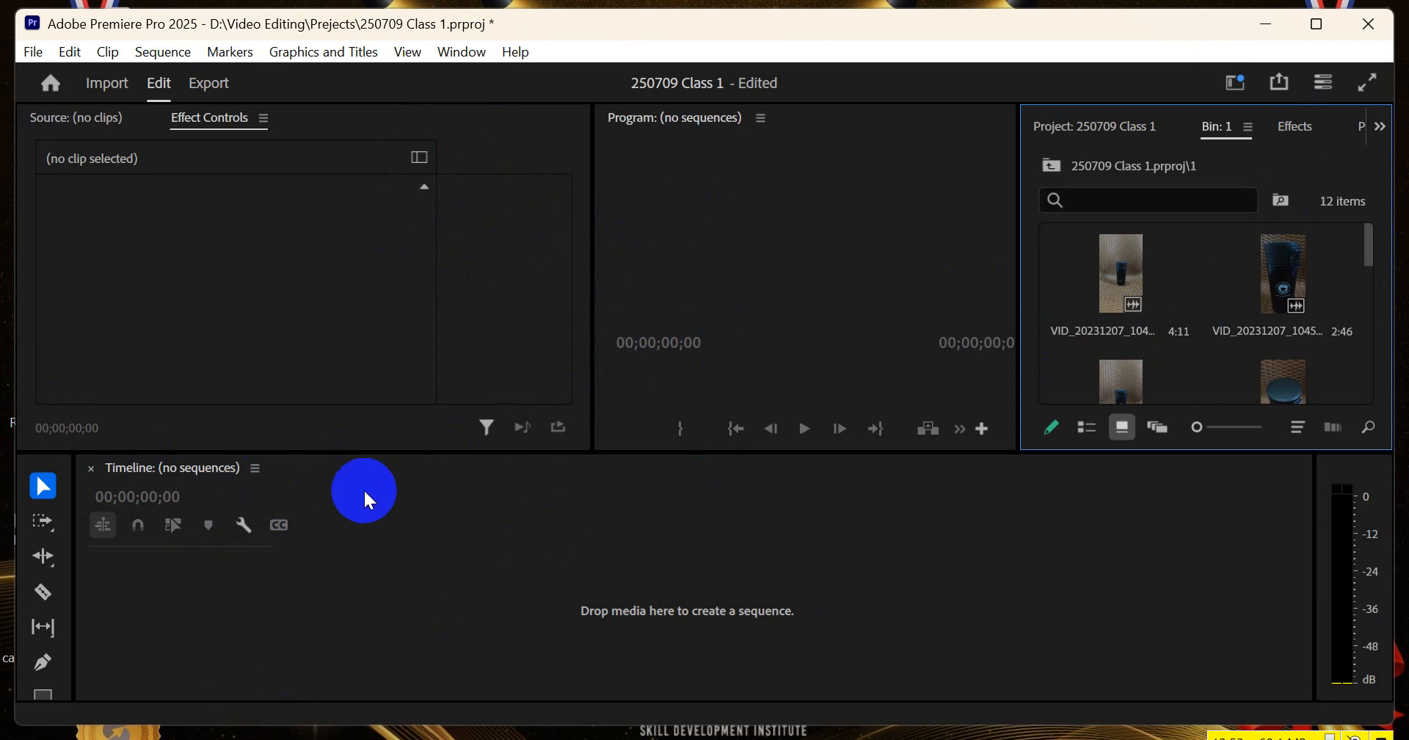
Maximize the Timeline panel and restore it, and maximize the bin 1 panel
key("grave")
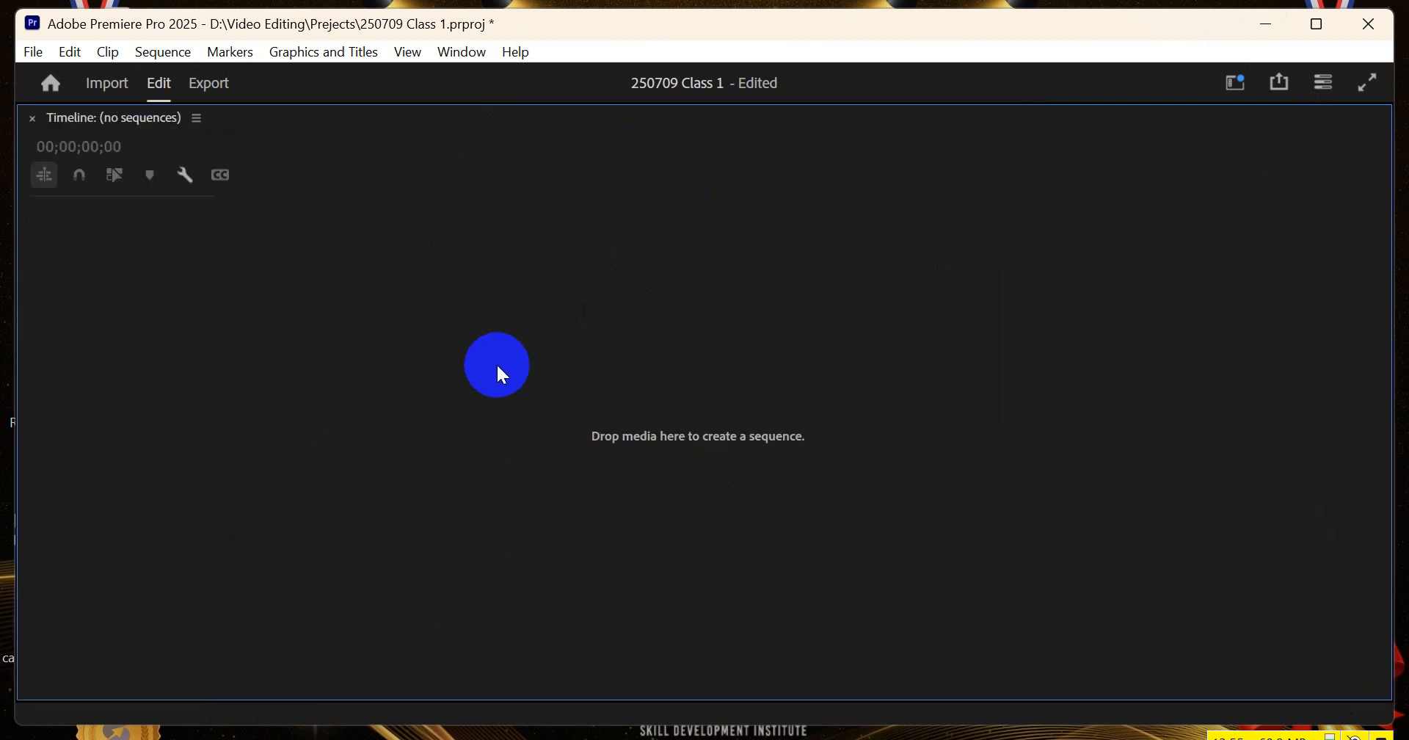
key("grave")
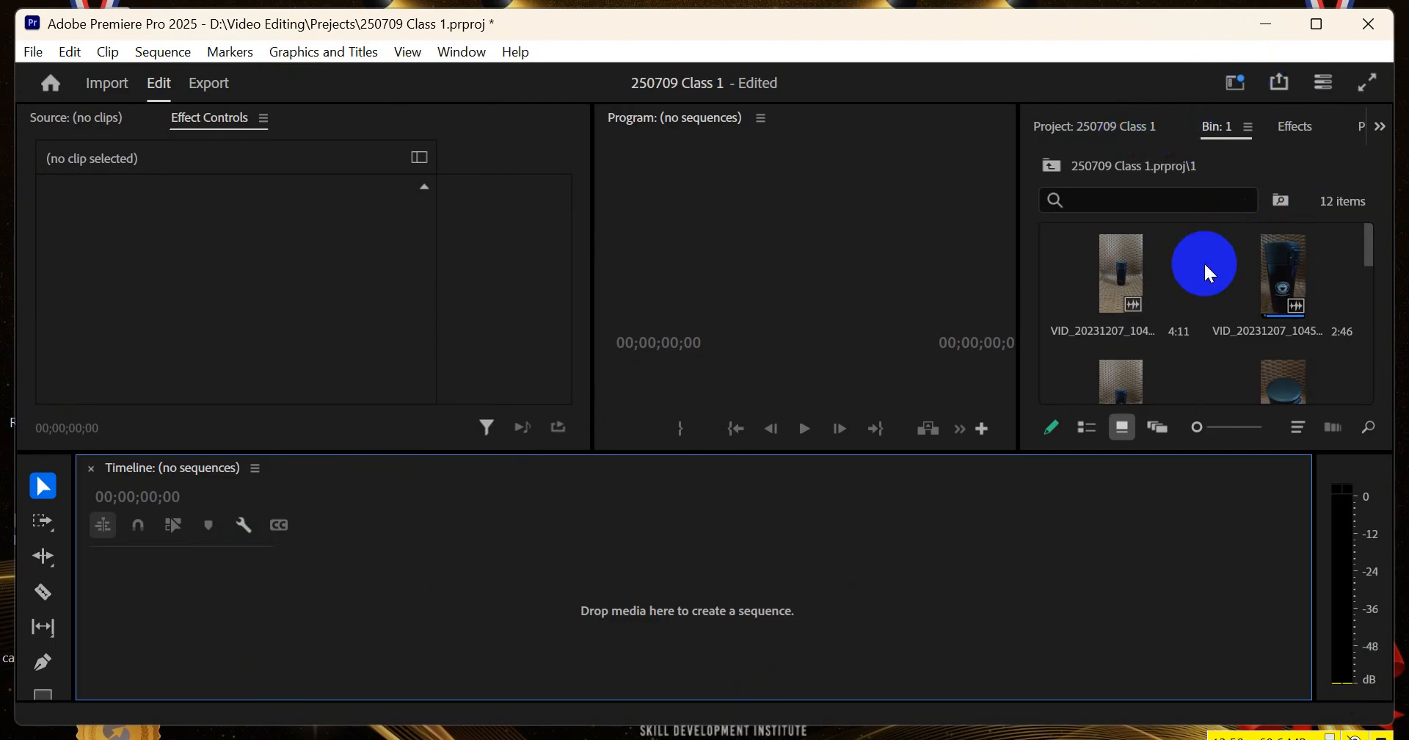
key("grave")
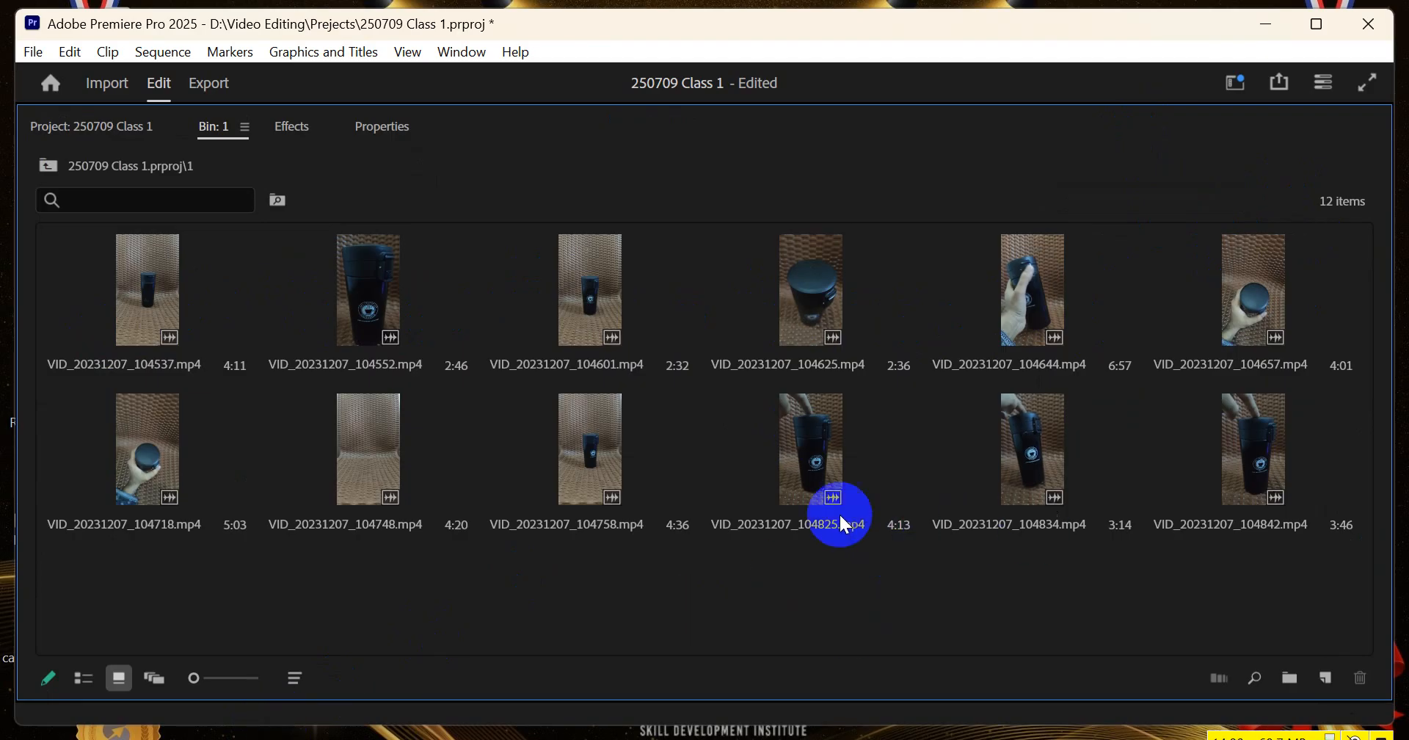
Select the range of clips from VID_20231207_104748.mp4 back to VID_20231207_104537.mp4 in bin 1
left_click(182, 343)
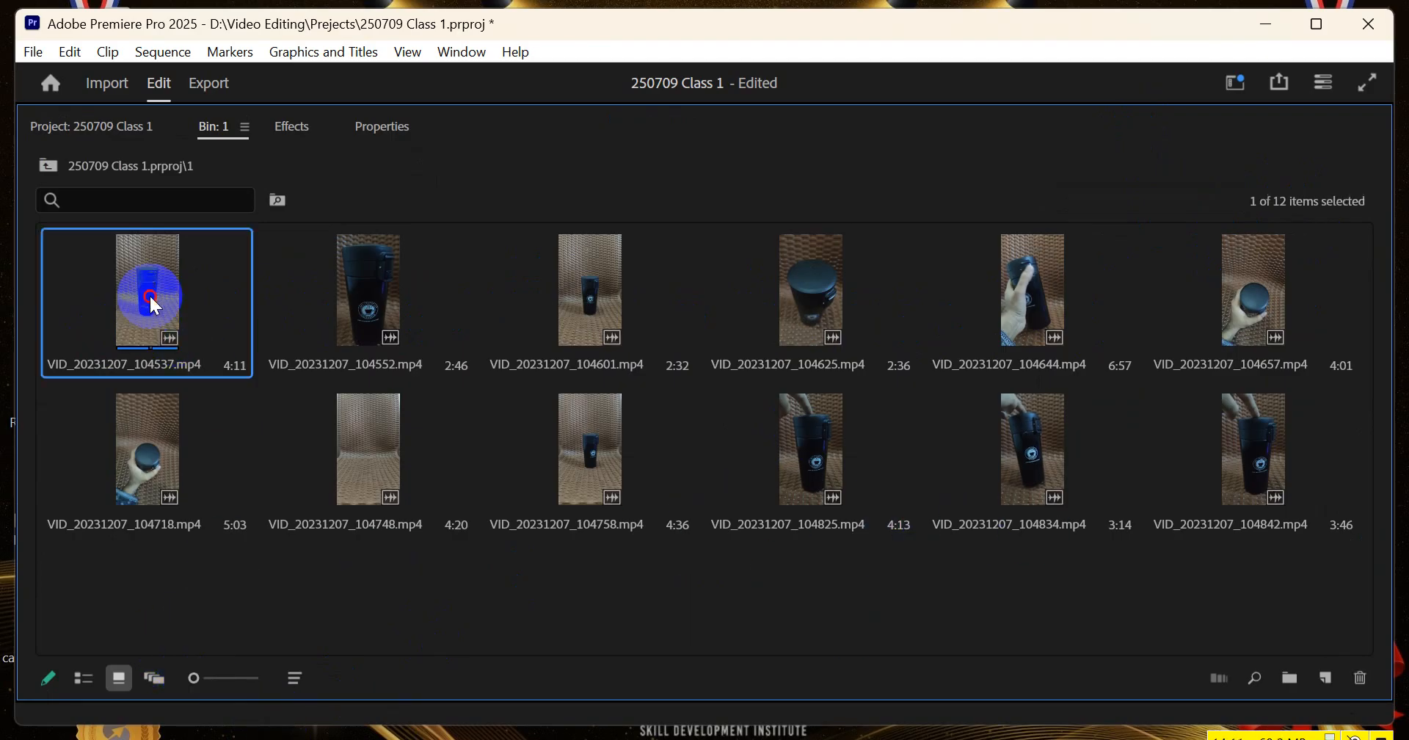
left_click(368, 455)
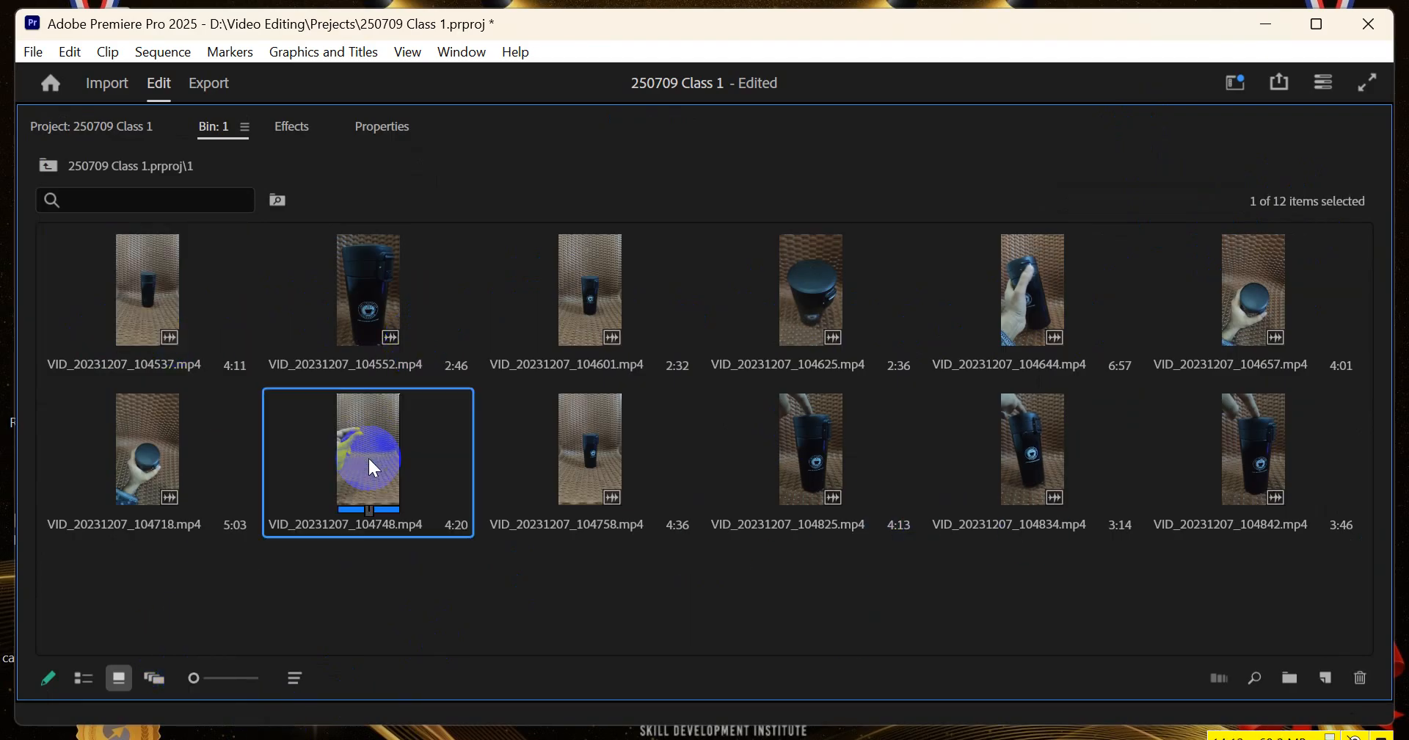
left_click(140, 277, "shift")
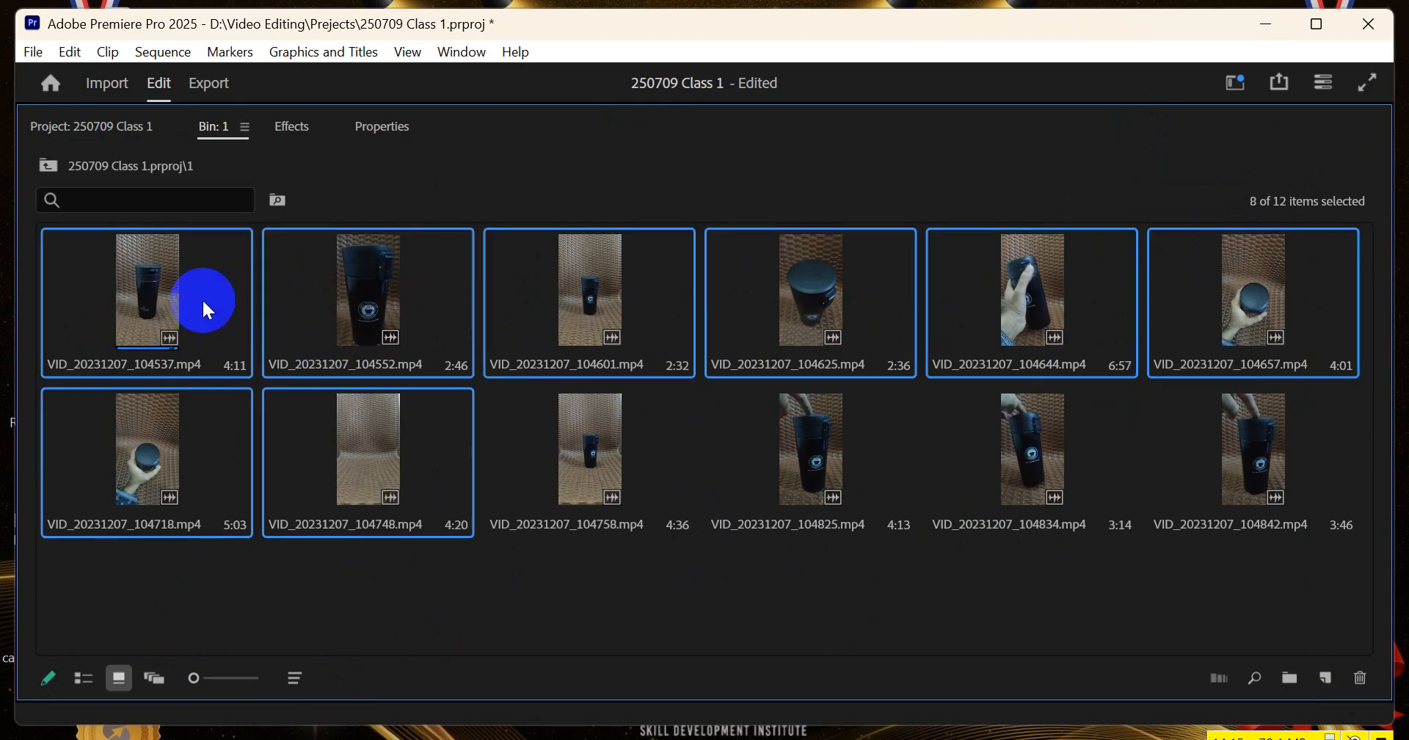
Select clips 104537, 104748, 104625, 104834, 104842 and 104657 together in bin 1 and try to carry them to the empty timeline from the restored panel
left_click(148, 339)
left_click(432, 472, "ctrl")
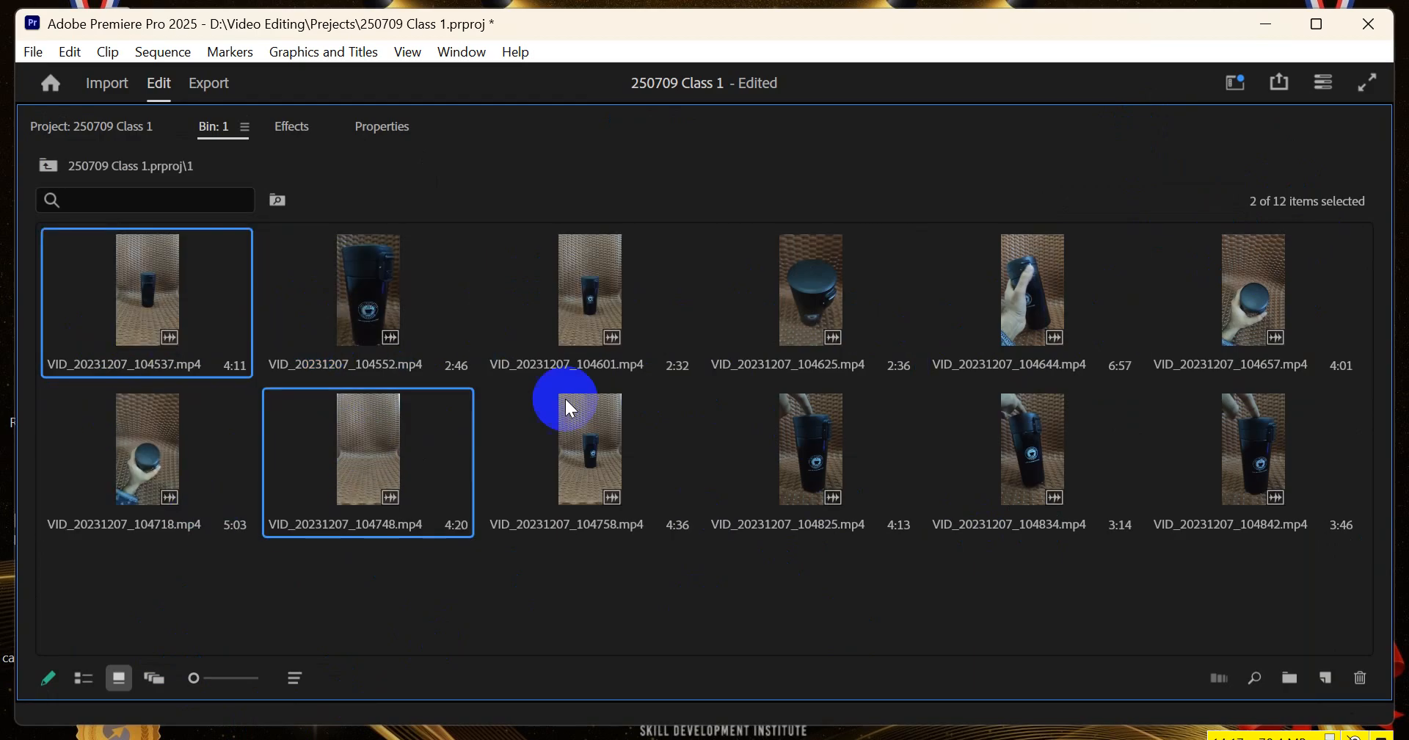
left_click(764, 276, "ctrl")
left_click(1038, 447, "ctrl")
left_click(1256, 449, "ctrl")
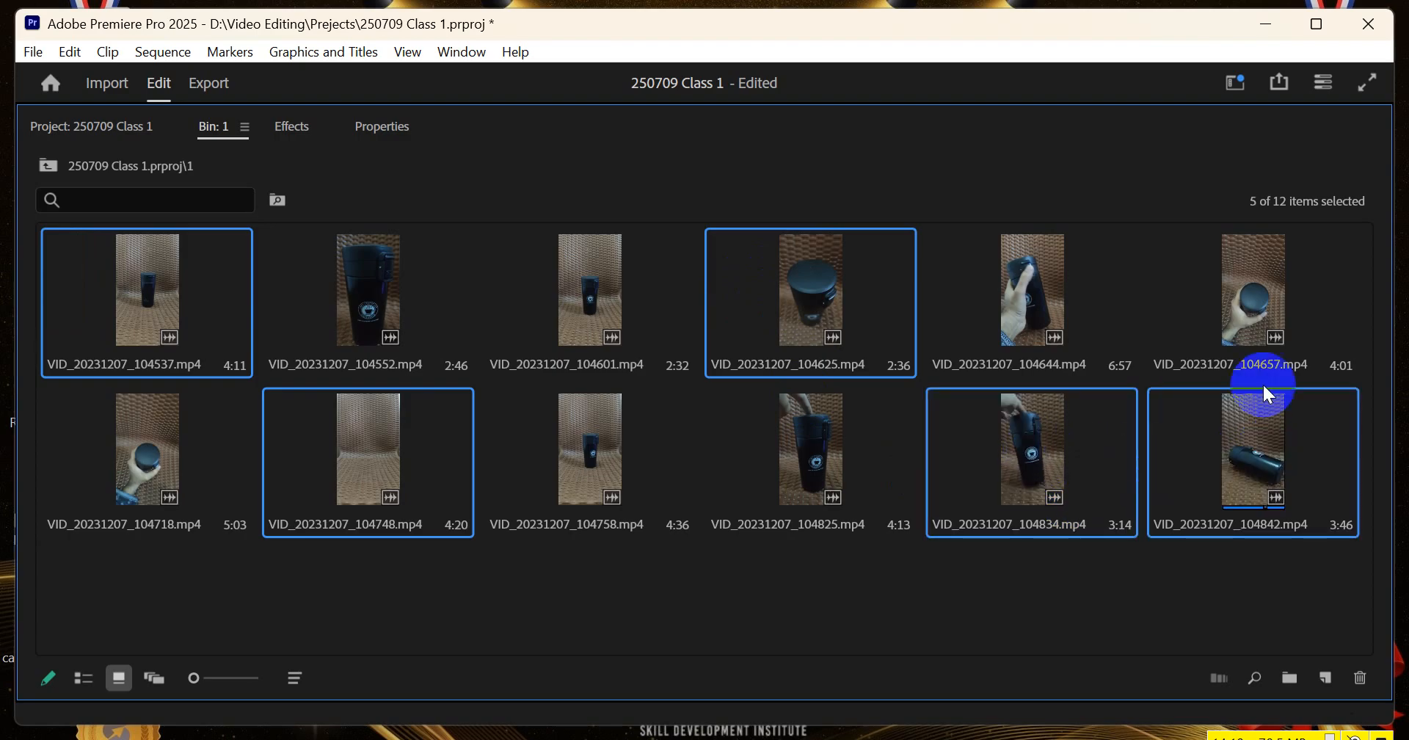
left_click(1261, 360, "ctrl")
key("grave")
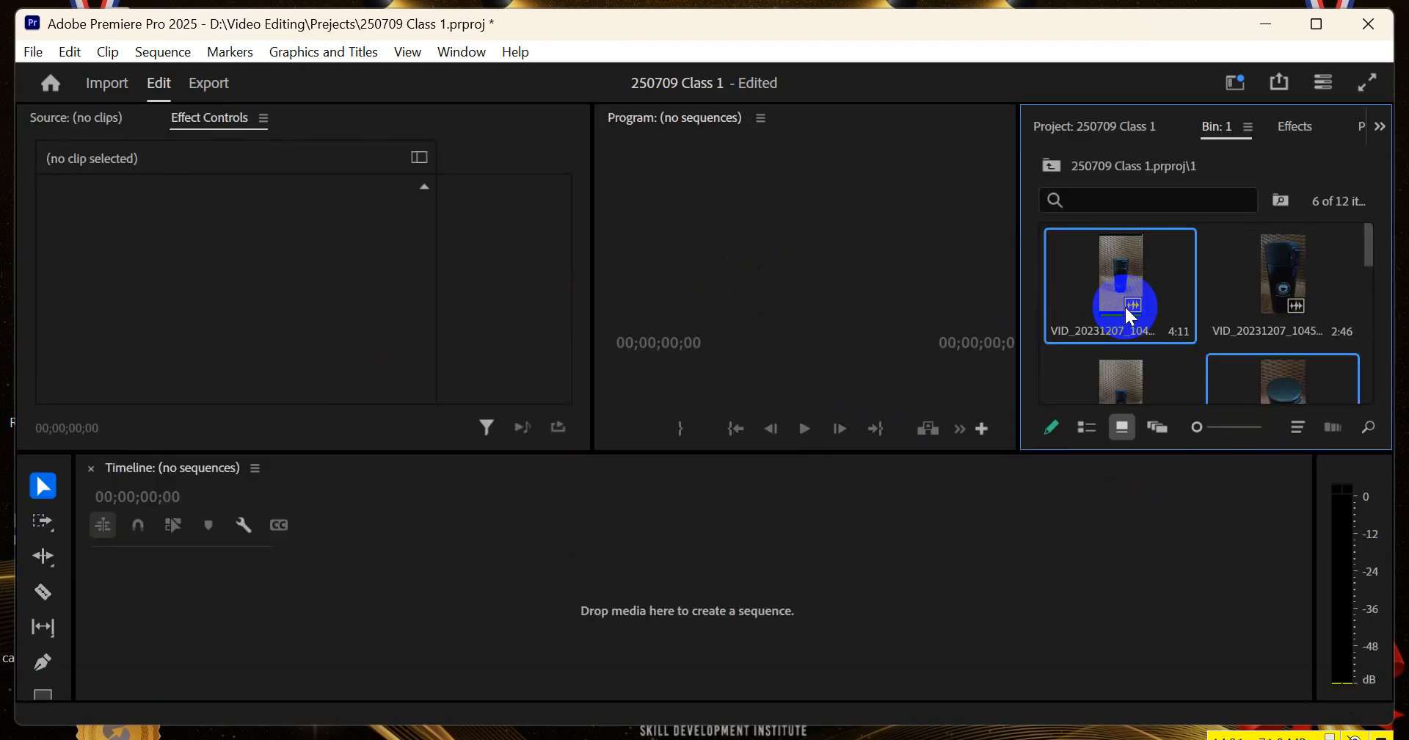
left_click_drag(1134, 264, 702, 492)
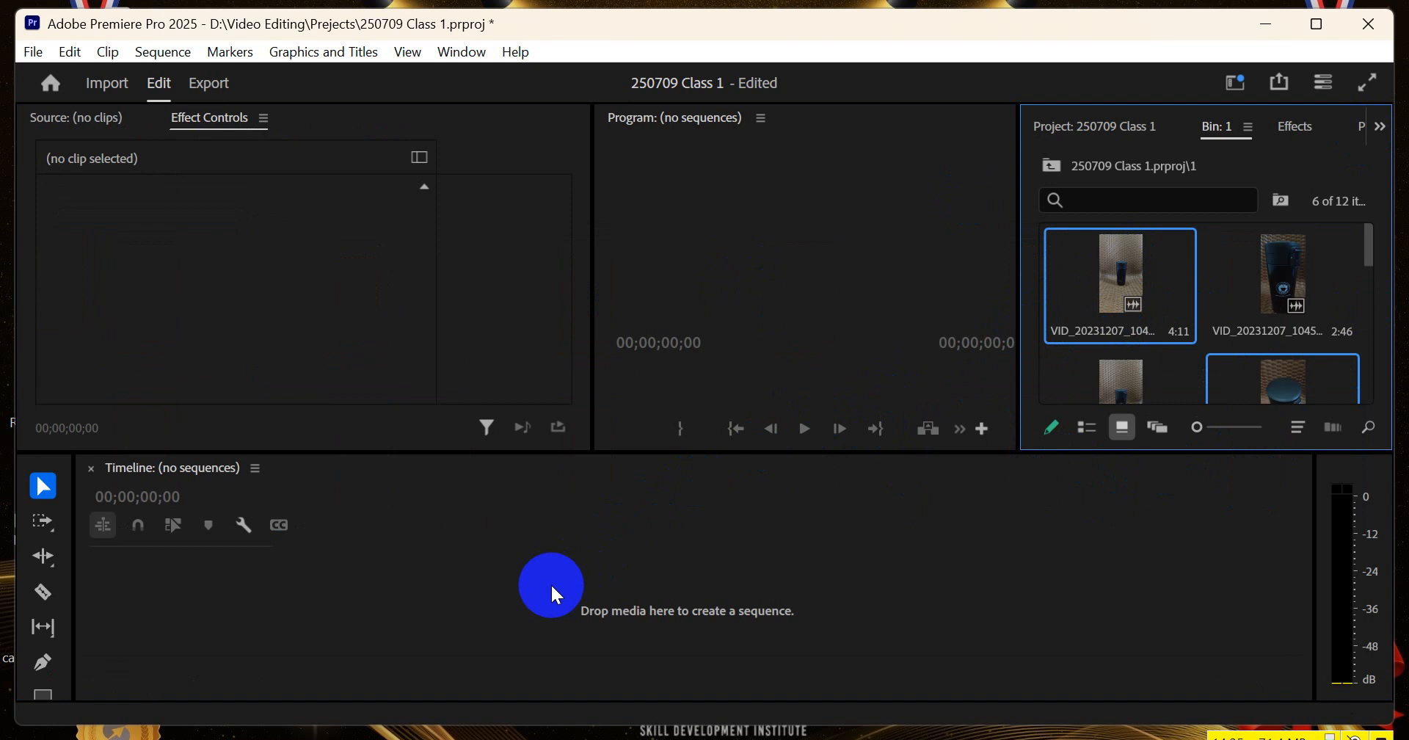
left_click(1200, 305)
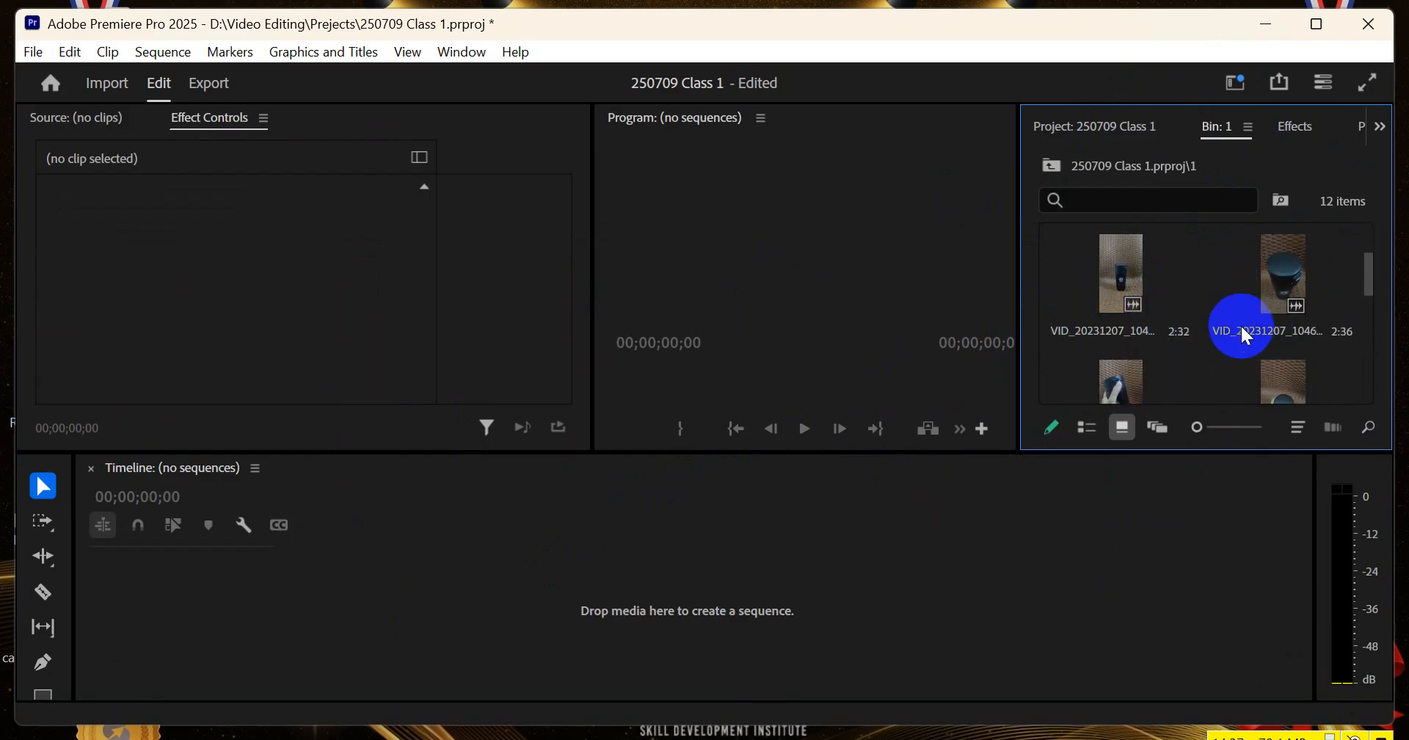
Create a new sequence by placing the clip VID_20231207_104748.mp4 from bin 1 in the empty timeline
scroll(1235, 324, "down", 3)
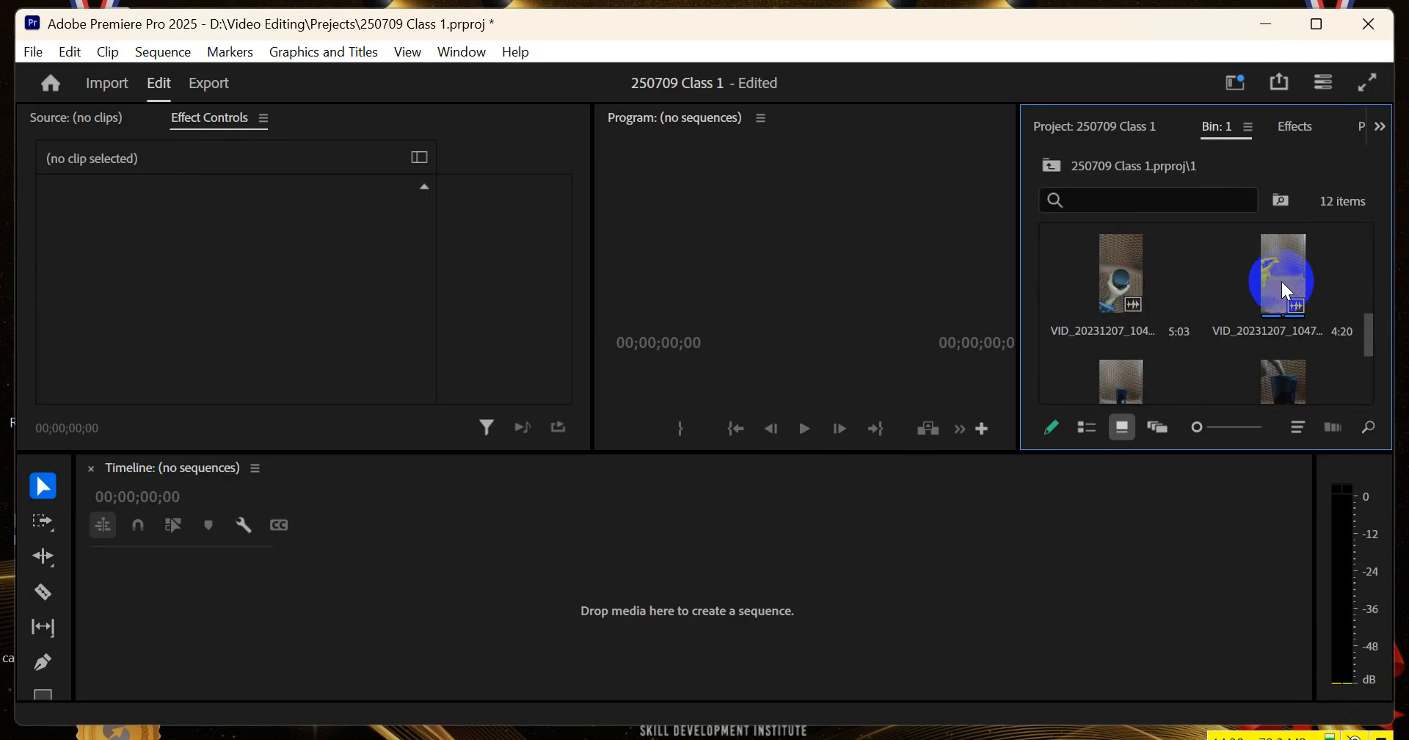
left_click_drag(1290, 264, 365, 575)
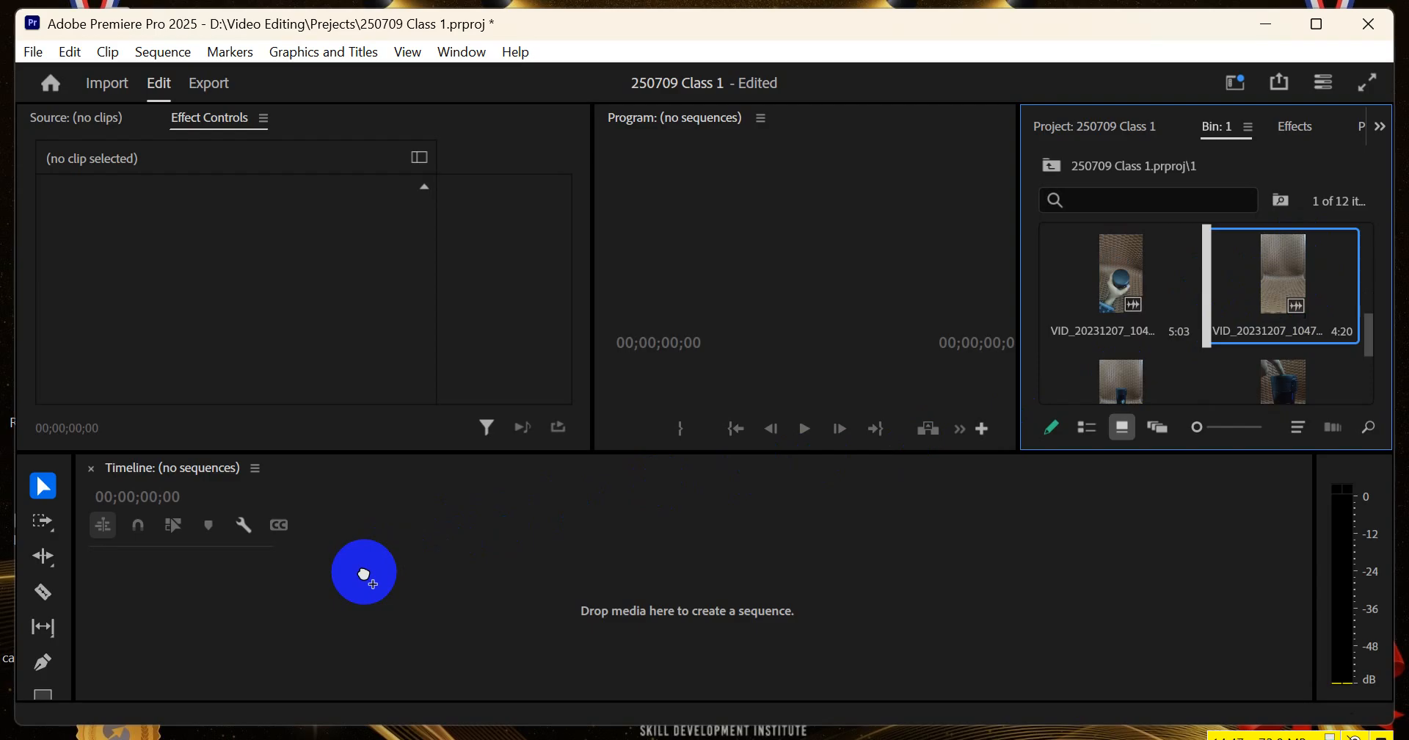
left_click_drag(364, 576, 364, 572)
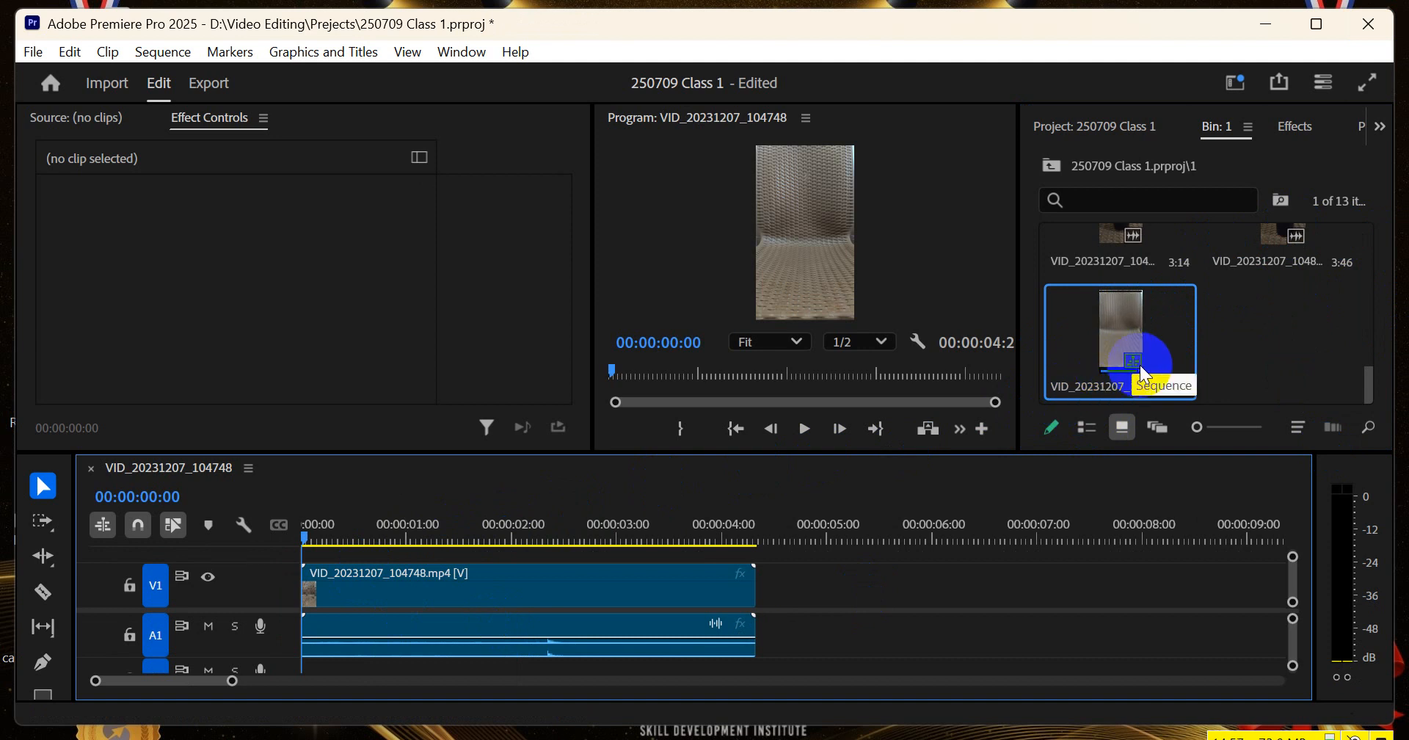
Compare the clips with the VID_20231207_104748 sequence in bin 1, delete that sequence, and undo the deletion
scroll(1277, 315, "up", 3)
scroll(1143, 244, "up", 3)
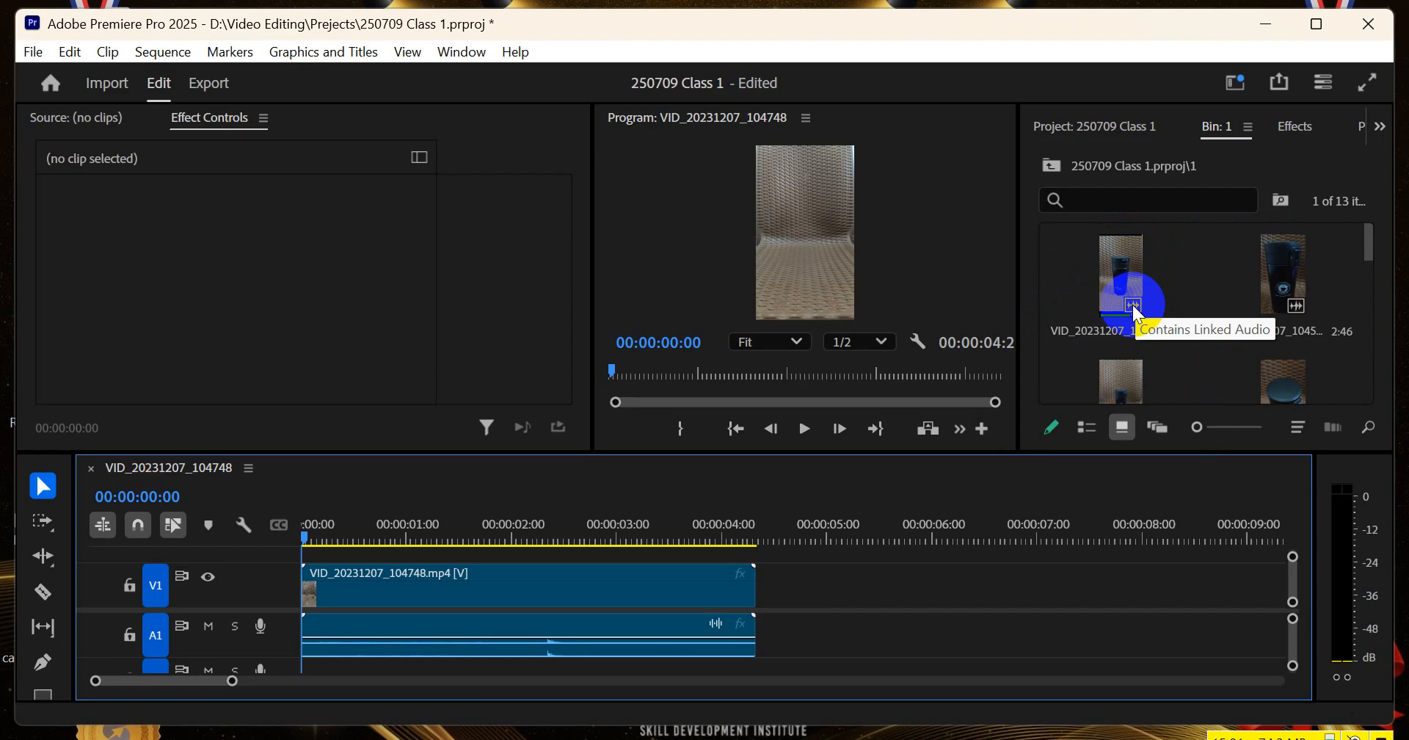
scroll(1178, 304, "down", 2)
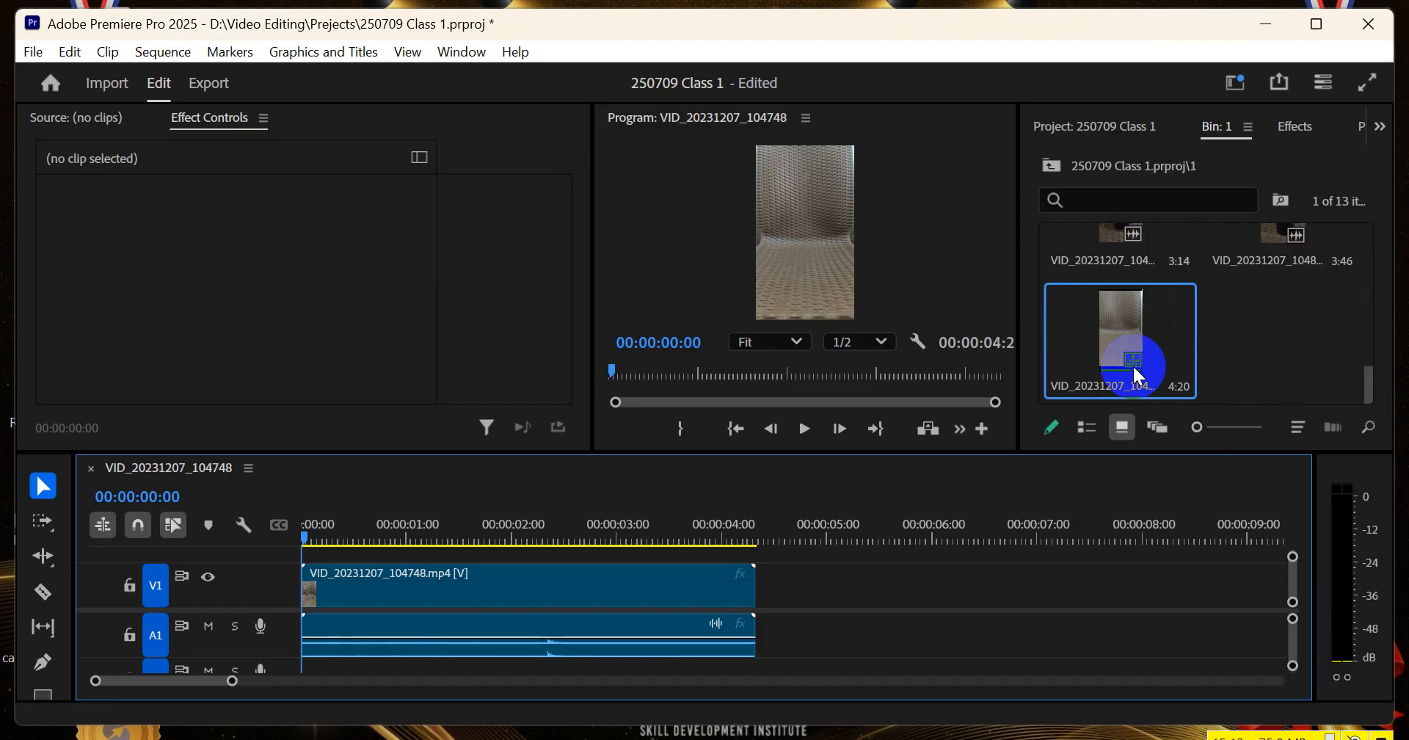
left_click(1107, 329)
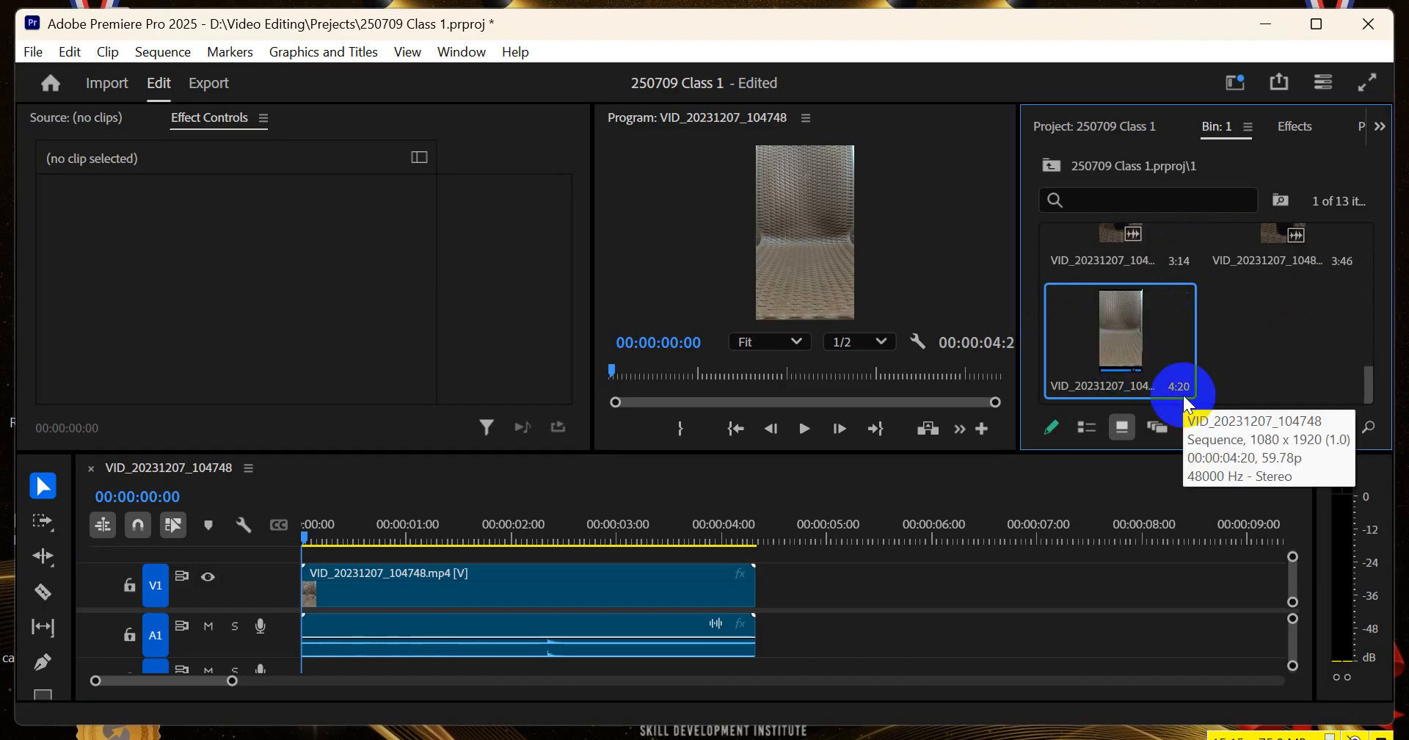
key("Delete")
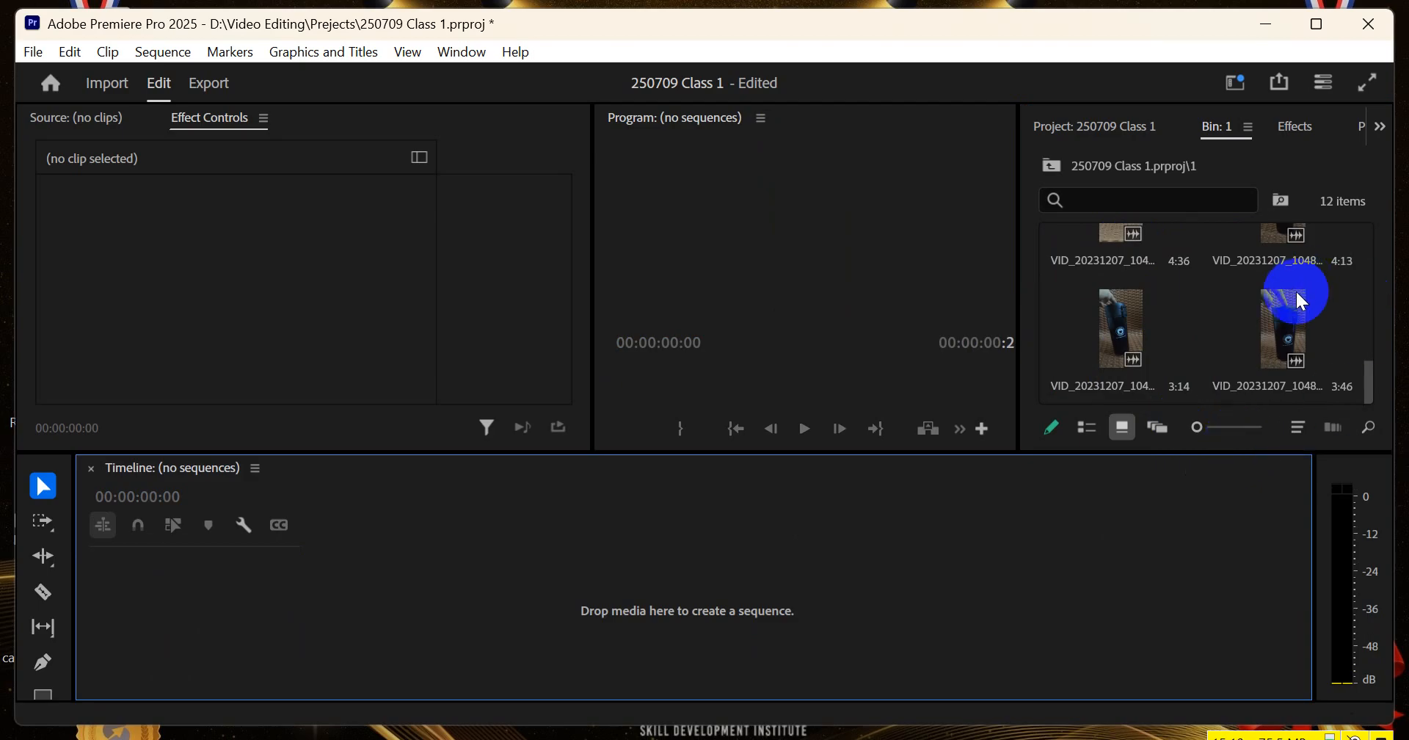
key("ctrl+z")
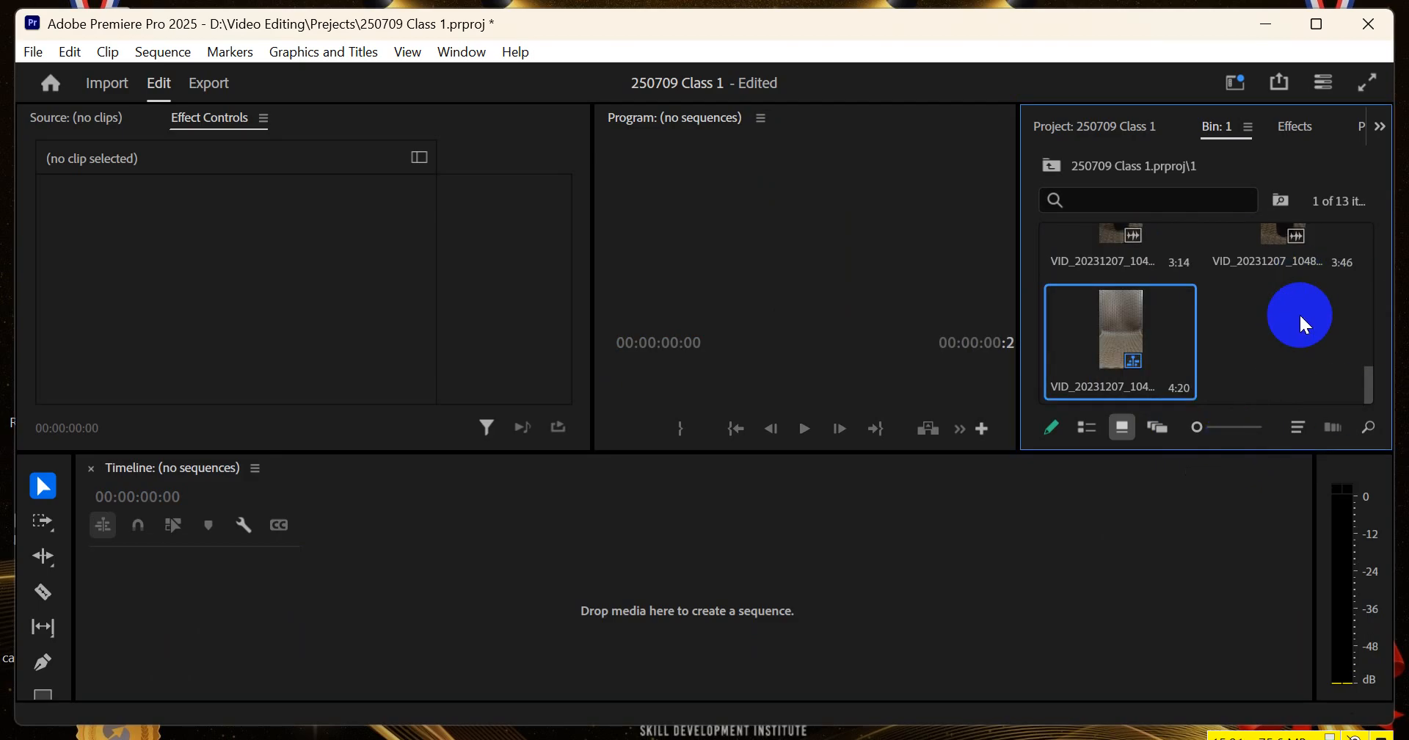
Reopen the VID_20231207_104748 sequence by placing it from bin 1 into the empty timeline
left_click(523, 627)
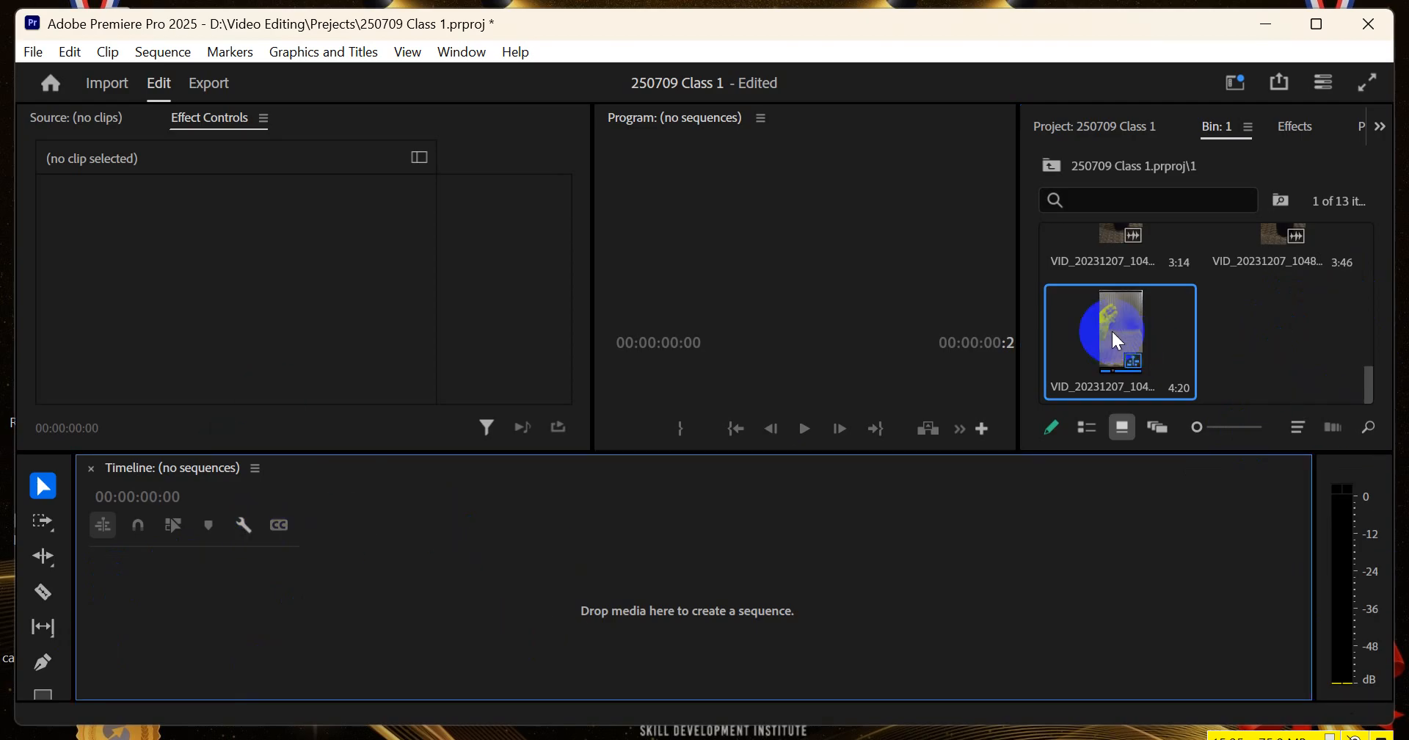
left_click_drag(1120, 342, 598, 542)
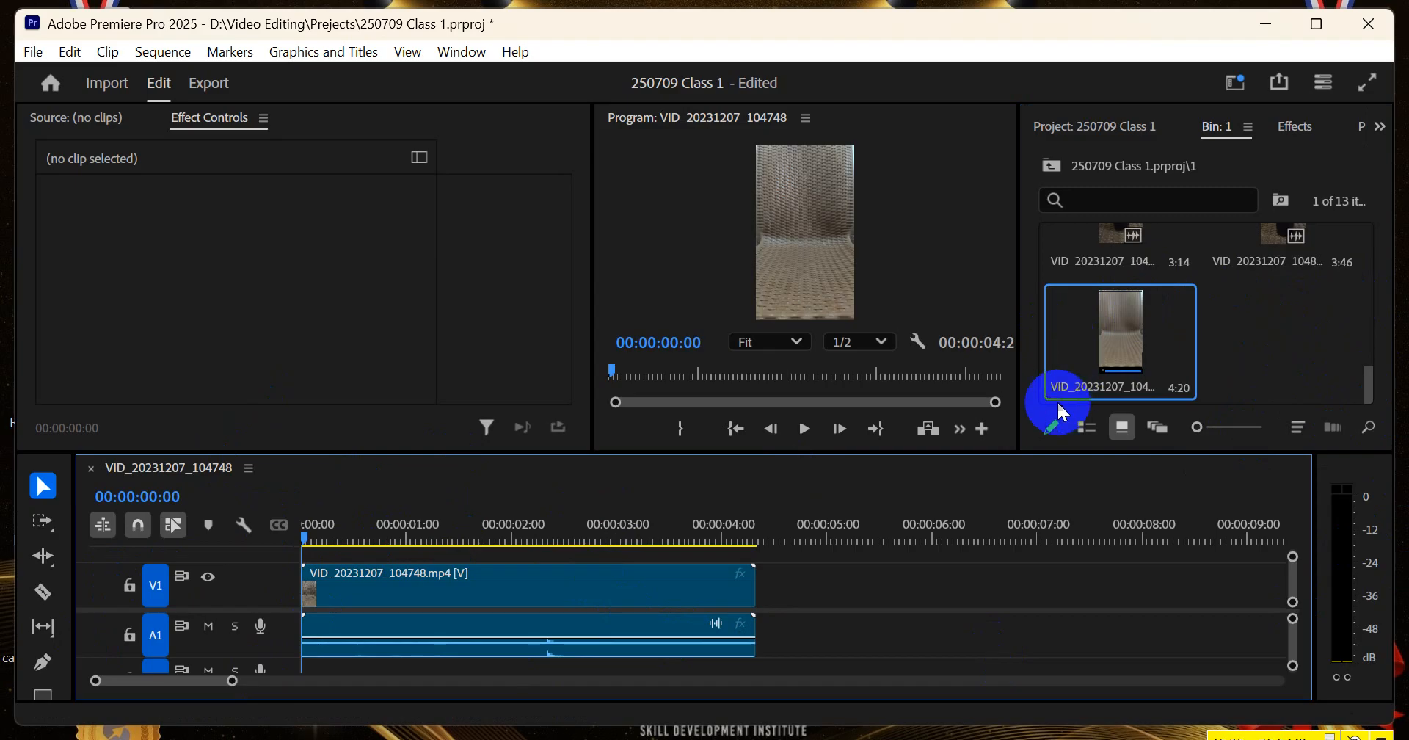
Add a second copy of VID_20231207_104748.mp4 from bin 1 after the first clip on V1 and A1, and undo the addition
scroll(1125, 385, "up", 5)
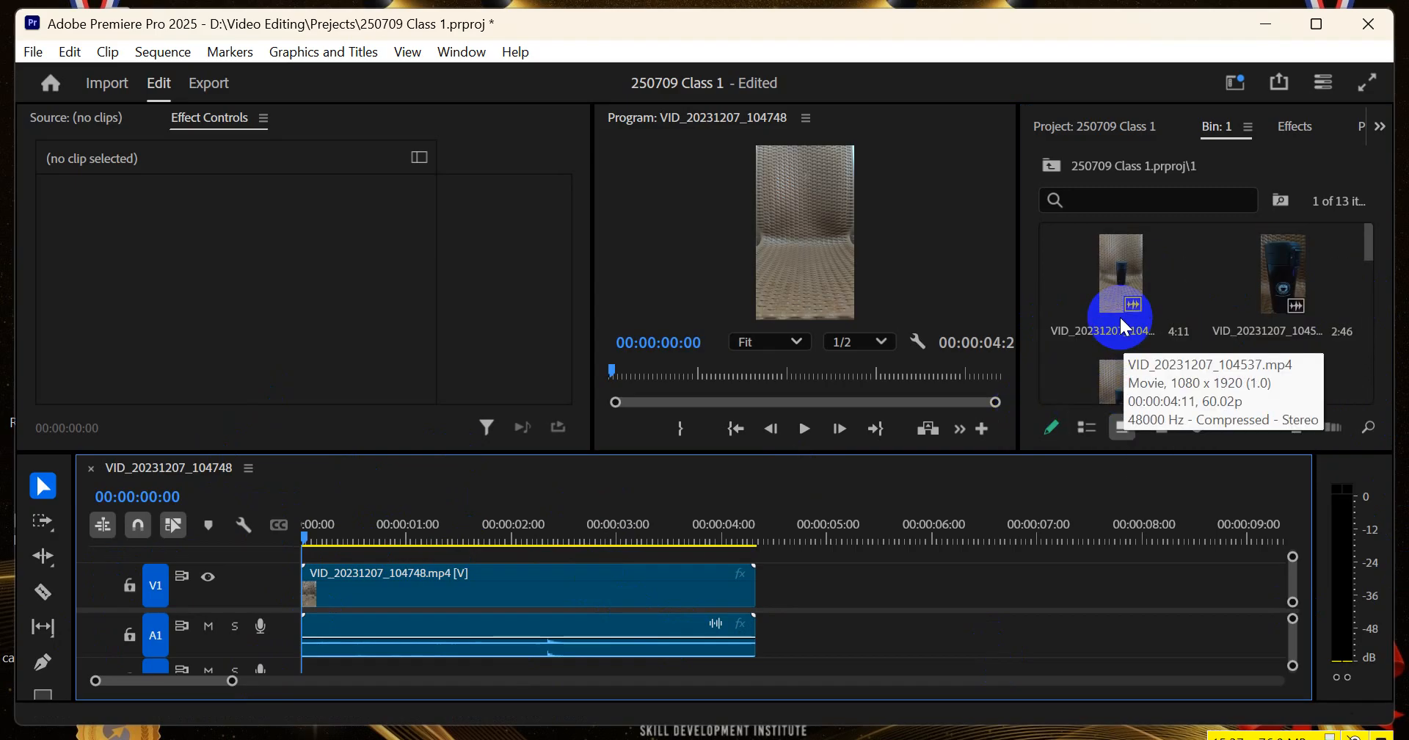
scroll(1194, 309, "down", 3)
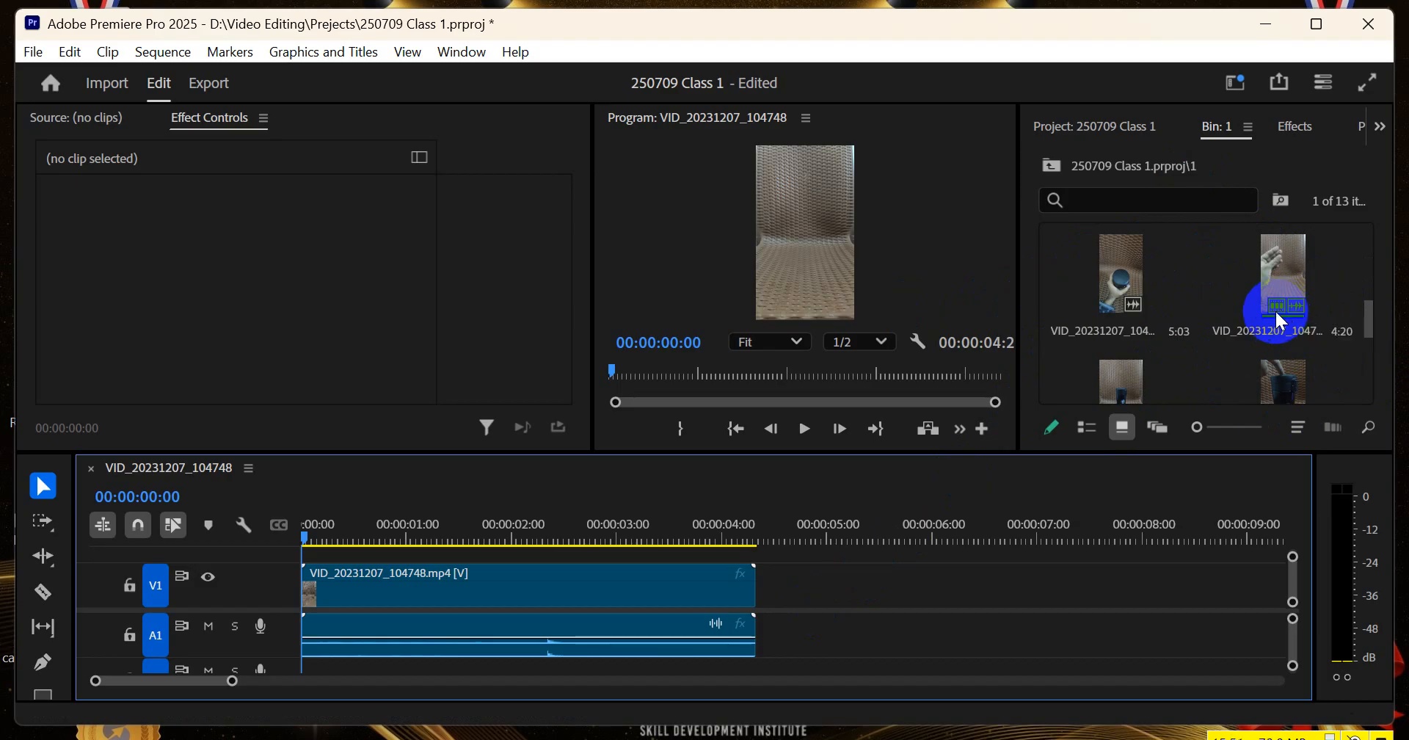
left_click_drag(1274, 260, 789, 618)
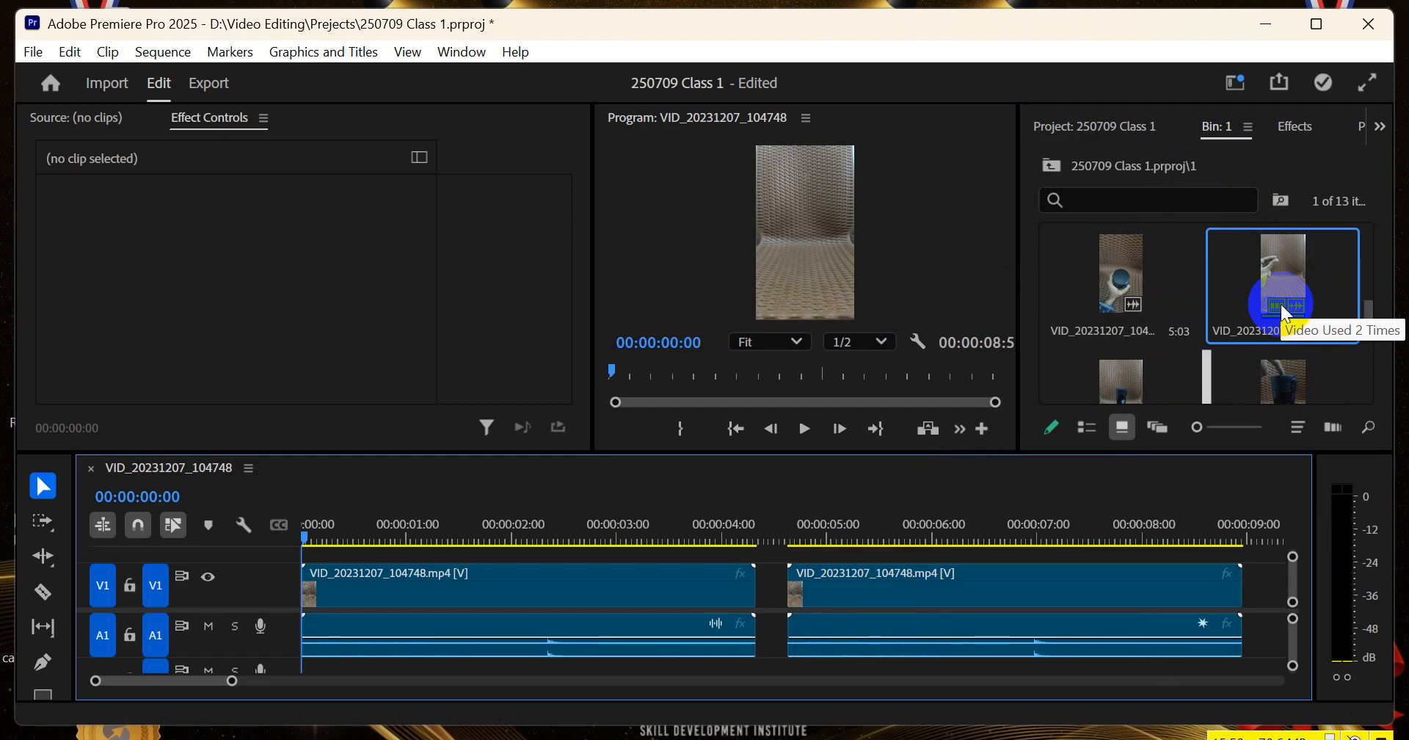
key("ctrl+z")
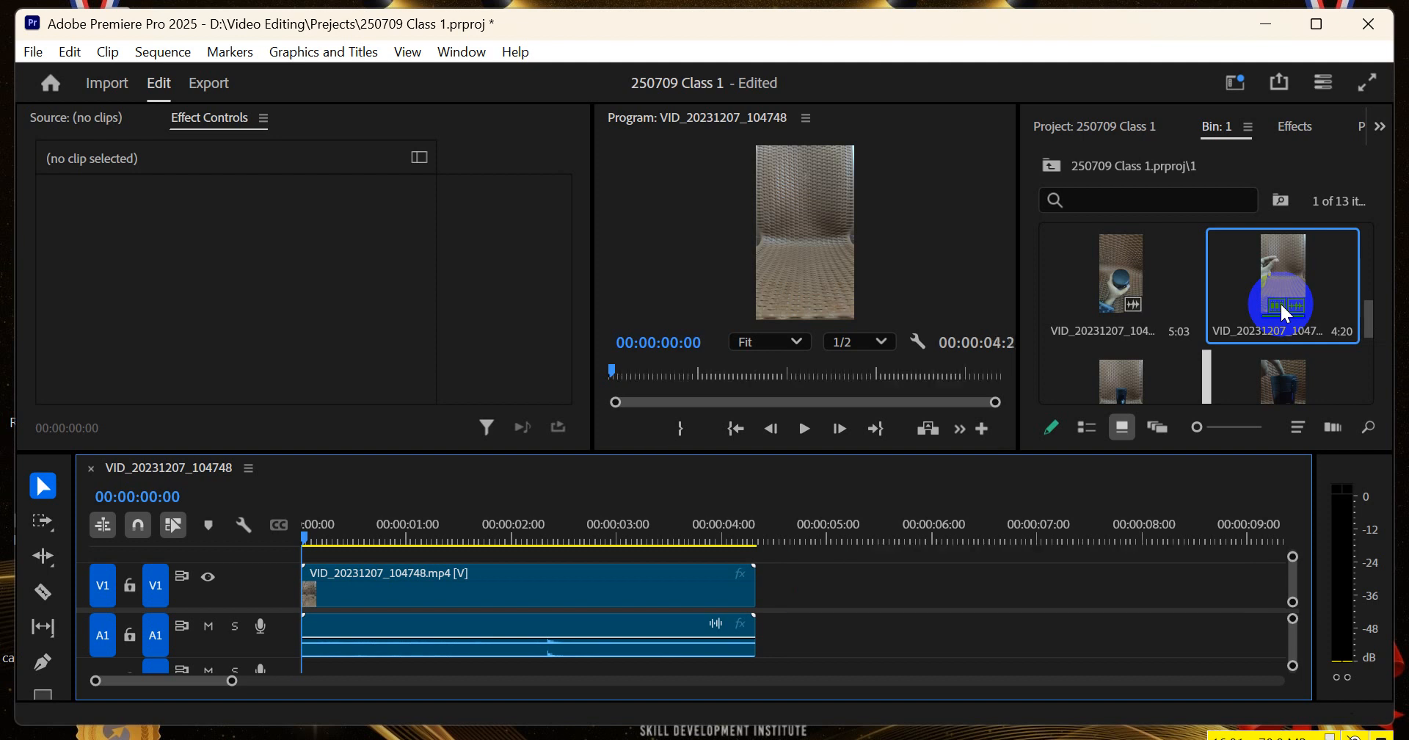
scroll(1244, 306, "up", 2)
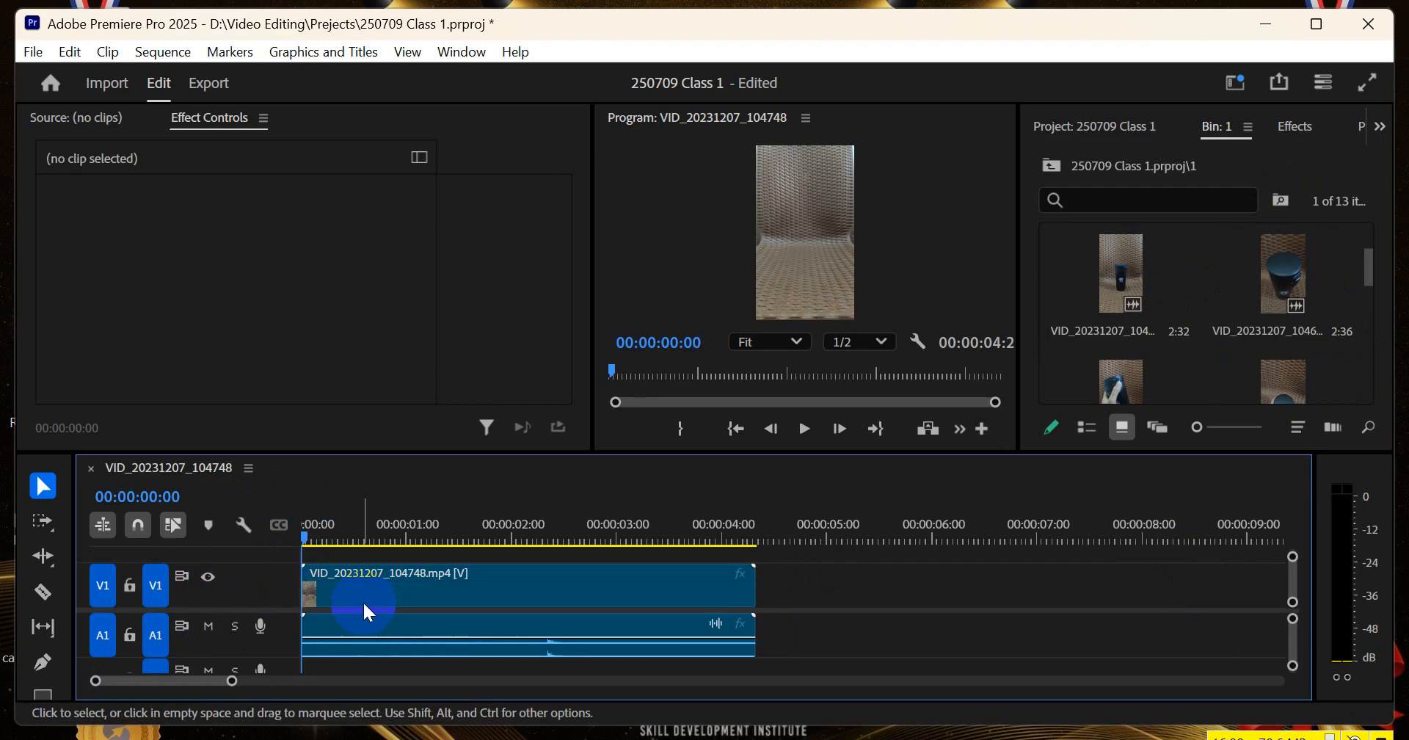
Move the linked video and audio of VID_20231207_104748.mp4 along the timeline to about 3 seconds and back to the sequence start
left_click(330, 583)
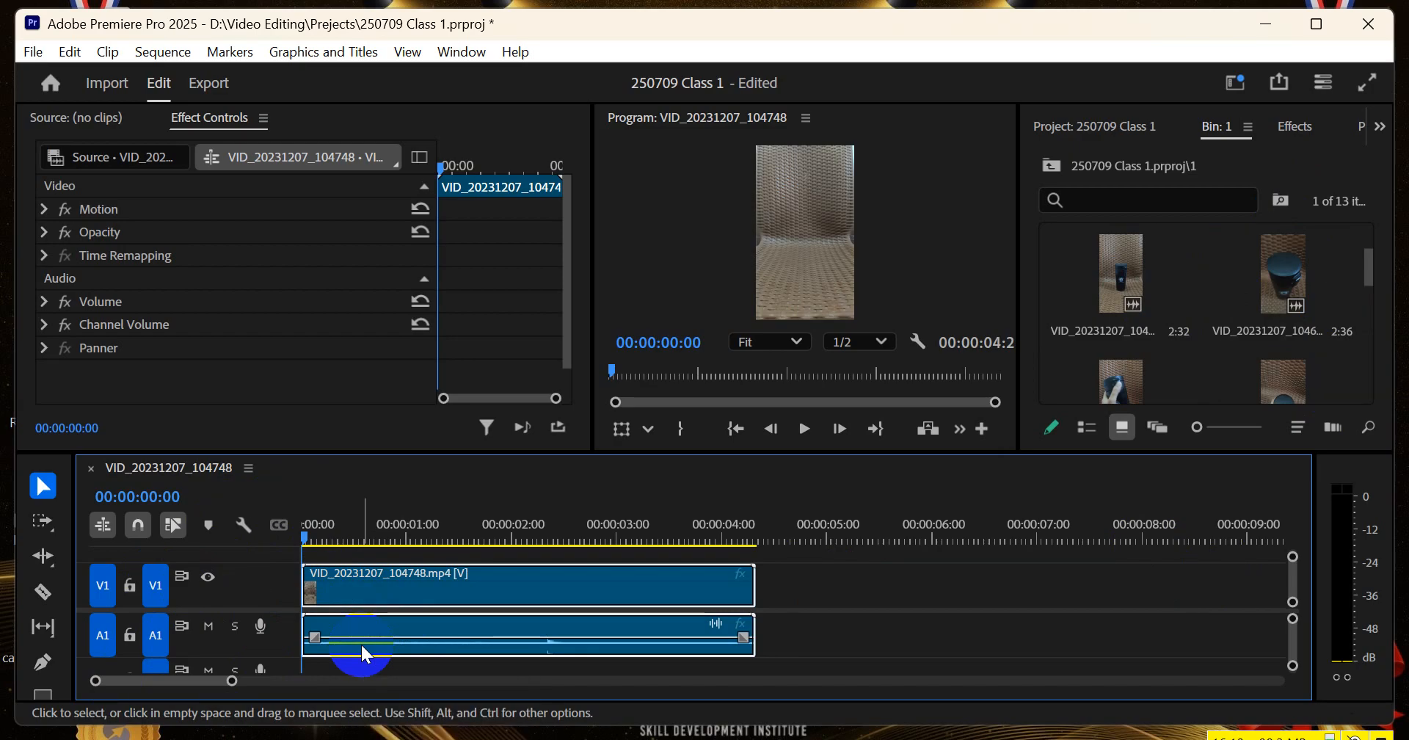
left_click_drag(433, 598, 757, 594)
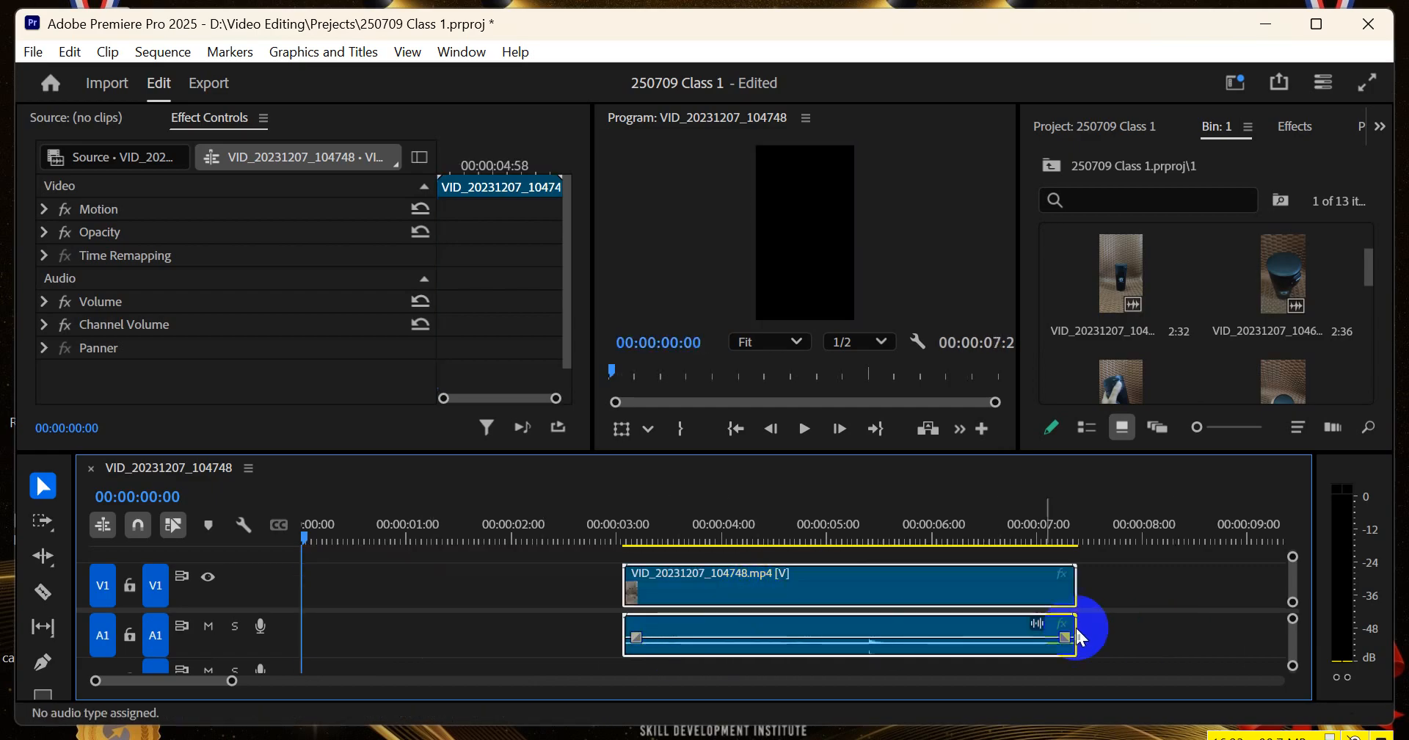
left_click_drag(890, 591, 530, 641)
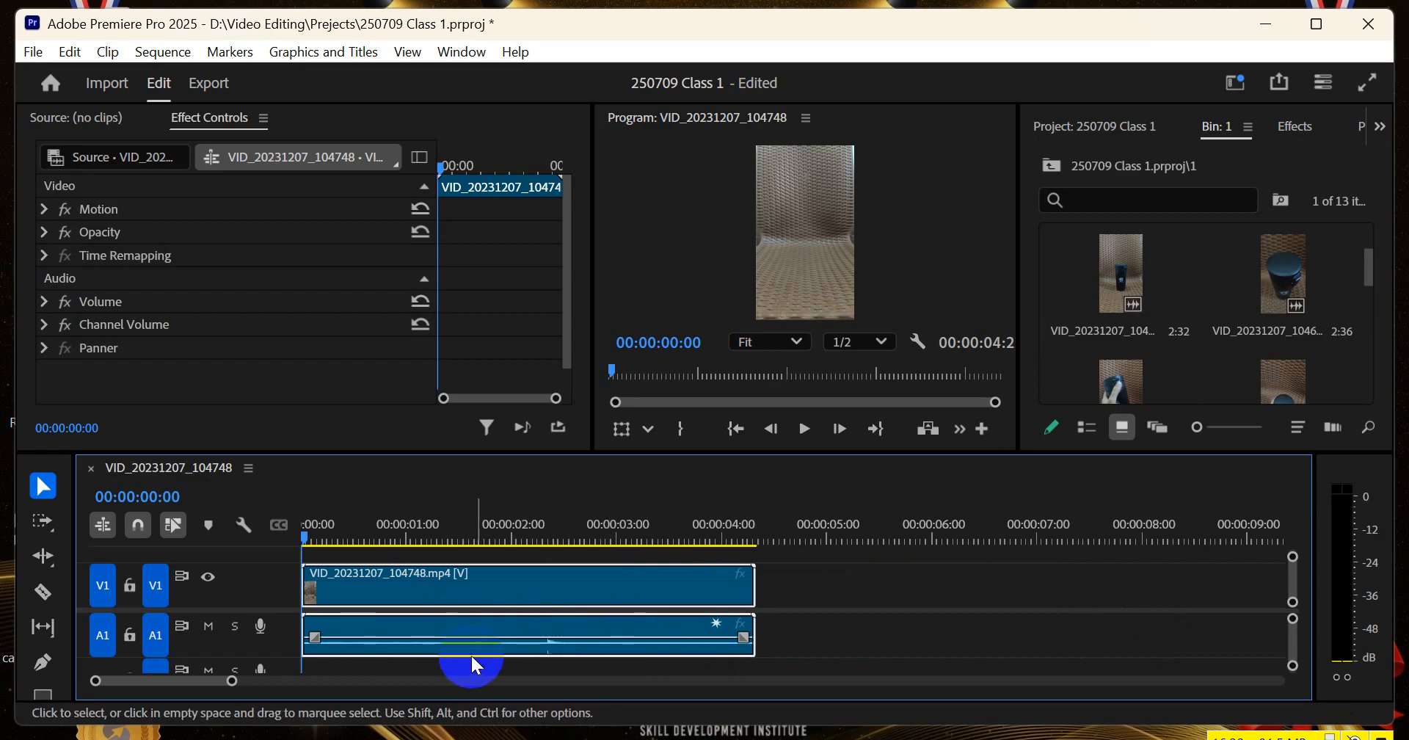
left_click(962, 596)
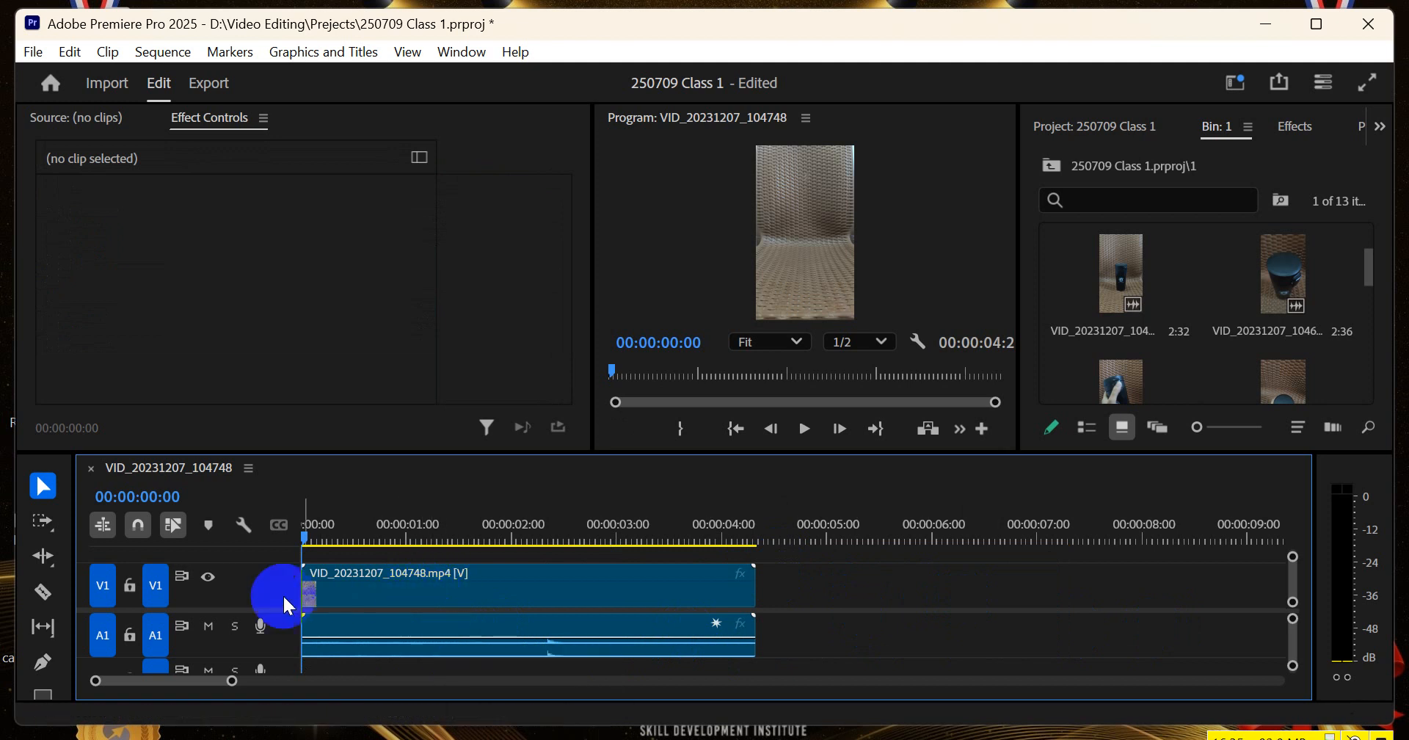
Turn off Linked Selection and try moving only the video of VID_20231207_104748.mp4 away from its audio and back to the start
left_click(173, 526)
left_click(381, 586)
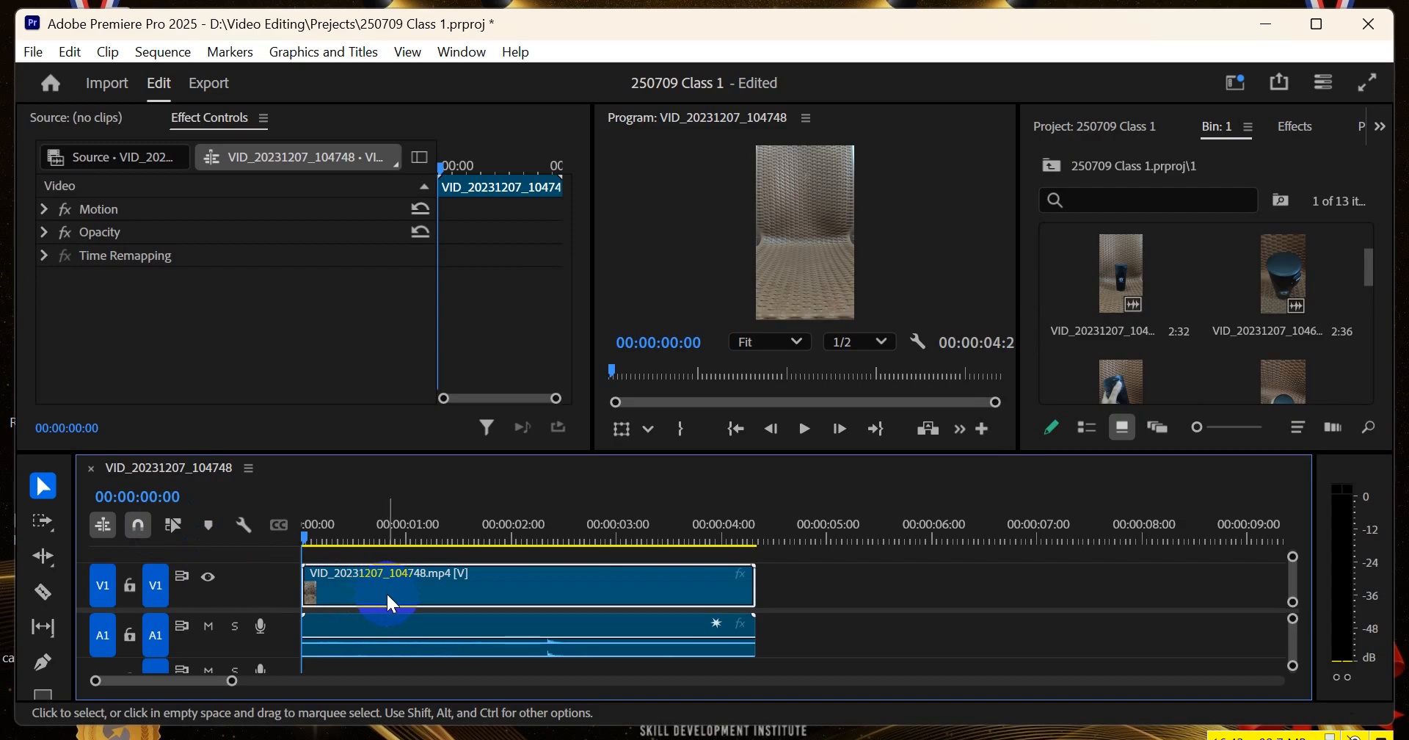
left_click(386, 591)
left_click_drag(386, 592, 573, 591)
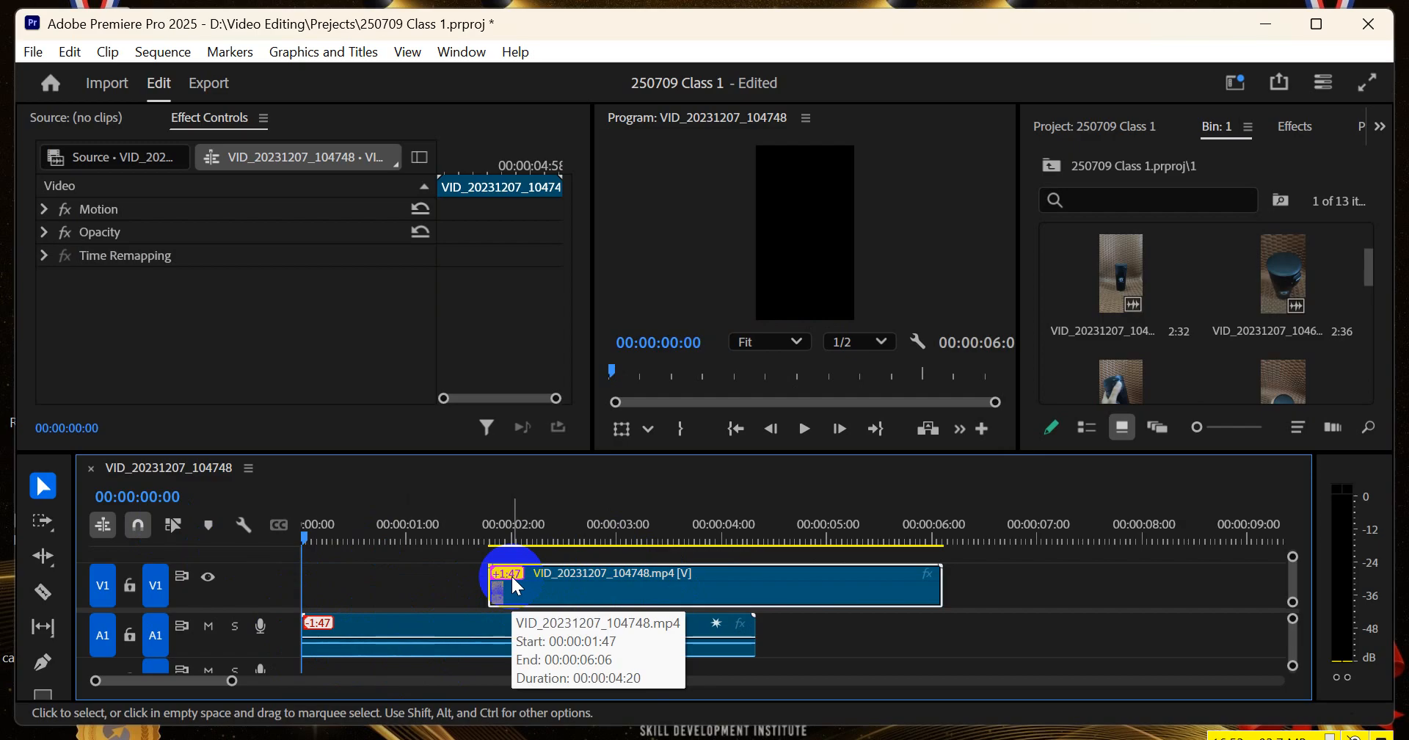
left_click(551, 598)
left_click_drag(550, 598, 341, 611)
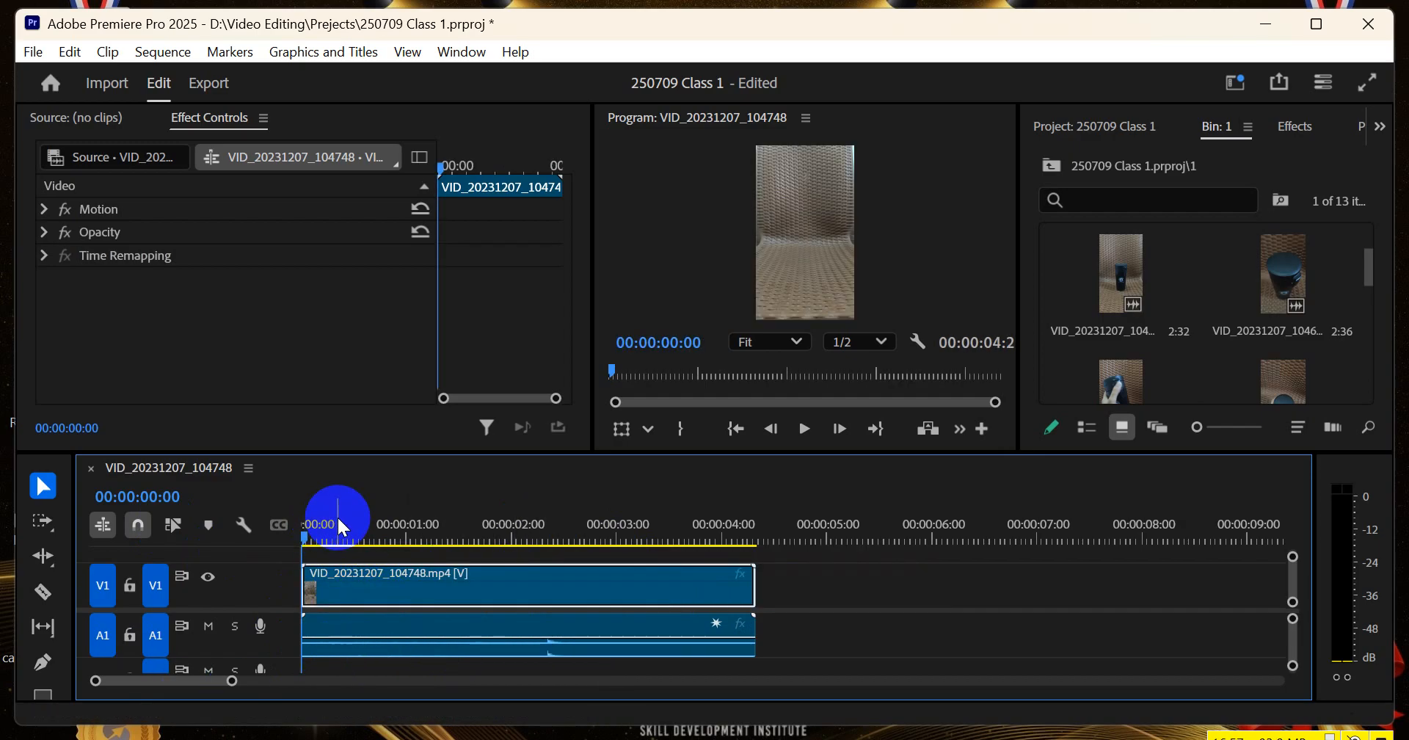
Scrub through the sequence and play it from 00:00:00:08
left_click(506, 541)
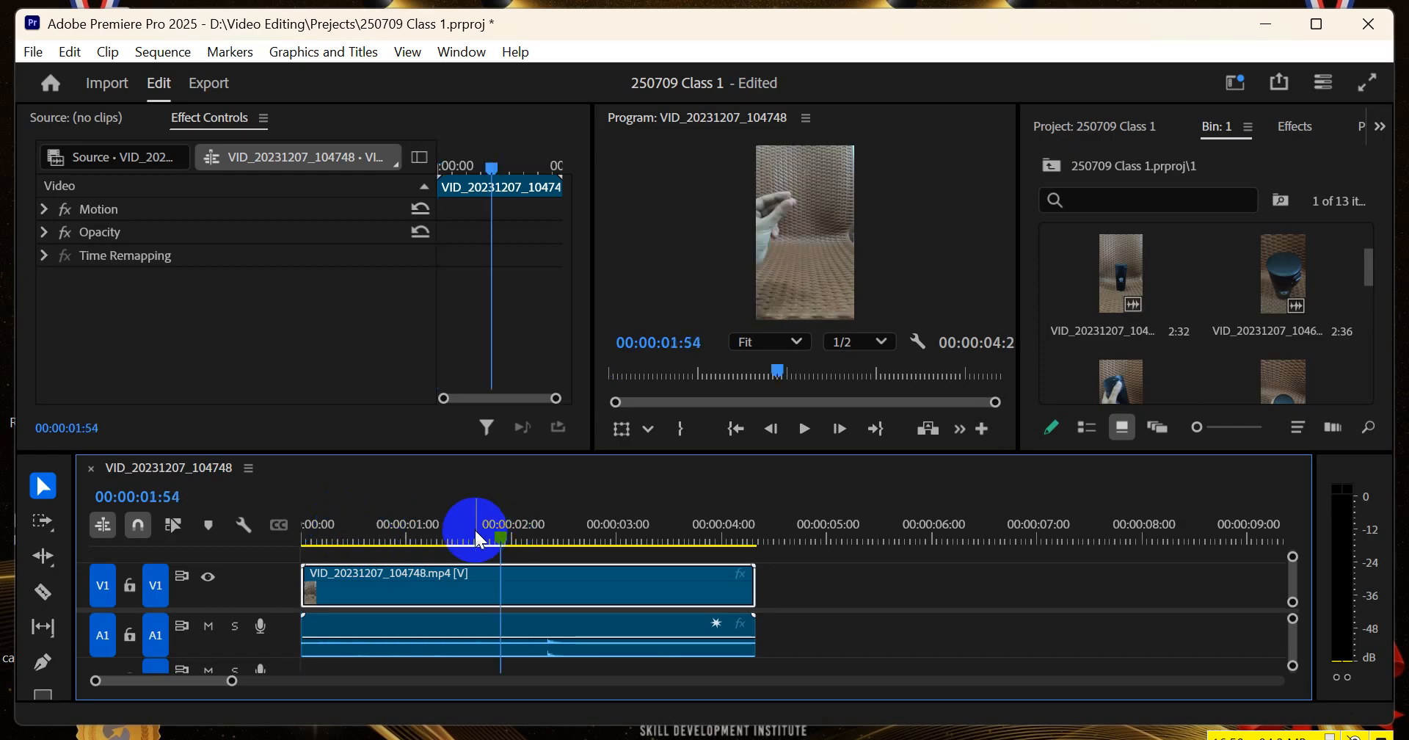
left_click(321, 543)
left_click_drag(322, 543, 319, 543)
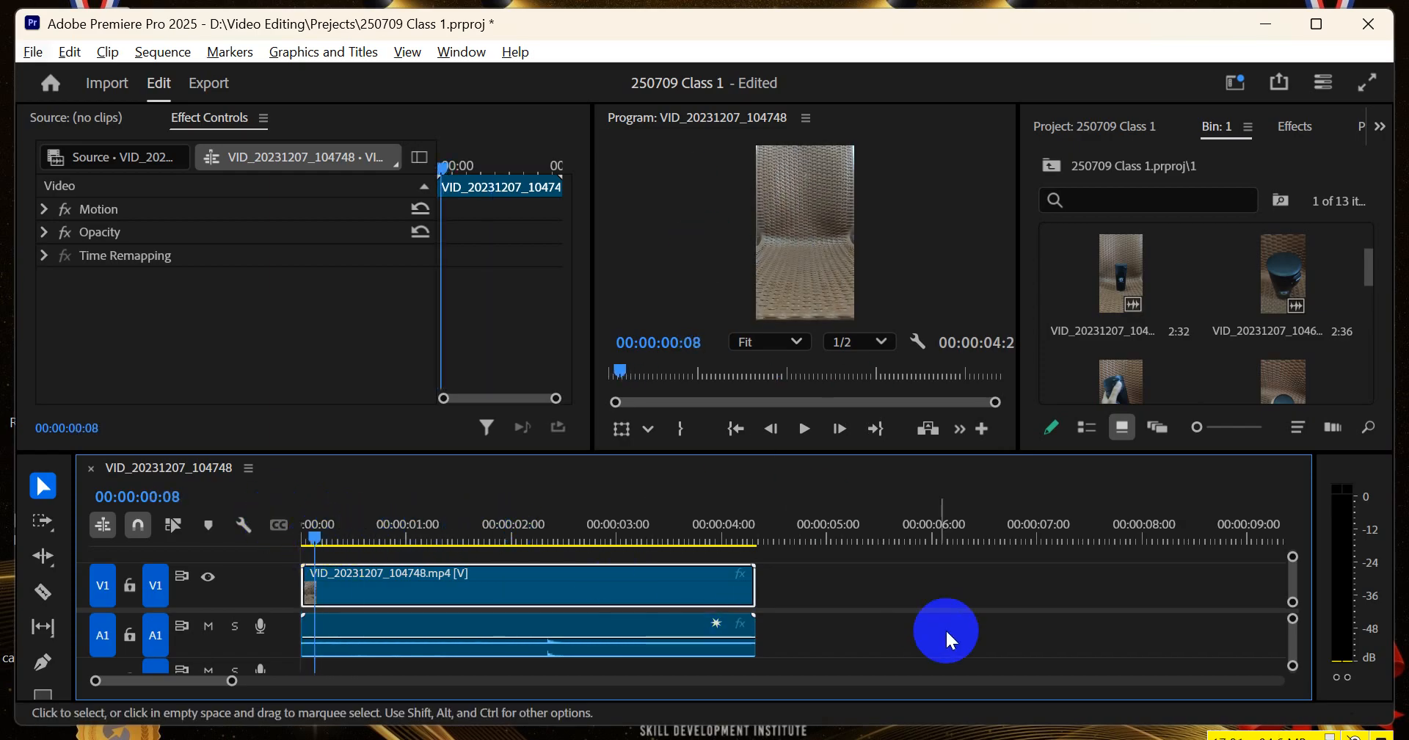
key("alt+space")
key("Escape")
key("space")
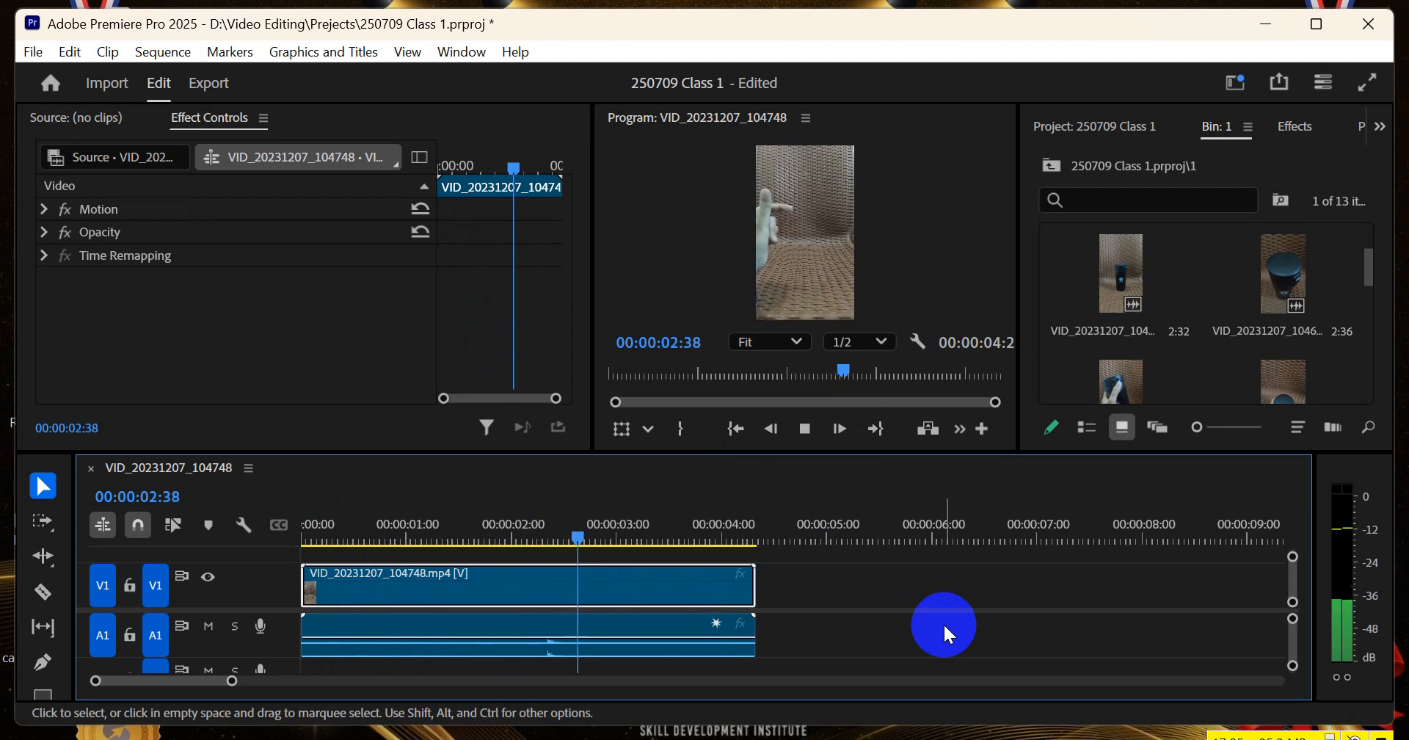
Replay the sequence from 00:00:02:14 several times to check the sound at the peak in the audio waveform
left_click(537, 531)
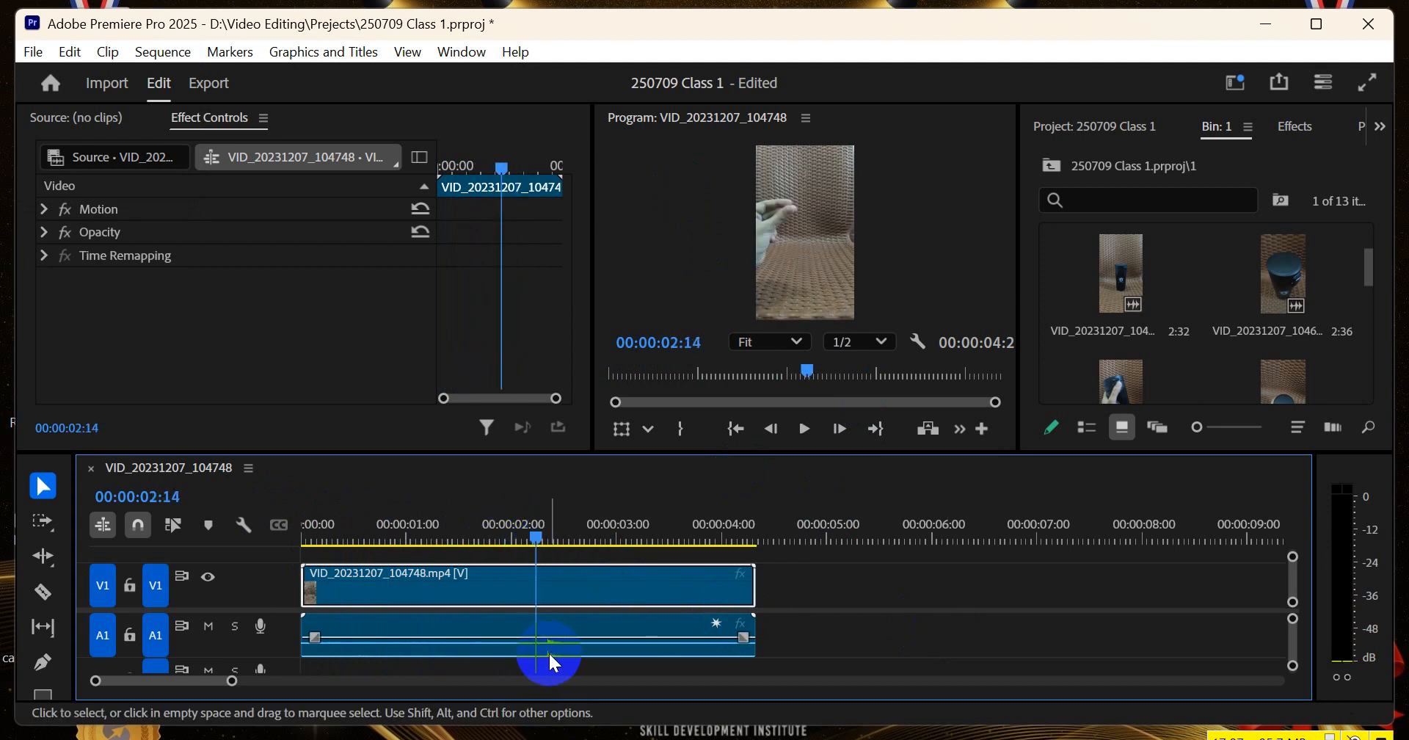
key("space")
key("space")
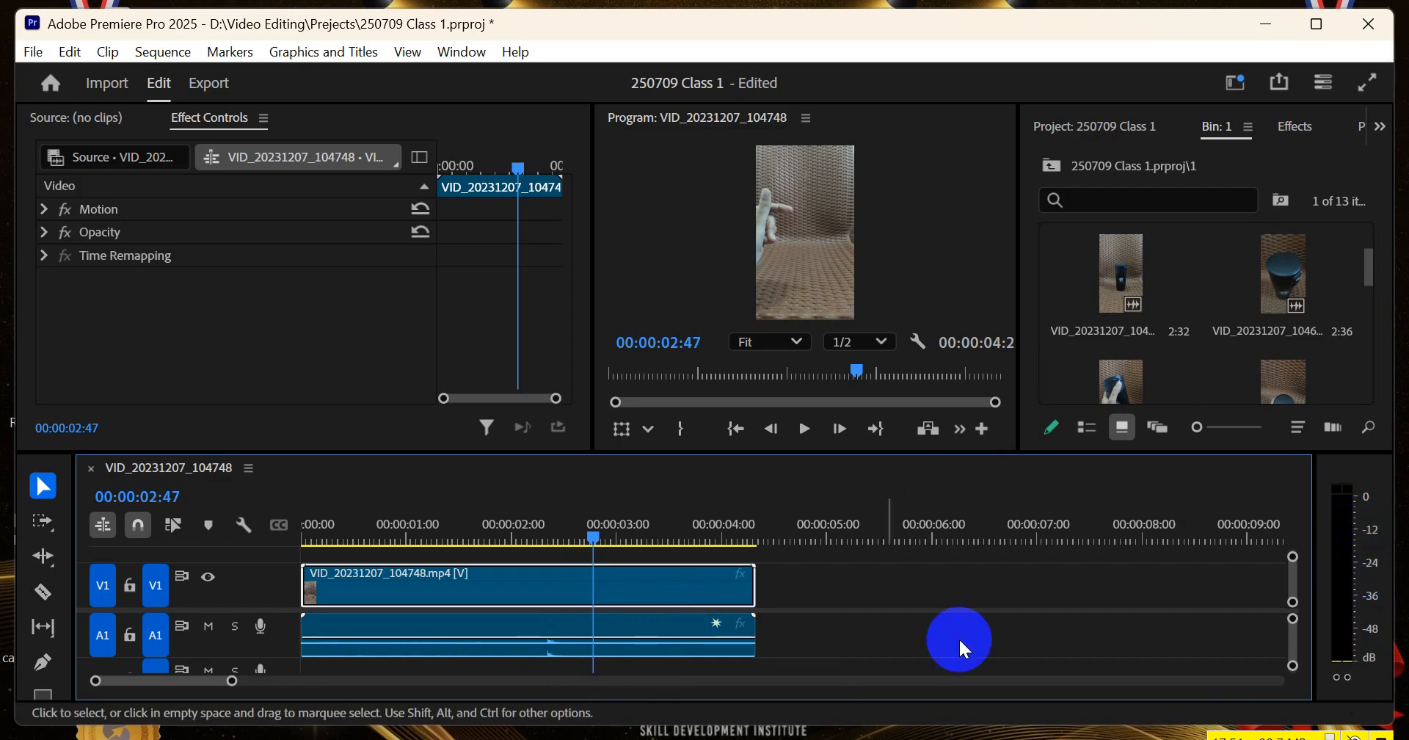
left_click(522, 536)
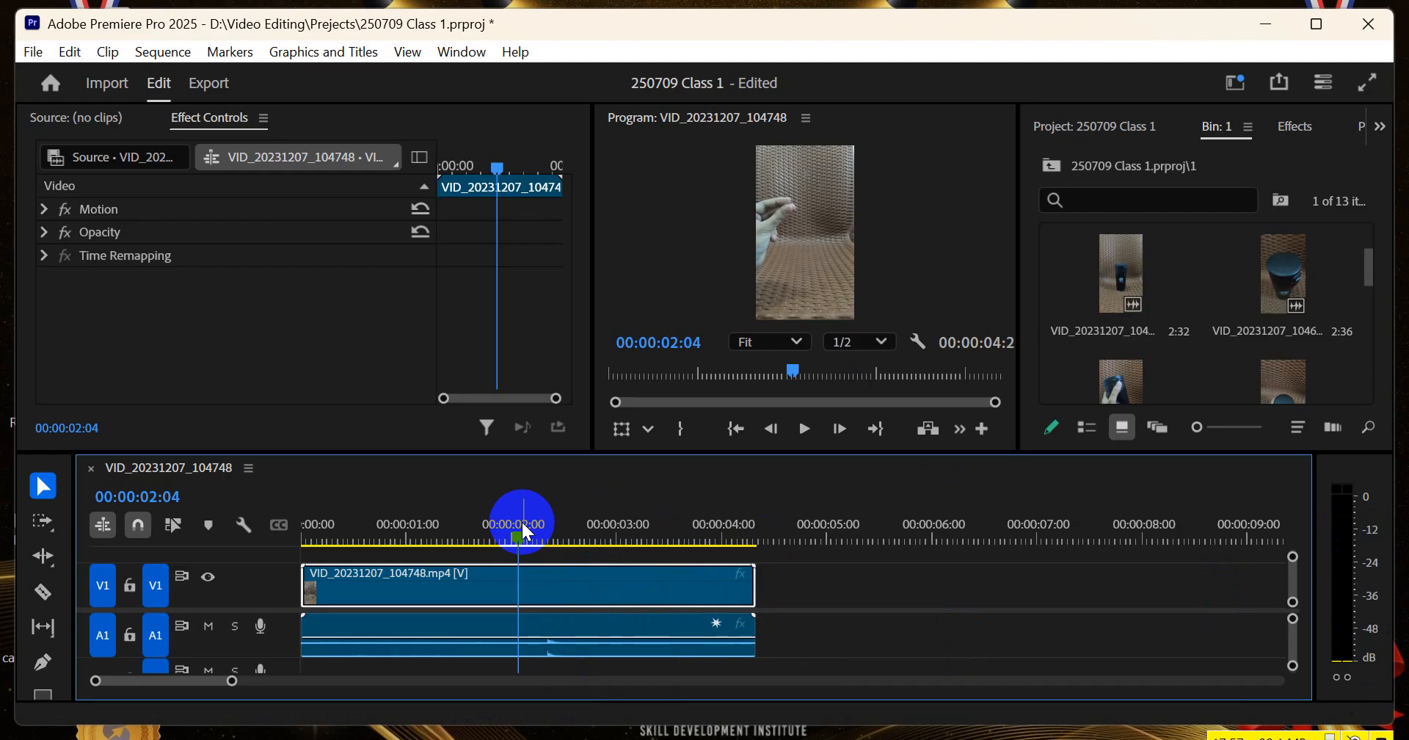
left_click_drag(523, 523, 537, 529)
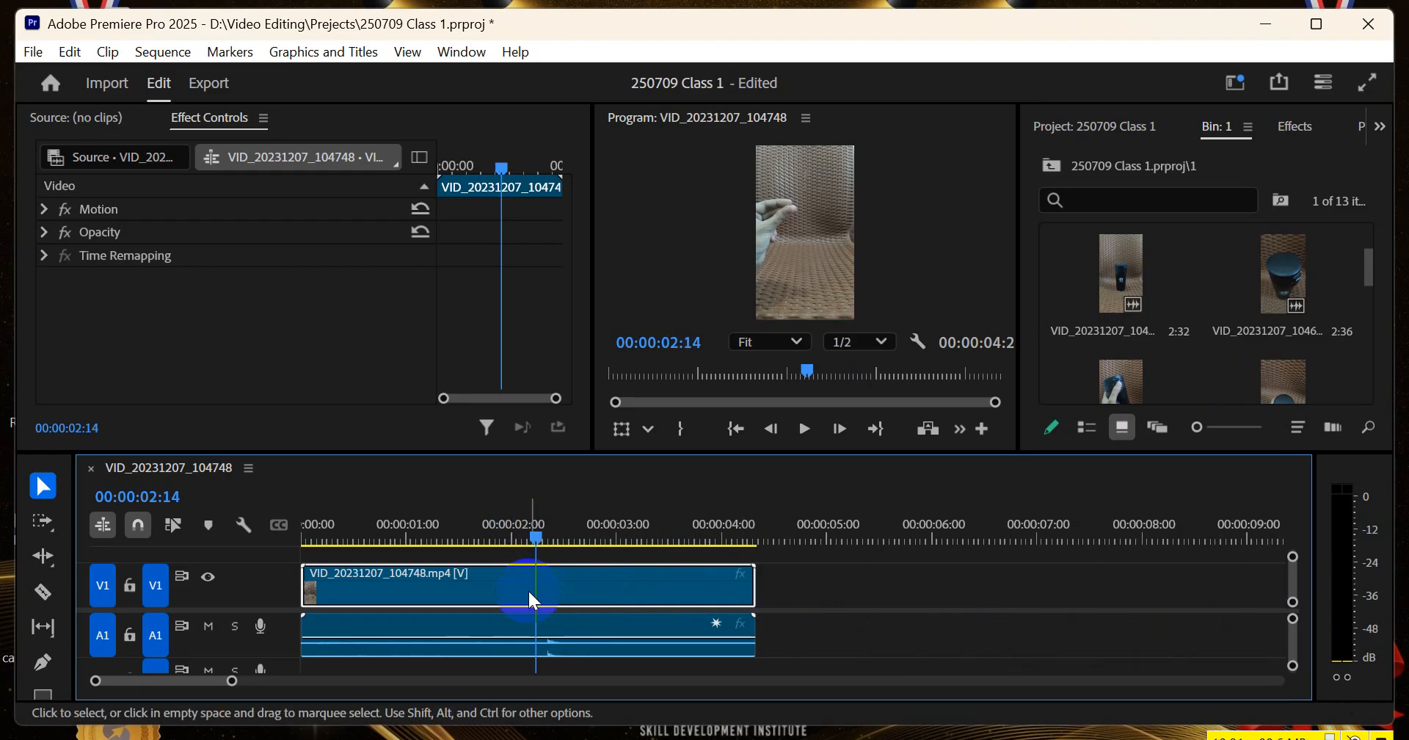
scroll(538, 592, "up", 3)
scroll(539, 592, "down", 1)
scroll(543, 600, "down", 1)
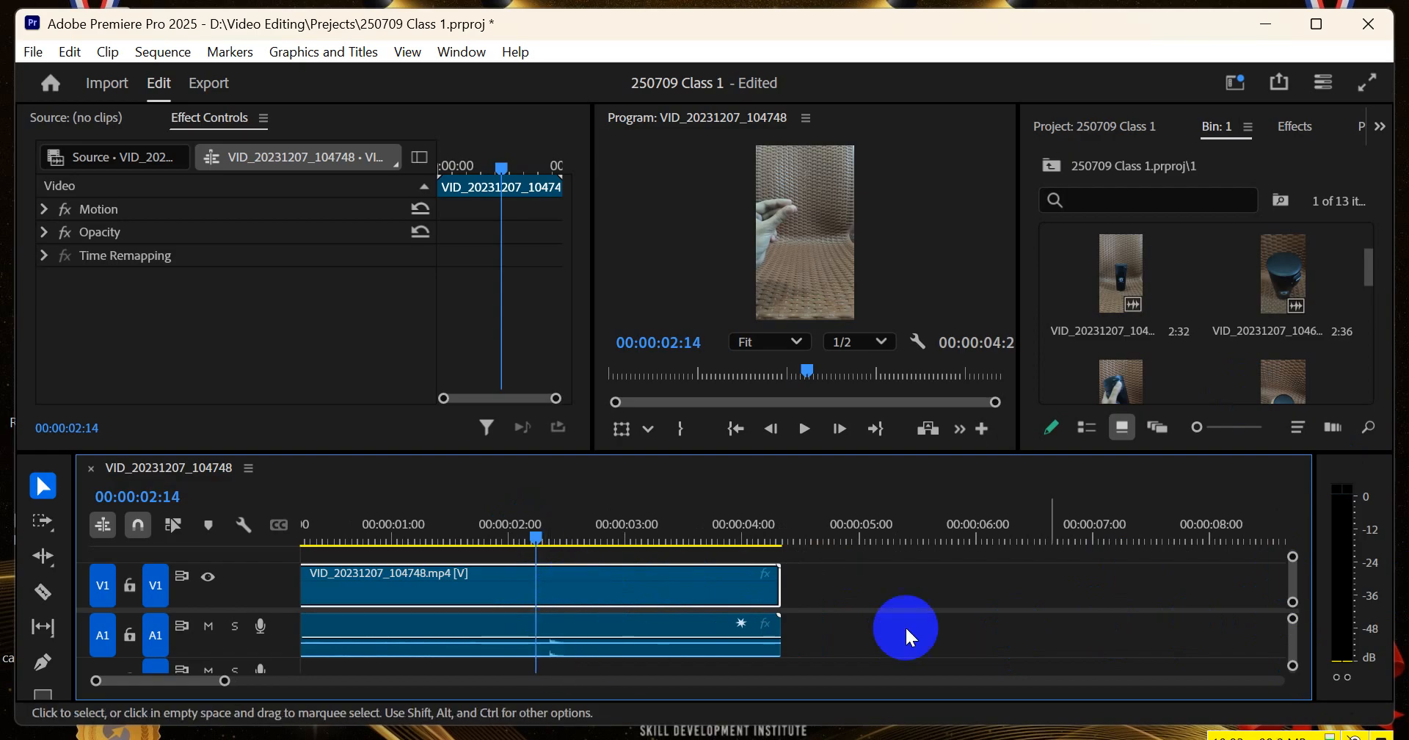
key("space")
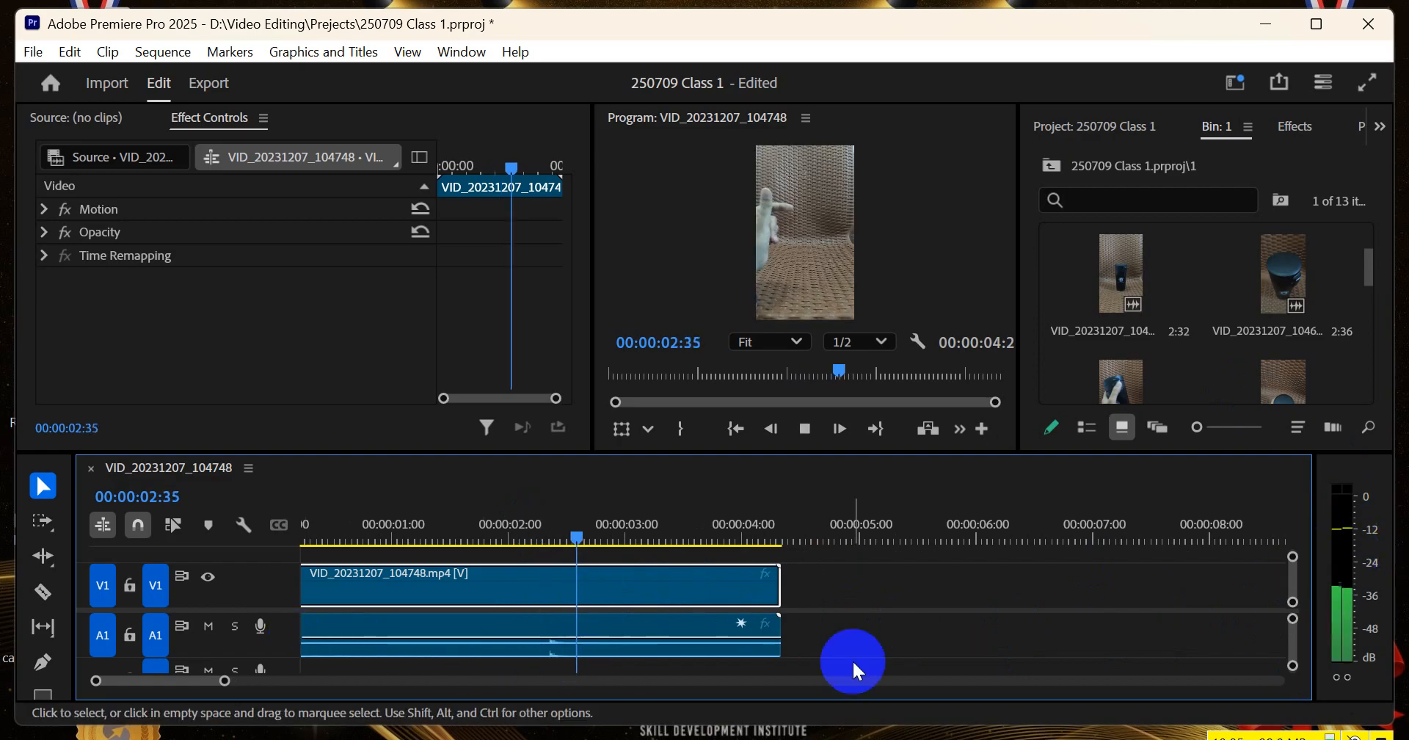
left_click(535, 530)
key("space")
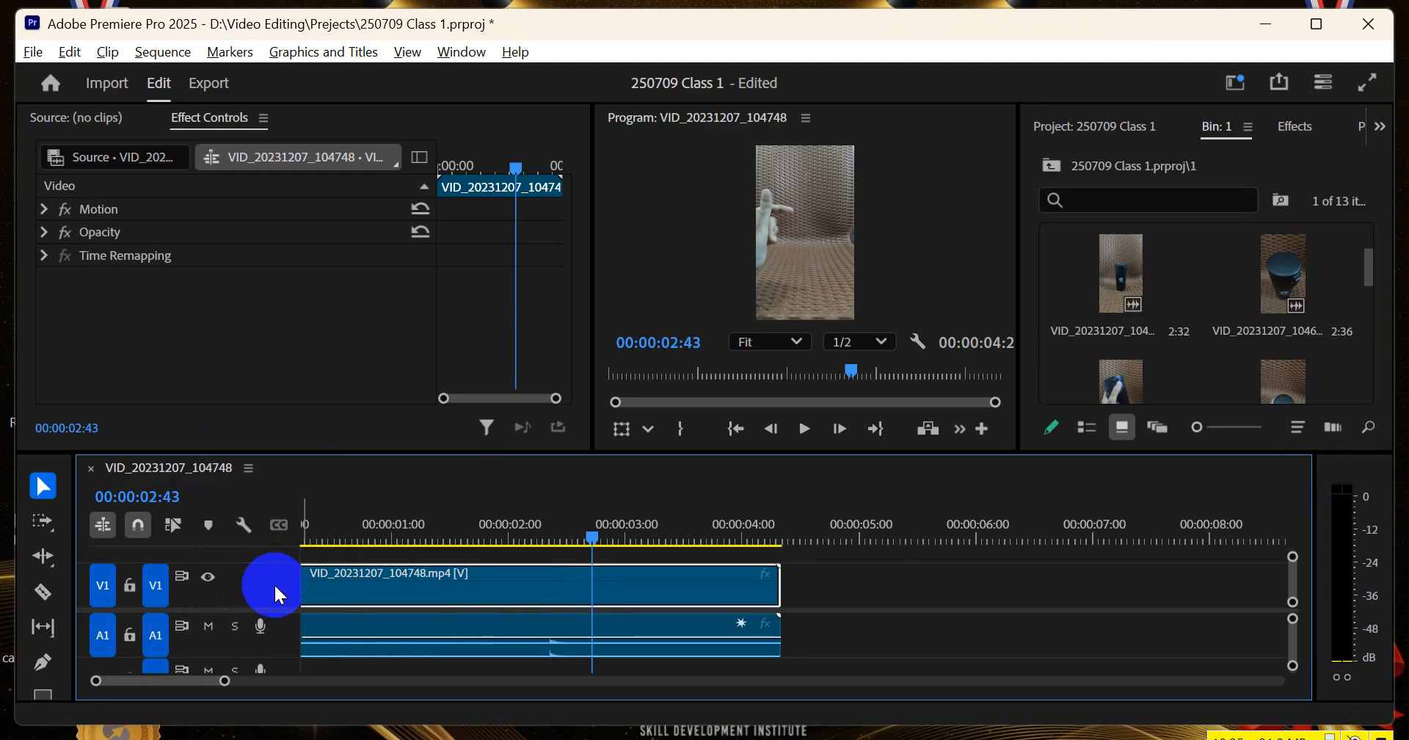
Reduce the heights of tracks V1 and A1 so that the neighbouring tracks V2 and A2 fit in the timeline
scroll(274, 585, "up", 4)
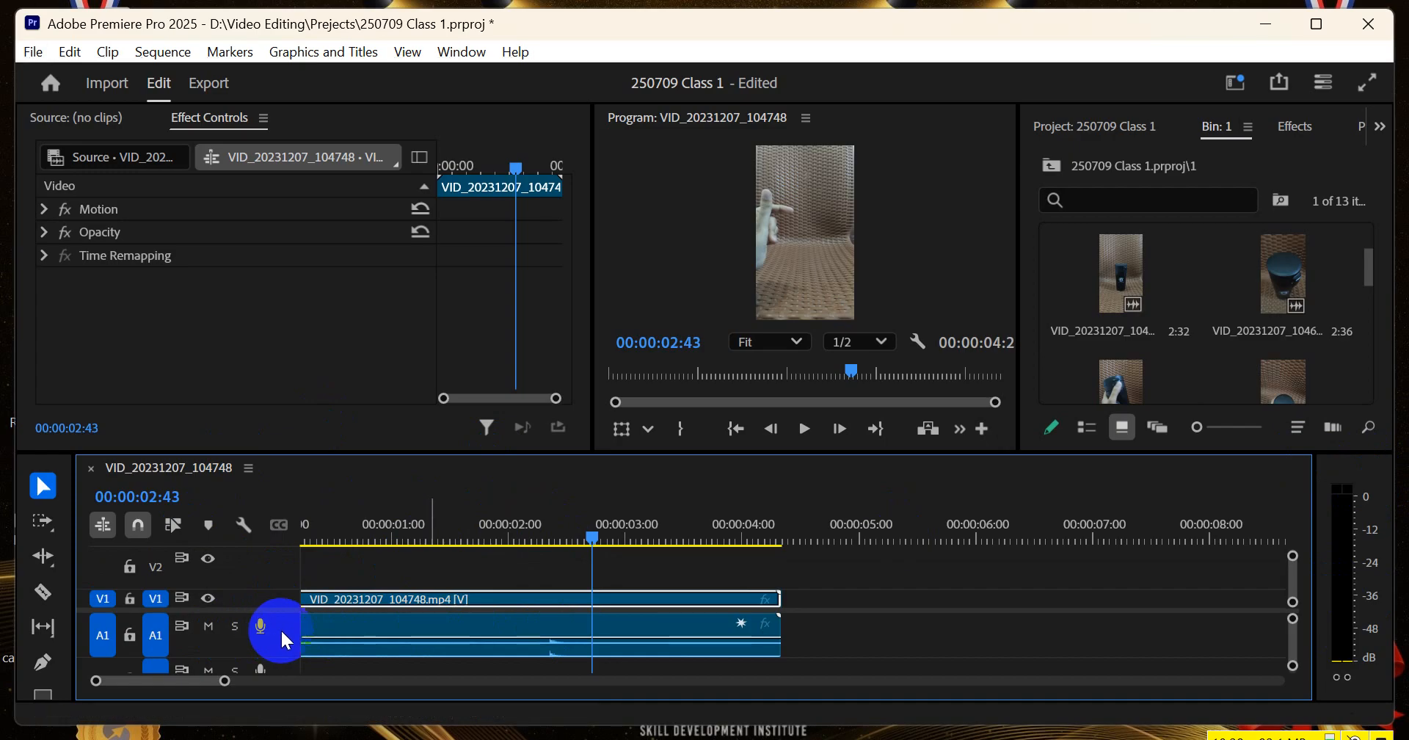
scroll(280, 628, "up", 3)
scroll(280, 628, "up", 1)
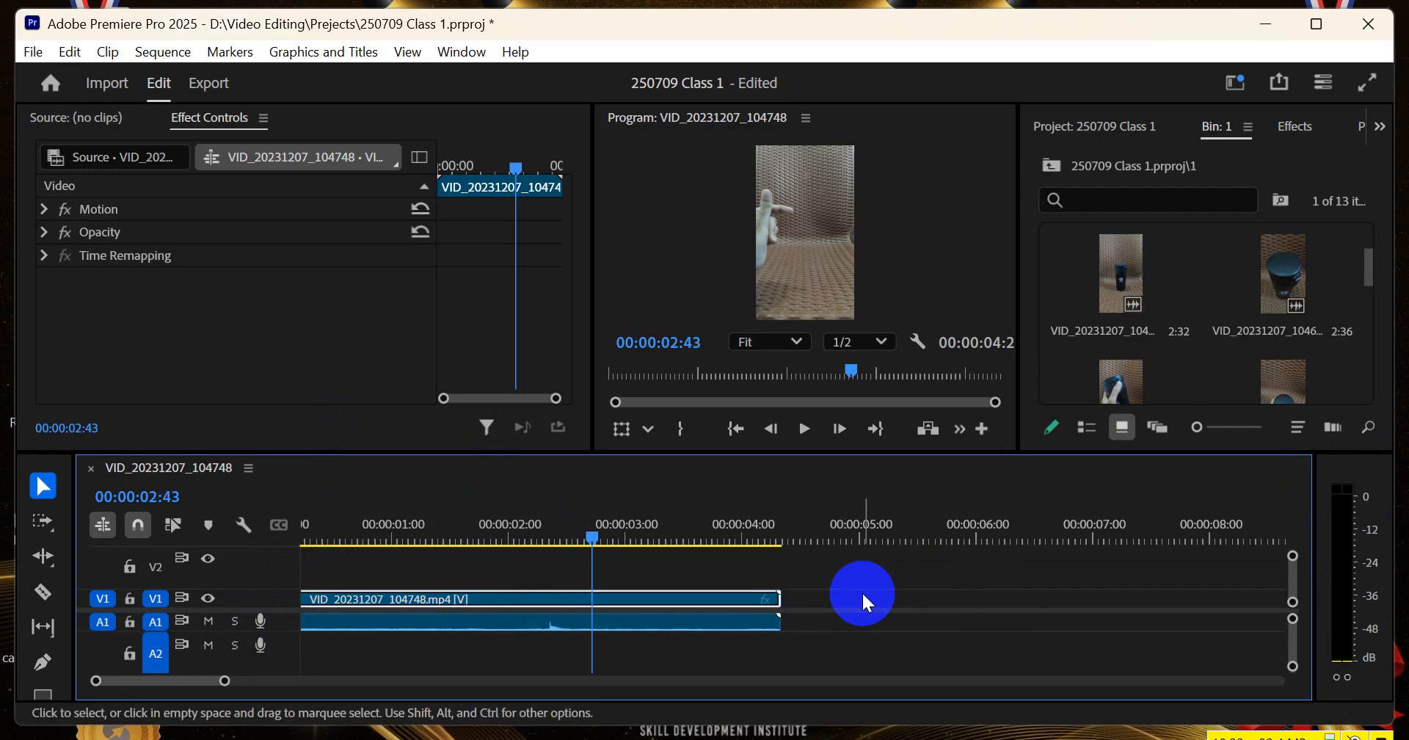
Zoom the timeline out around the clip and return the playhead to the start of the sequence
scroll(863, 592, "down", 4)
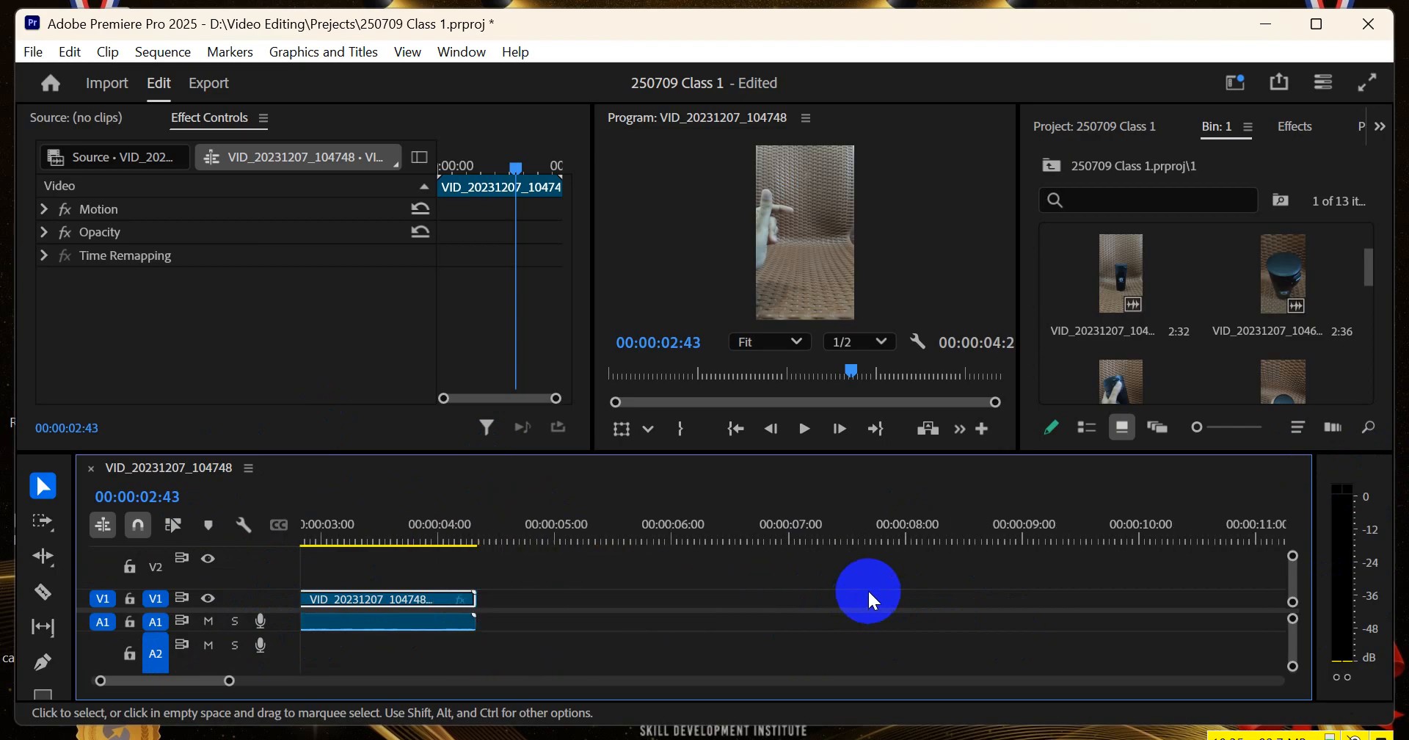
scroll(869, 588, "up", 4)
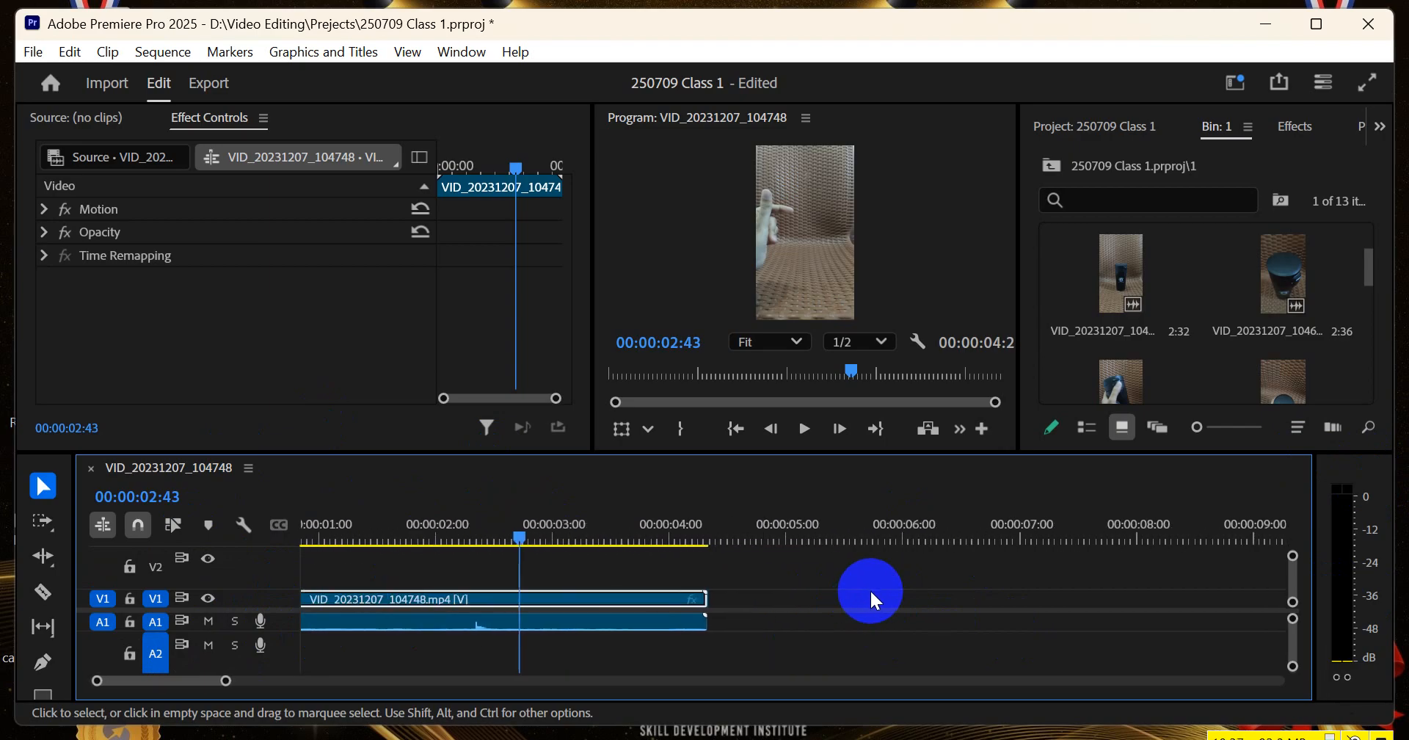
scroll(869, 590, "down", 3)
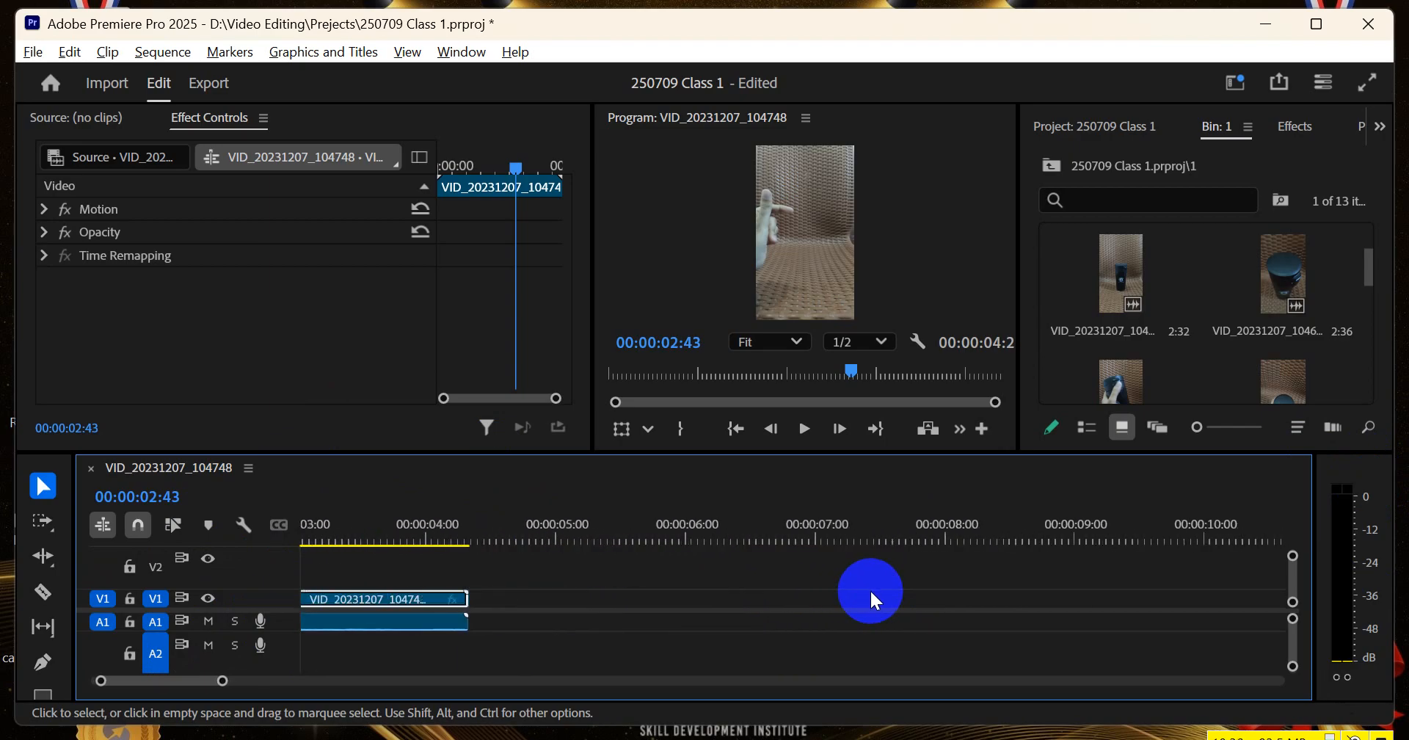
scroll(867, 595, "down", 3)
scroll(868, 594, "up", 2)
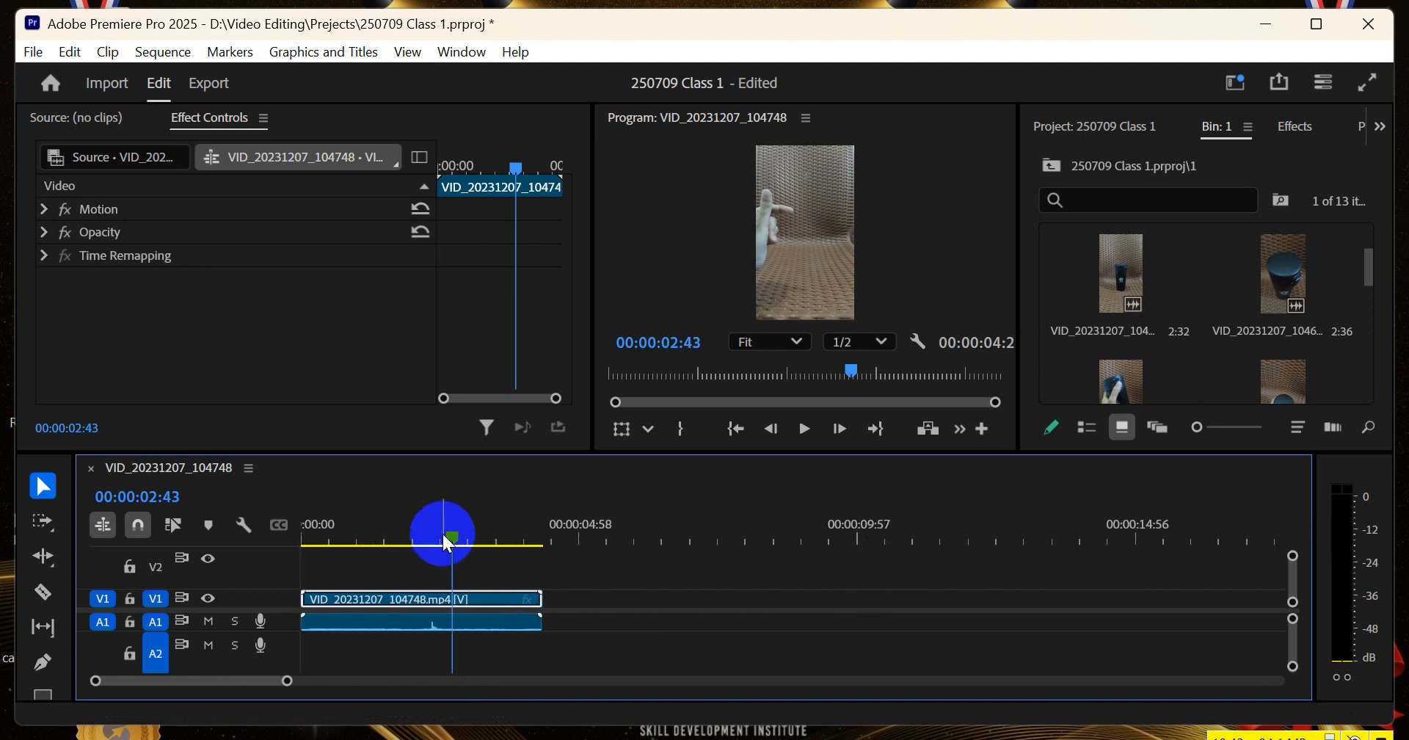
left_click_drag(445, 536, 292, 555)
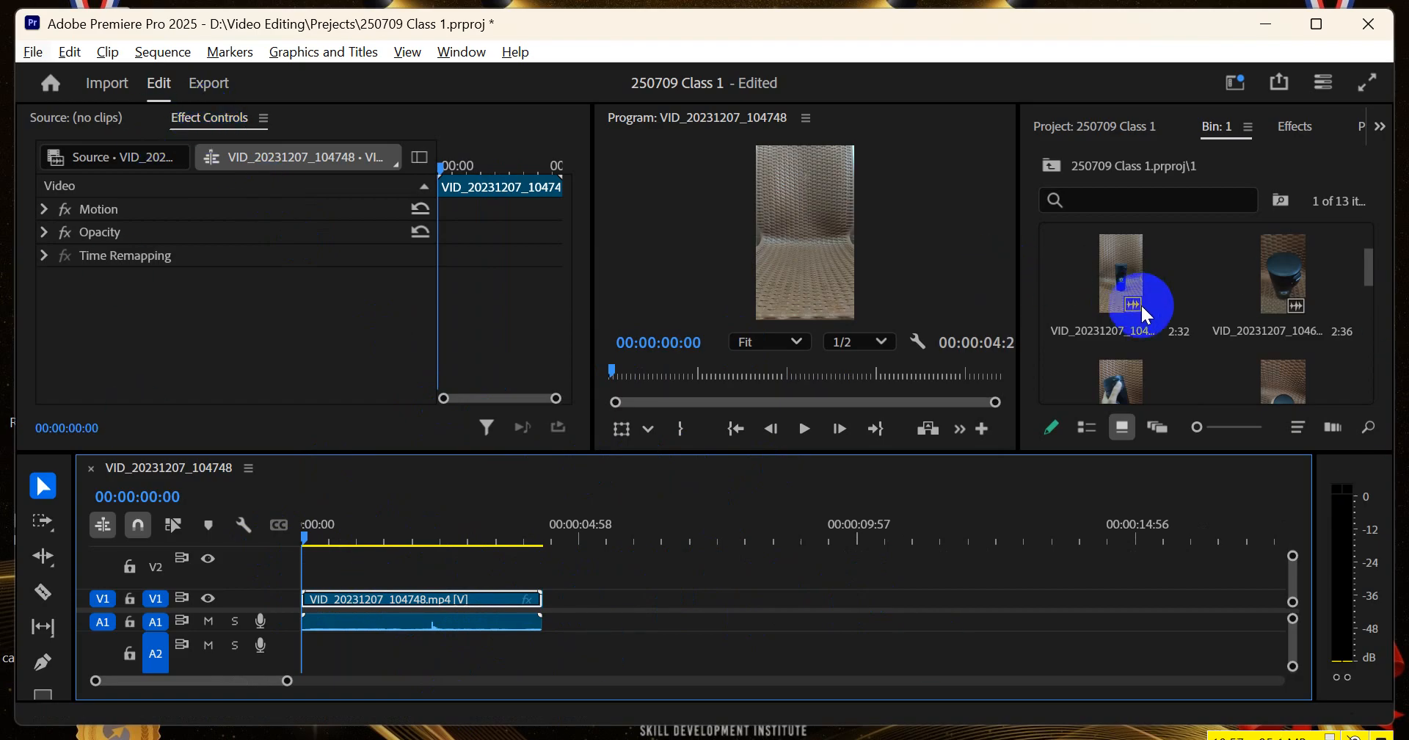
Open the media file properties of VID_20231207_104625.mp4 in bin 1 and examine its frame rate
right_click(1280, 274)
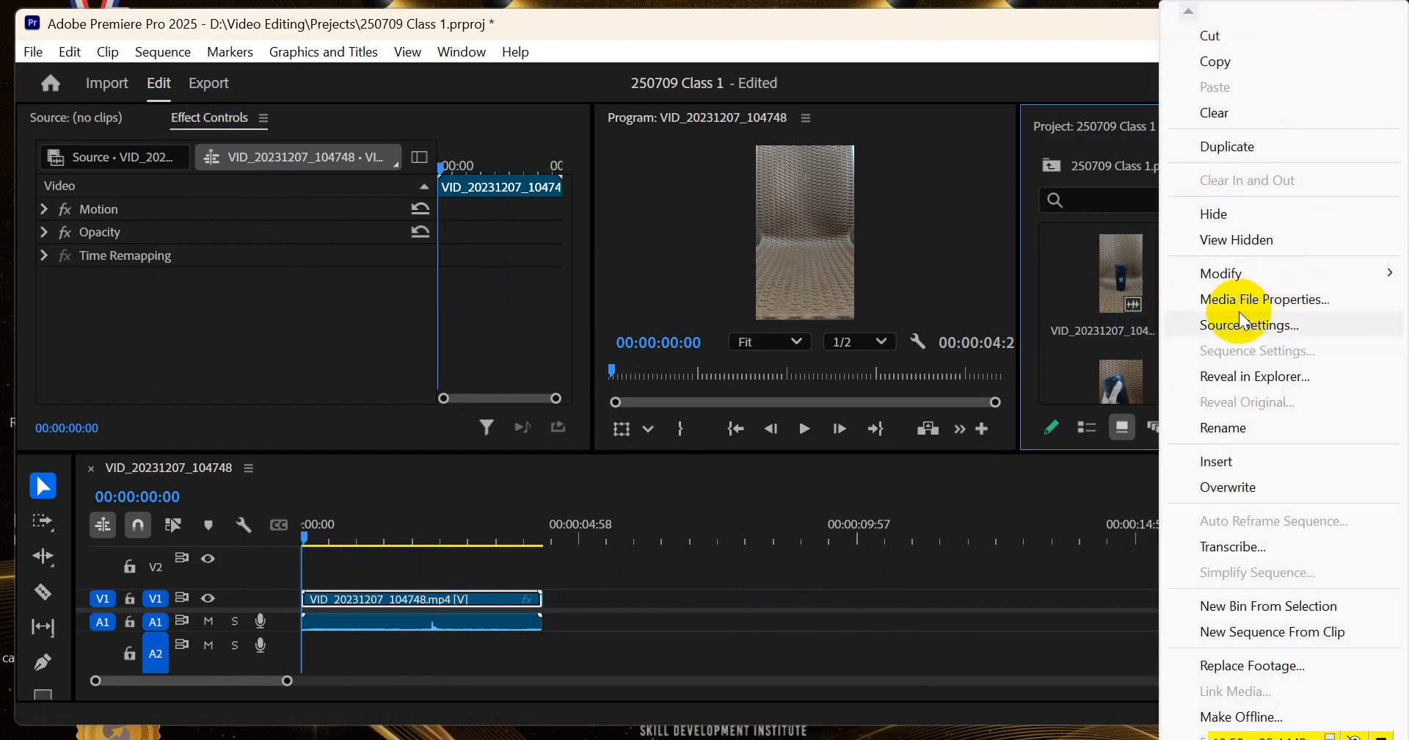
left_click(1028, 522)
left_click(1275, 284)
right_click(1277, 287)
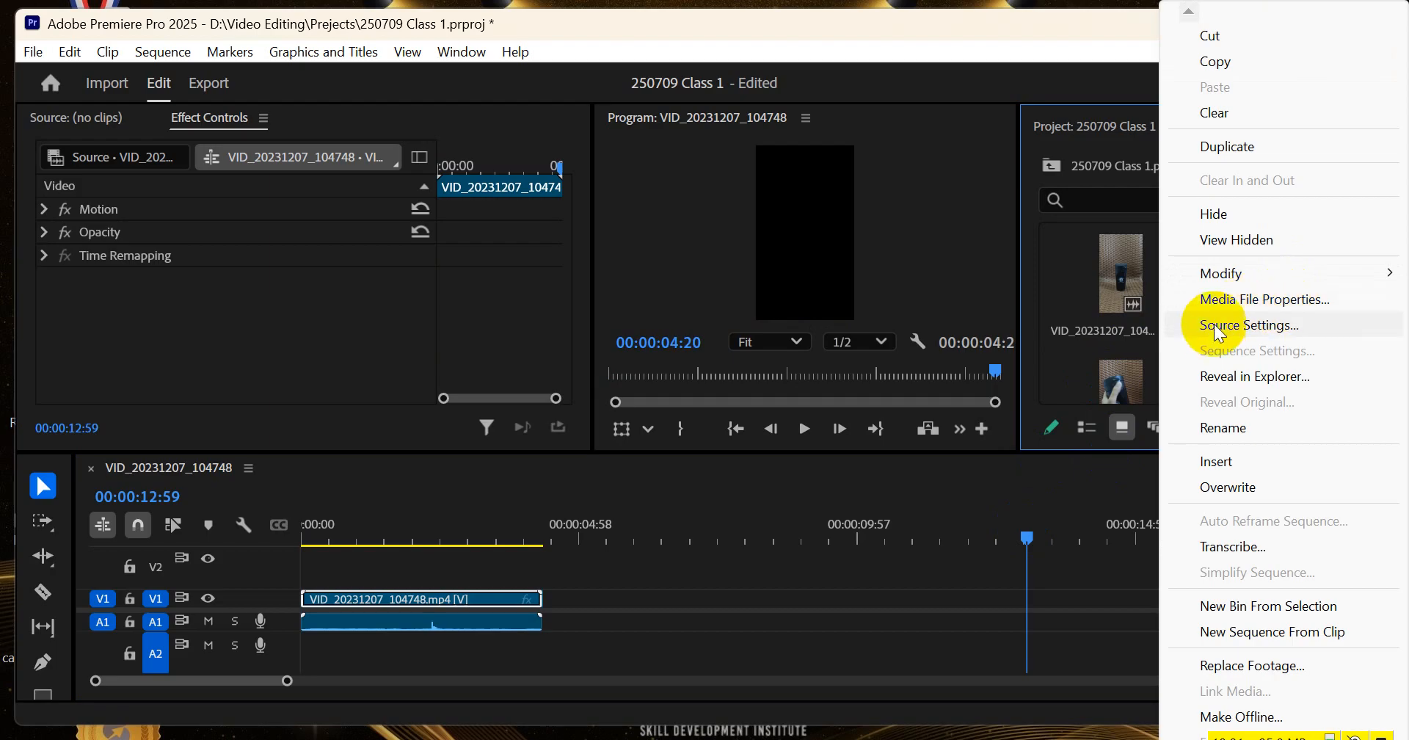
left_click(1265, 300)
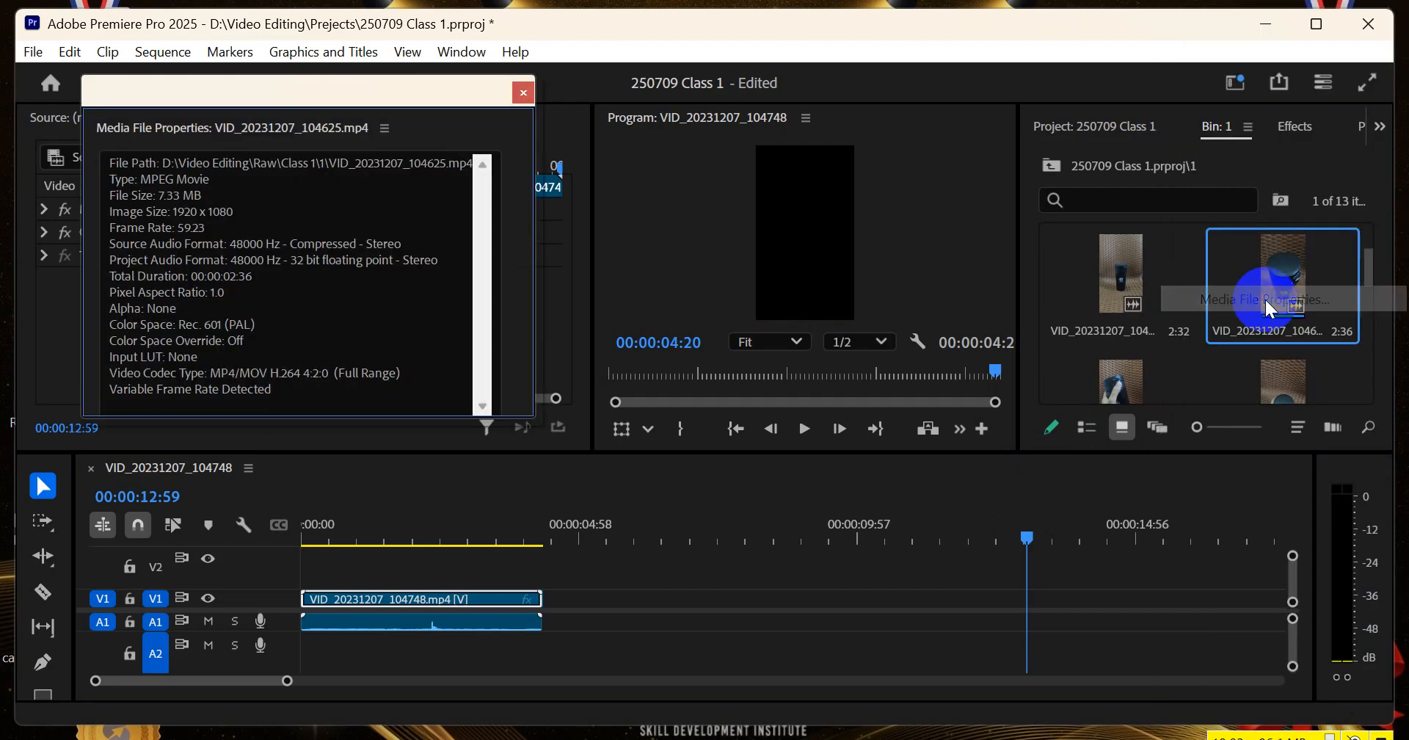
double_click(182, 229)
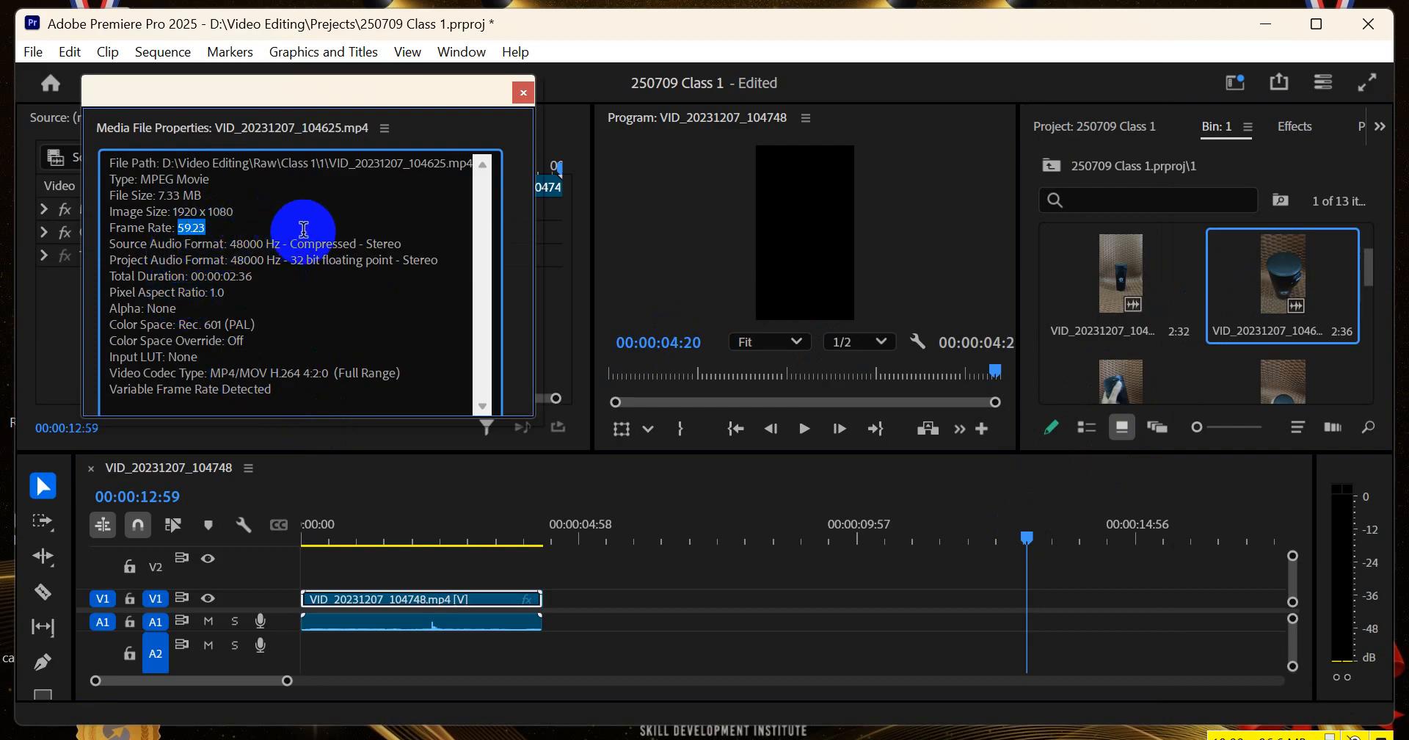
Close the media file properties and return the playhead to the start of the sequence
left_click(527, 94)
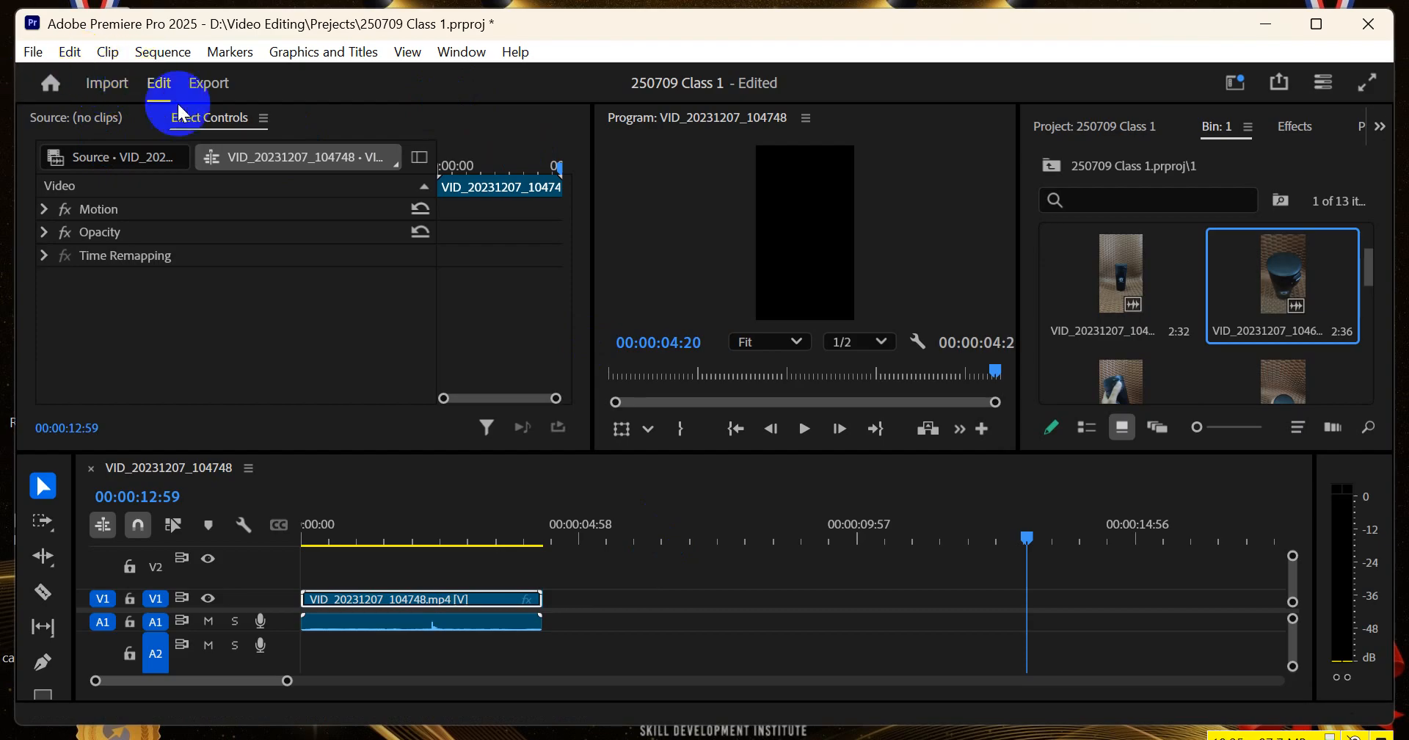
left_click_drag(434, 530, 256, 559)
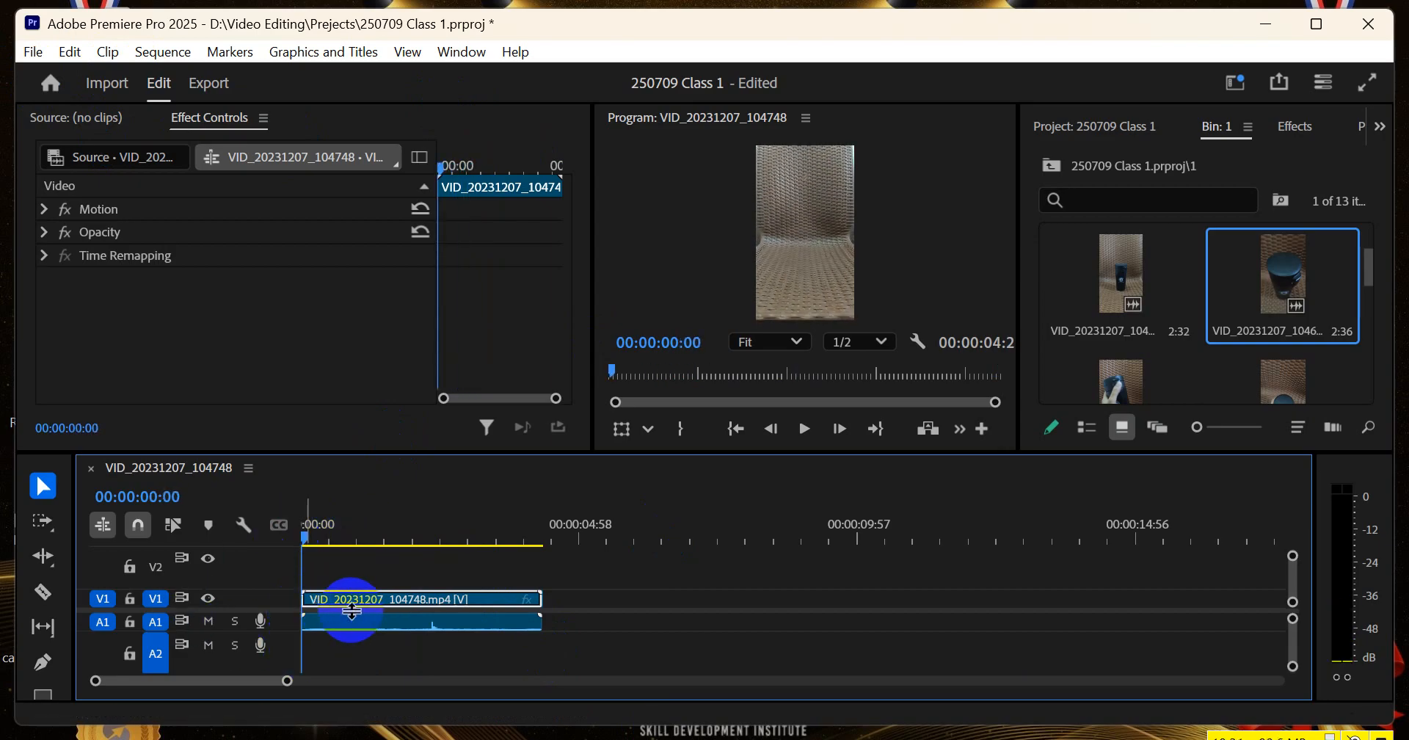
Scrub through the individual frames of the sequence up to 00:00:01:00 to examine how many frames make one second
scroll(332, 591, "up", 6)
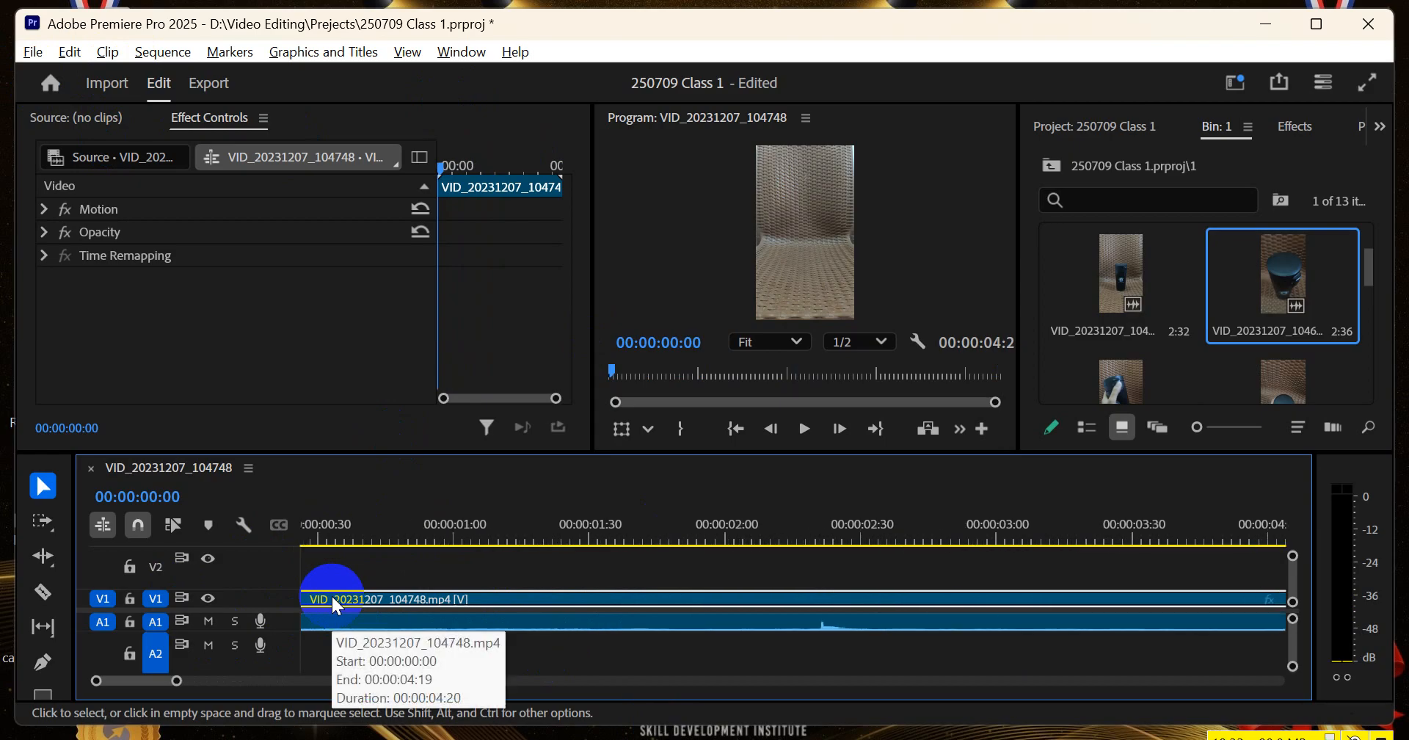
scroll(332, 593, "up", 2)
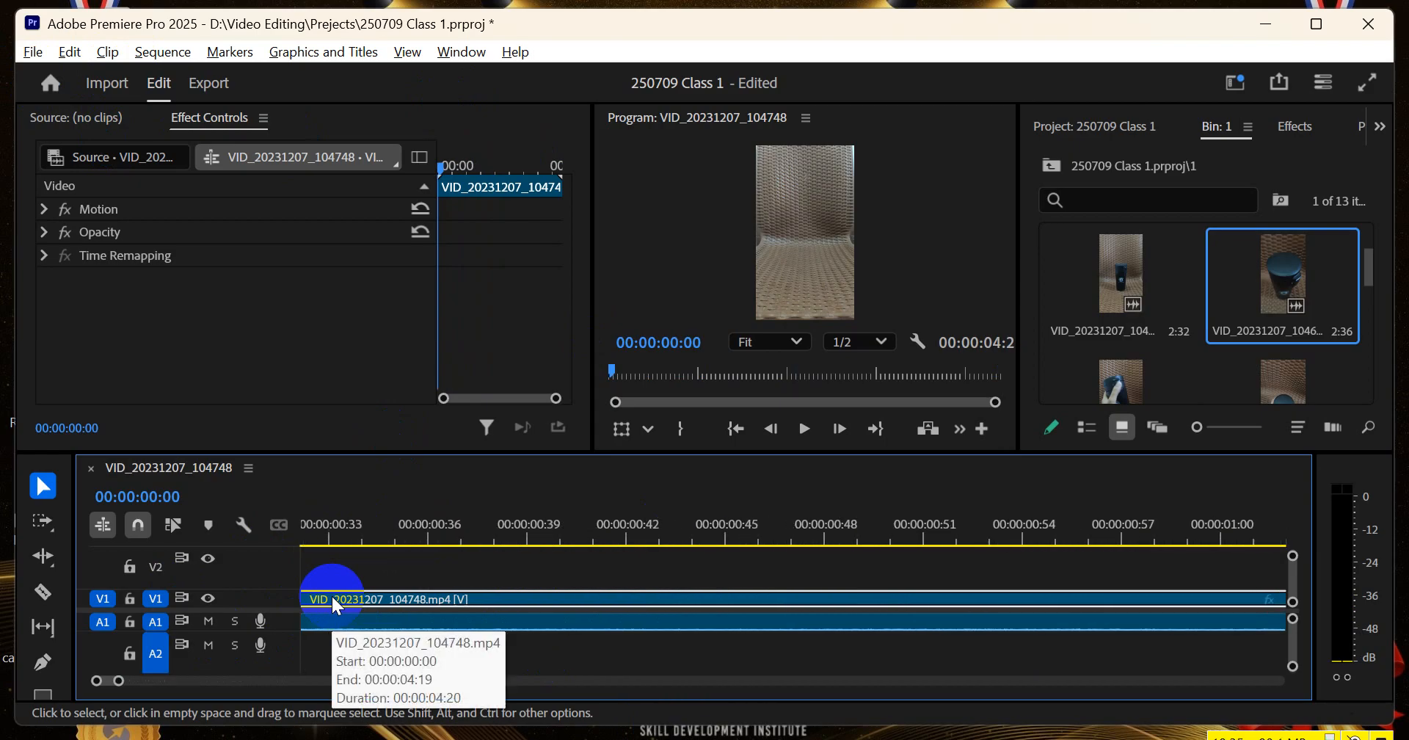
left_click(361, 535)
left_click_drag(358, 534, 479, 541)
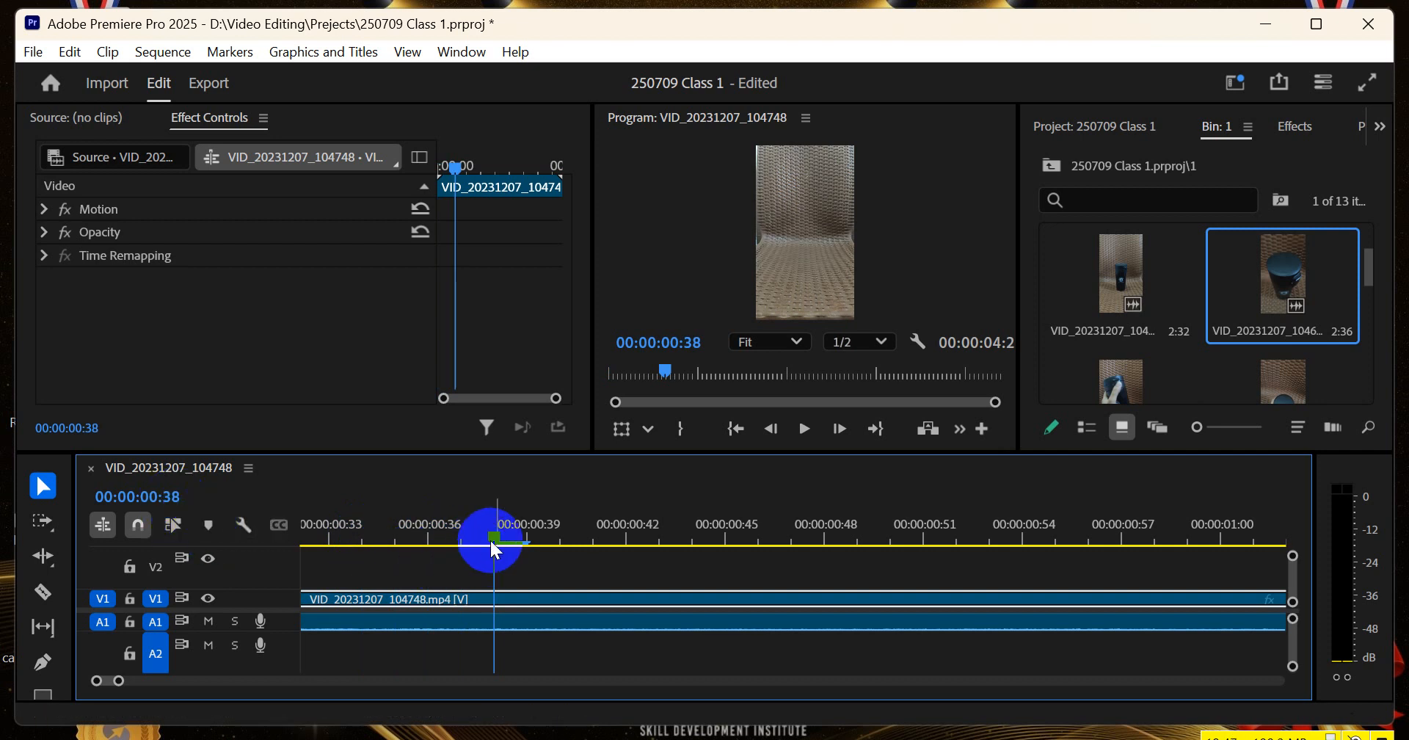
left_click_drag(494, 539, 1132, 569)
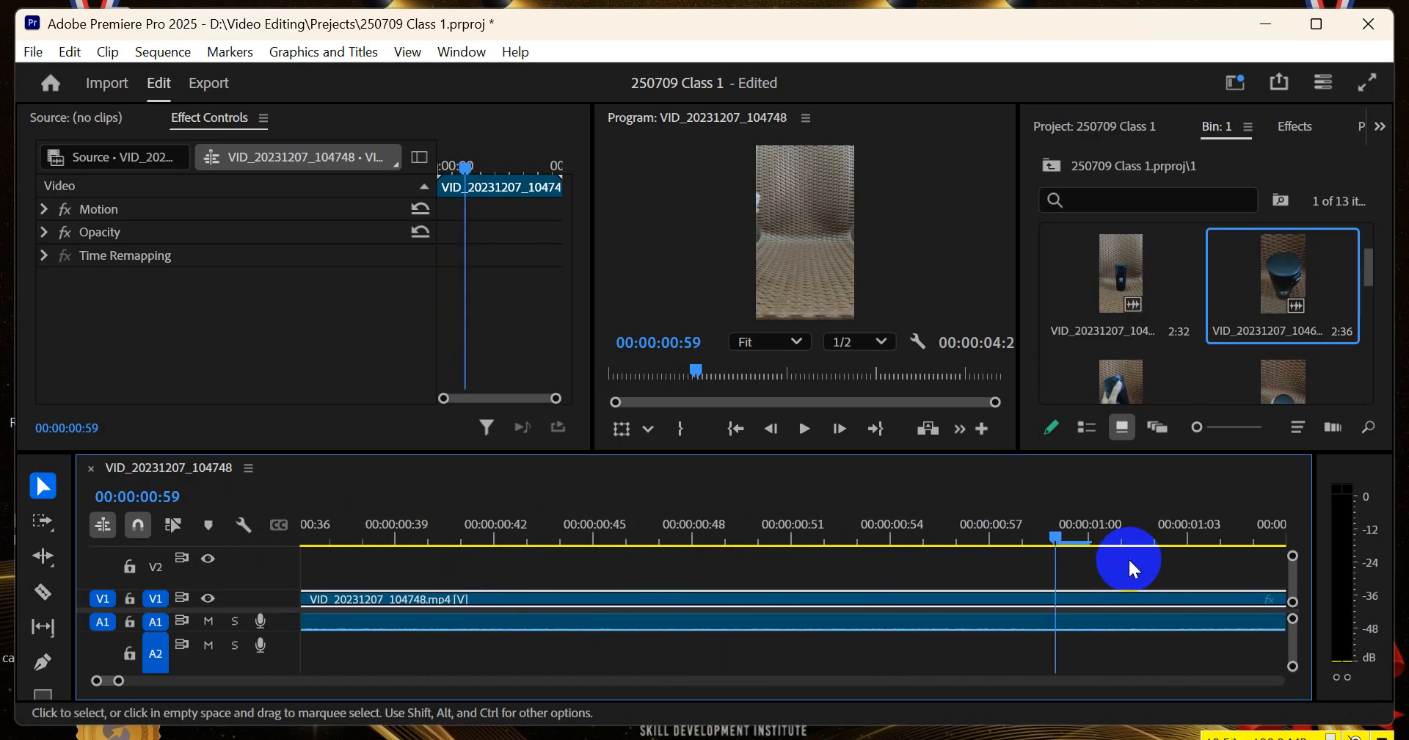
left_click(1066, 544)
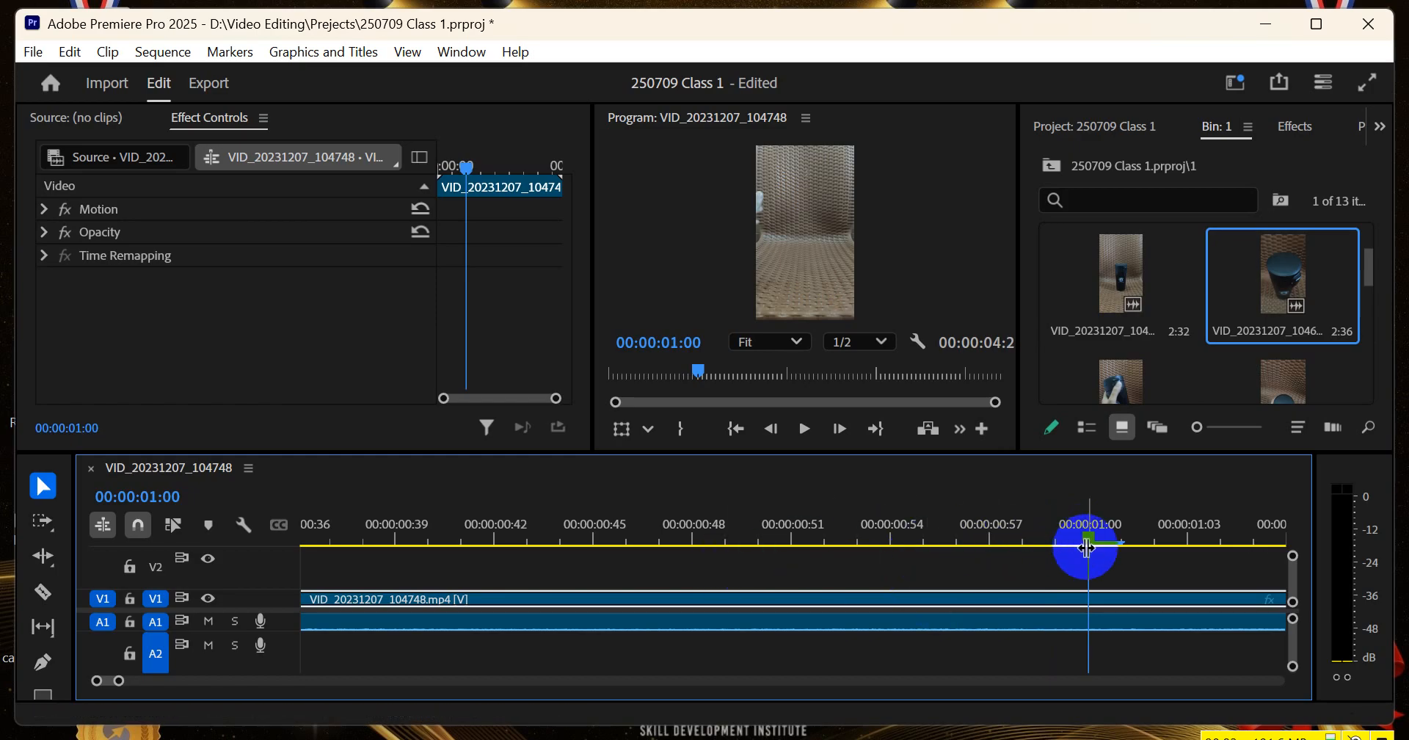
scroll(1087, 559, "down", 7)
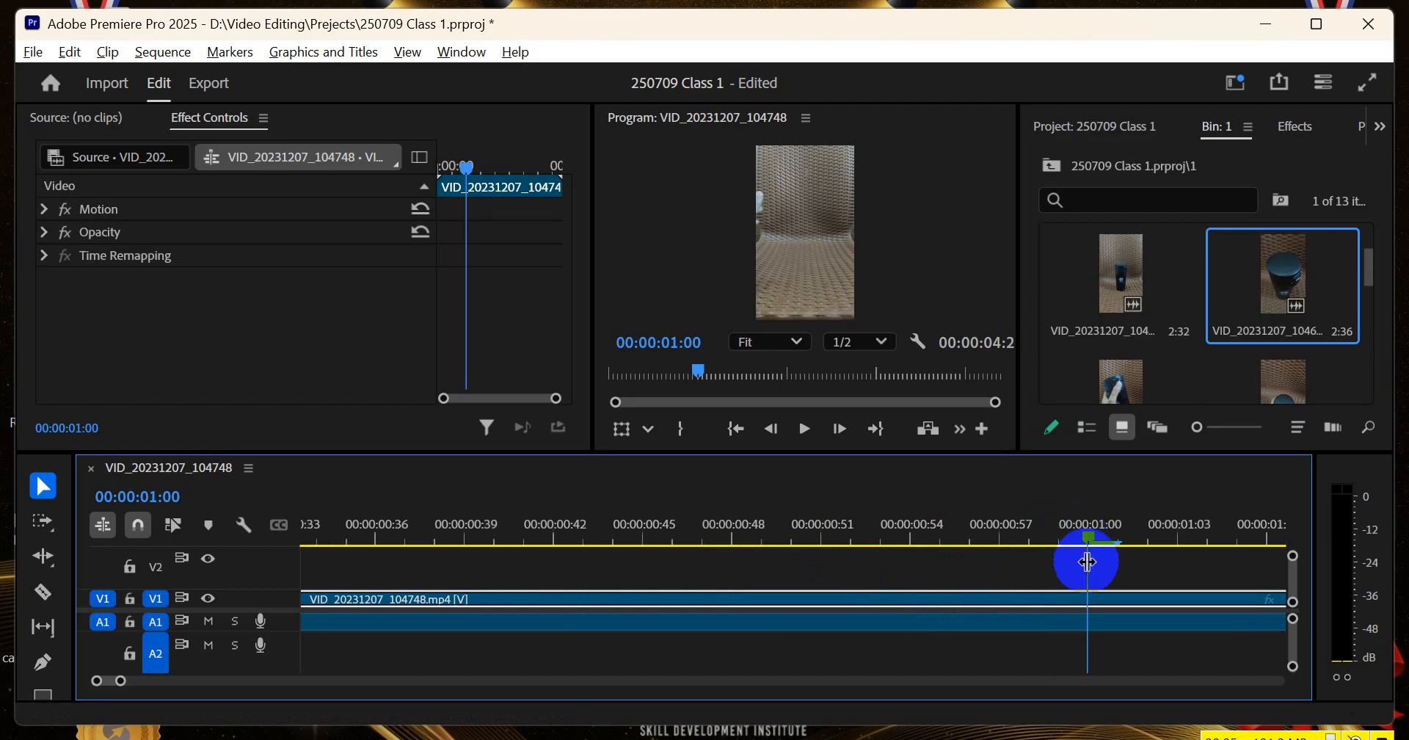
scroll(371, 621, "down", 5)
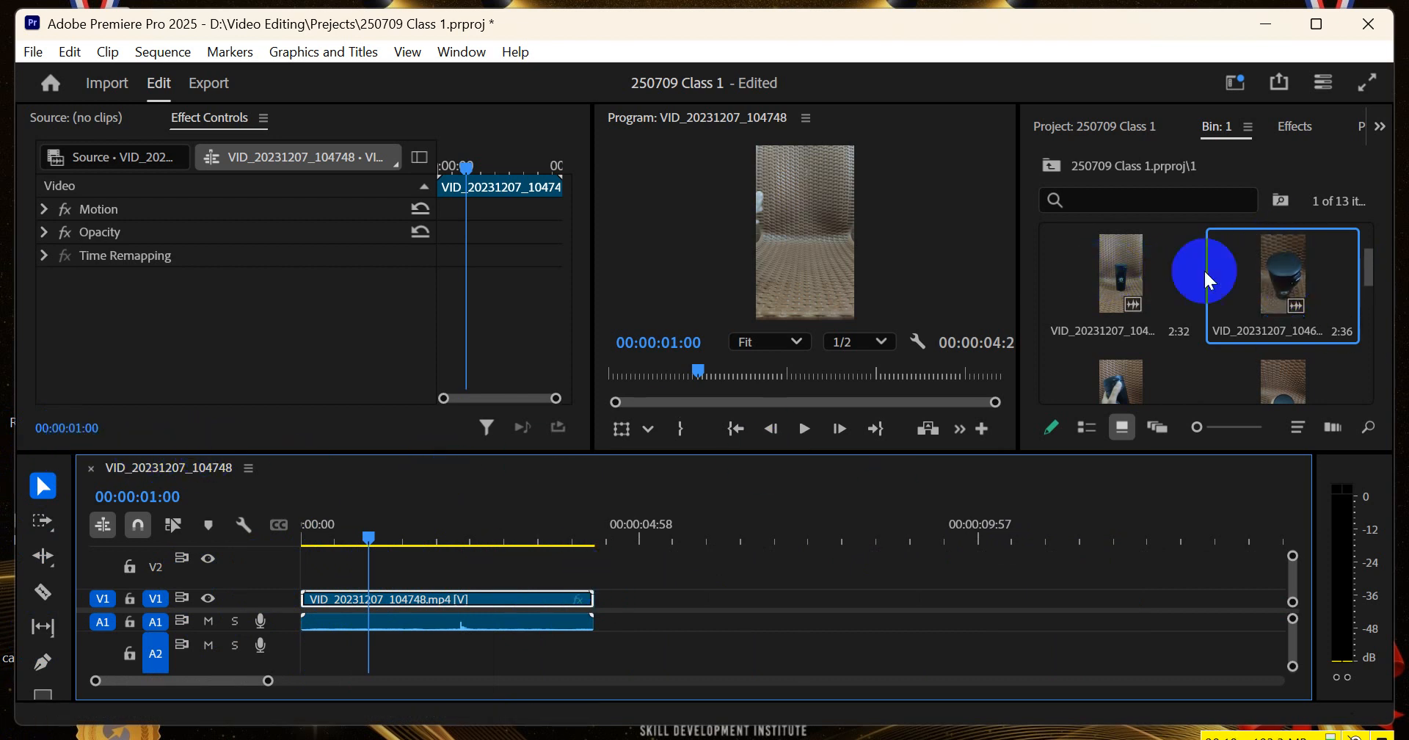
Load VID_20231207_104625.mp4 from bin 1 into the Source Monitor and scrub it to 00:00:00:39
double_click(1278, 273)
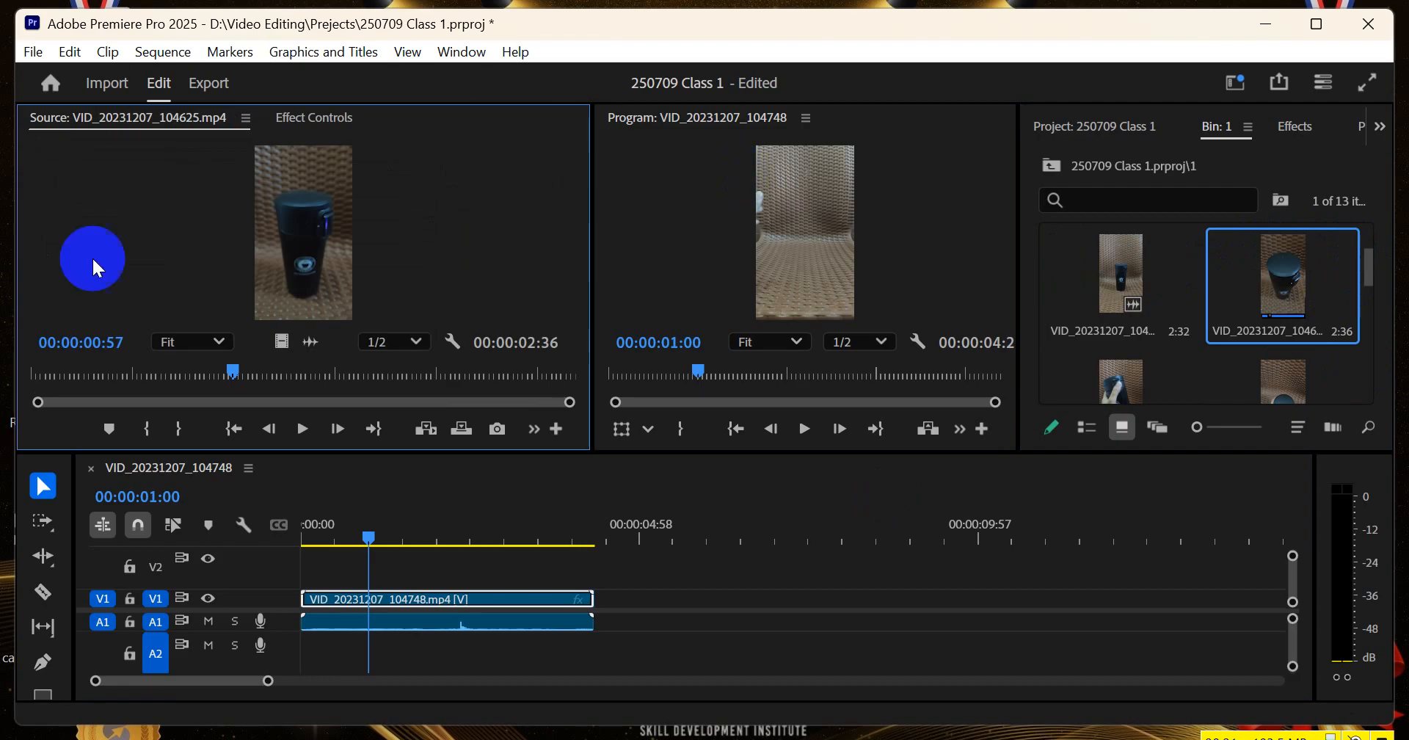
left_click_drag(70, 371, 167, 375)
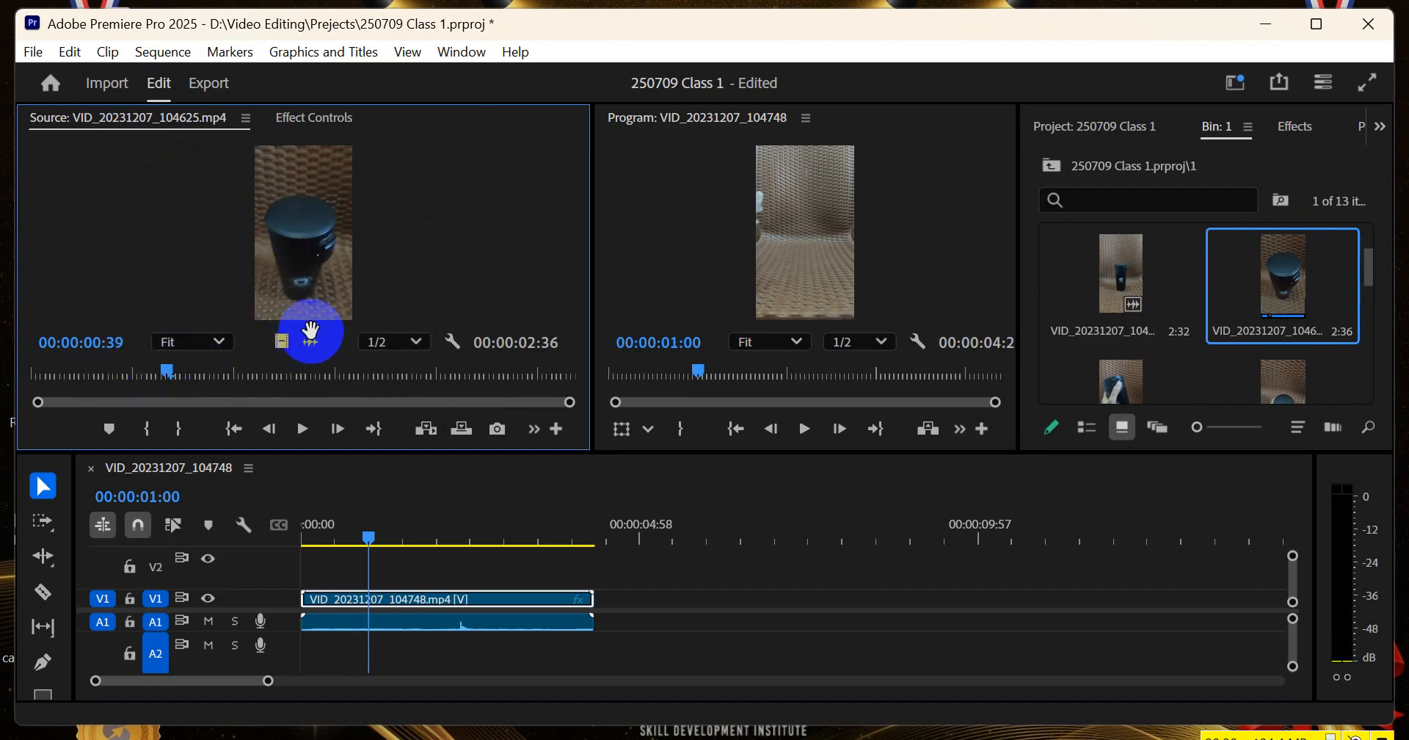
left_click_drag(315, 337, 563, 509)
left_click_drag(281, 339, 311, 214)
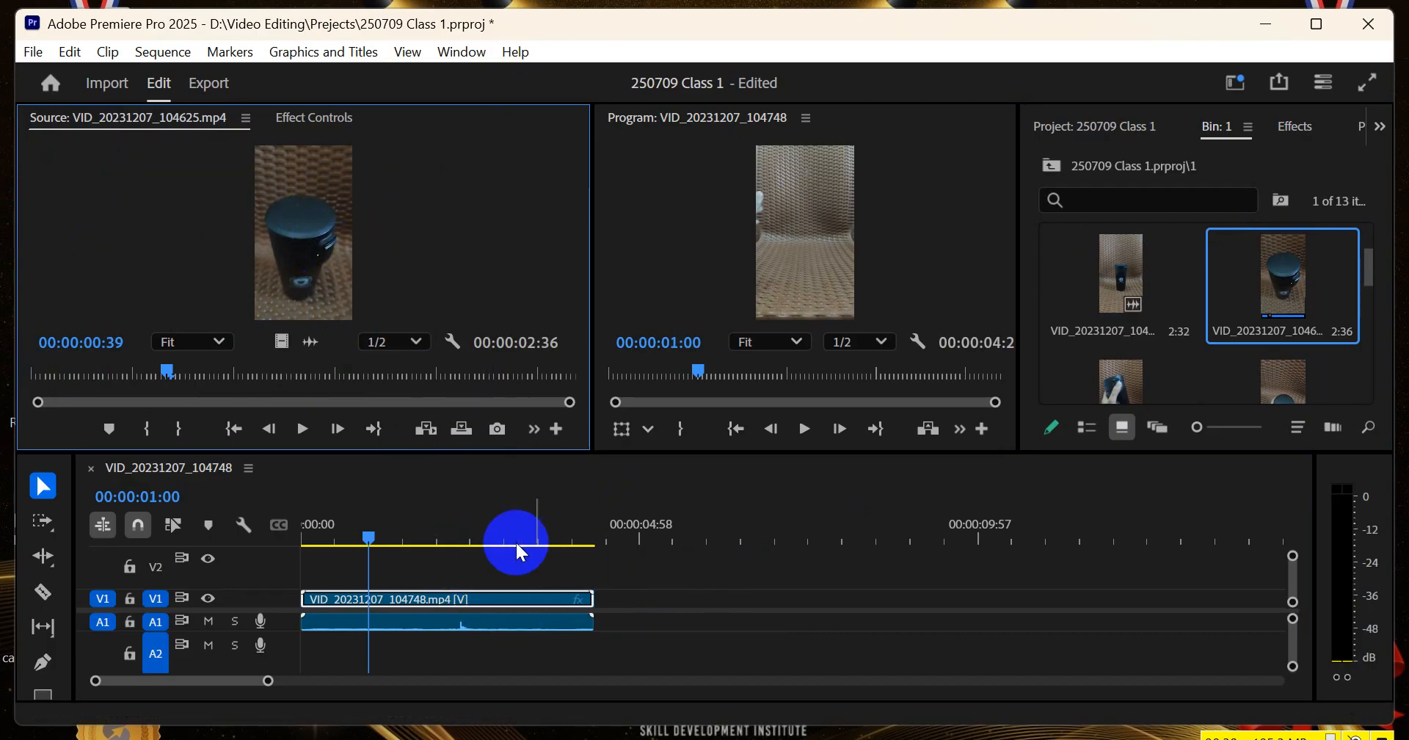
Scrub the playhead past the end of the timeline clip and back to 00:00:00:41, comparing the Program Monitor picture
scroll(543, 545, "down", 1)
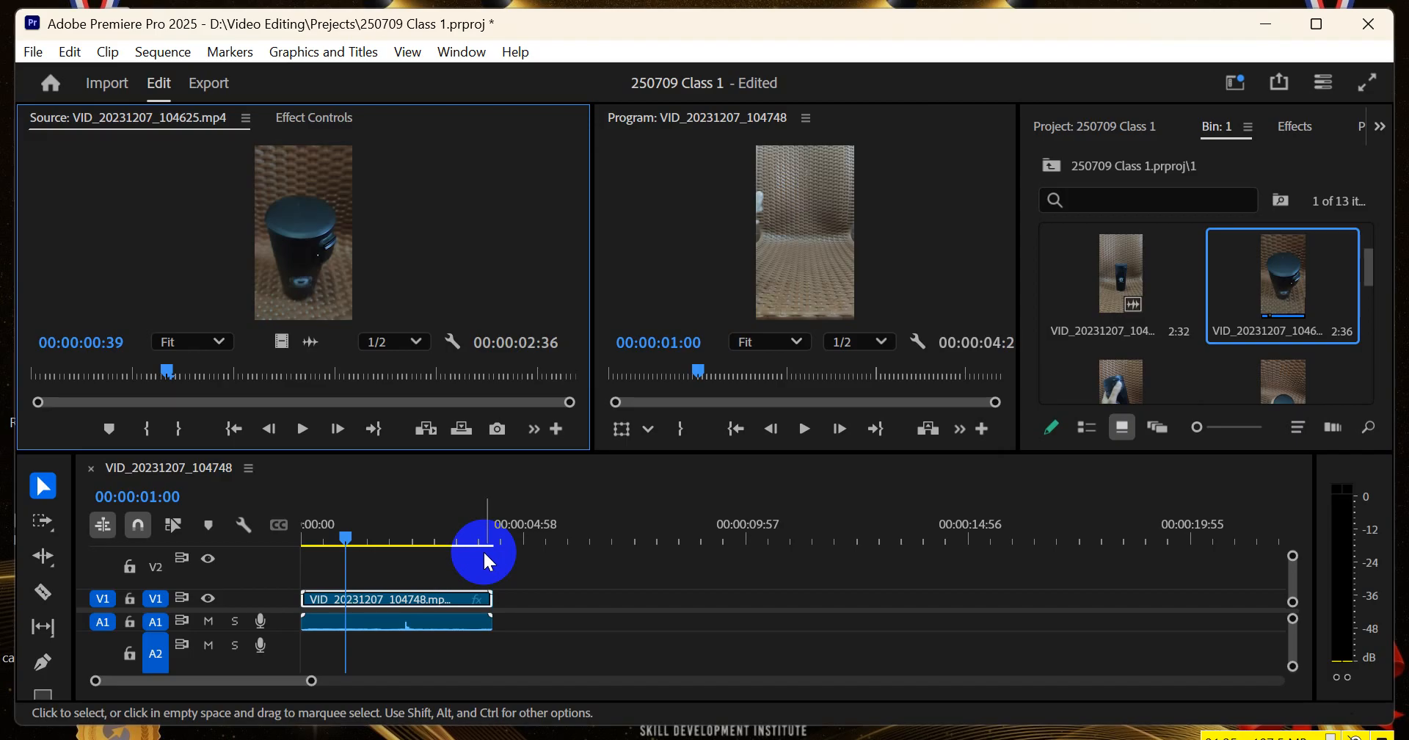
scroll(1222, 301, "down", 2)
scroll(1220, 292, "up", 2)
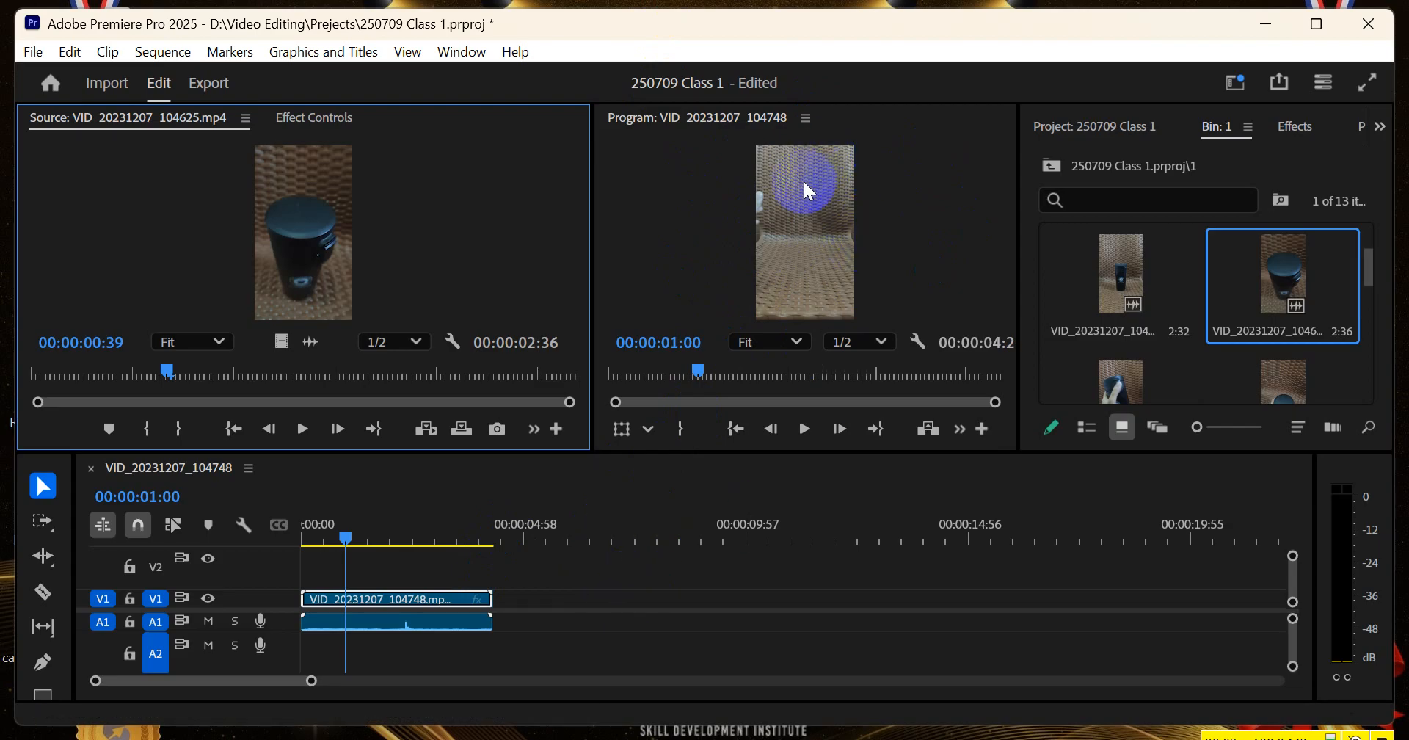
left_click_drag(530, 539, 575, 541)
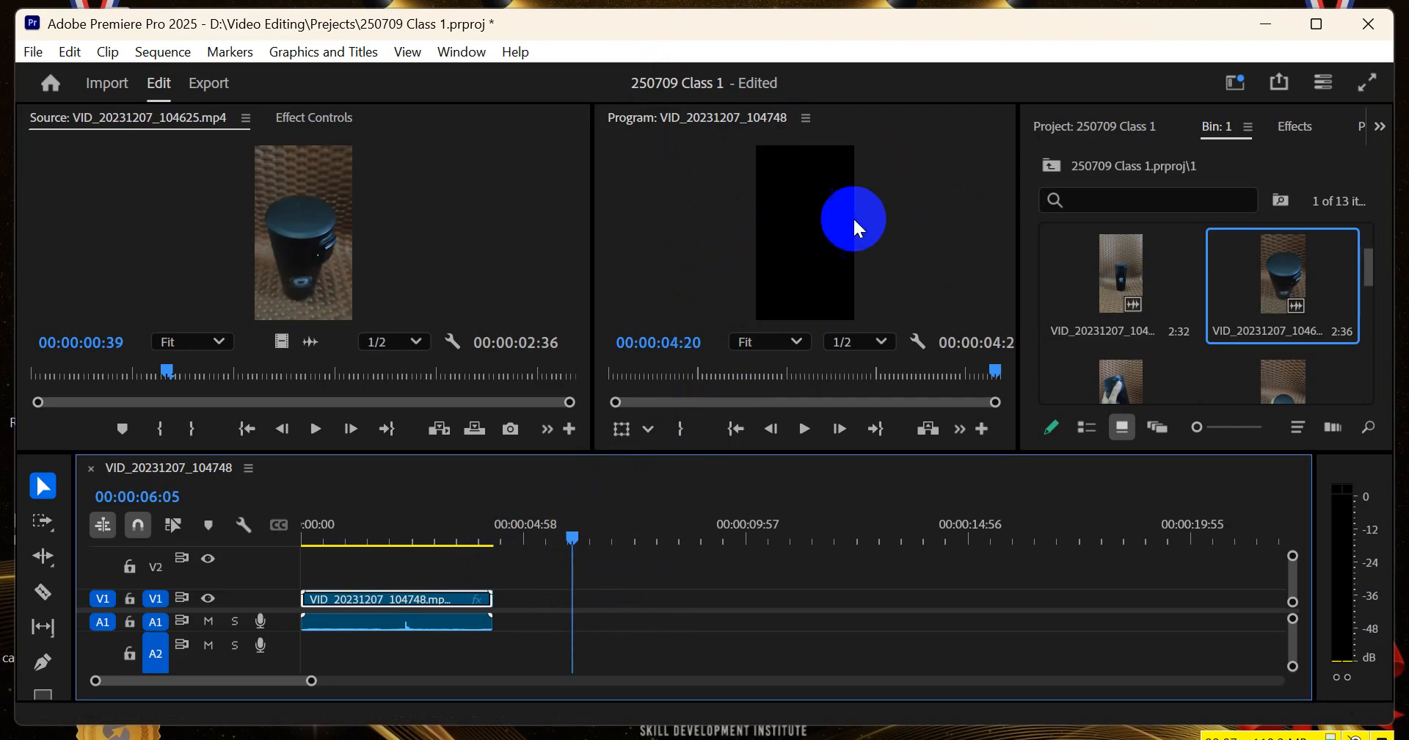
left_click(362, 532)
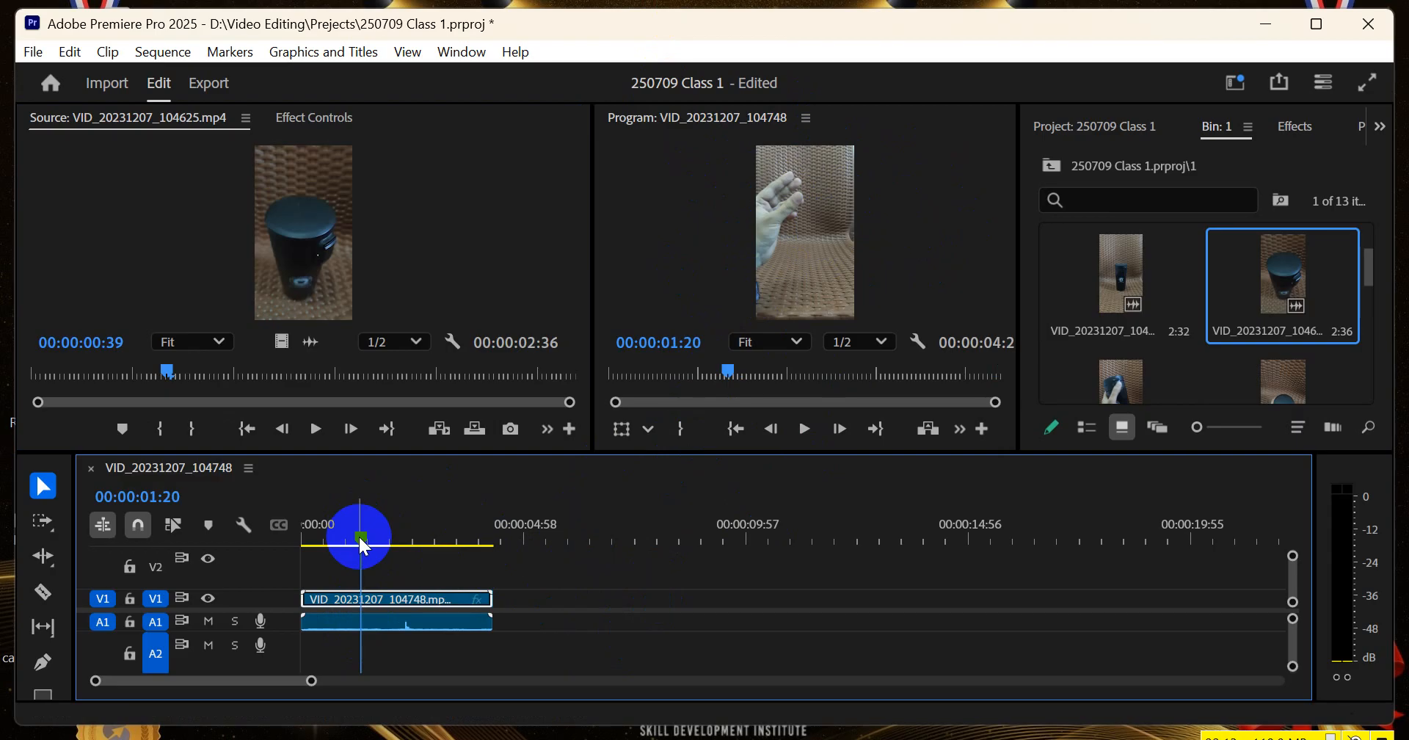
left_click_drag(363, 536, 336, 565)
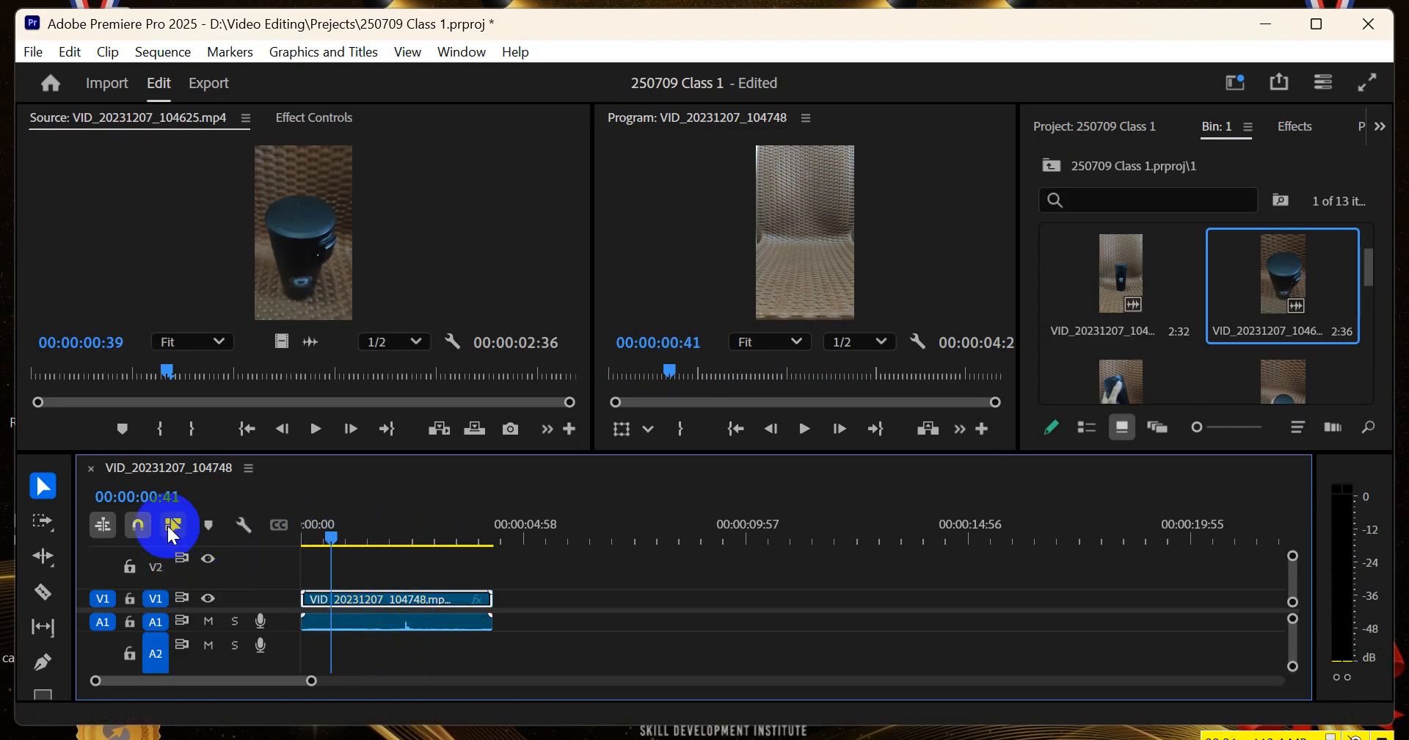
With linked selection turned on, trim the timeline clip's start to 00:00:00:55 and its end to 00:00:02:19
left_click(333, 531)
mouse_move(334, 533)
left_mouse_down()
mouse_move(352, 535)
mouse_move(315, 542)
mouse_move(356, 549)
mouse_move(342, 542)
left_mouse_up()
left_click(314, 541)
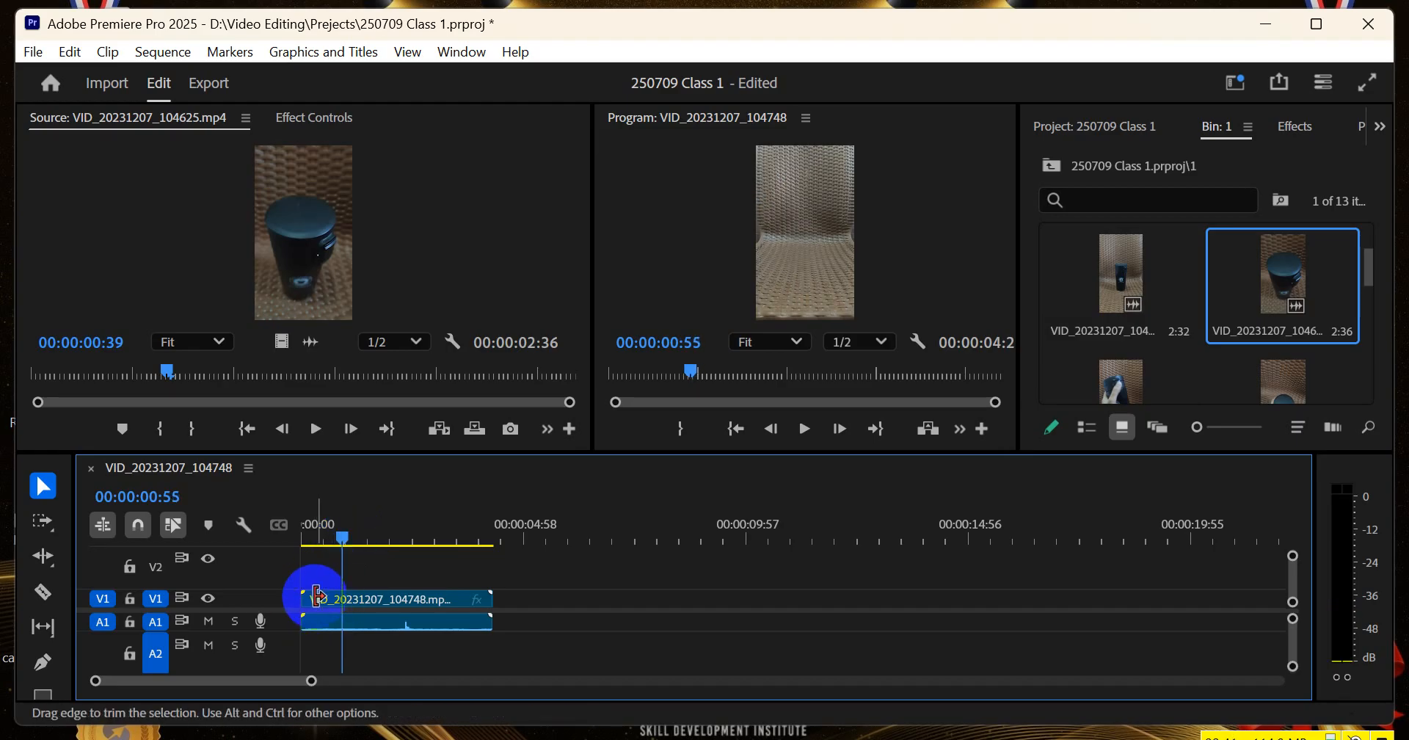
left_click_drag(306, 596, 342, 596)
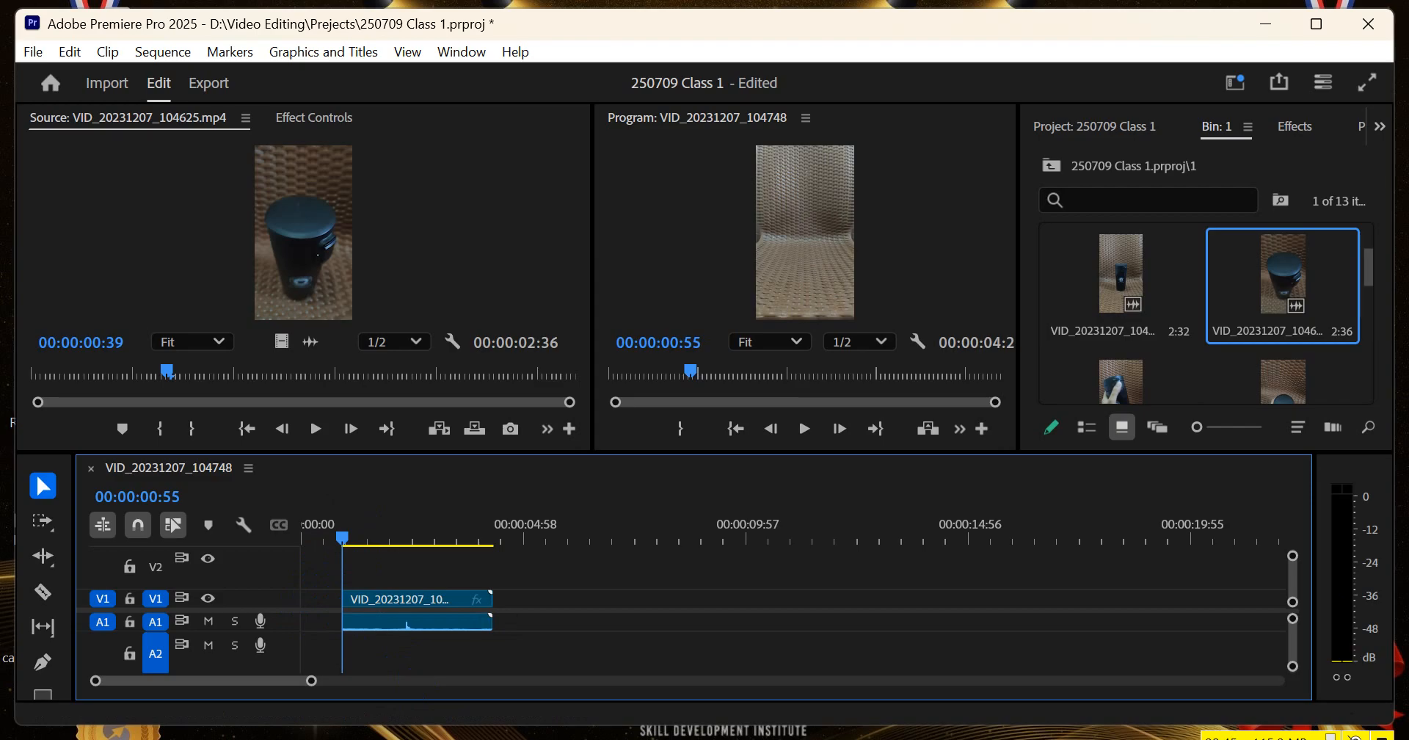
left_click_drag(356, 541, 407, 543)
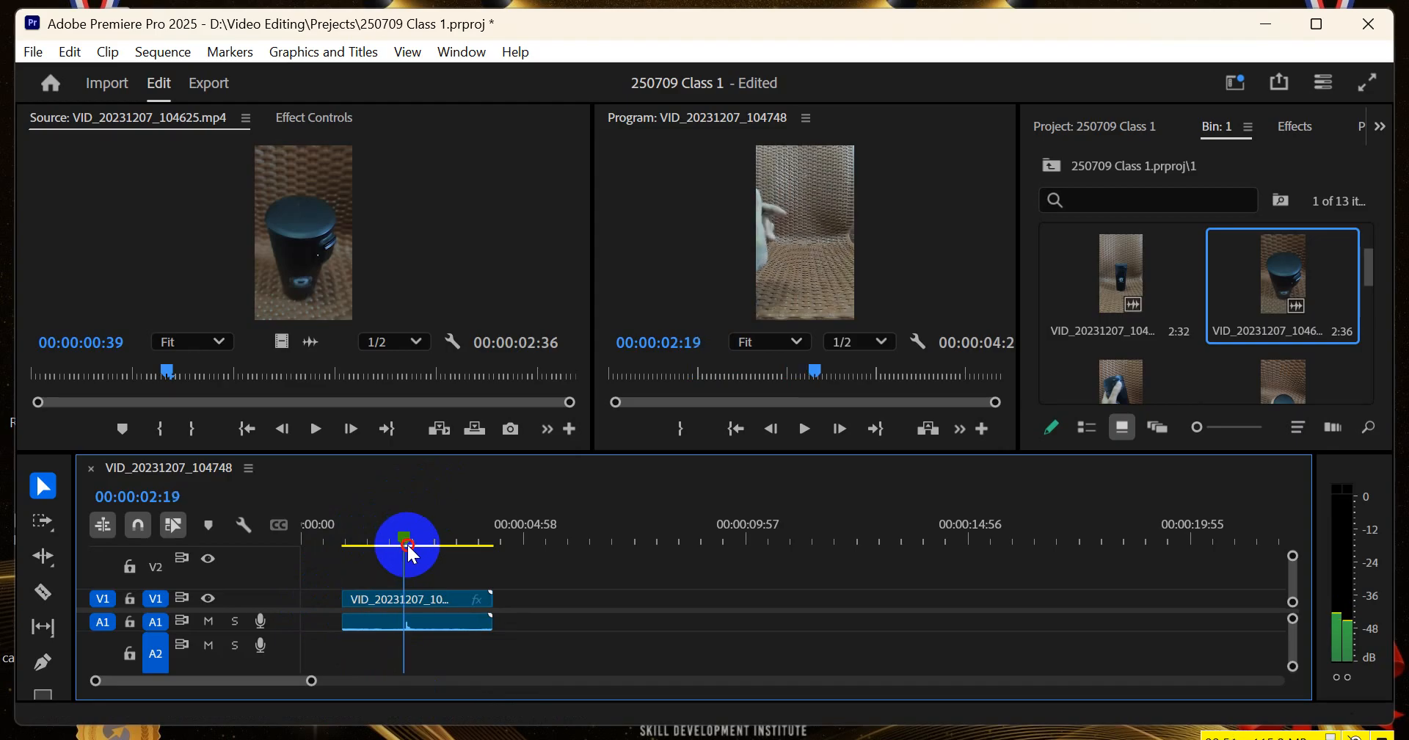
left_click_drag(489, 594, 404, 592)
Delete the empty gap before the trimmed clip on V1 so that the clip starts the sequence
mouse_move(390, 527)
left_mouse_down()
mouse_move(352, 541)
mouse_move(402, 542)
mouse_move(339, 554)
left_mouse_up()
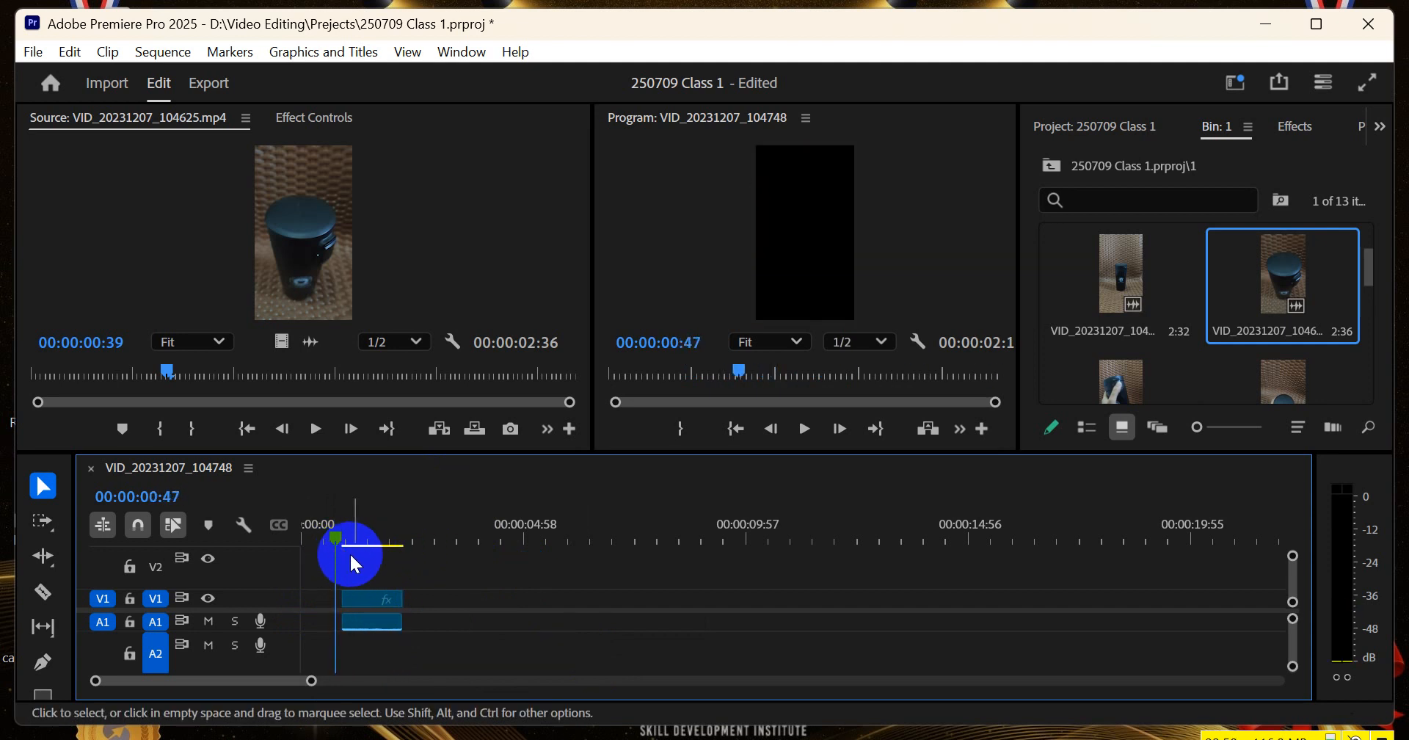
left_click(311, 599)
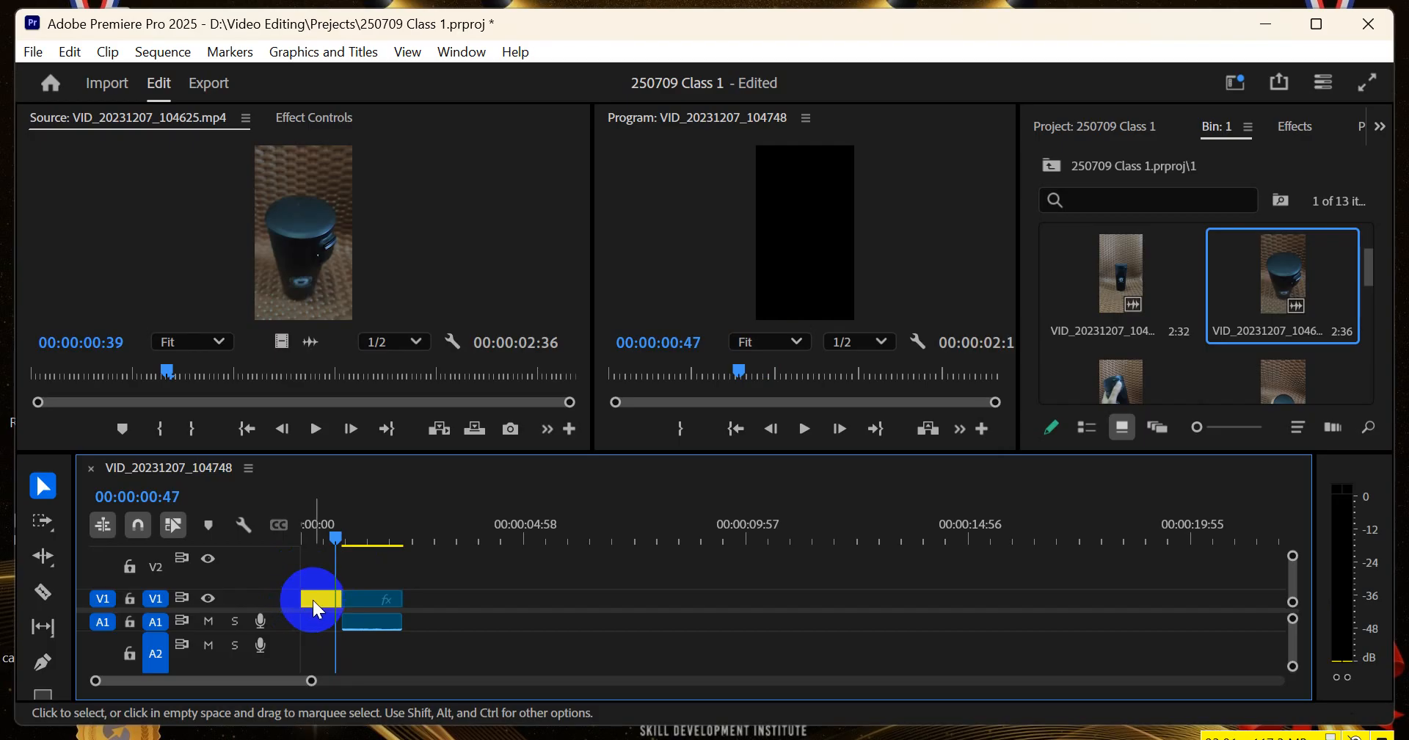
mouse_move(332, 535)
left_mouse_down()
mouse_move(290, 544)
mouse_move(337, 551)
mouse_move(310, 560)
mouse_move(356, 545)
left_mouse_up()
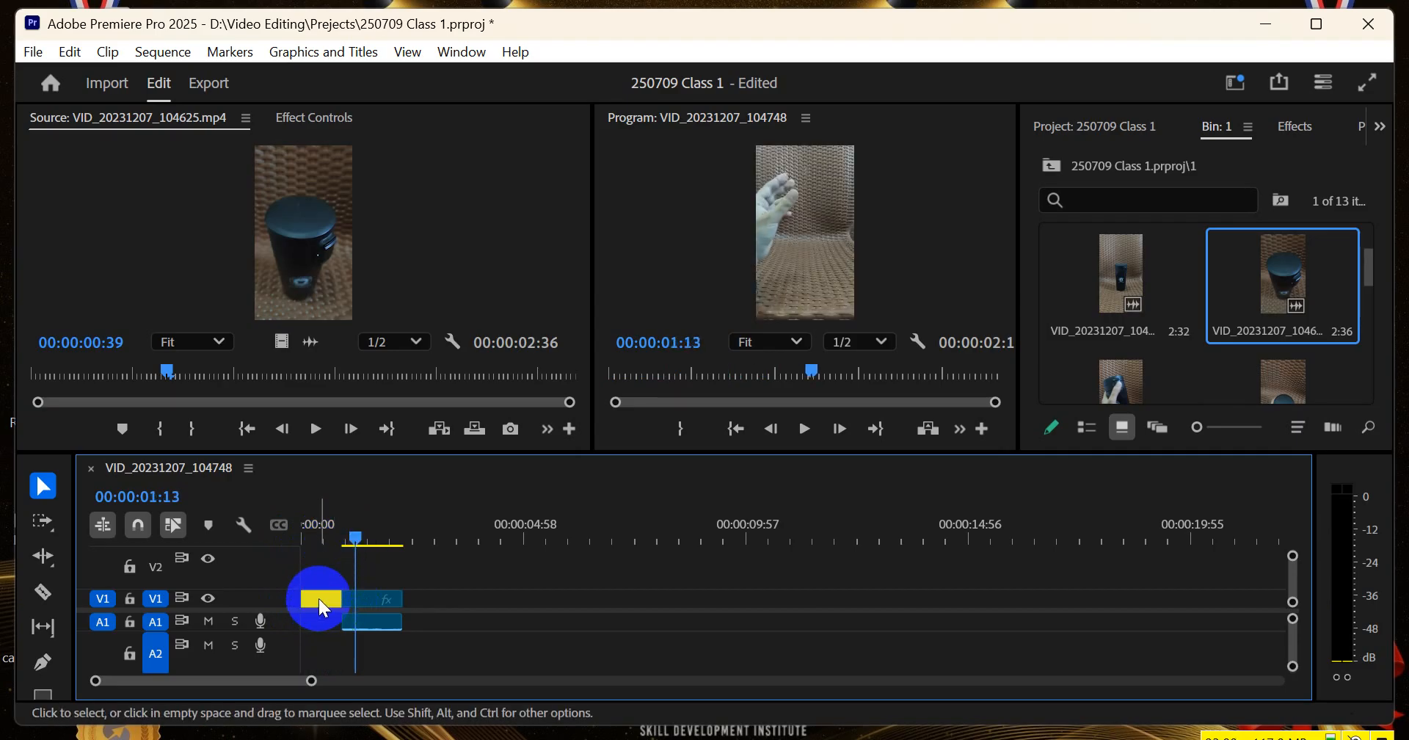
left_click(318, 597)
key("Delete")
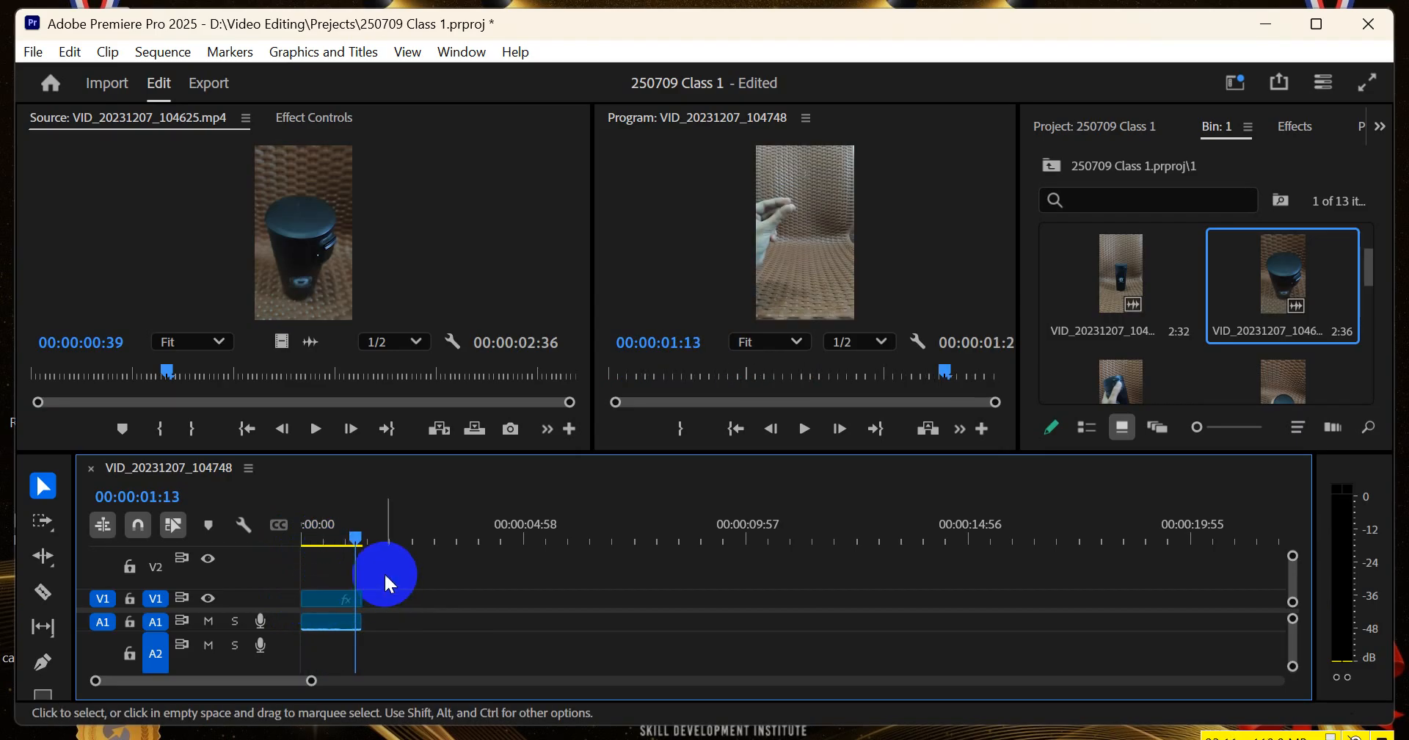
Play the trimmed clip from the start of the sequence and return the playhead to 00:00:00:00
left_click_drag(341, 537, 265, 551)
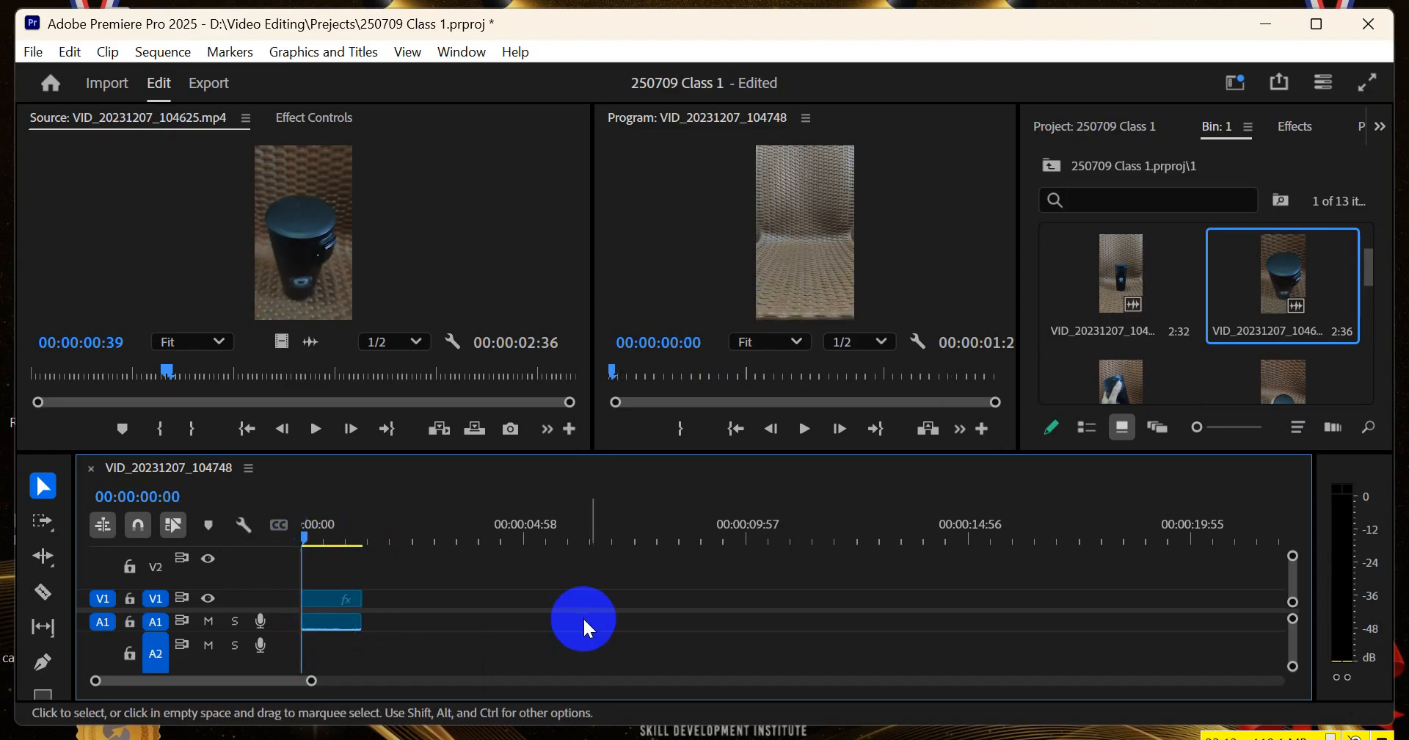
key("space")
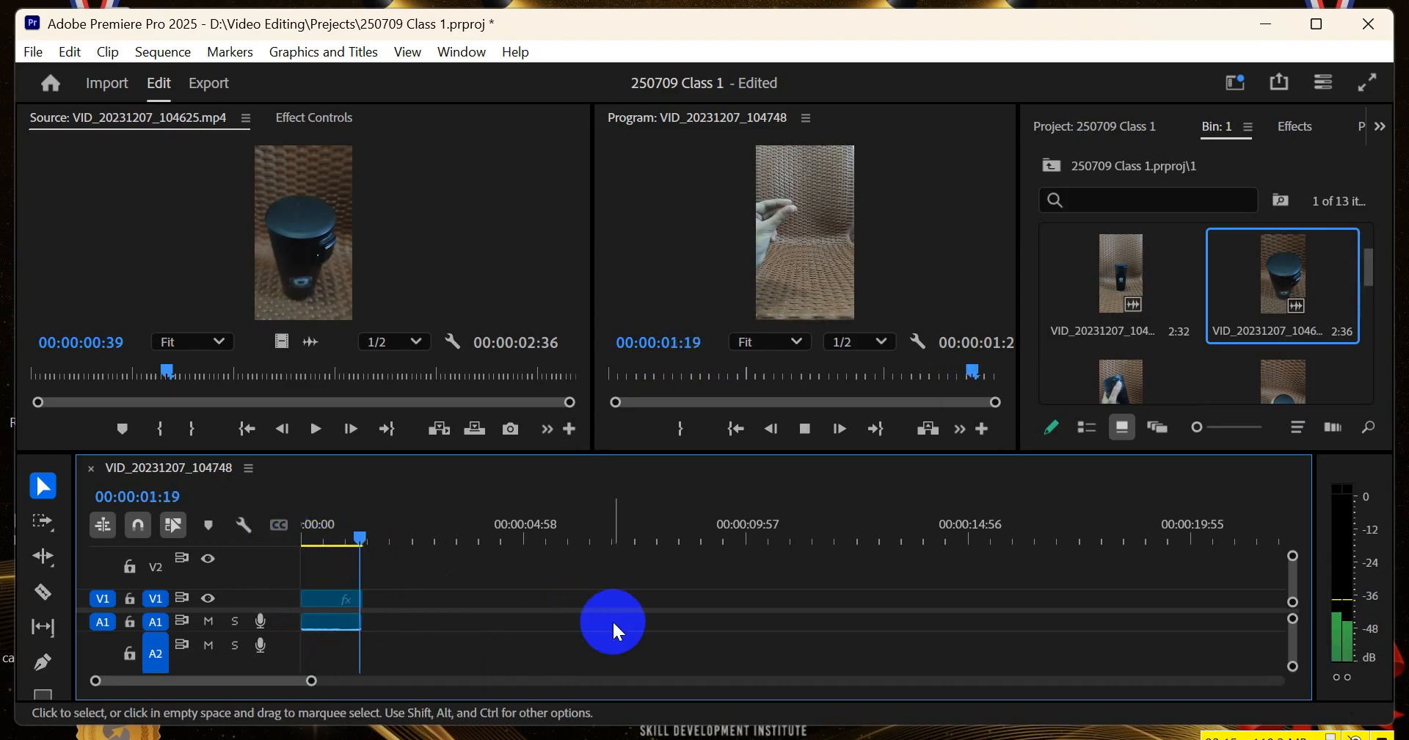
left_click_drag(337, 540, 289, 540)
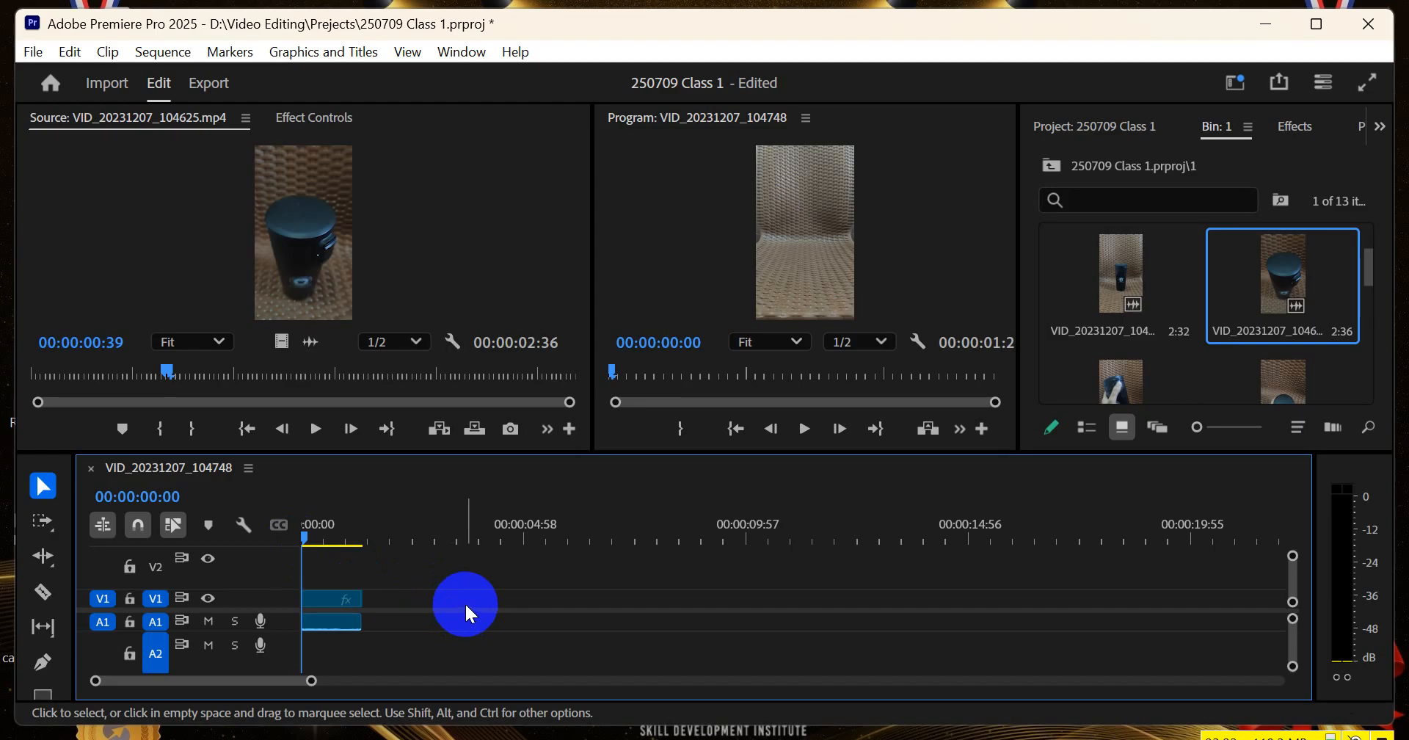
Place the 4:36 clip from bin 1 directly after the first clip on V1 and A1, trimmed to end at about 00:00:04:00
scroll(1202, 321, "down", 2)
scroll(1196, 316, "down", 2)
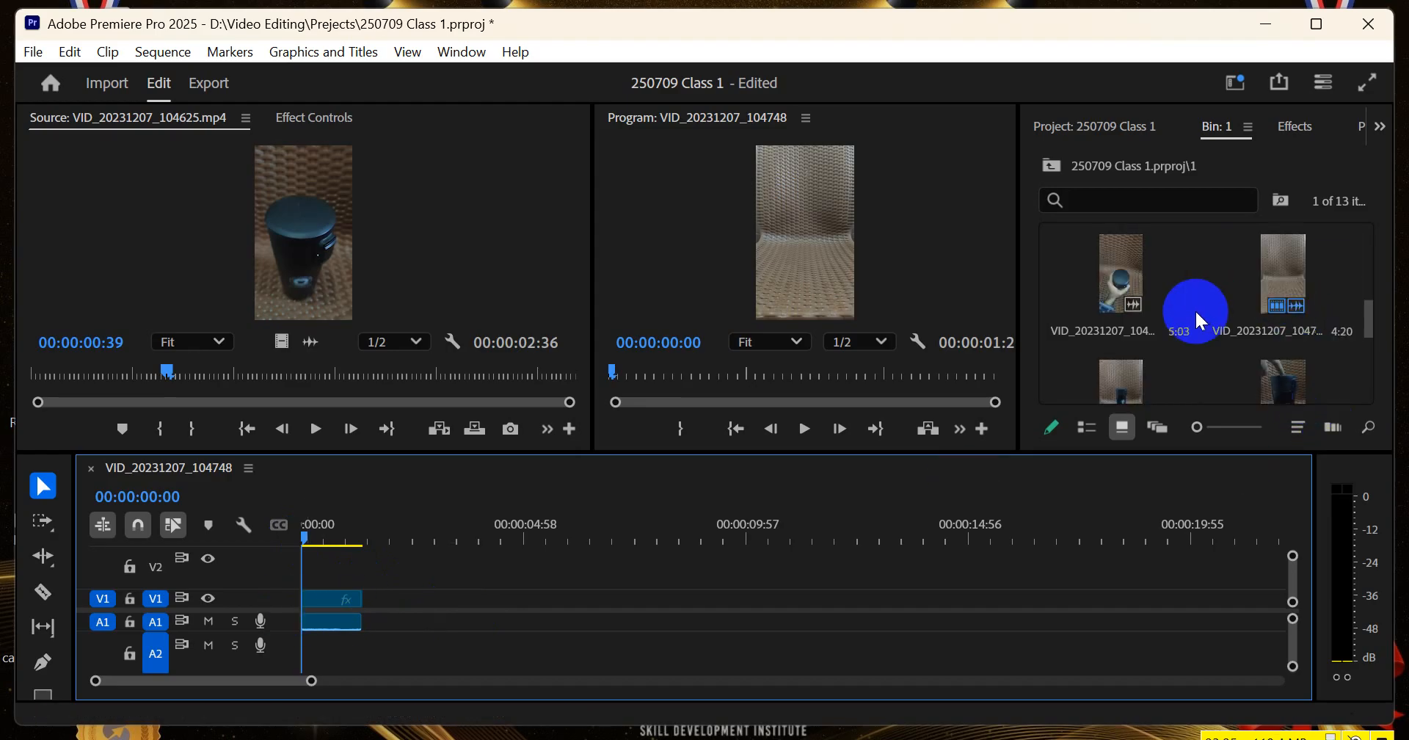
scroll(1189, 301, "down", 2)
left_click_drag(1090, 296, 423, 599)
left_click_drag(432, 537, 506, 534)
mouse_move(404, 625)
left_mouse_down()
mouse_move(497, 620)
mouse_move(441, 598)
mouse_move(412, 606)
left_mouse_up()
Place the 3:14 clip from bin 1 on V1 and A1 starting at 00:00:06:42, leaving a gap after the second clip
left_click(543, 596)
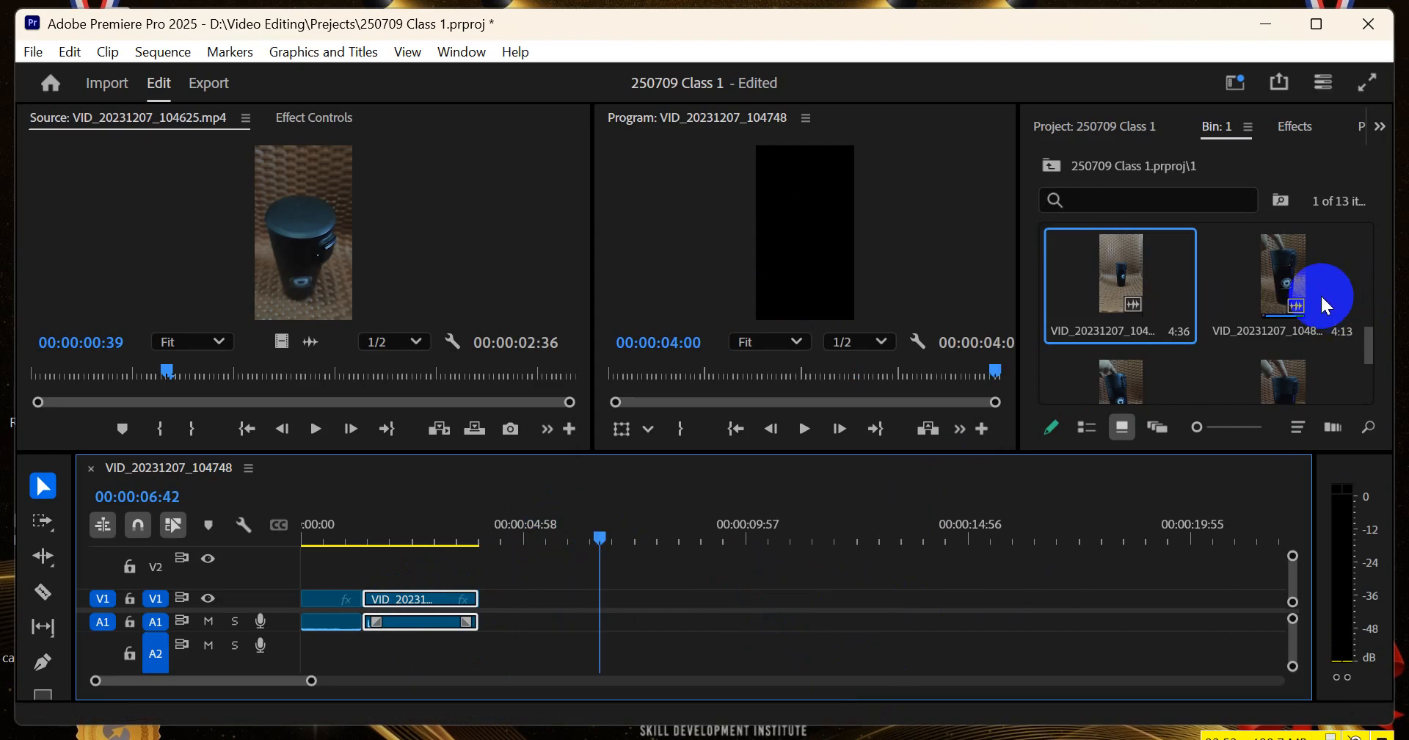
scroll(1270, 323, "down", 2)
left_click_drag(1130, 301, 593, 609)
Split the third clip into three pieces with the Razor tool, cutting at about 8 seconds and just before 9 seconds, and reactivate the Selection tool
left_click(646, 534)
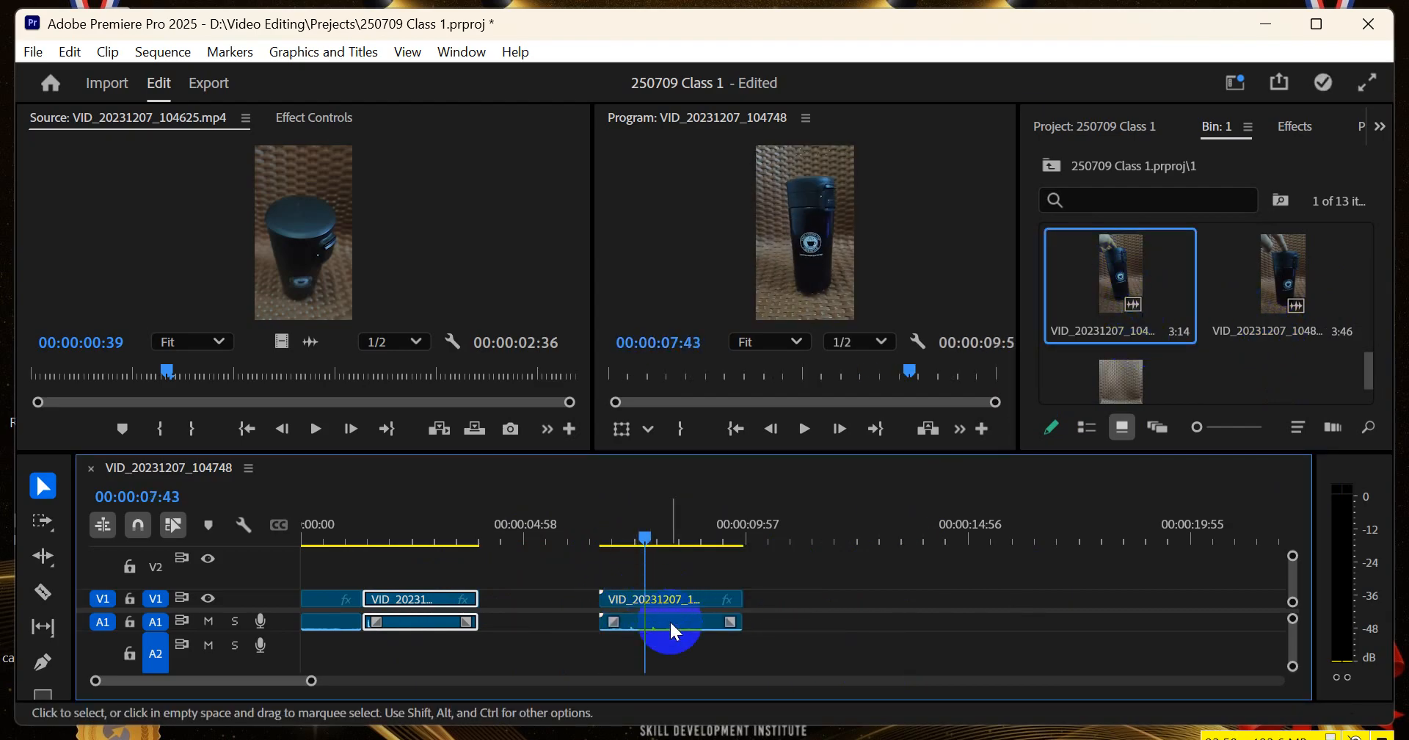
left_click(44, 594)
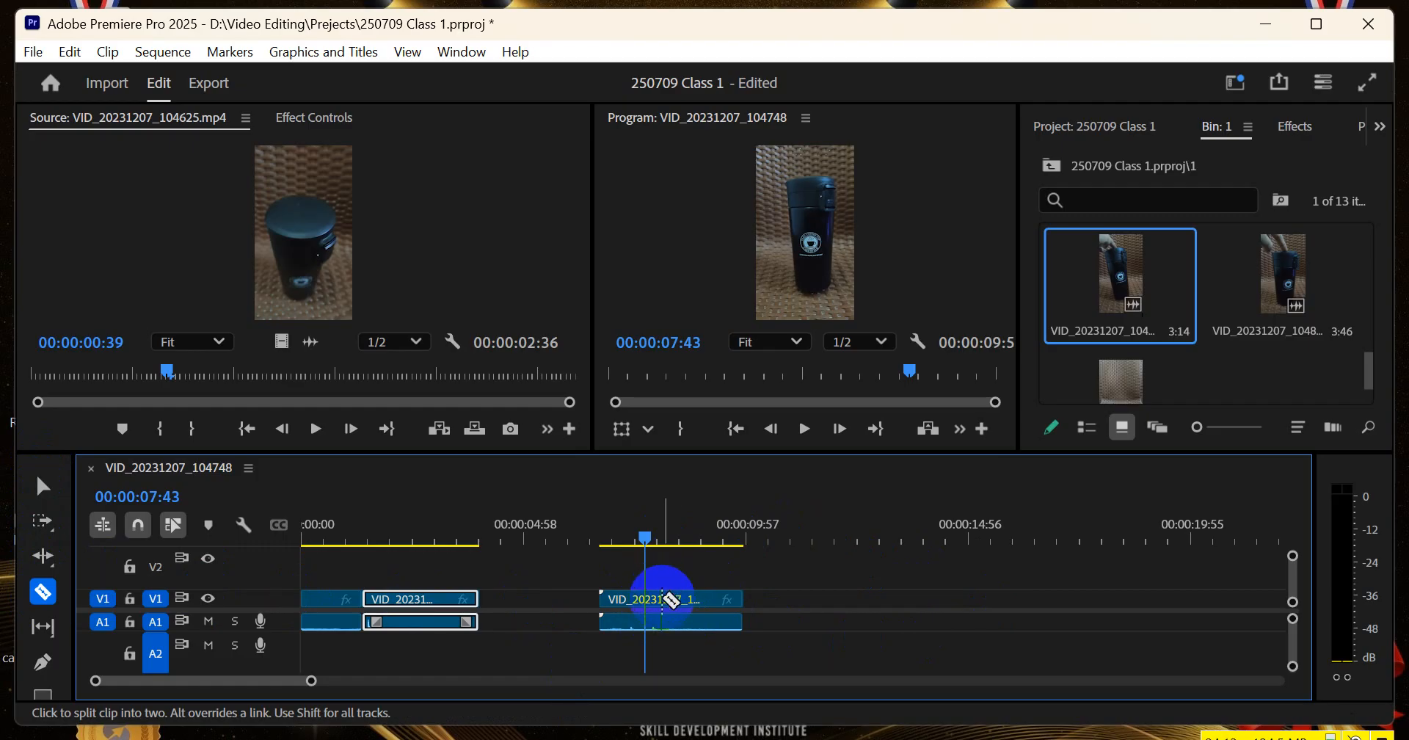
left_click(663, 600)
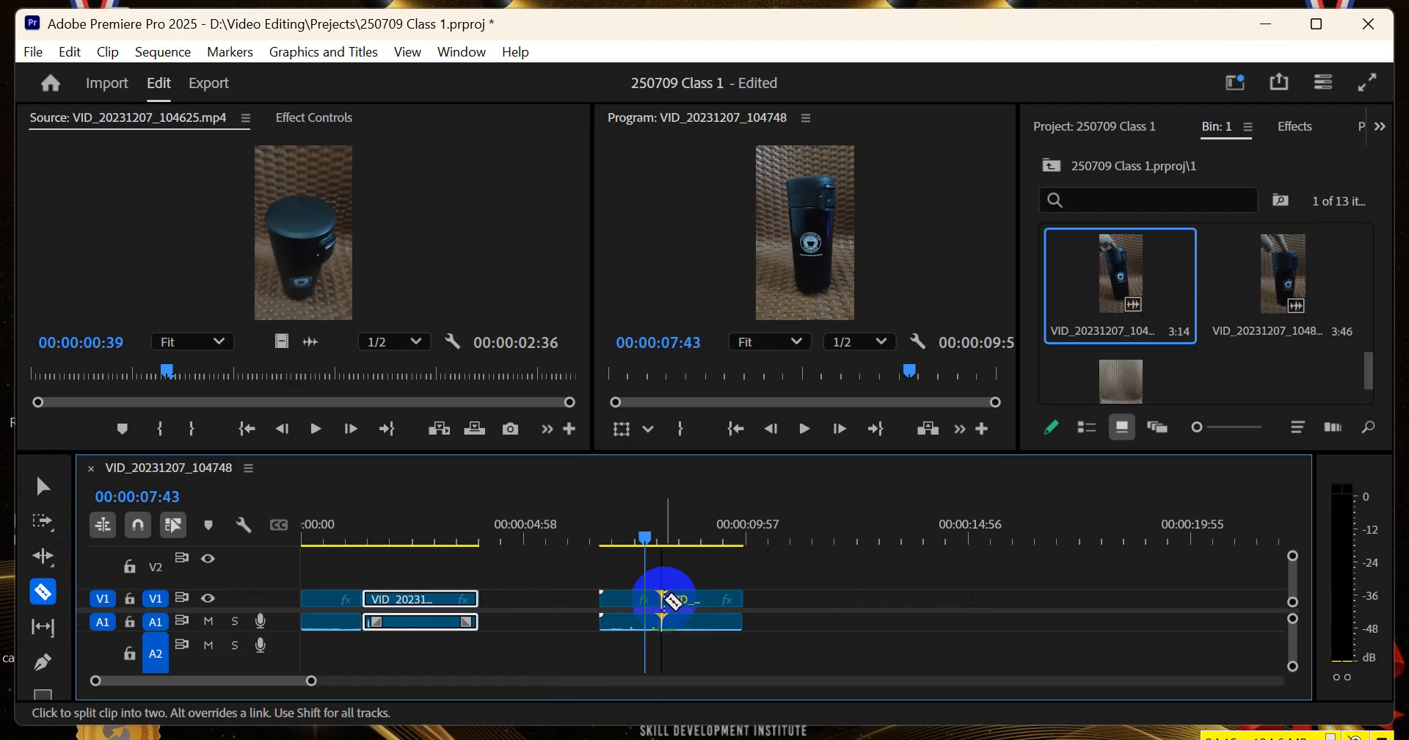
left_click(625, 603)
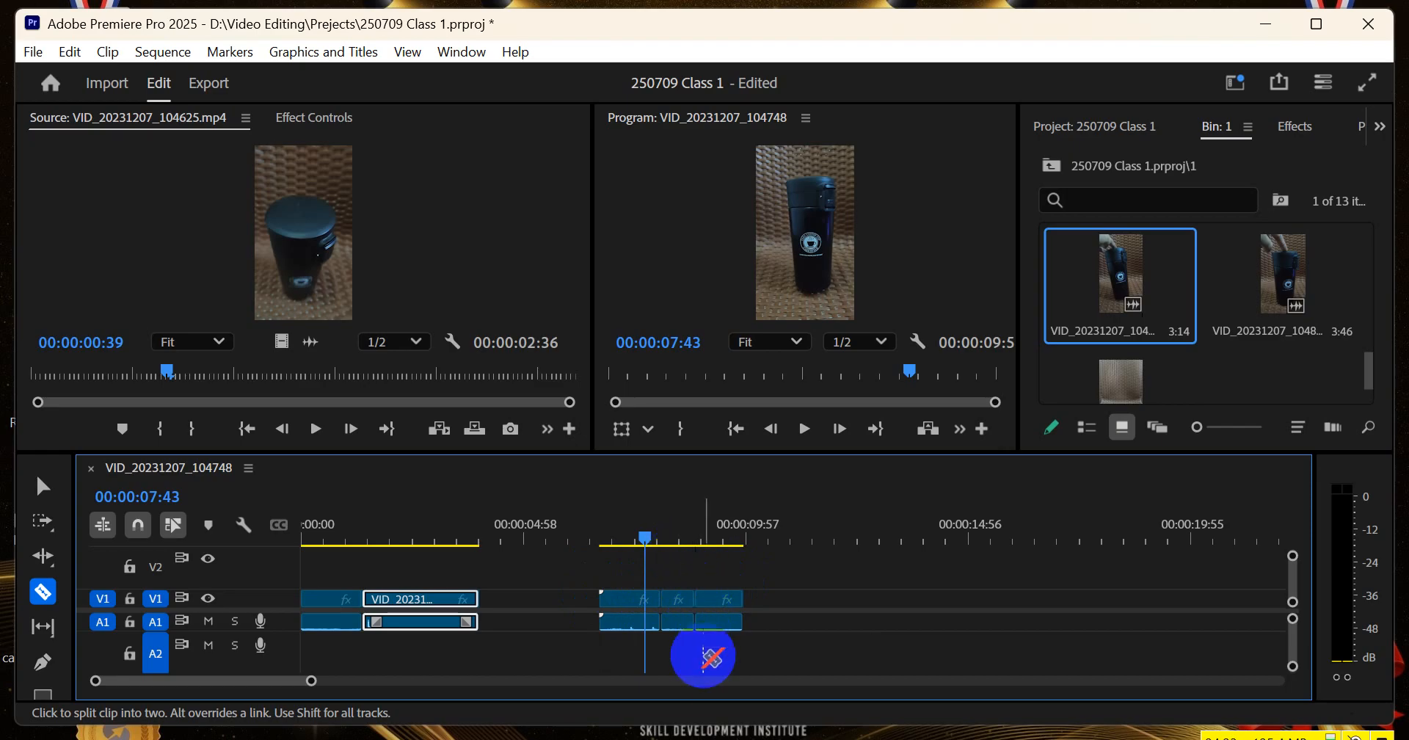
left_click(654, 531)
left_click_drag(656, 534, 695, 543)
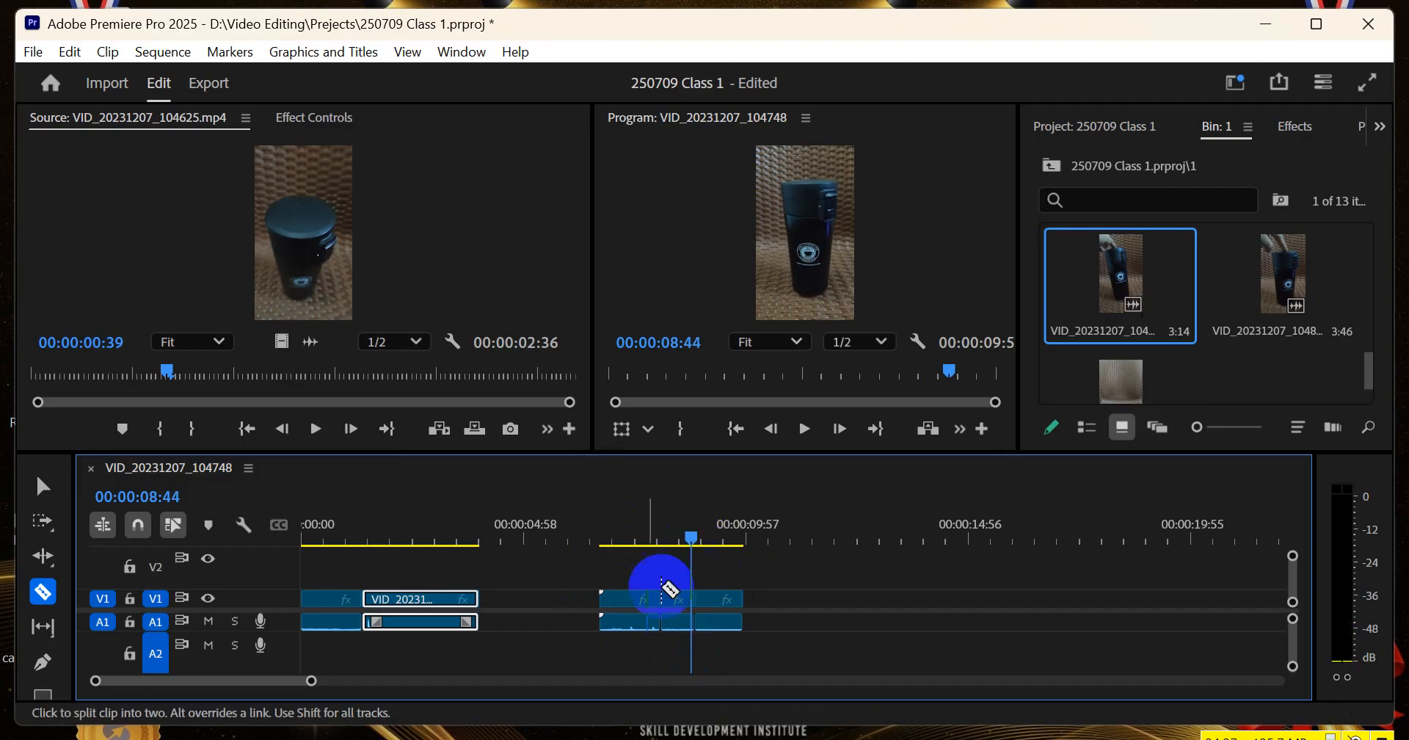
left_click(43, 486)
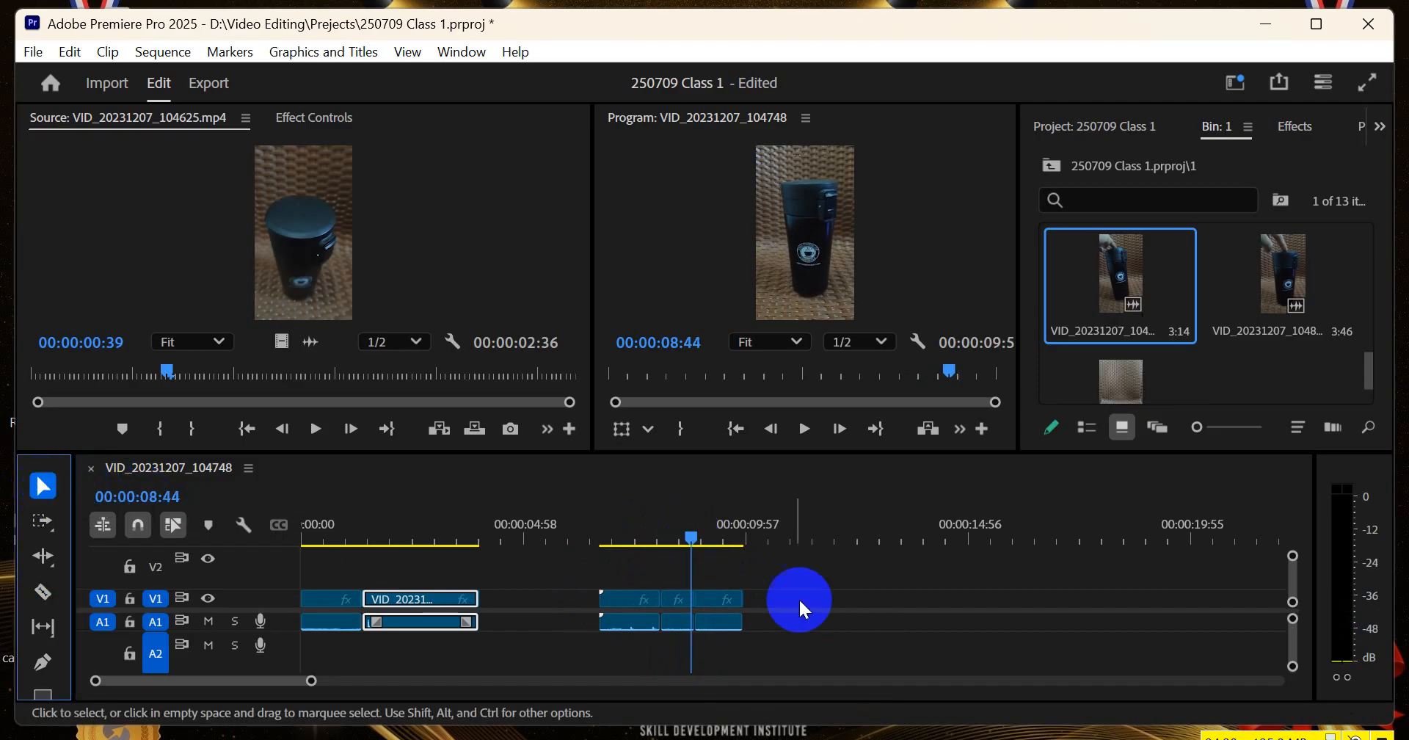
left_click(679, 601)
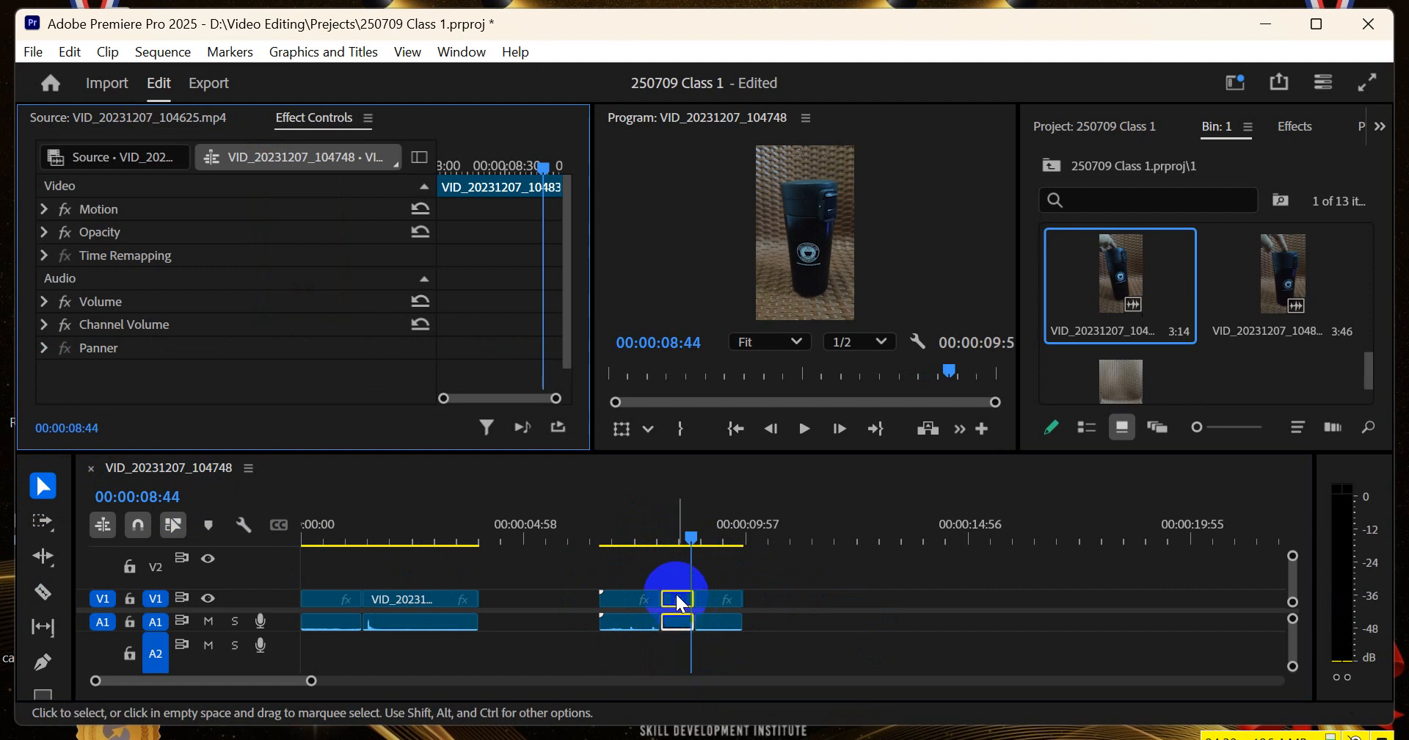
left_click(818, 586)
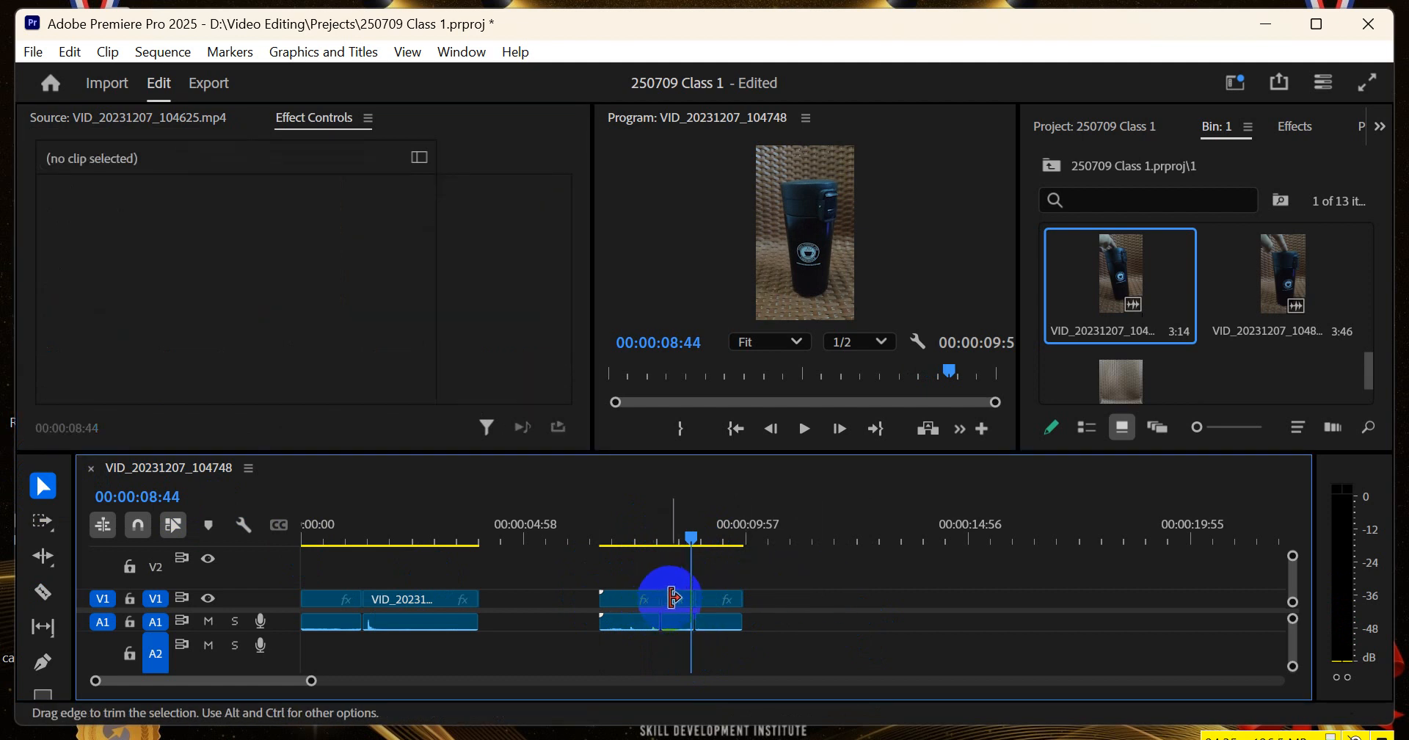
left_click(676, 602)
left_click(1184, 738)
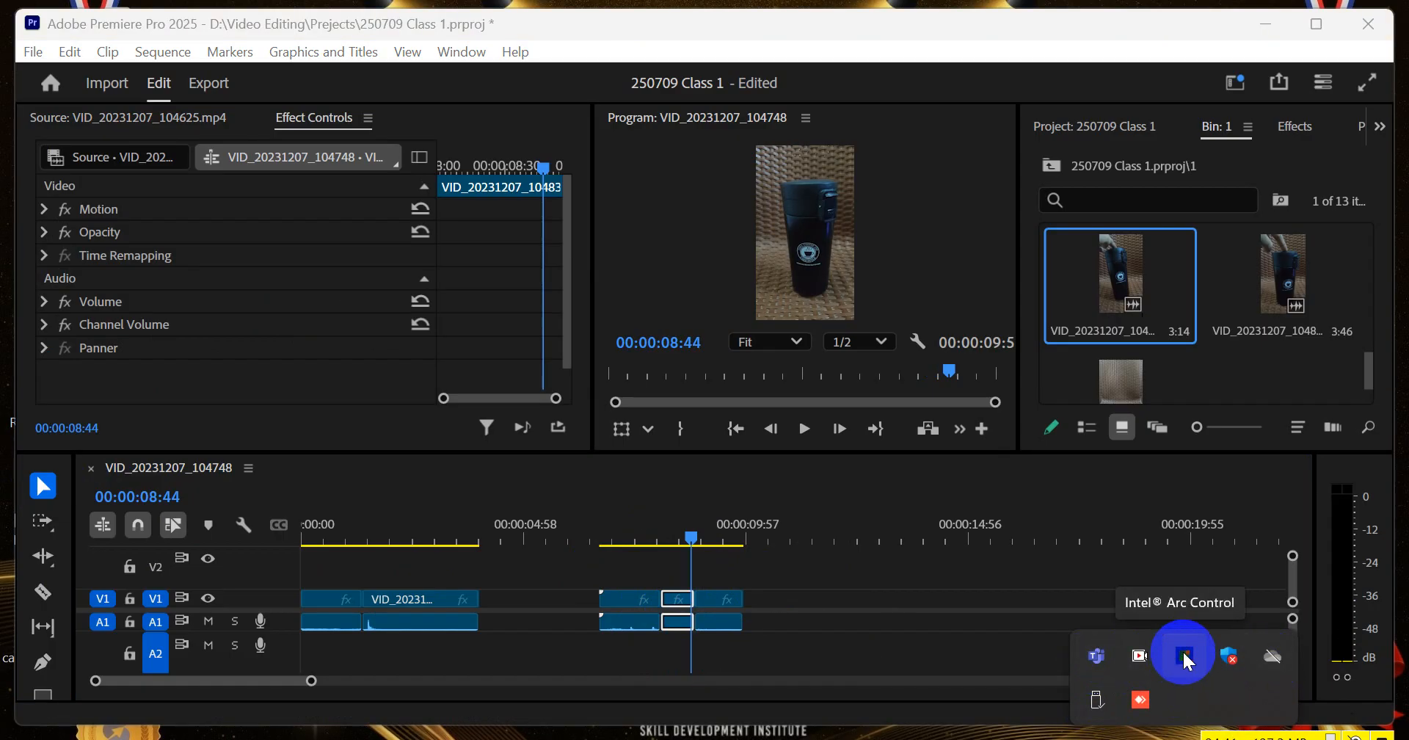
left_click(1140, 699)
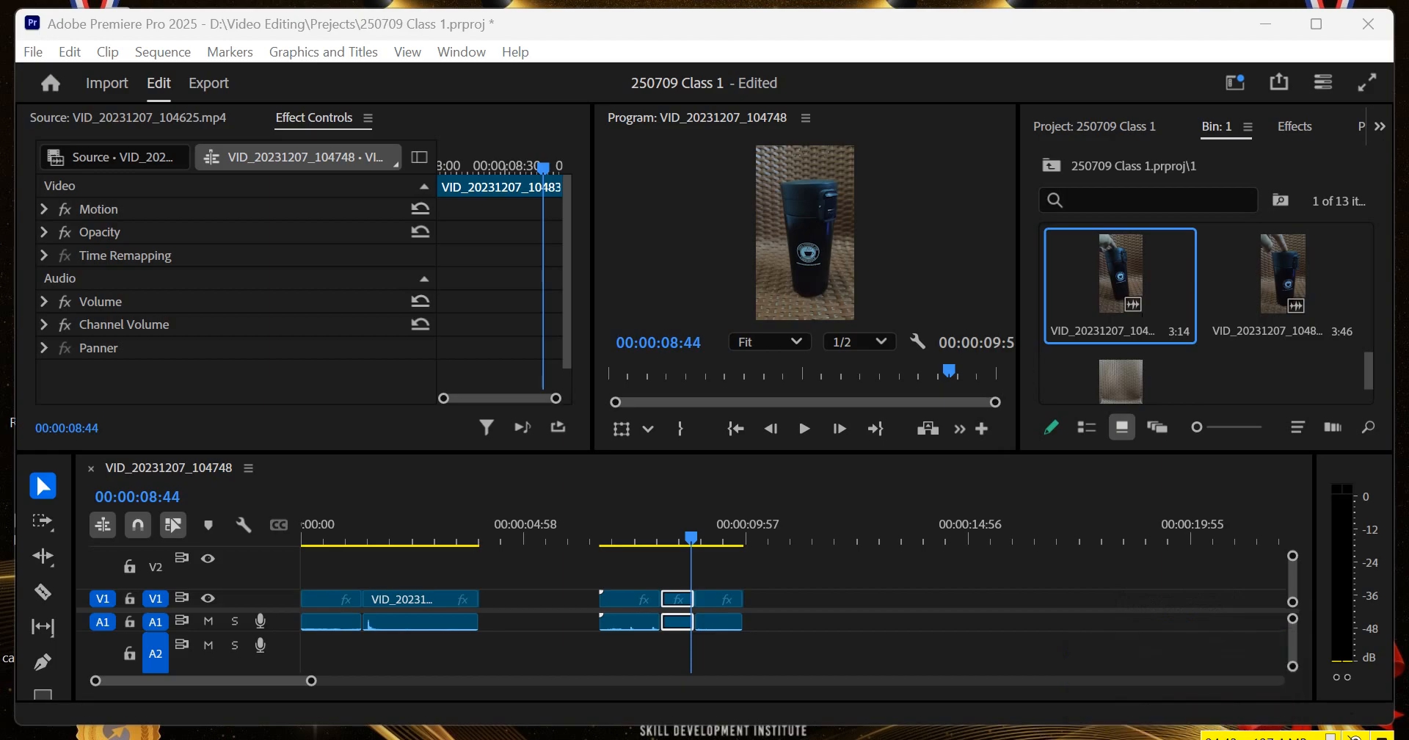
left_click(837, 596)
left_click(677, 609)
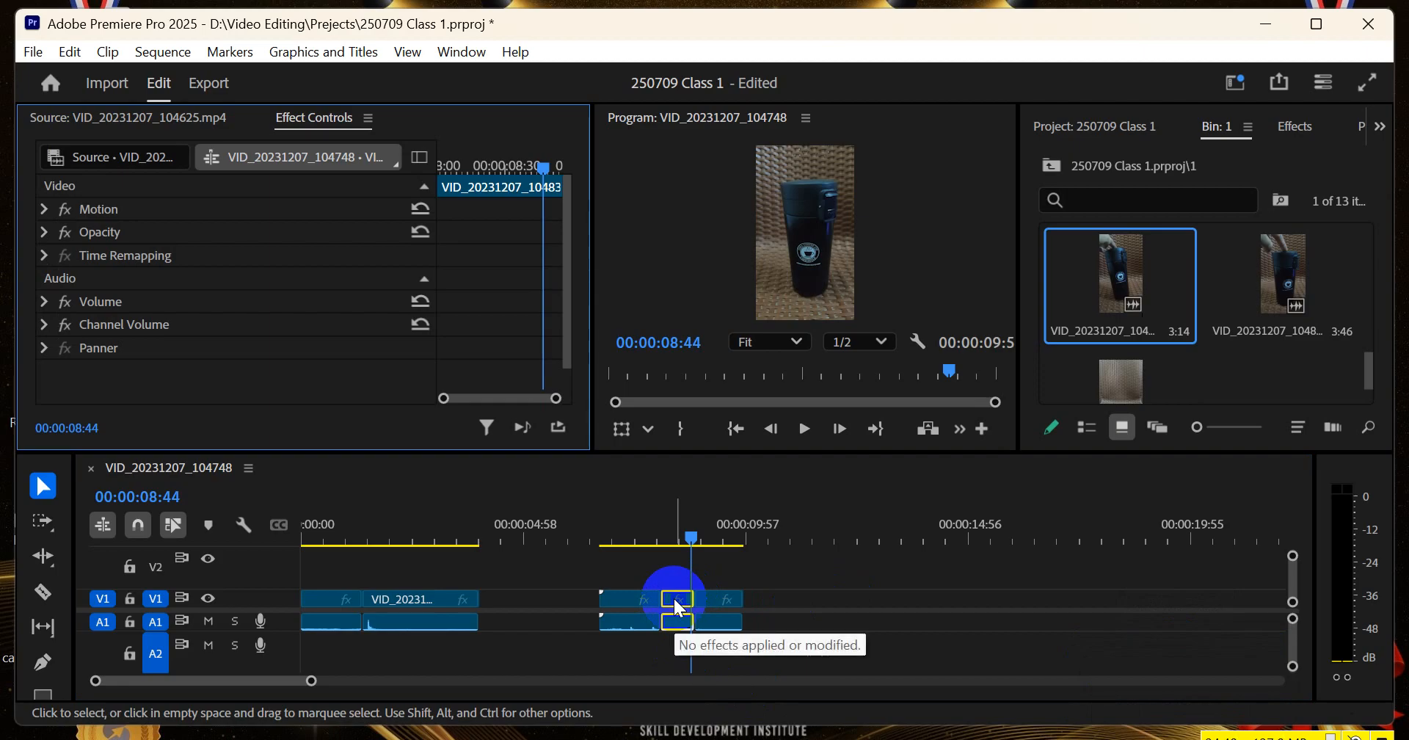
left_click(747, 579)
left_click(675, 601)
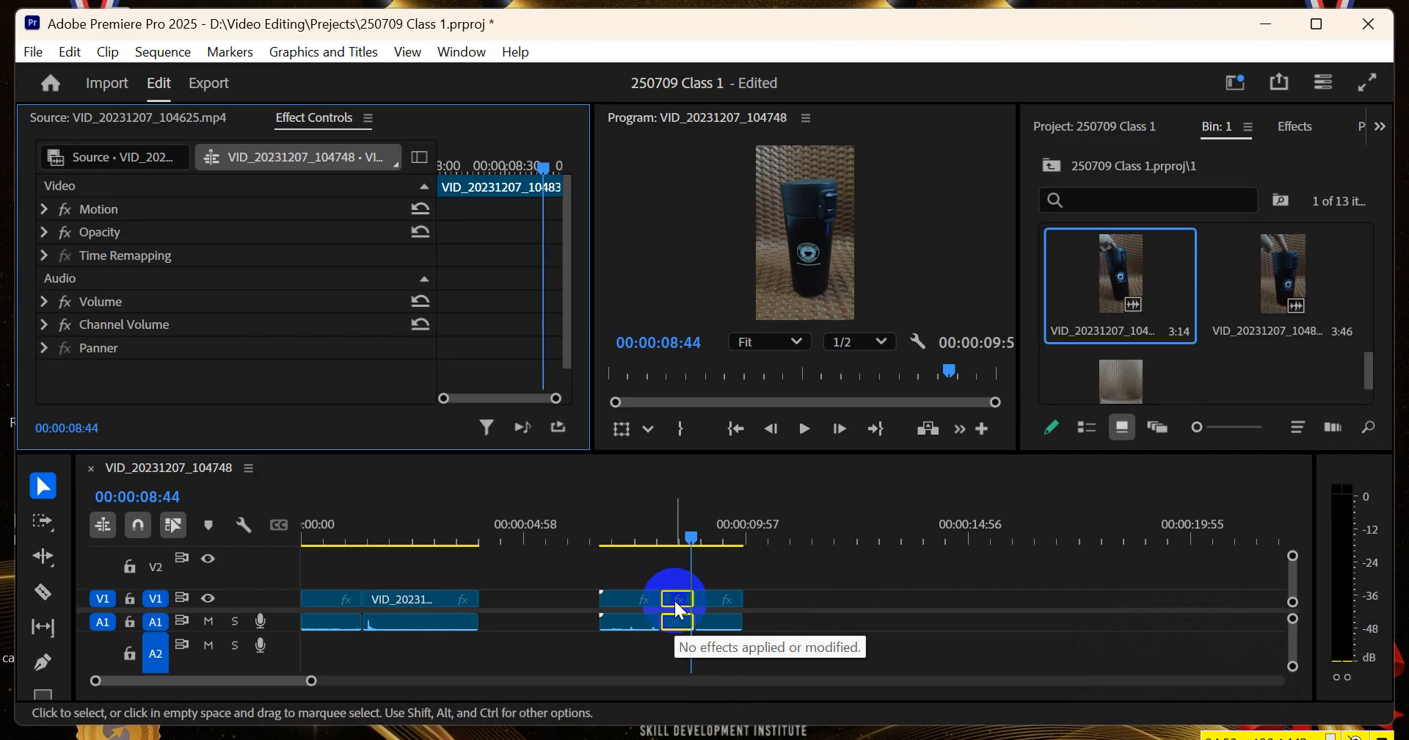
right_click(675, 601)
left_click(721, 585)
left_click(671, 600)
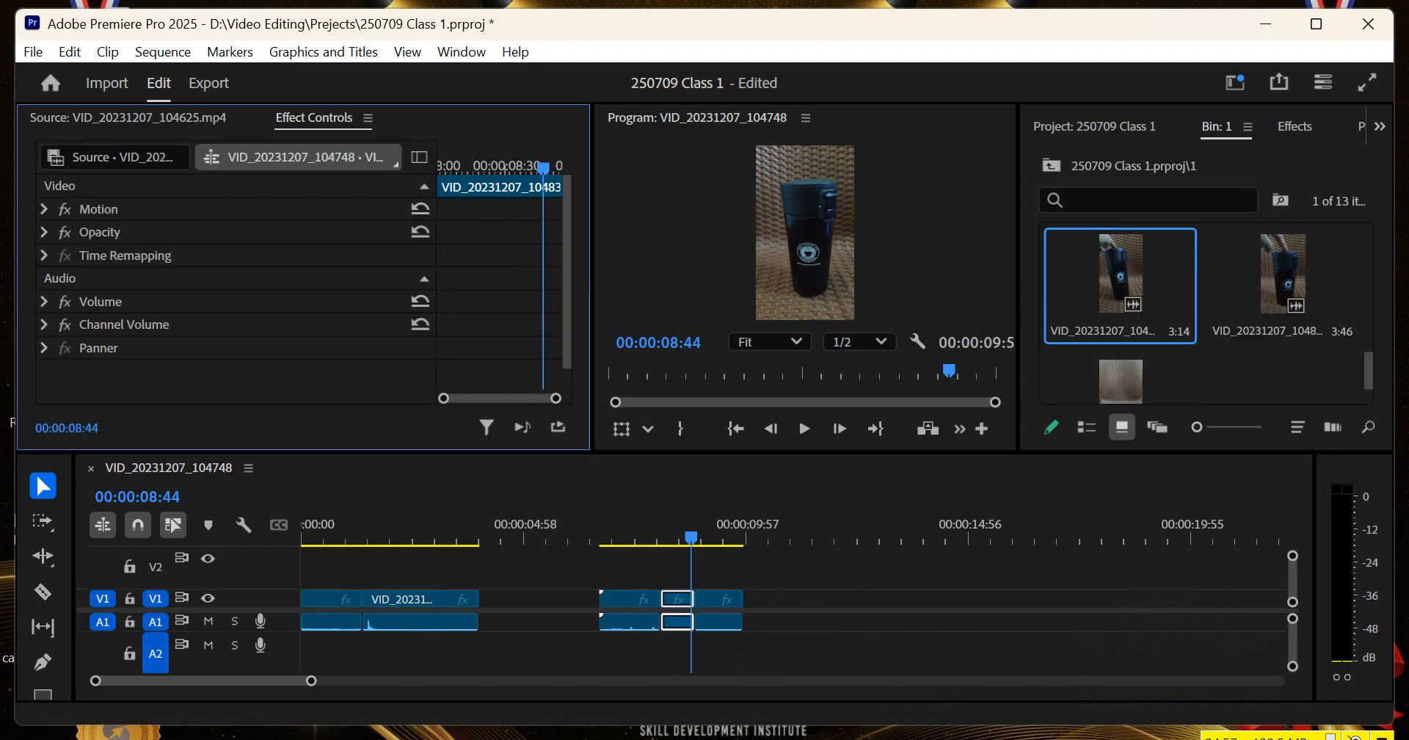
Quit the background programs Intel Arc Control and OneDrive, confirming that OneDrive should close
left_click(1183, 739)
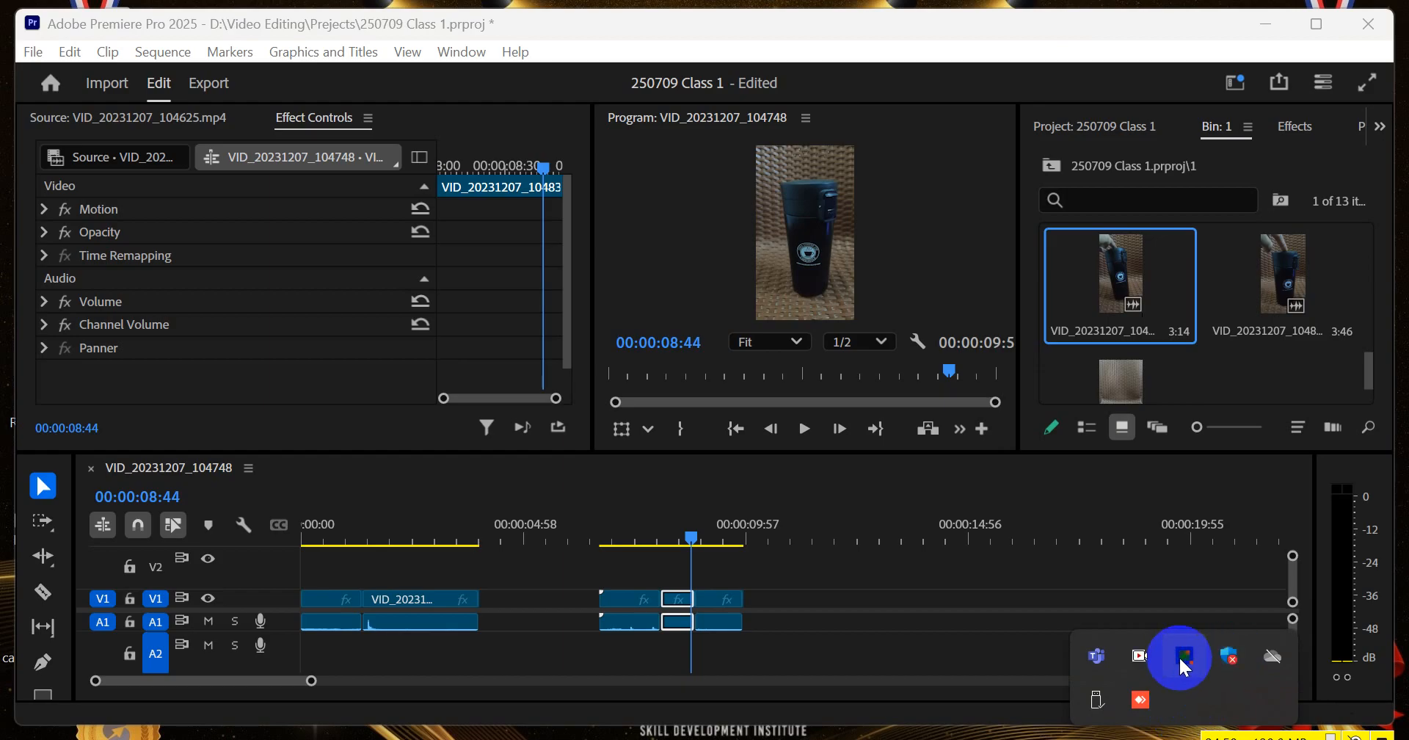
right_click(1184, 664)
left_click(1169, 704)
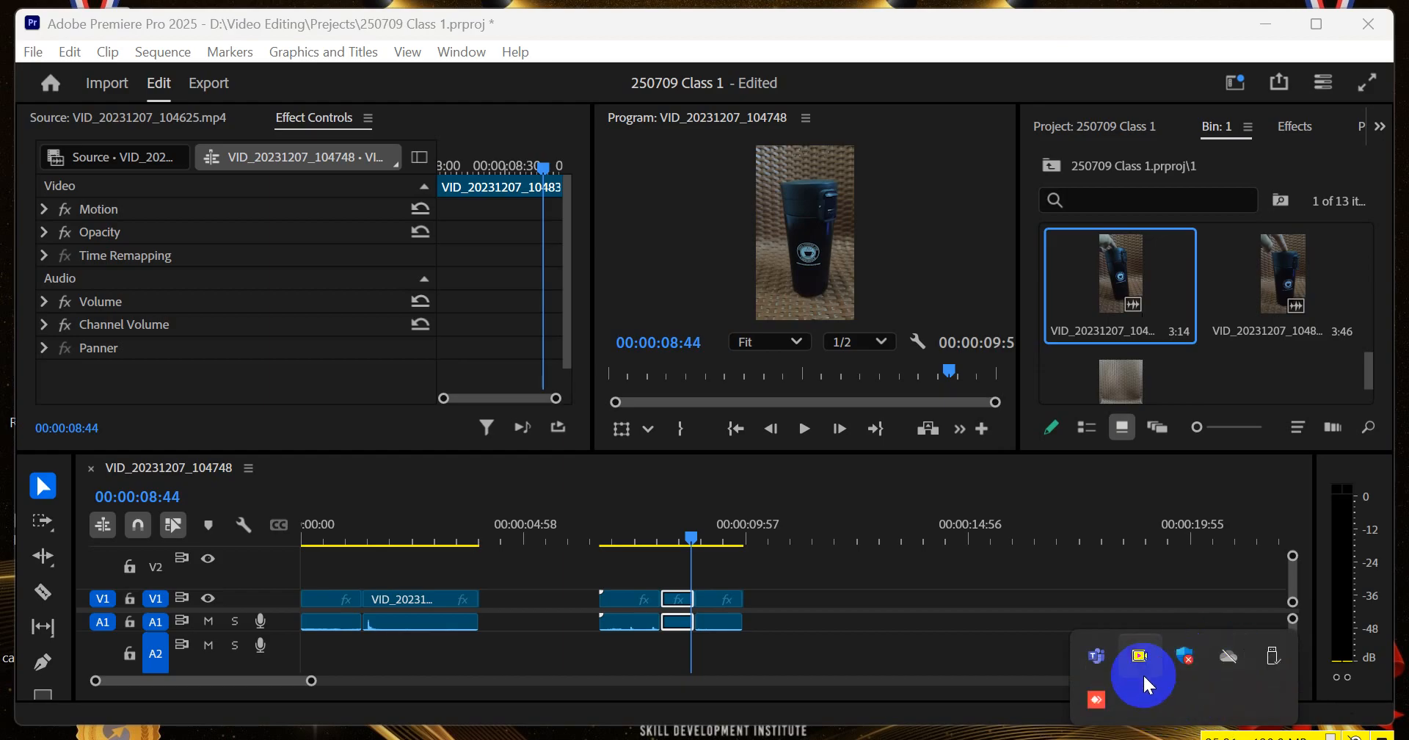
left_click(1229, 655)
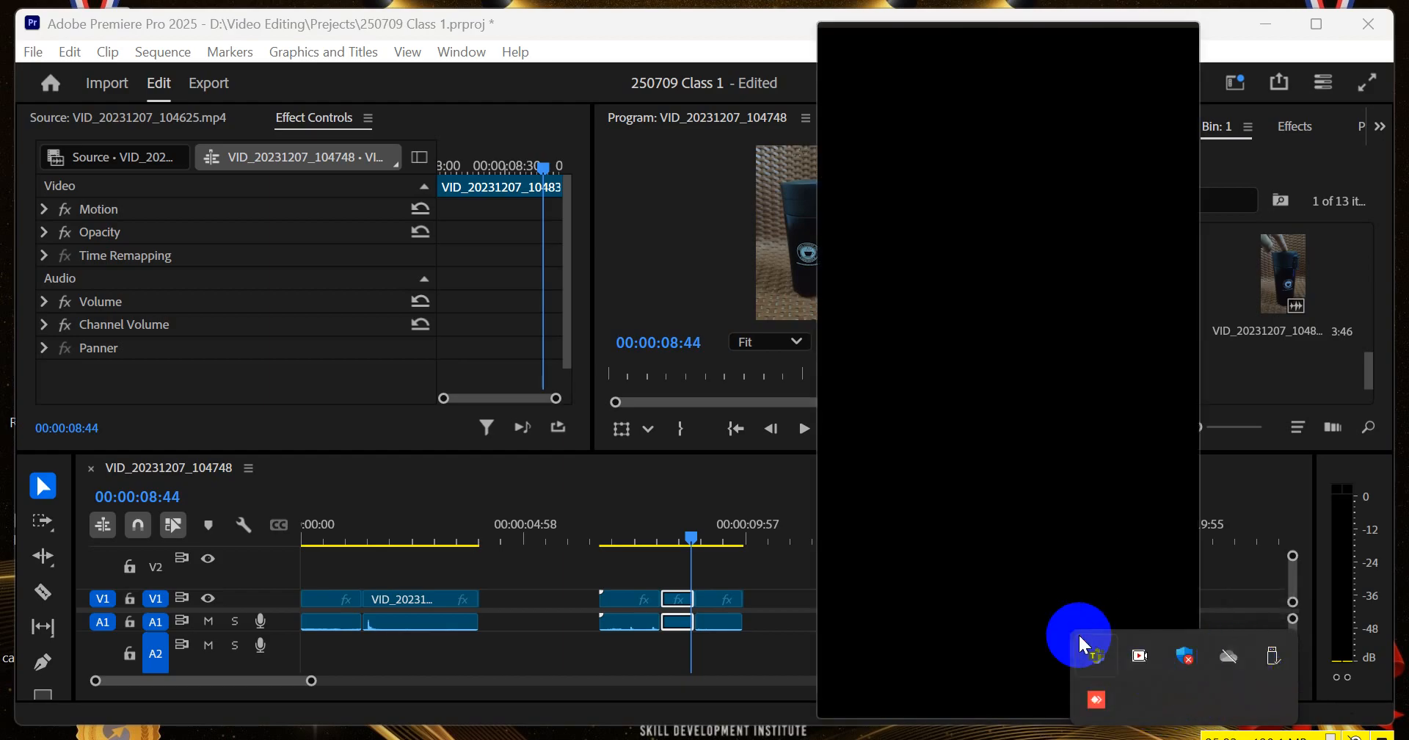
left_click(1027, 179)
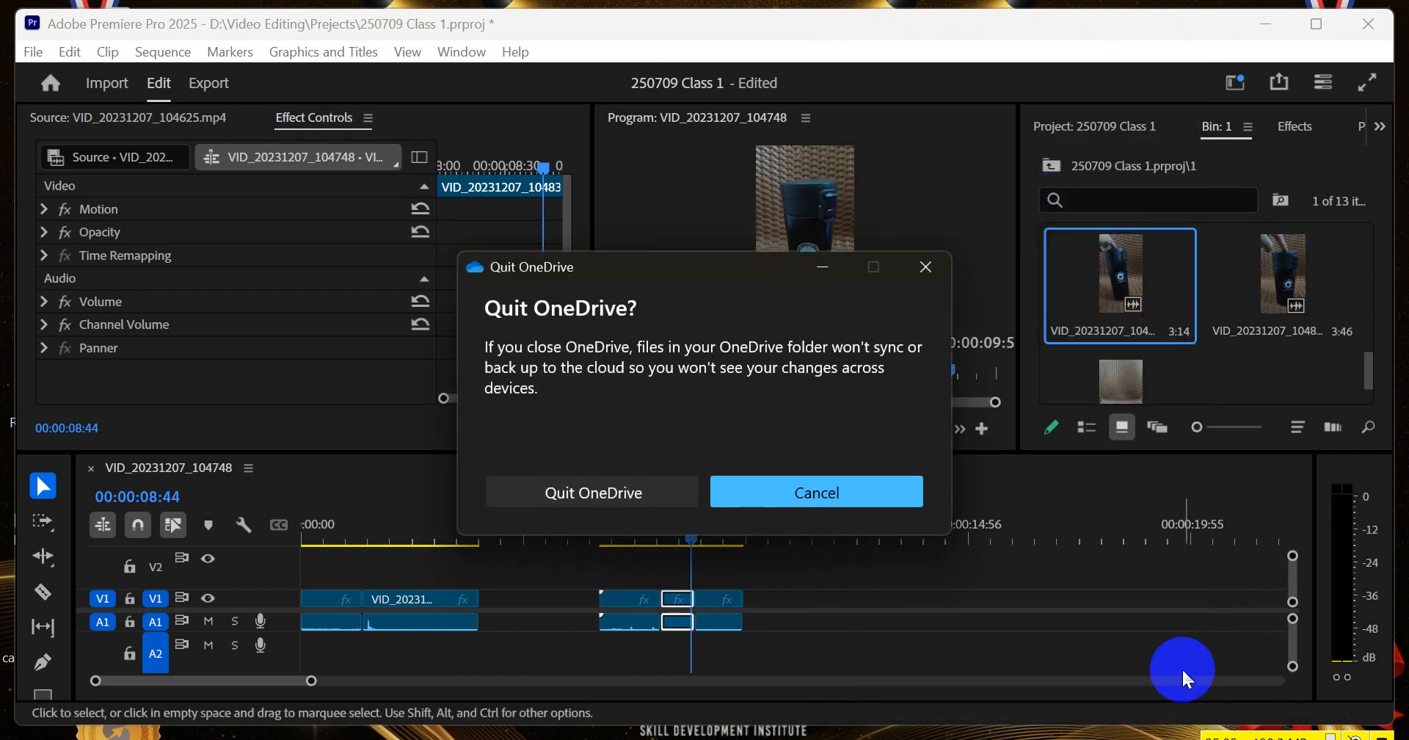
left_click(655, 488)
left_click(1184, 738)
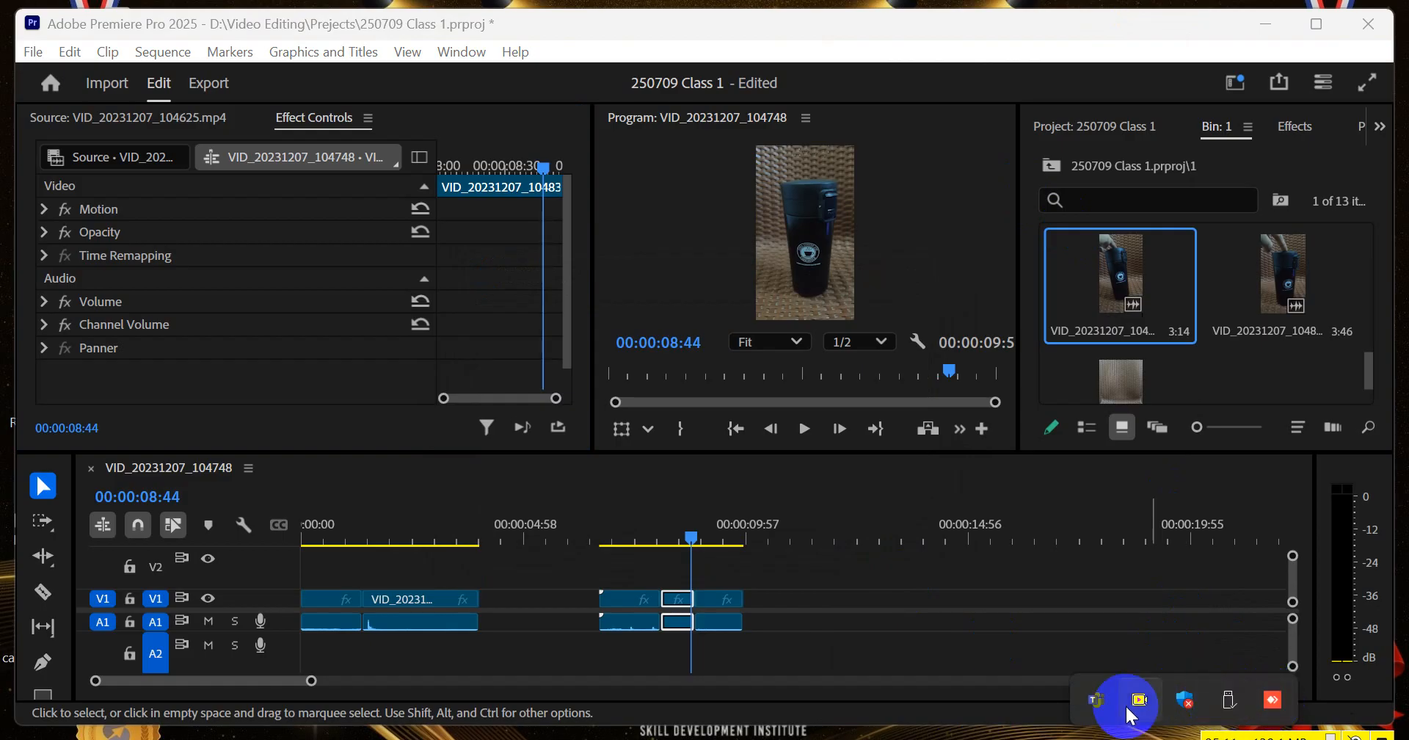
right_click(1276, 696)
left_click(1191, 684)
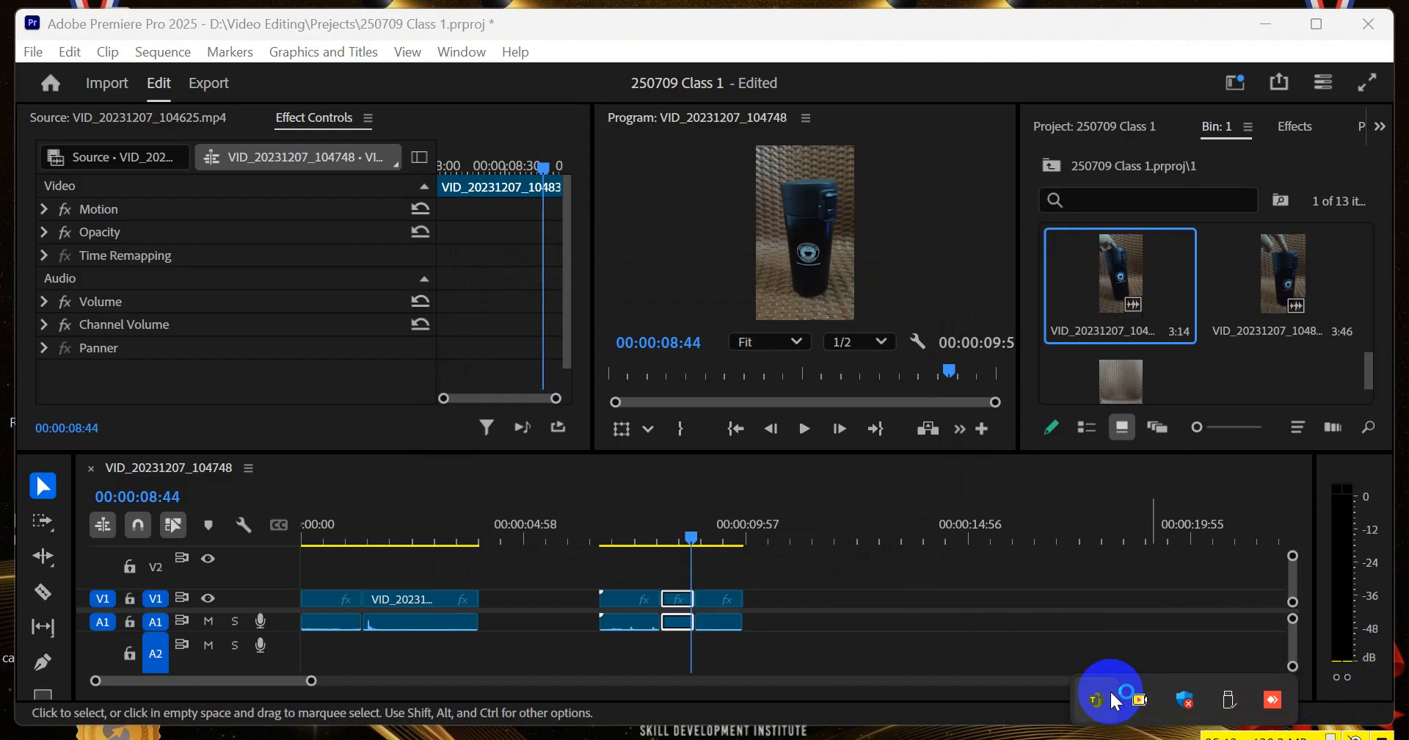
Delete the middle piece of the split third clip, close the gap it leaves, and park the playhead near the join at 00:00:07:58
left_click(692, 627)
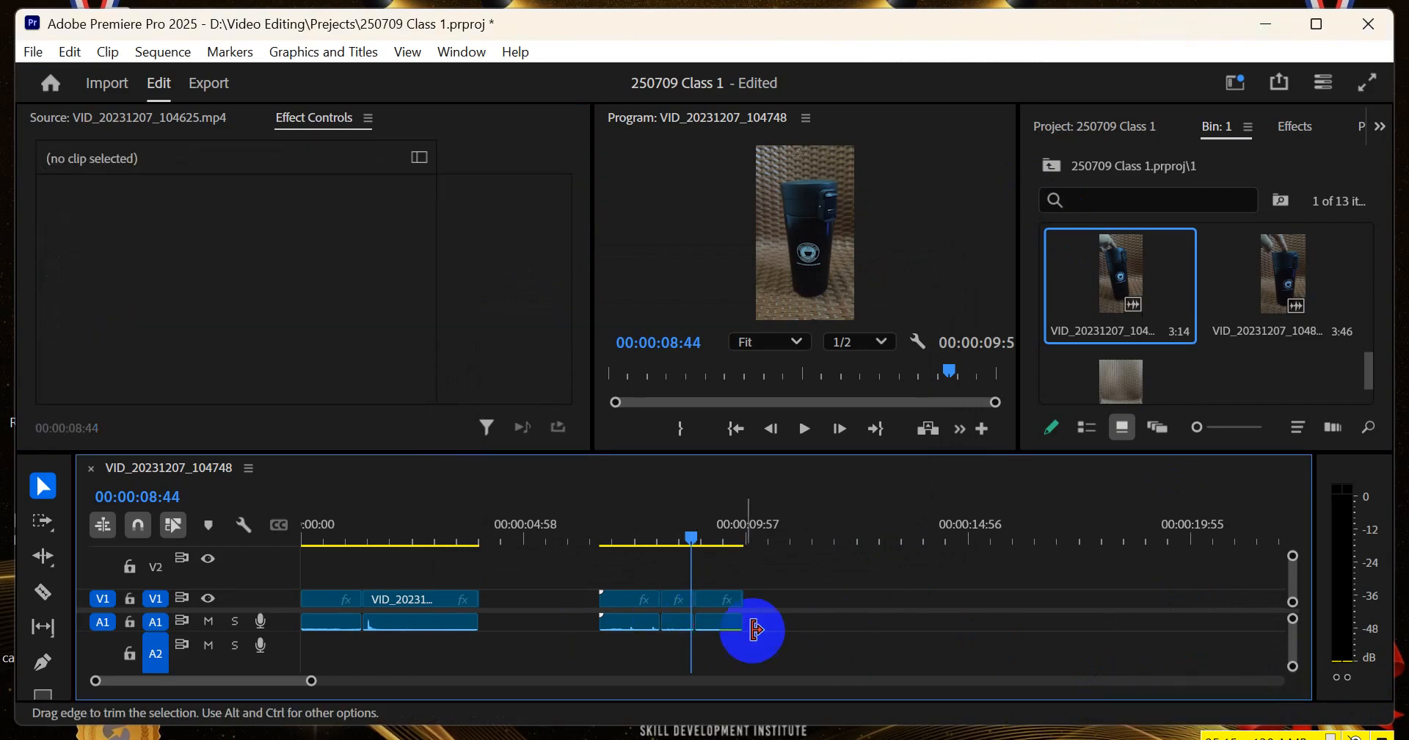
left_click(671, 622)
key("Delete")
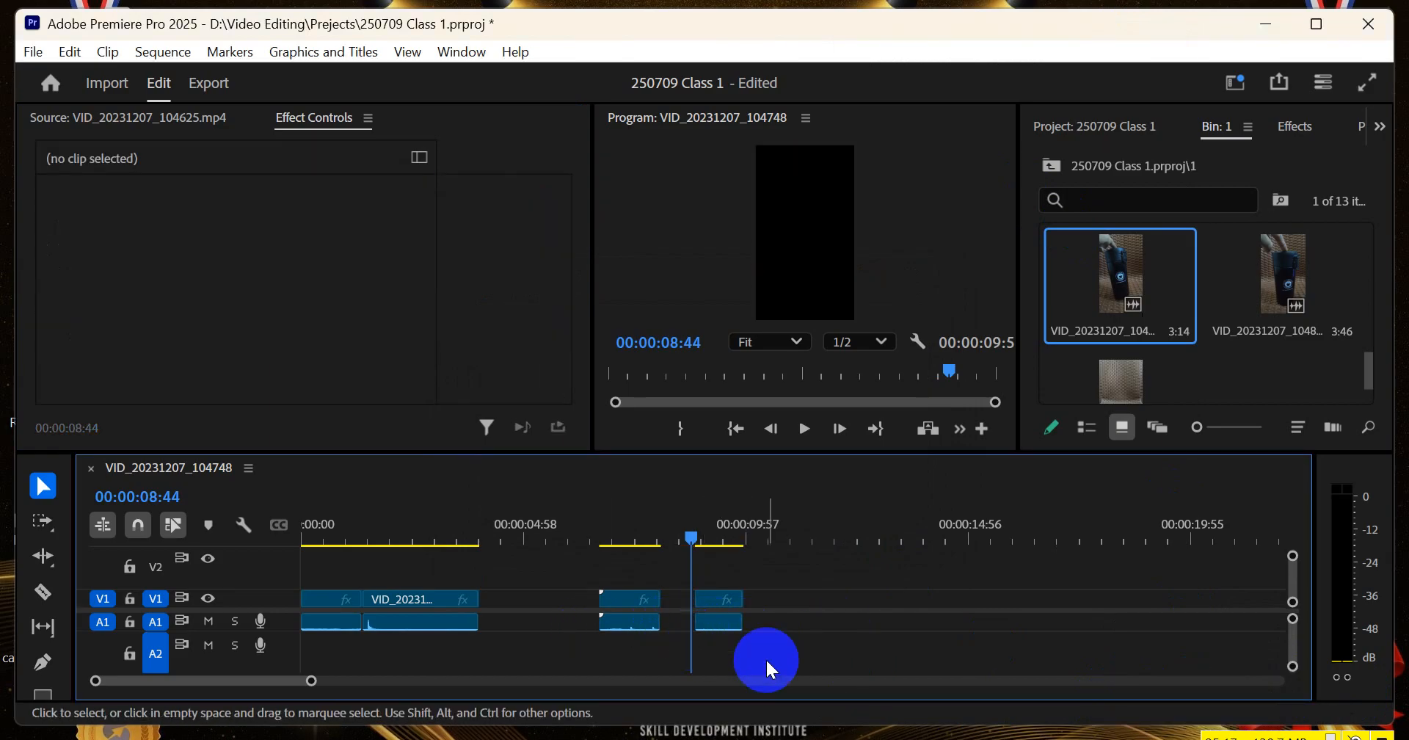
left_click(678, 600)
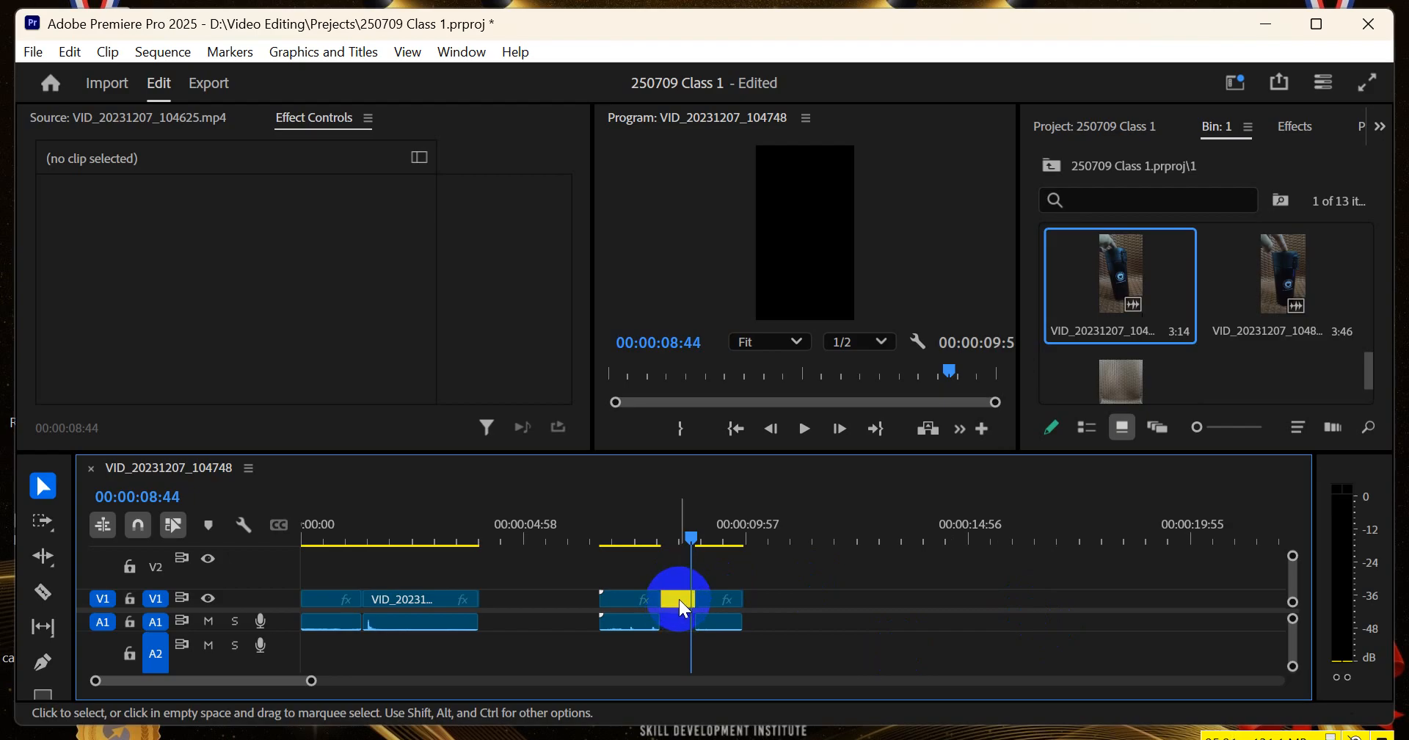
key("Delete")
left_click(662, 527)
left_click_drag(666, 536, 660, 559)
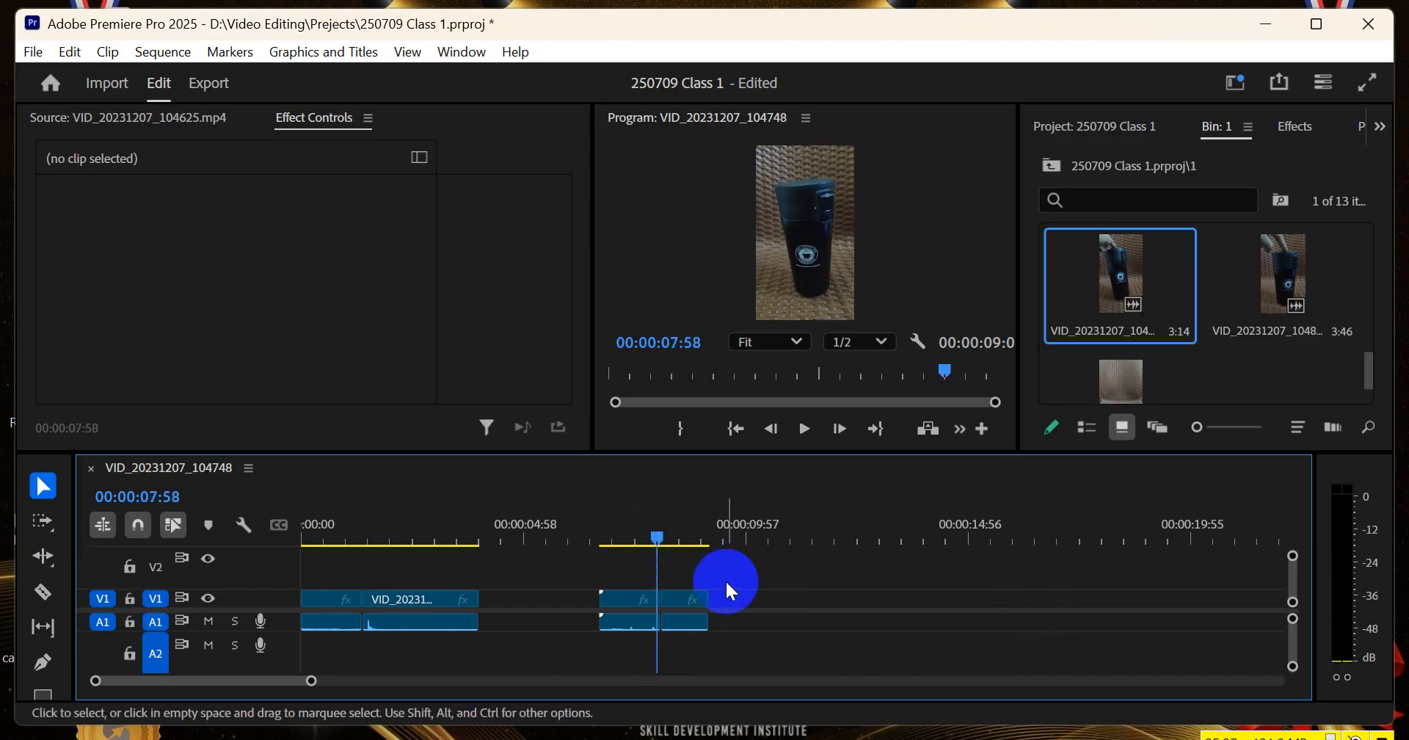
left_click_drag(764, 588, 616, 634)
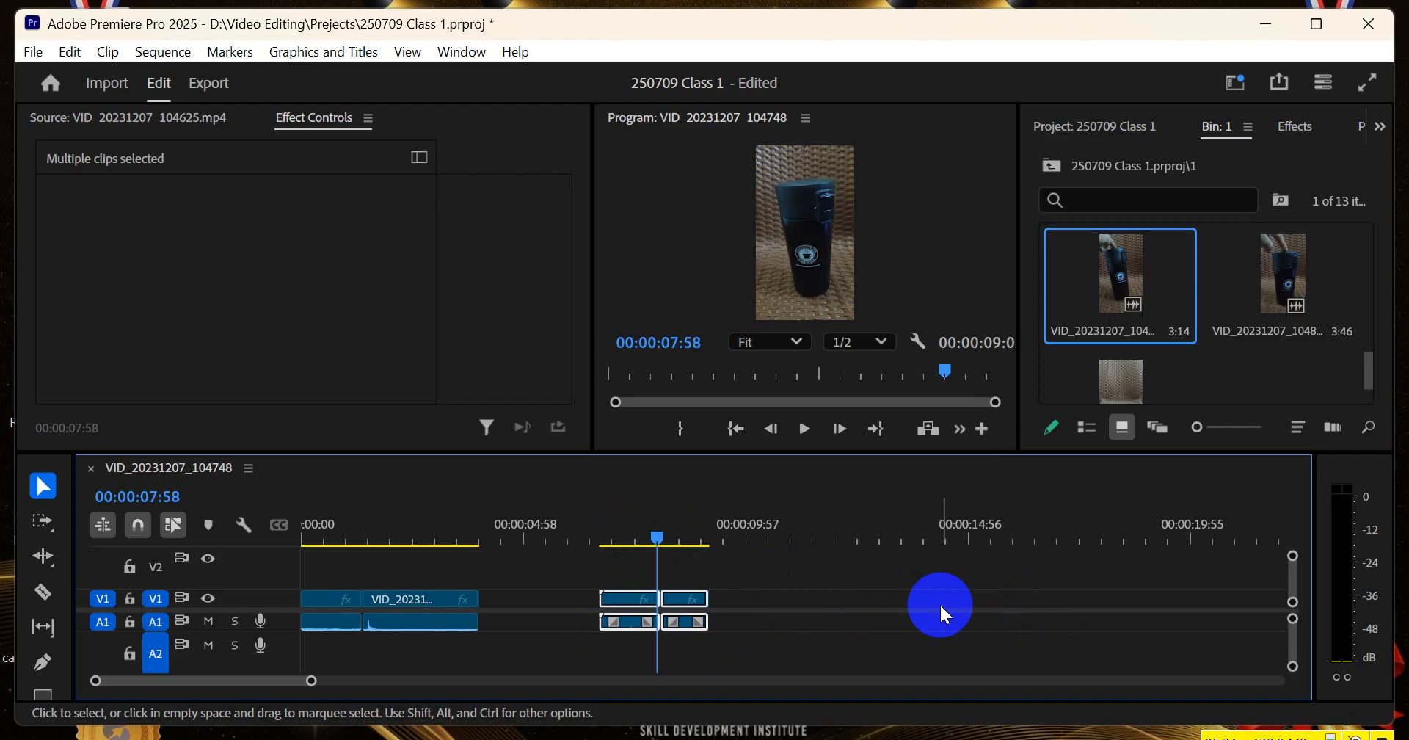
left_click(585, 579)
left_click_drag(598, 601, 594, 603)
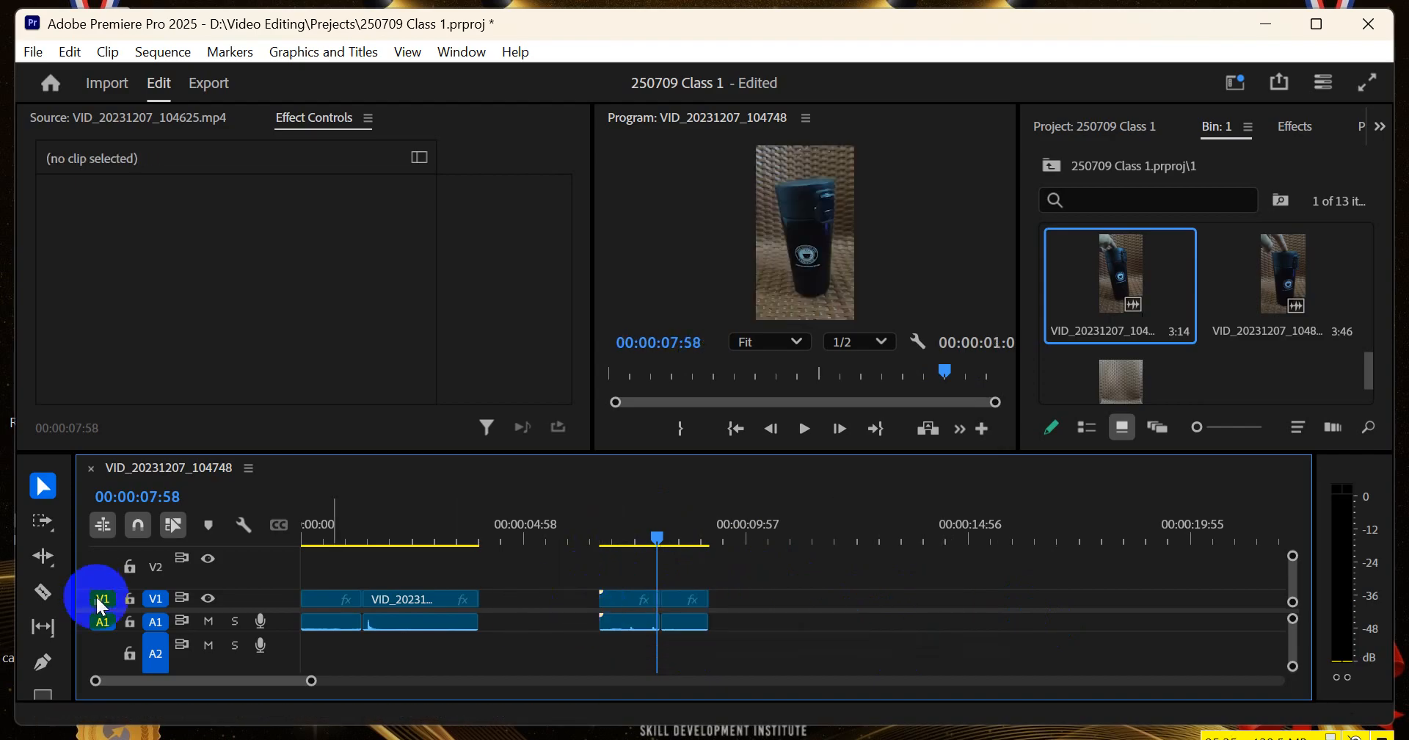
Split the first remaining piece of the third clip at about 00:00:07:19 with the Razor tool and remove the part before the cut
left_click(43, 591)
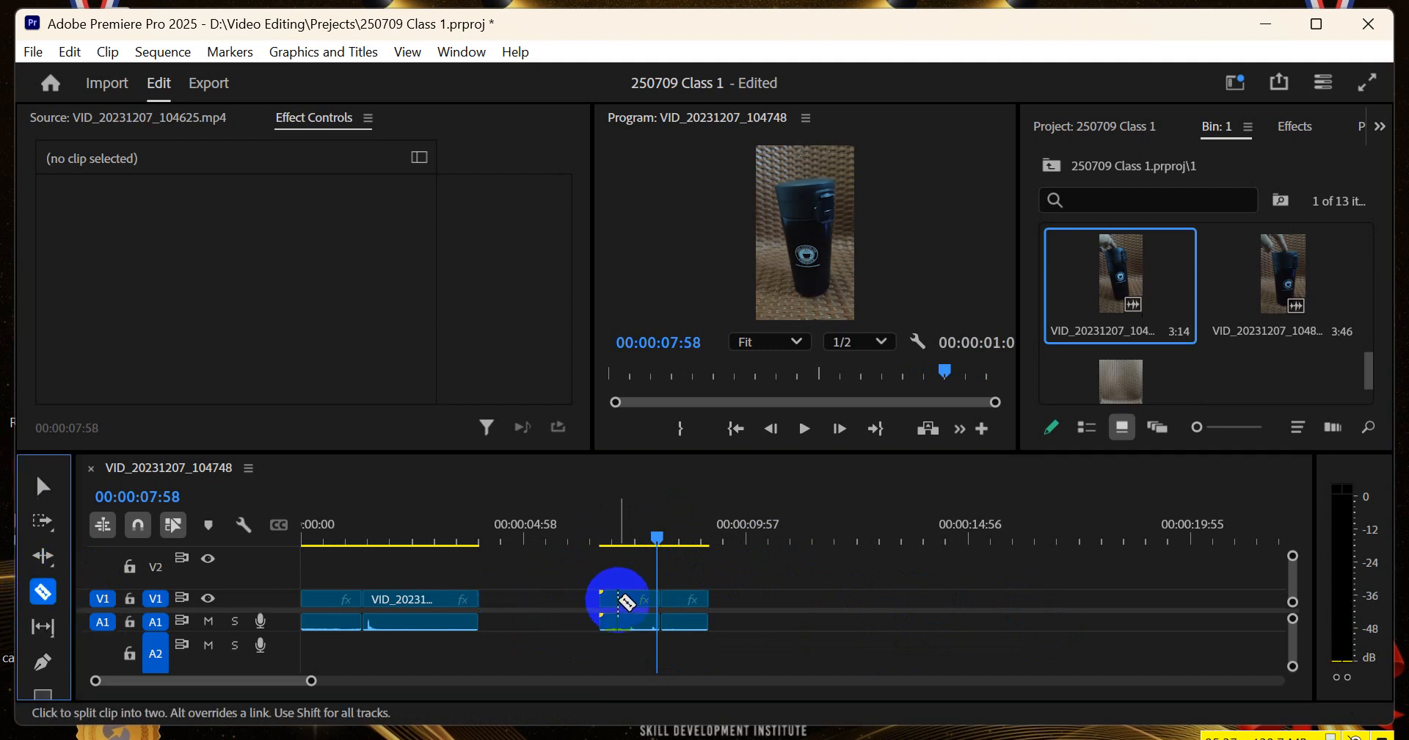
left_click(627, 598)
left_click_drag(606, 536, 629, 535)
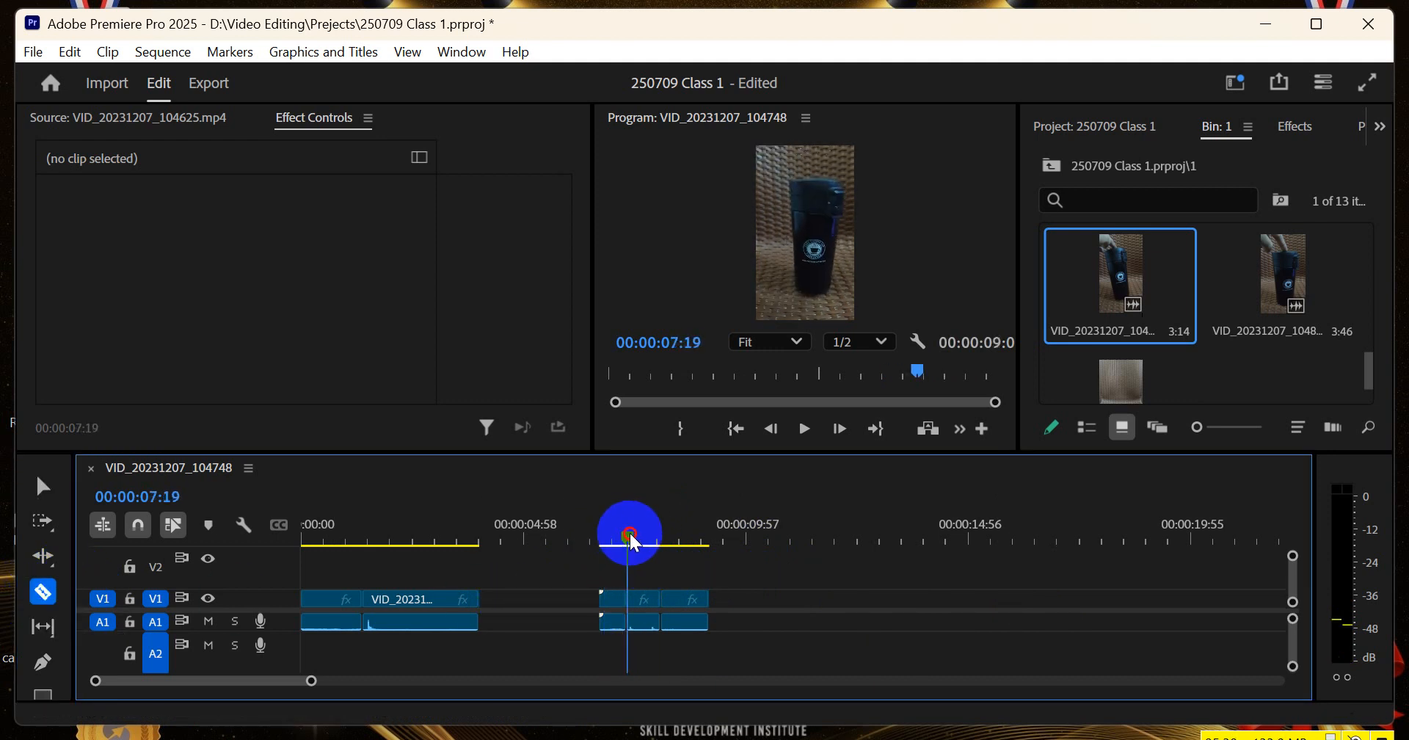
left_click(43, 486)
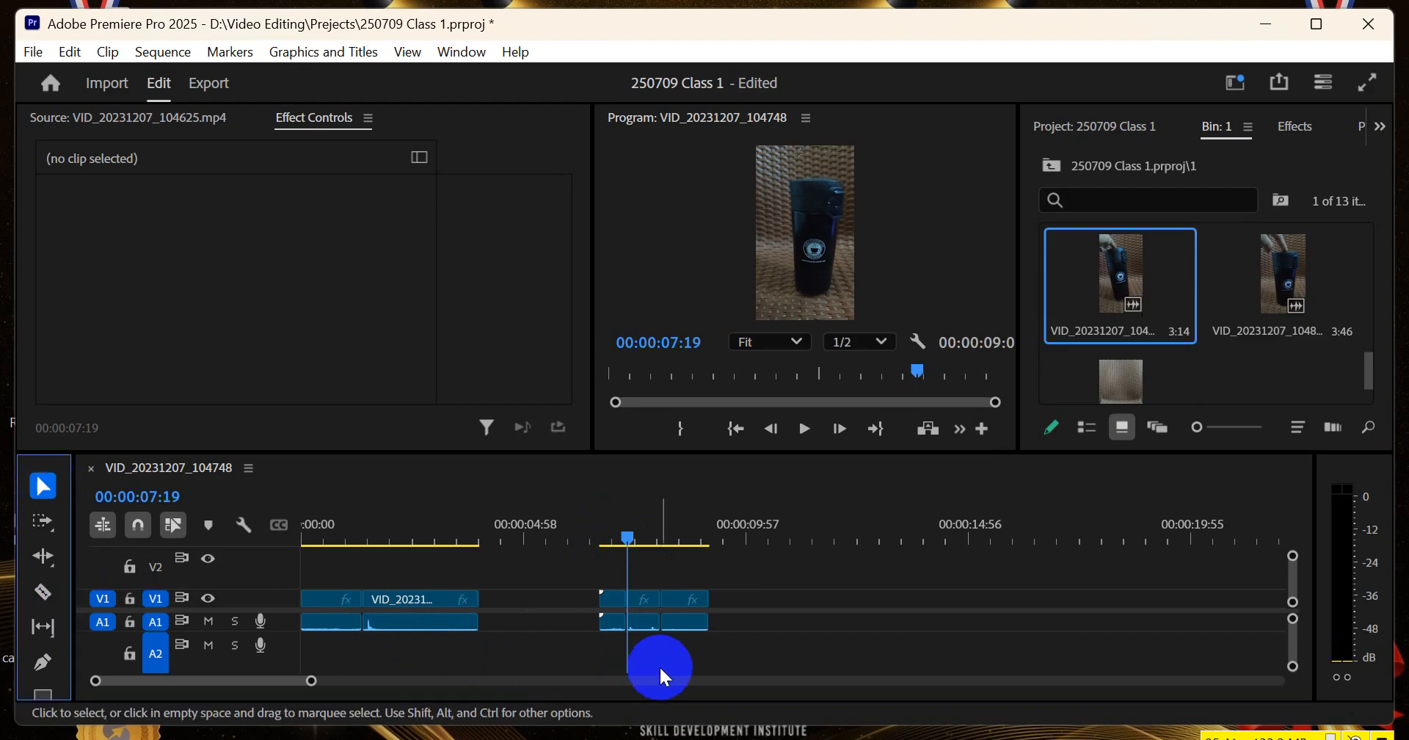
left_click_drag(616, 605, 629, 604)
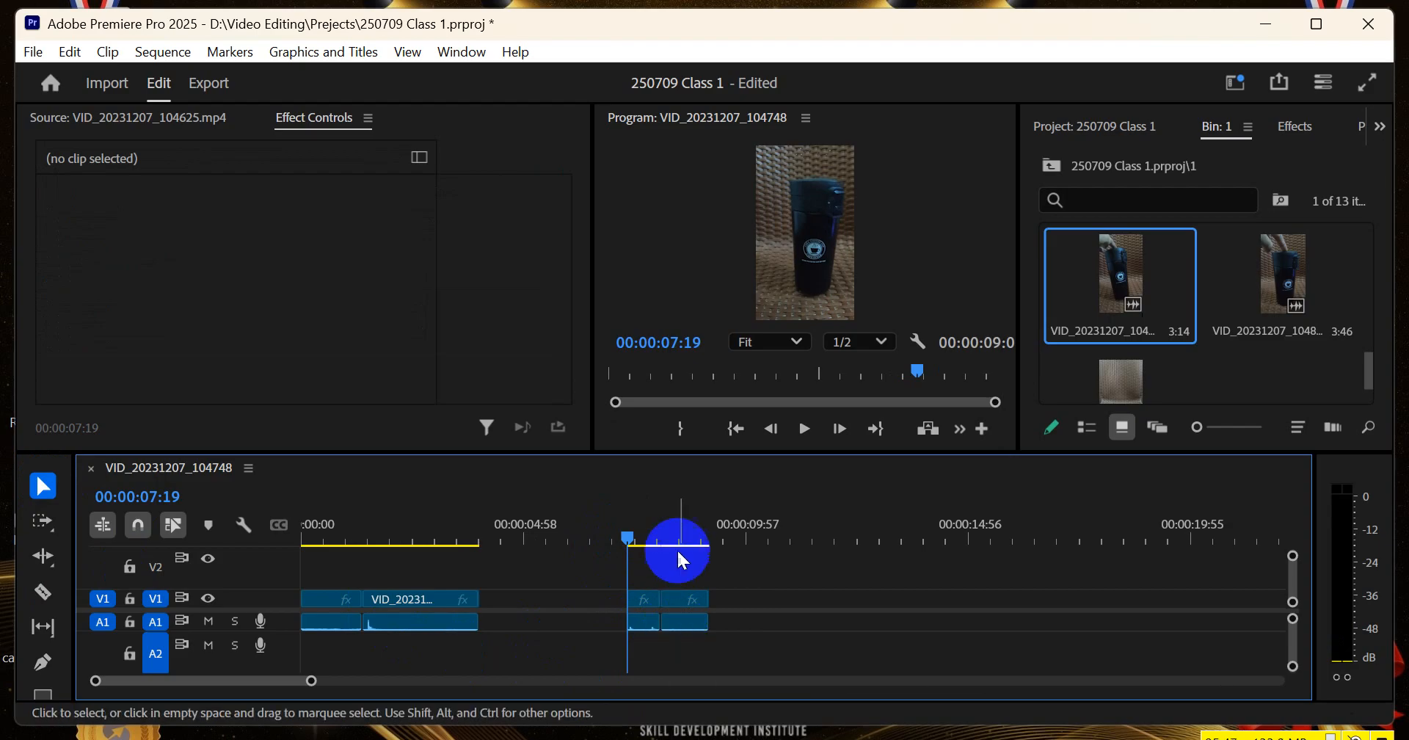
Delete both remaining pieces of the third clip from V1 and A1, keeping only the first two clips
left_click_drag(780, 571, 605, 636)
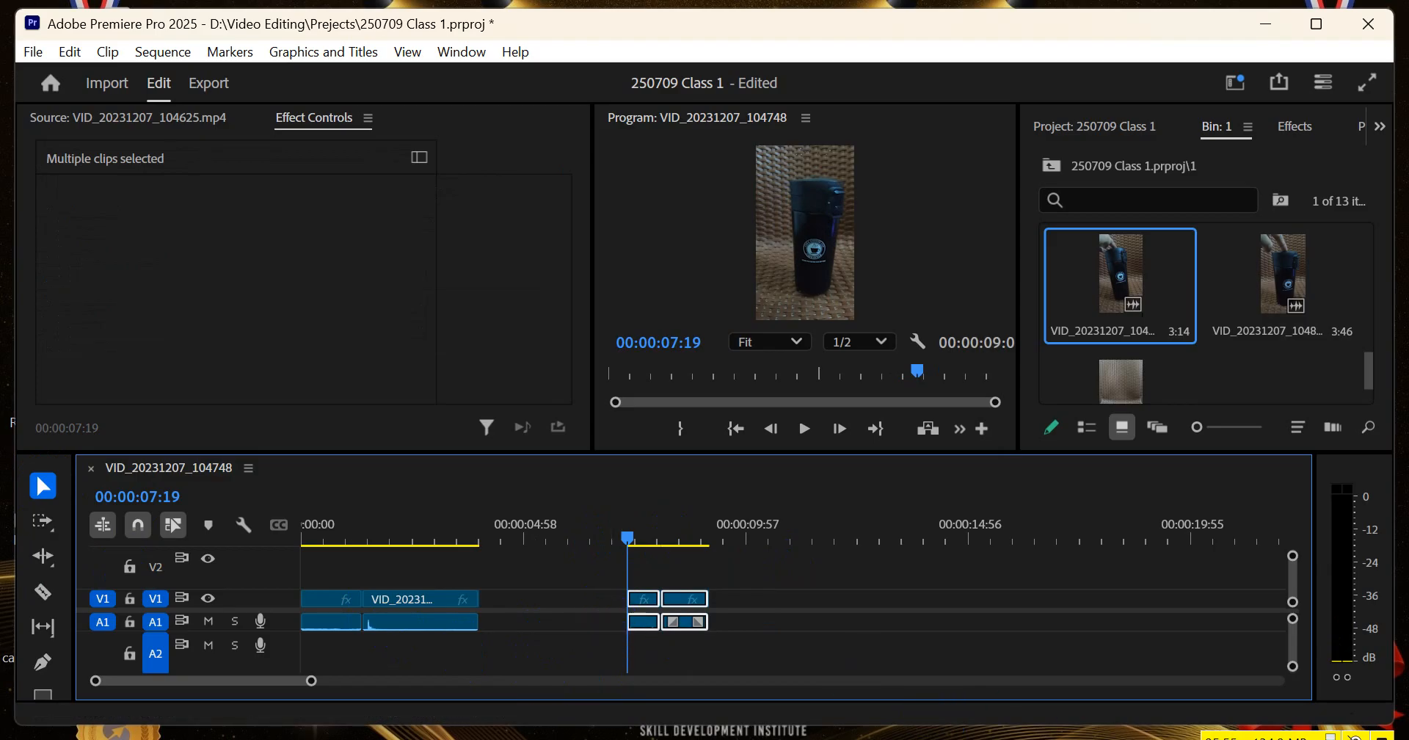
left_click_drag(770, 563, 624, 641)
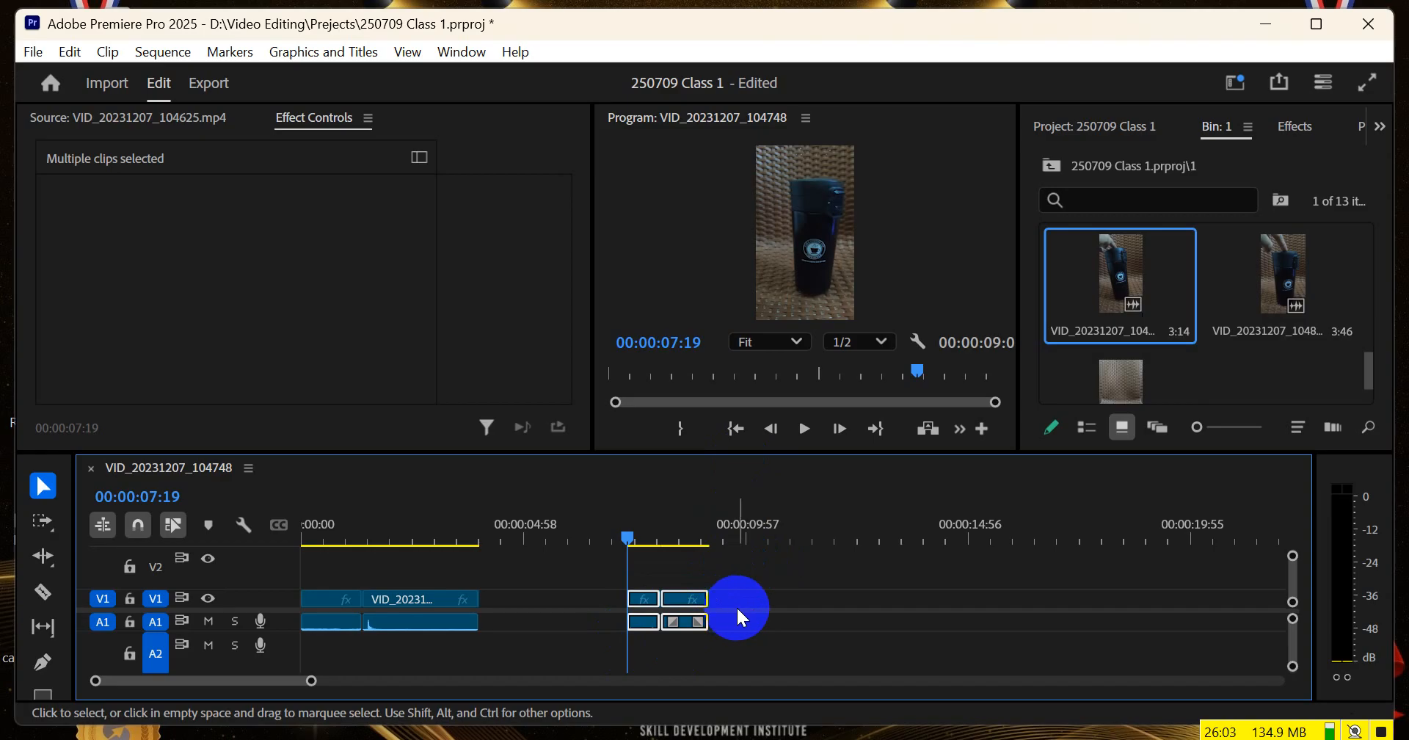
key("Delete")
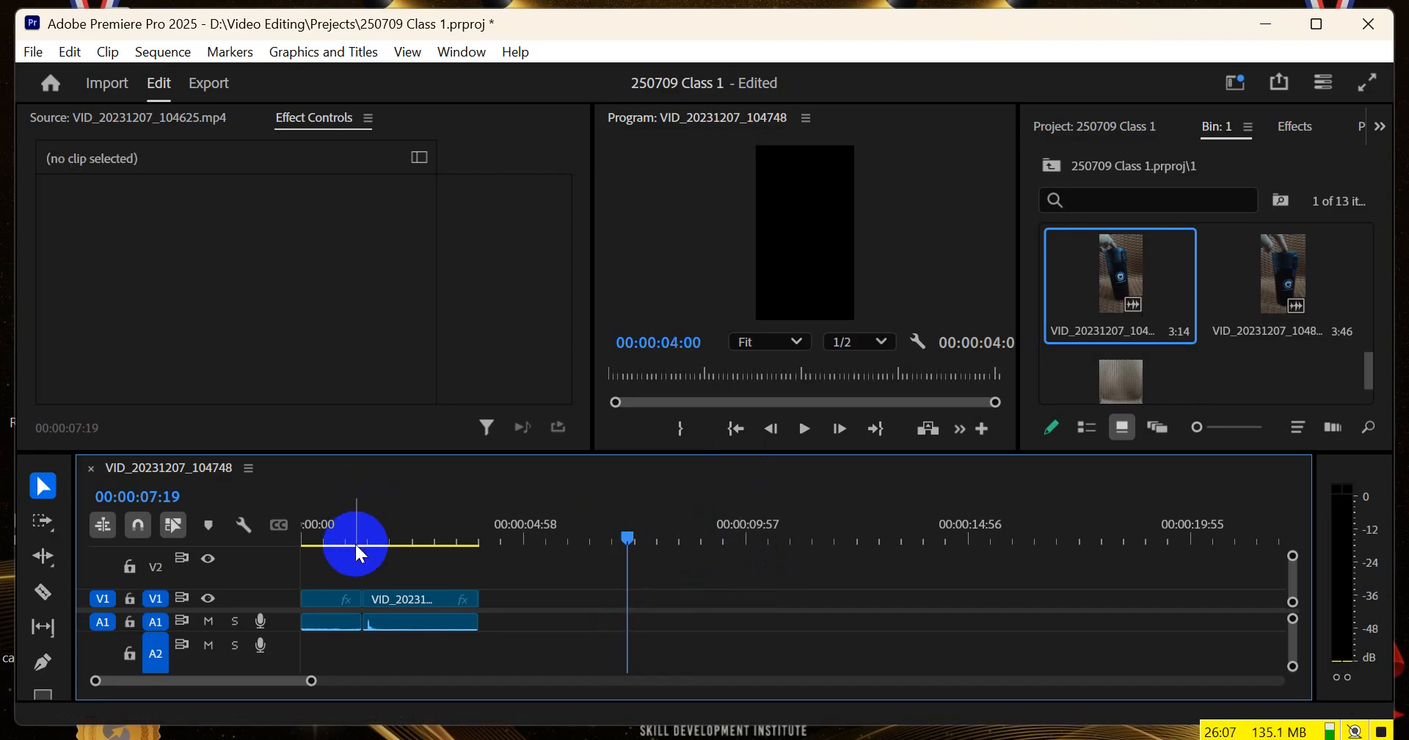
Return the playhead to the start of the sequence at 00:00:00:00
left_click(577, 536)
left_click_drag(576, 536, 235, 547)
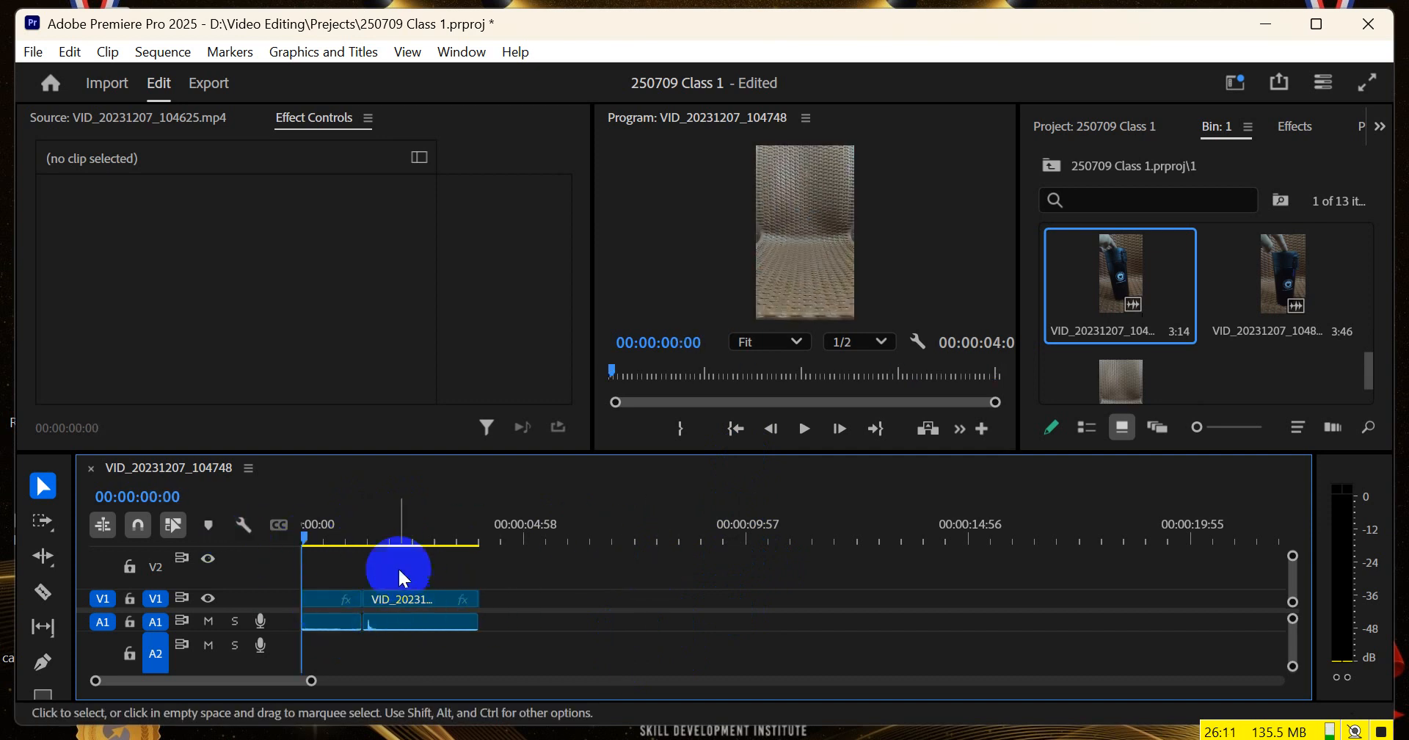
left_click(391, 530)
left_click(309, 534)
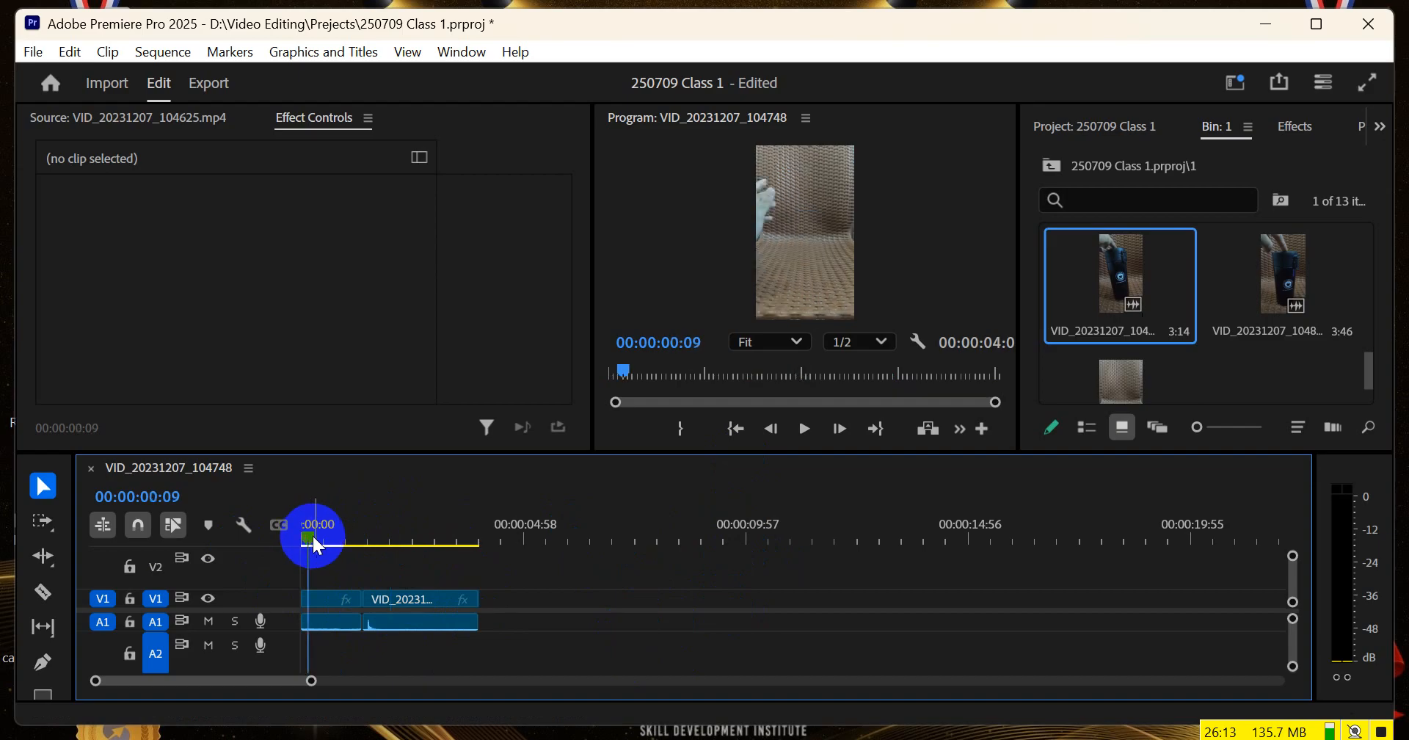
left_click(292, 535)
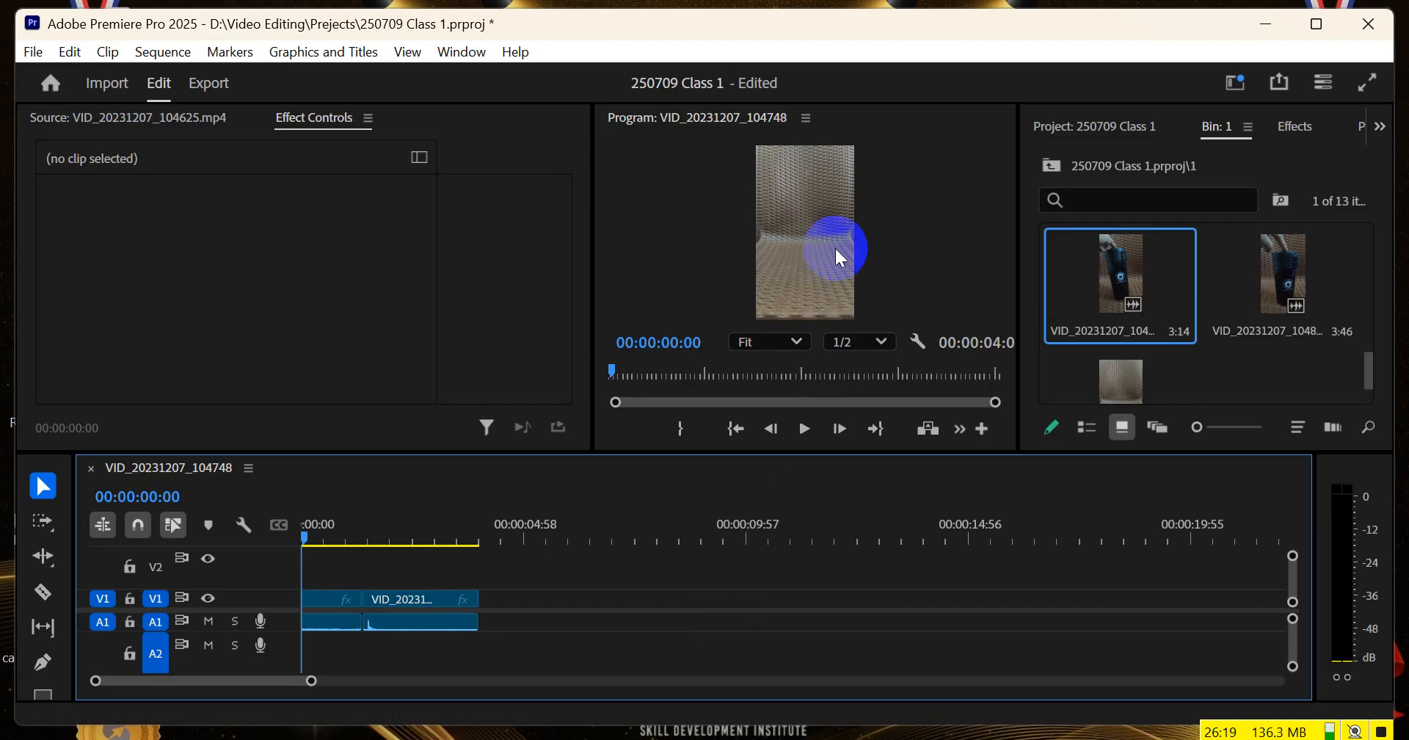
mouse_move(420, 603)
left_mouse_down()
mouse_move(483, 603)
mouse_move(364, 599)
mouse_move(414, 600)
left_mouse_up()
left_click(404, 601)
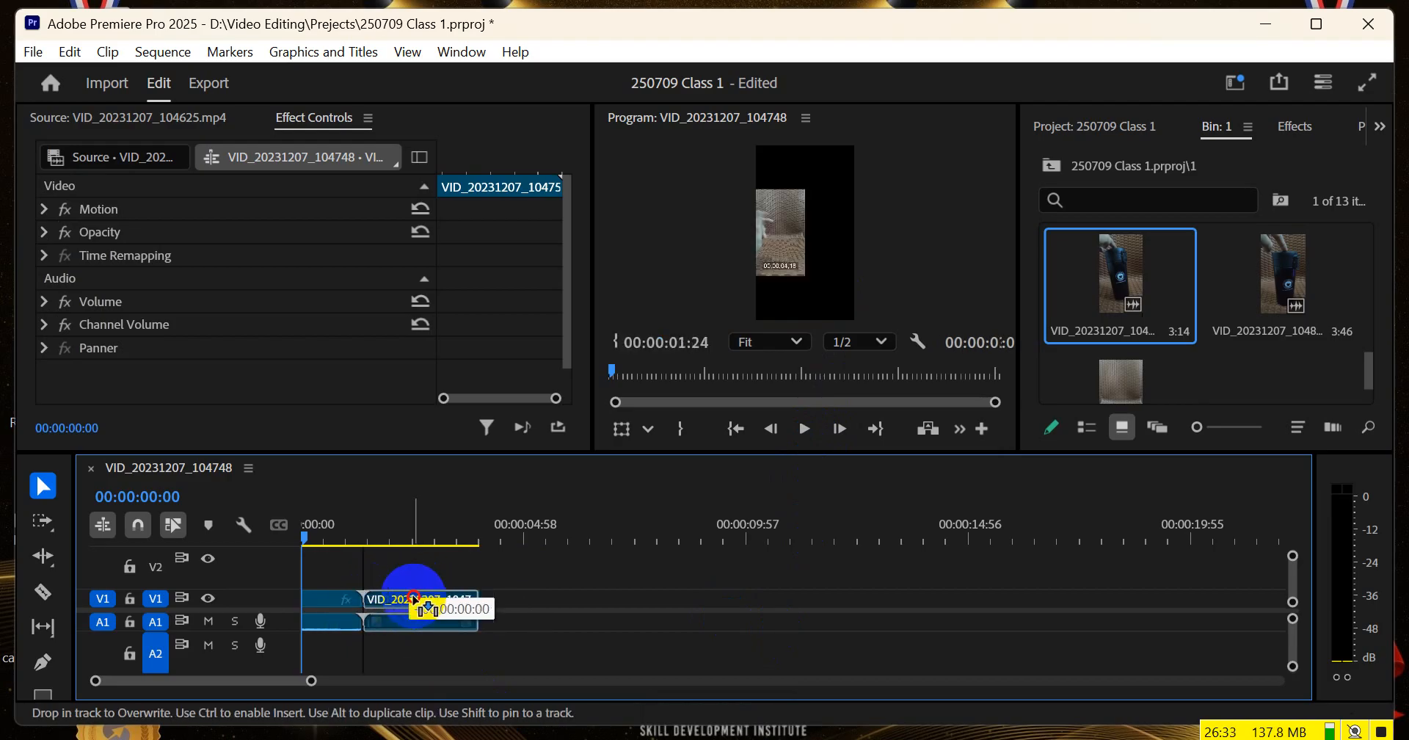
left_click_drag(415, 601, 415, 601)
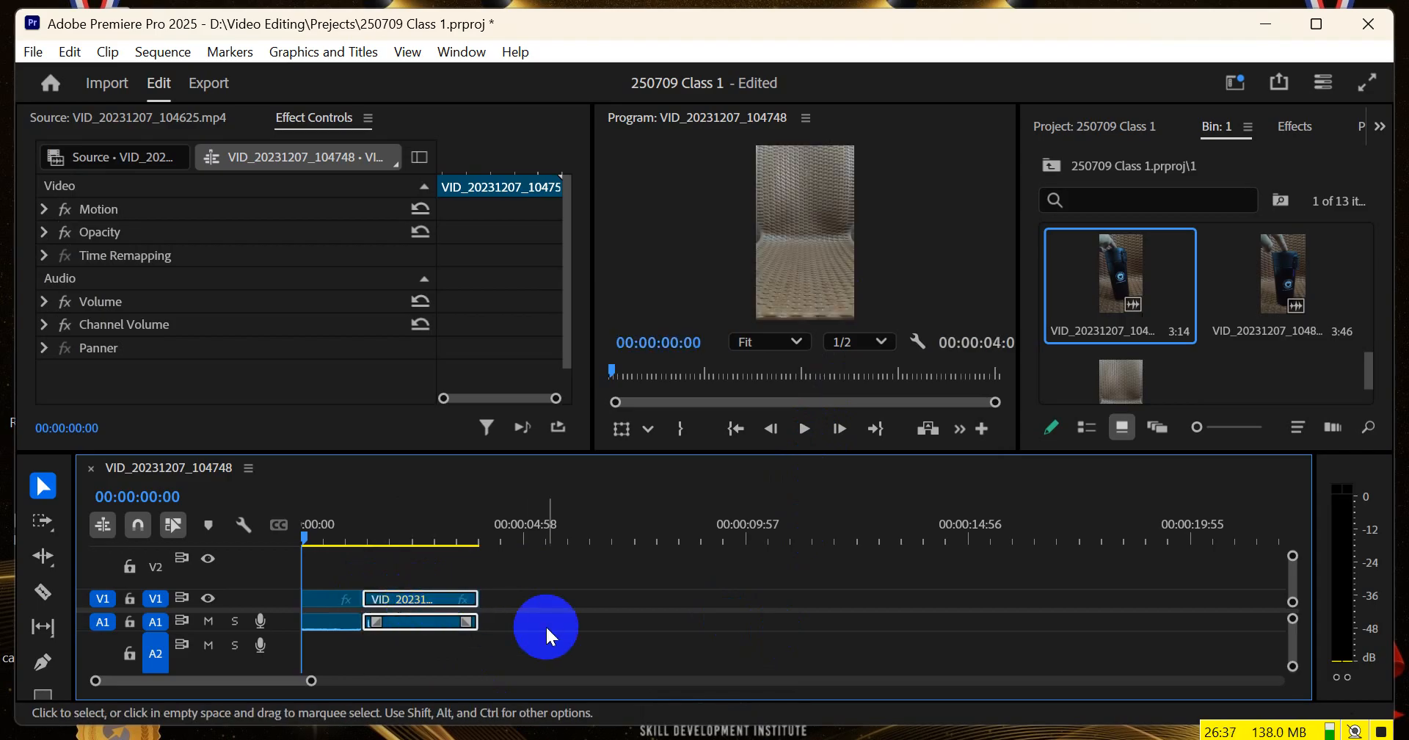
left_click(593, 621)
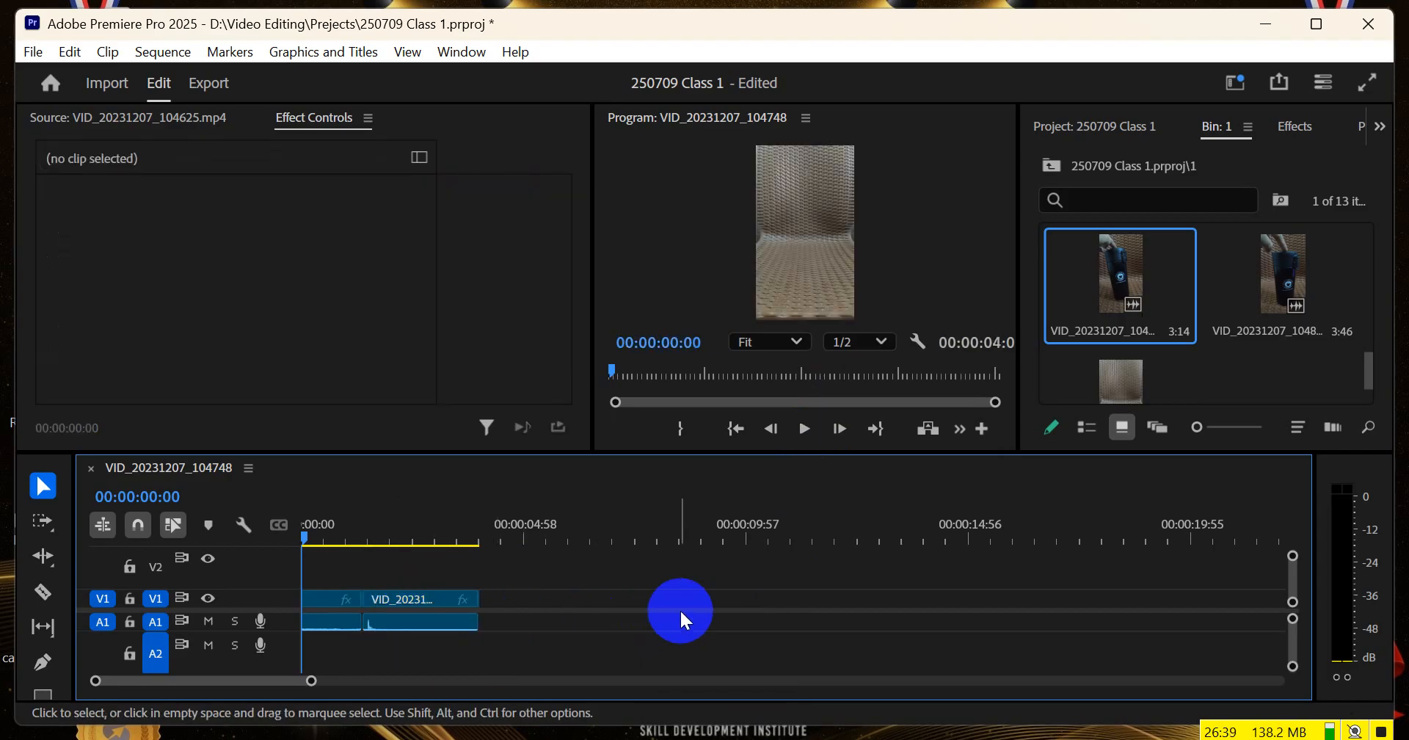
Play the two-clip sequence from the start and return the playhead to 00:00:00:00
key("space")
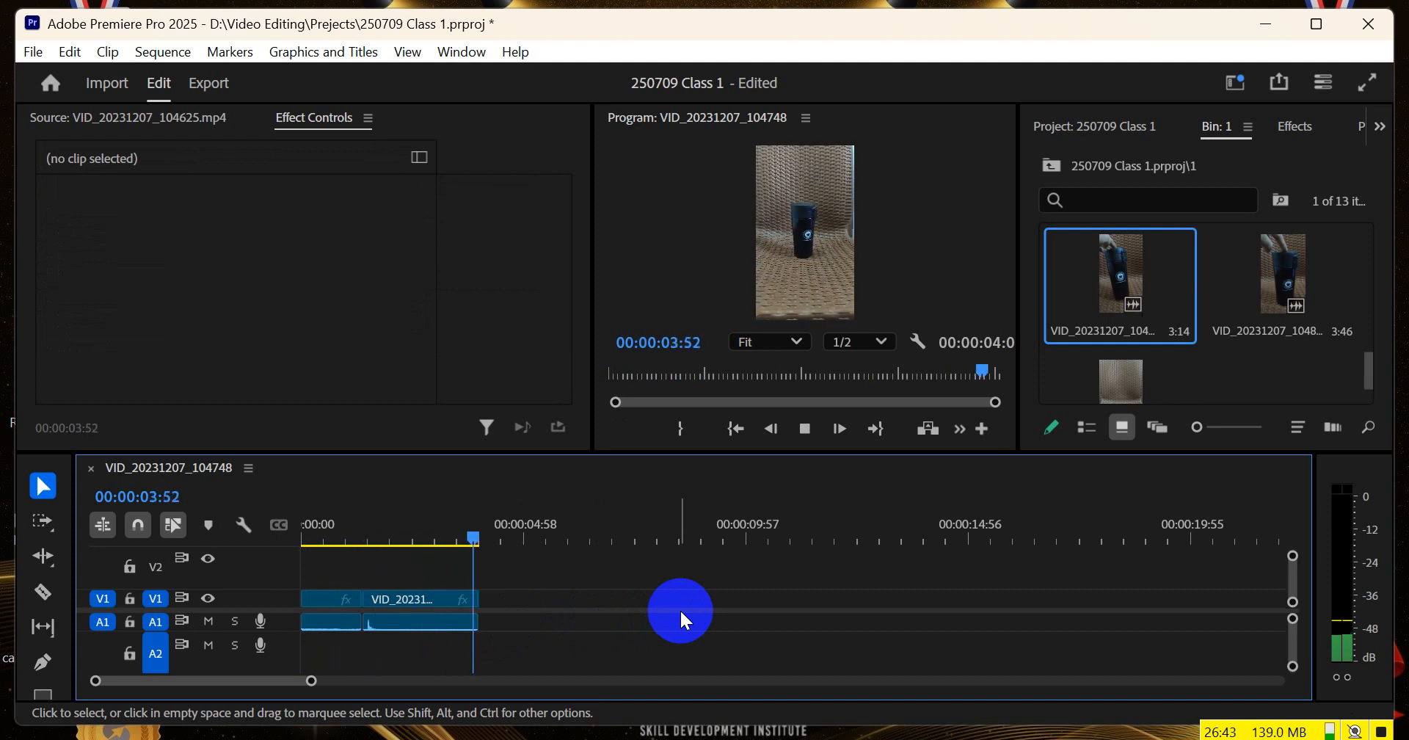
left_click(323, 545)
left_click_drag(324, 543, 282, 545)
Maximize the Program monitor so the sequence preview fills the workspace
left_click(553, 403)
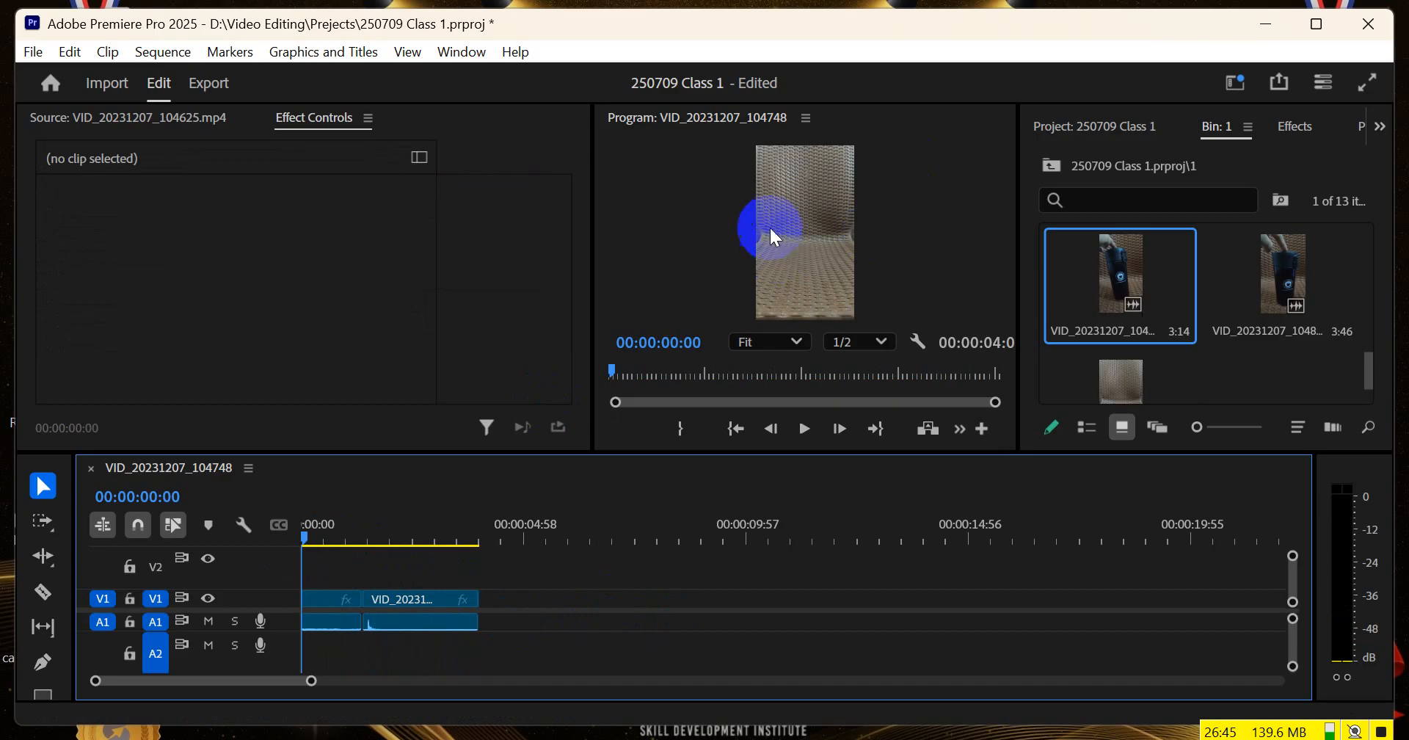
key("grave")
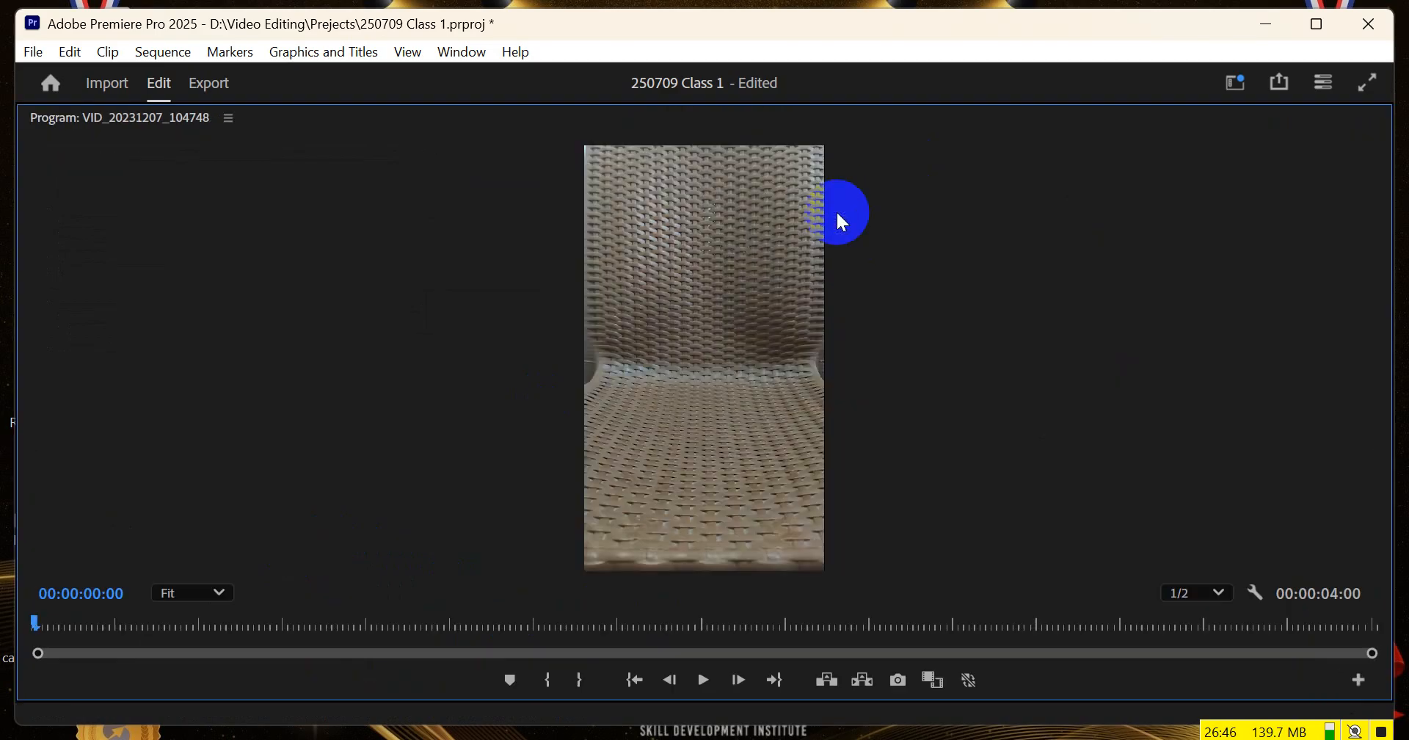
Play the sequence in the maximized Program monitor and add the Loop Playback button to its transport controls
left_click(702, 686)
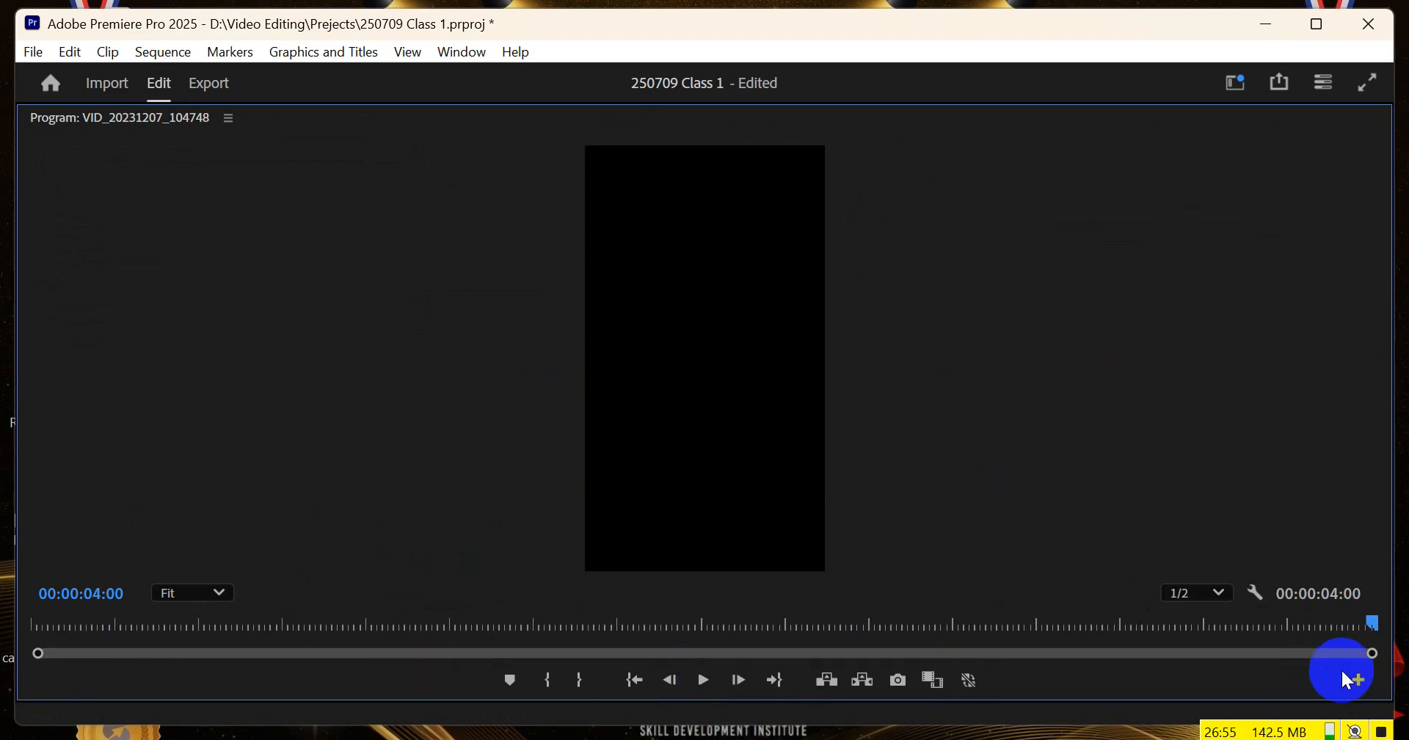
left_click(1359, 680)
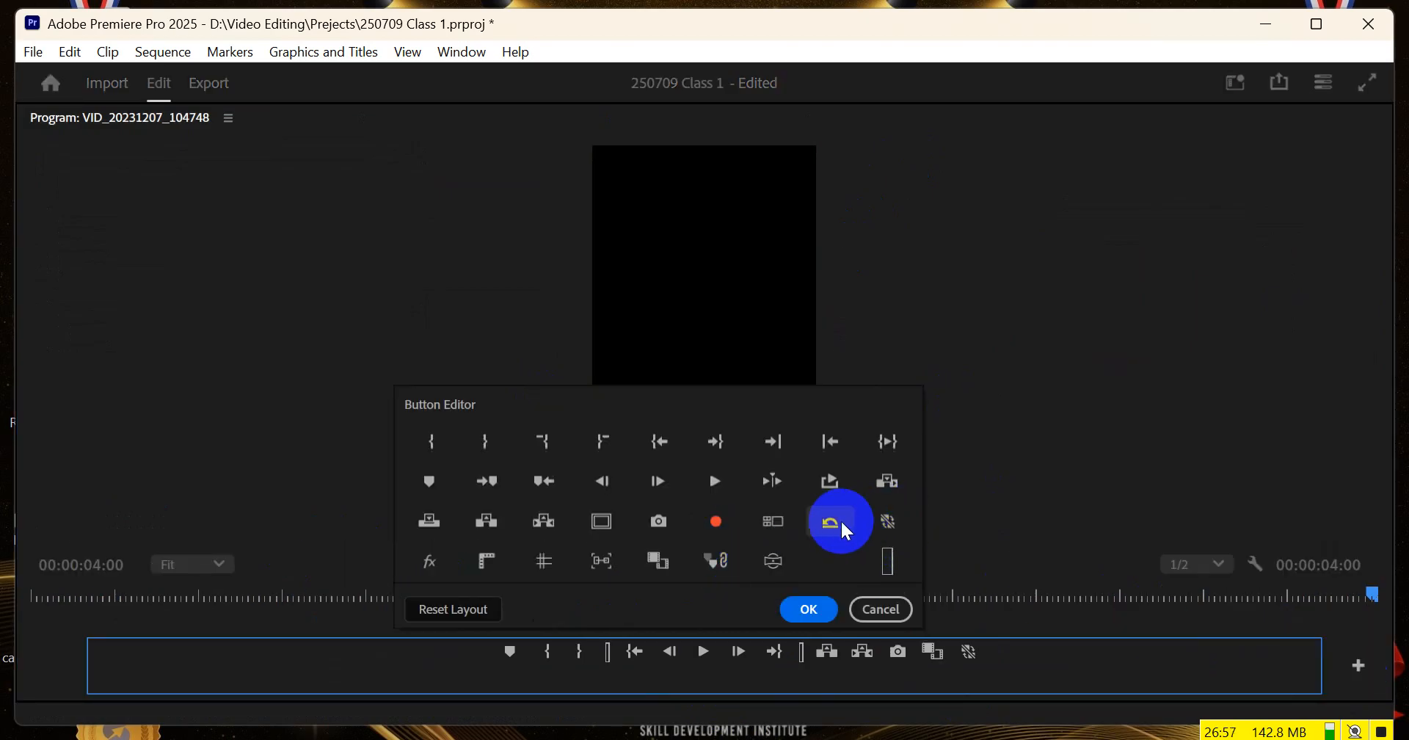
left_click_drag(827, 476, 1022, 652)
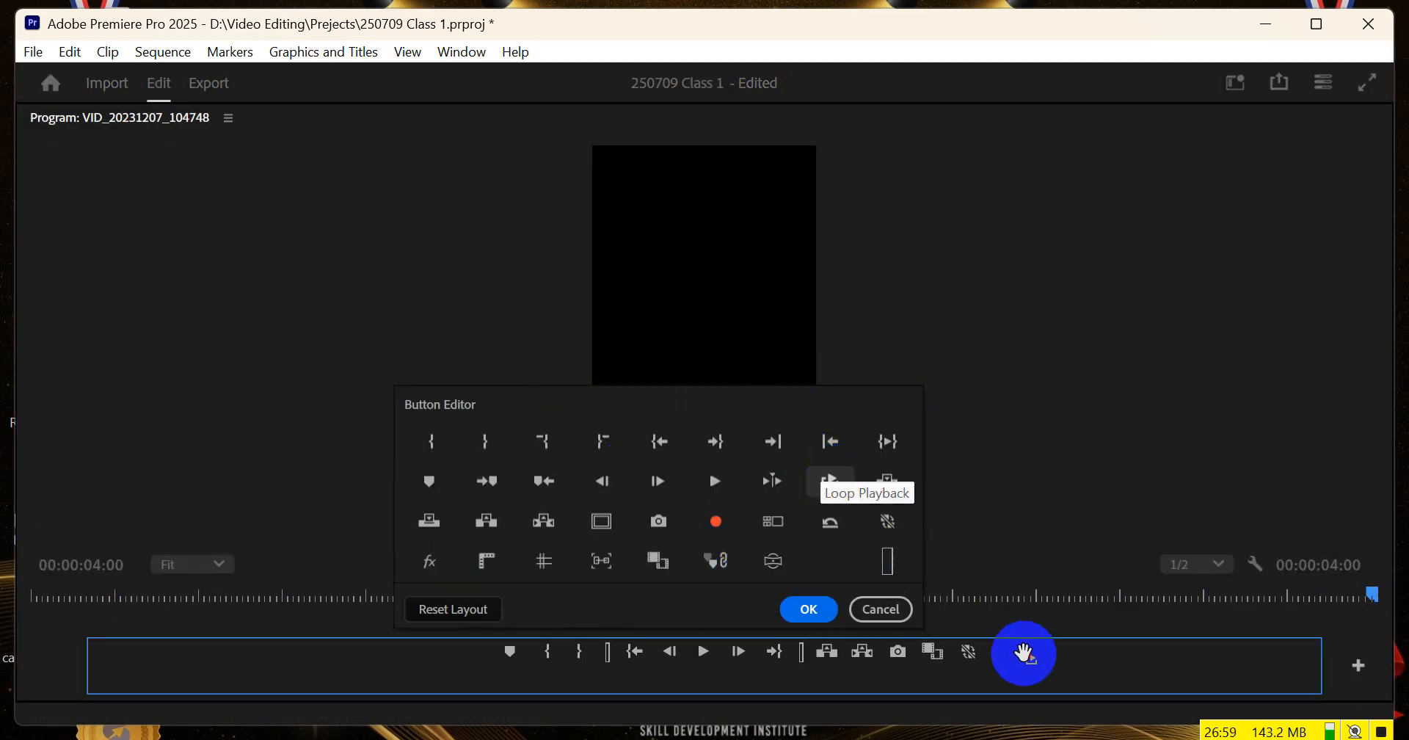
left_click(806, 613)
Turn on Loop Playback, play the sequence repeatedly, stop it and restore the Program monitor to its normal size
left_click(1004, 679)
left_click(703, 680)
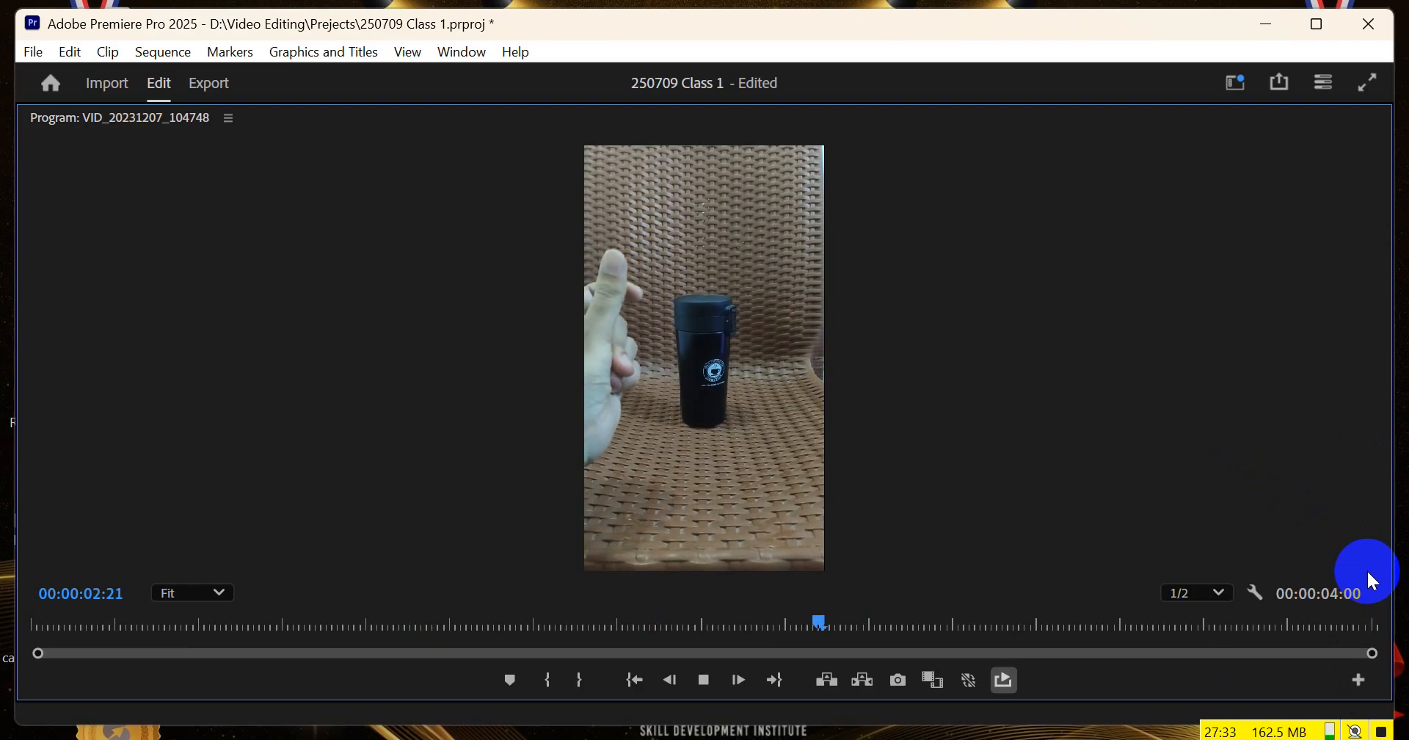
key("space")
key("grave")
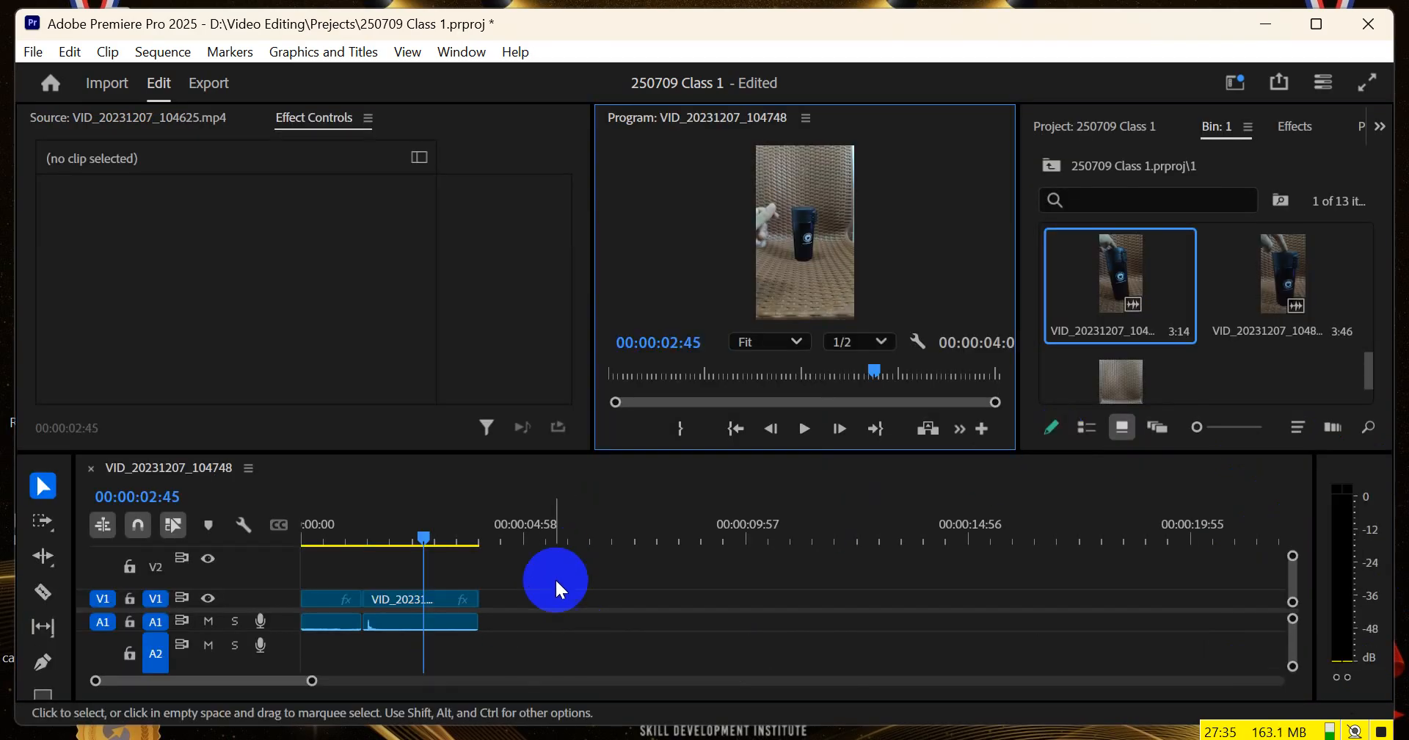
Replace the clips in the timeline with VID_20231207_104748.mp4 followed directly by VID_20231207_104758.mp4 on V1 and A1
left_click_drag(547, 585, 305, 629)
key("Delete")
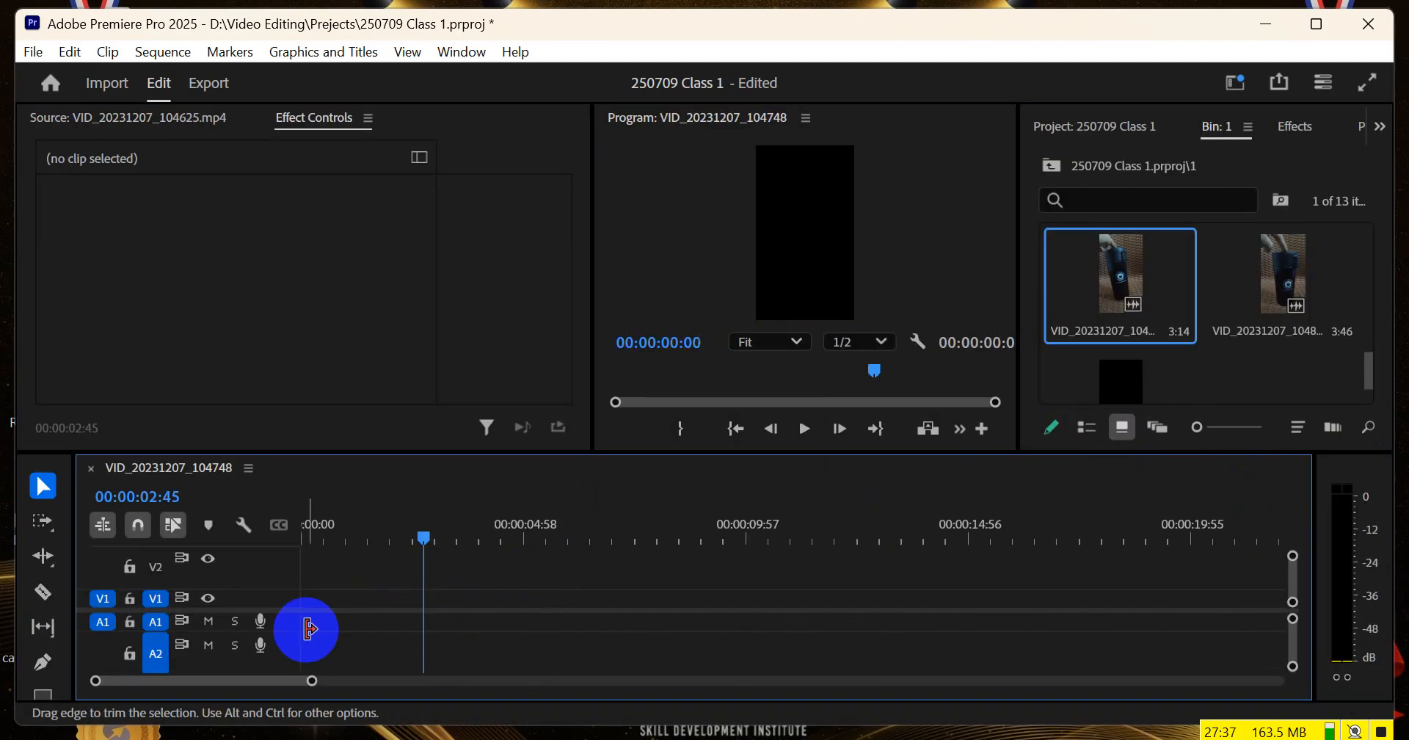
scroll(1304, 329, "up", 2)
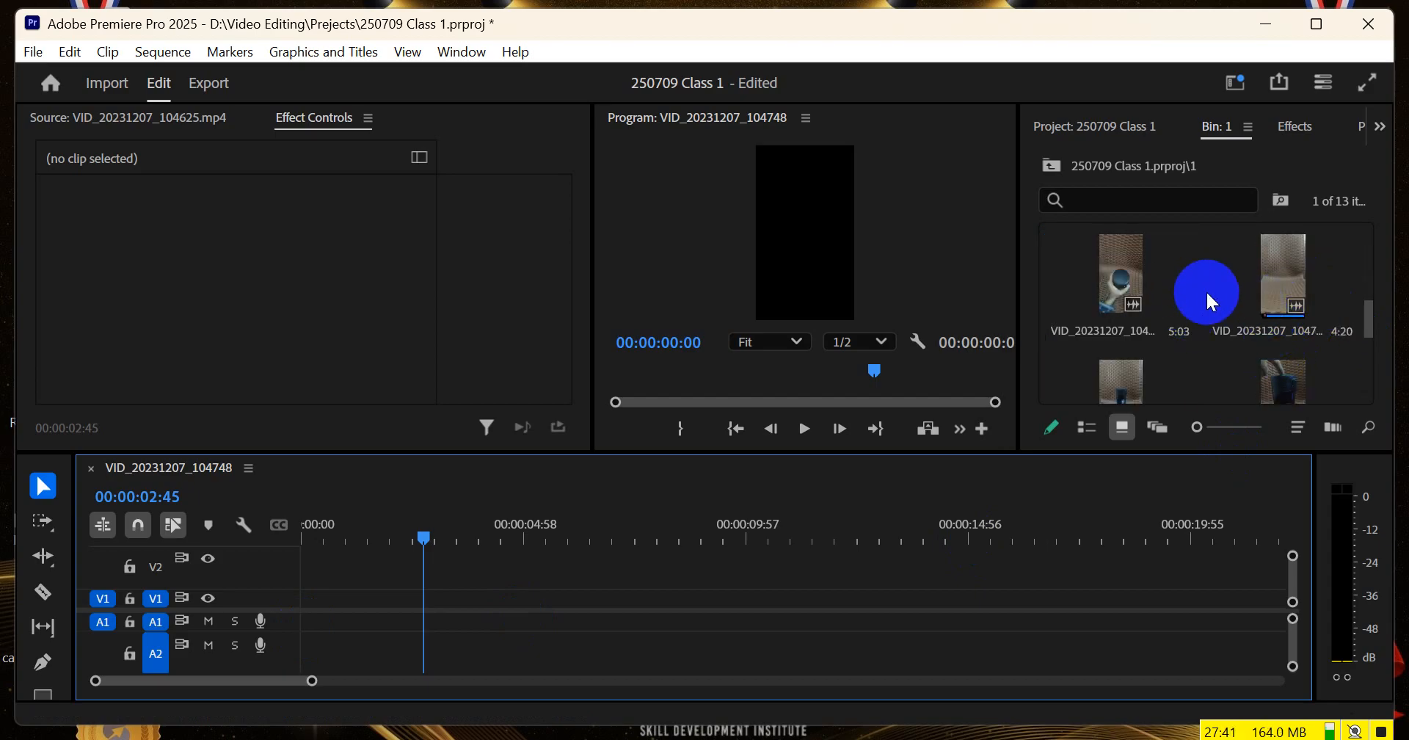
left_click_drag(1283, 276, 278, 610)
scroll(1129, 376, "down", 2)
left_click_drag(1138, 328, 502, 616)
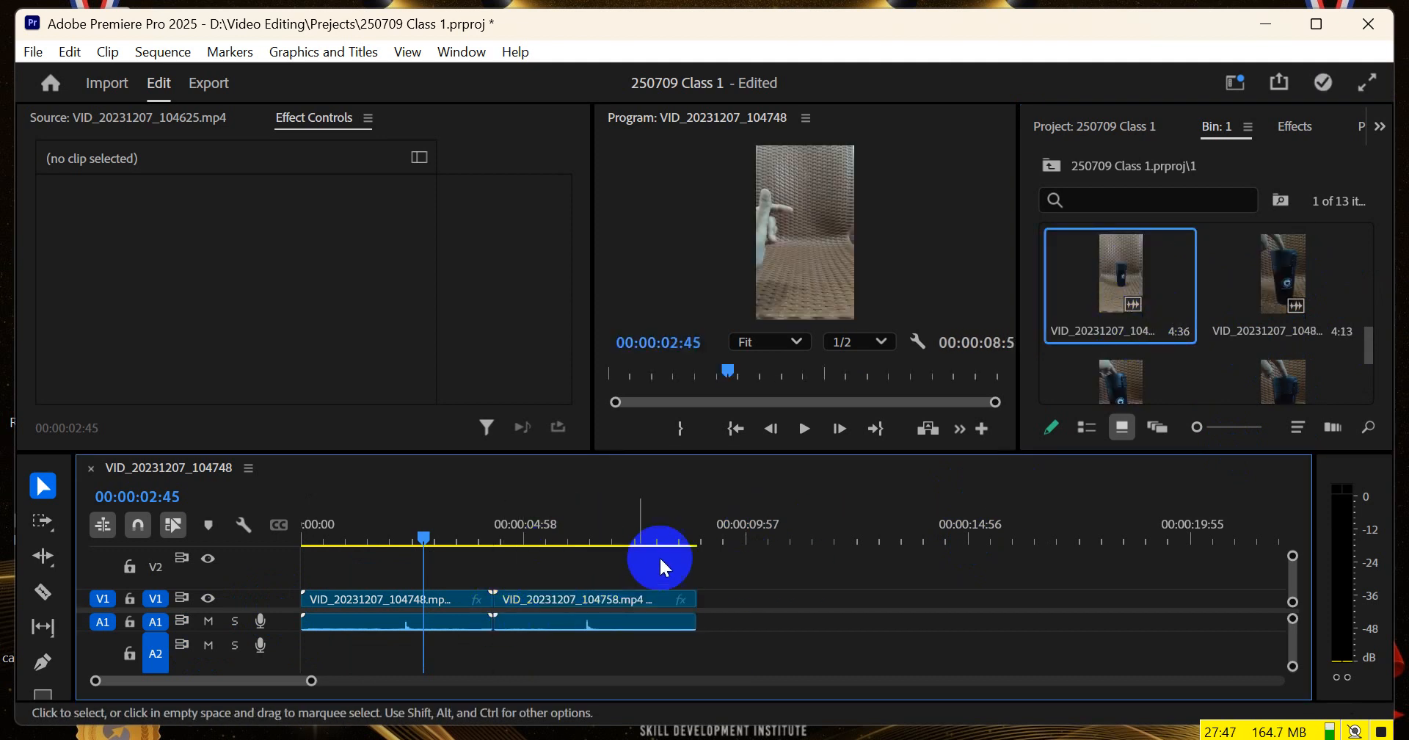
Scrub through both clips to examine the hand gesture and place the playhead at 00:00:02:17 in the first clip
left_click_drag(394, 531, 501, 555)
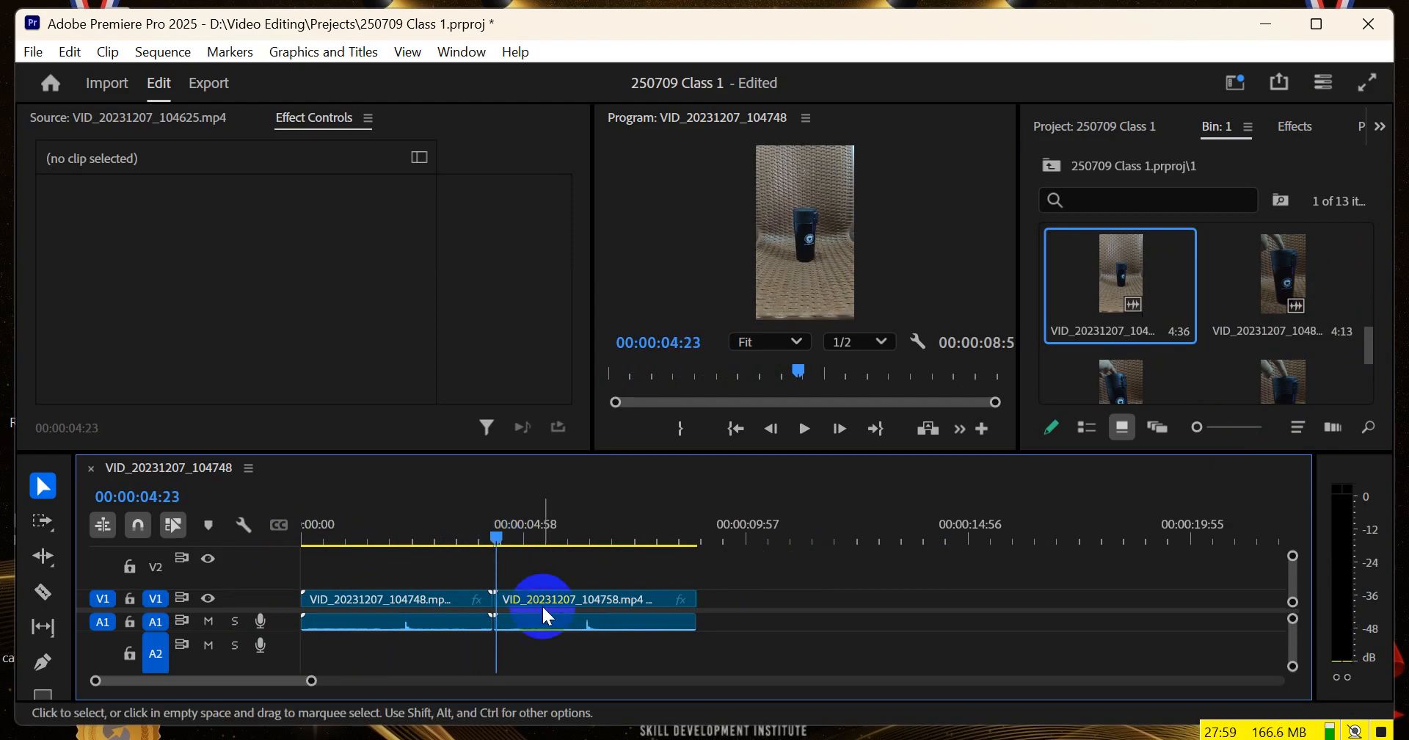
left_click_drag(505, 540, 680, 552)
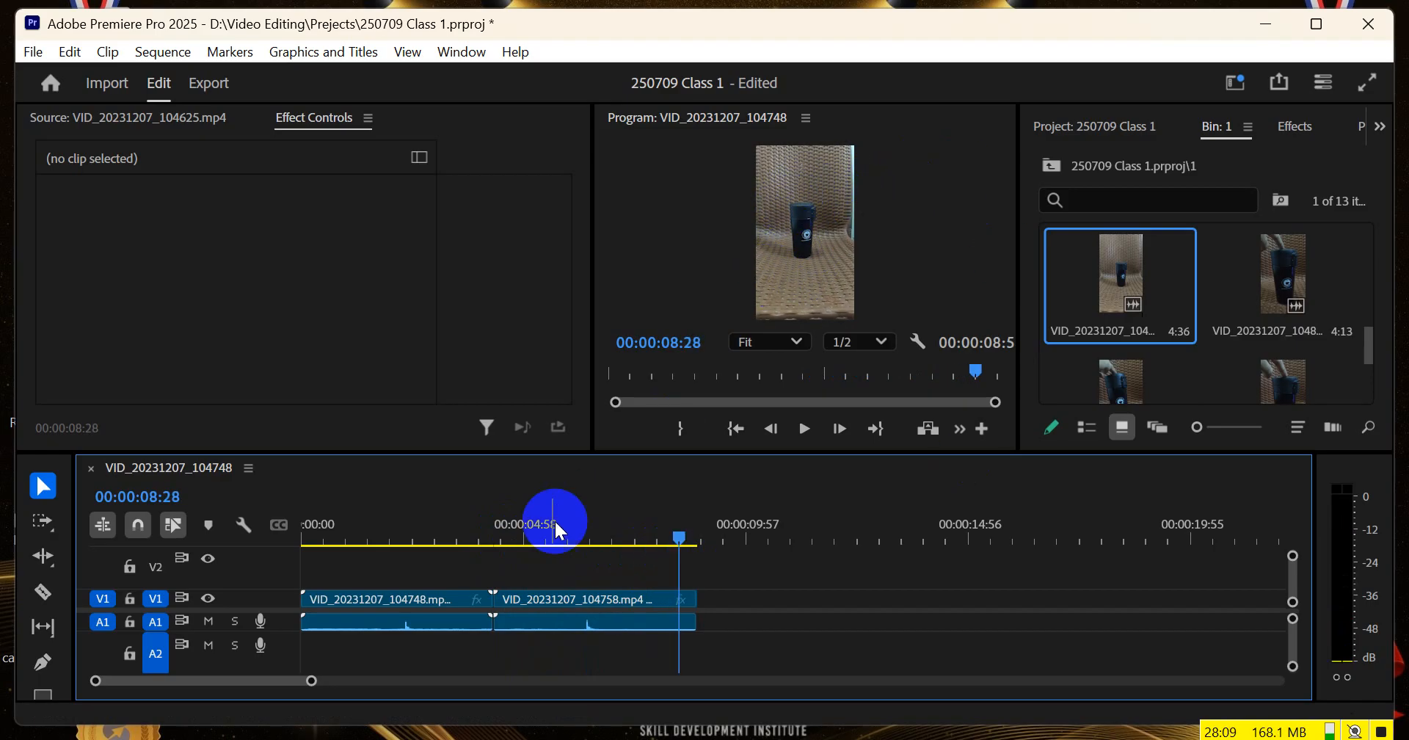
left_click_drag(417, 526, 382, 542)
Trim the first clip's end to 00:00:02:17 and cut off the second clip's opening so it directly follows the first
scroll(413, 631, "up", 3)
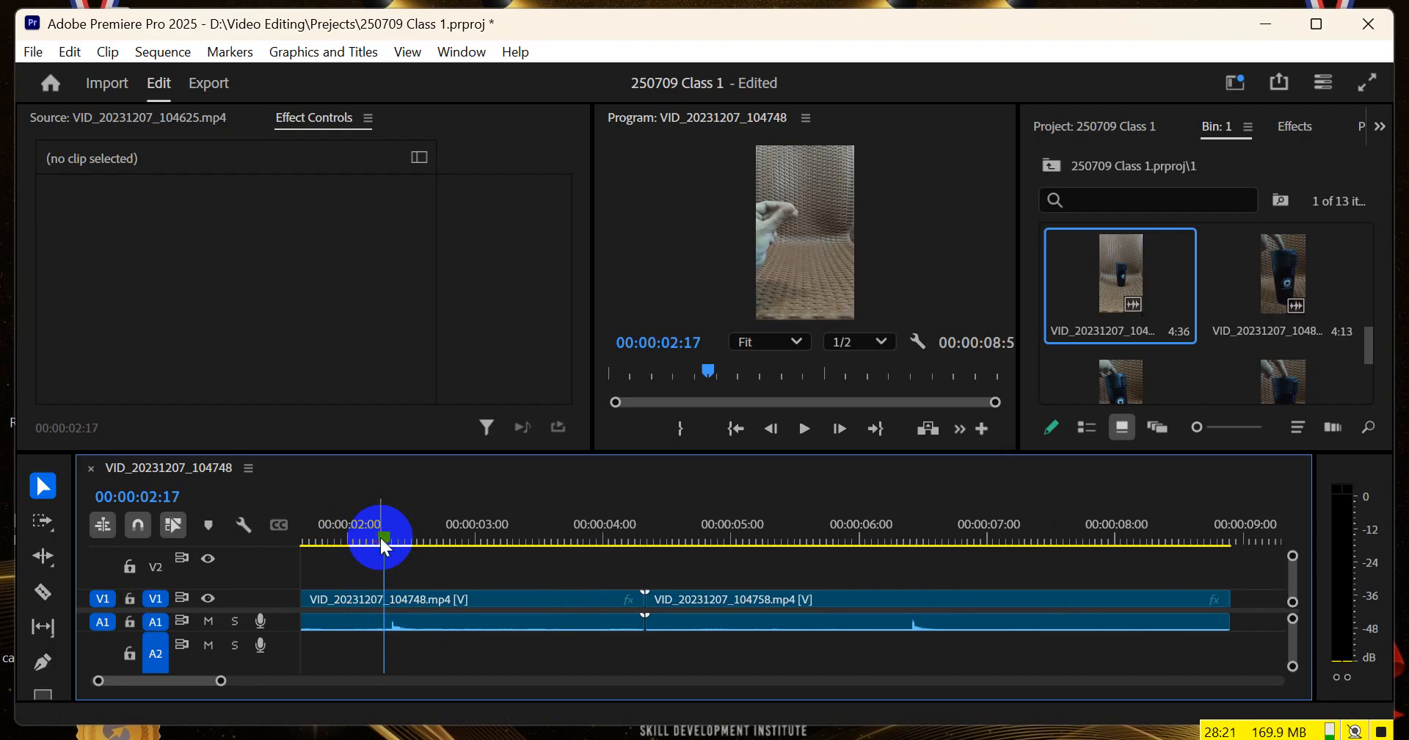
scroll(483, 571, "down", 2)
left_click_drag(582, 596, 416, 593)
left_click(627, 526)
left_click_drag(627, 526, 762, 544)
left_click_drag(592, 598, 496, 598)
Play the trimmed two-clip sequence from 00:00:00:00 in a loop to check the cut, and stop at 00:00:02:58
left_click_drag(395, 530, 290, 543)
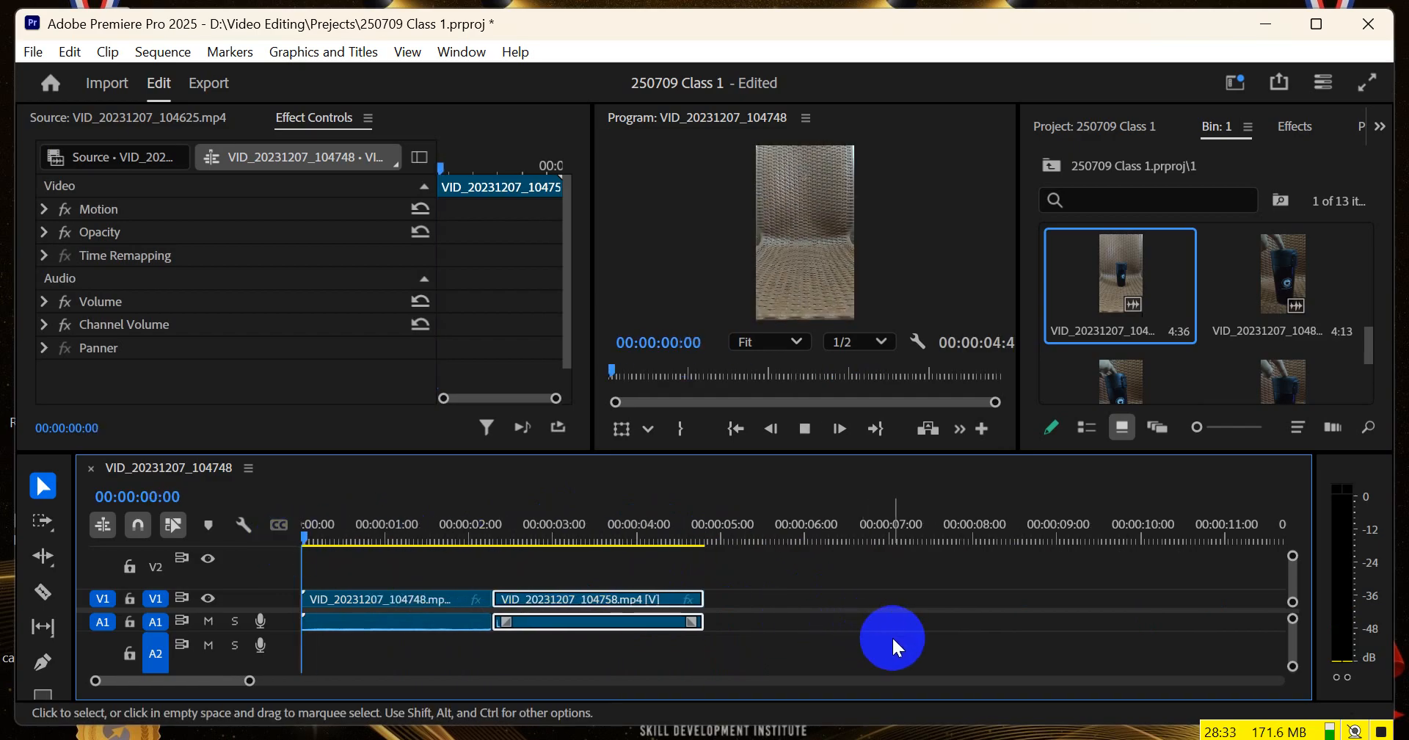
key("space")
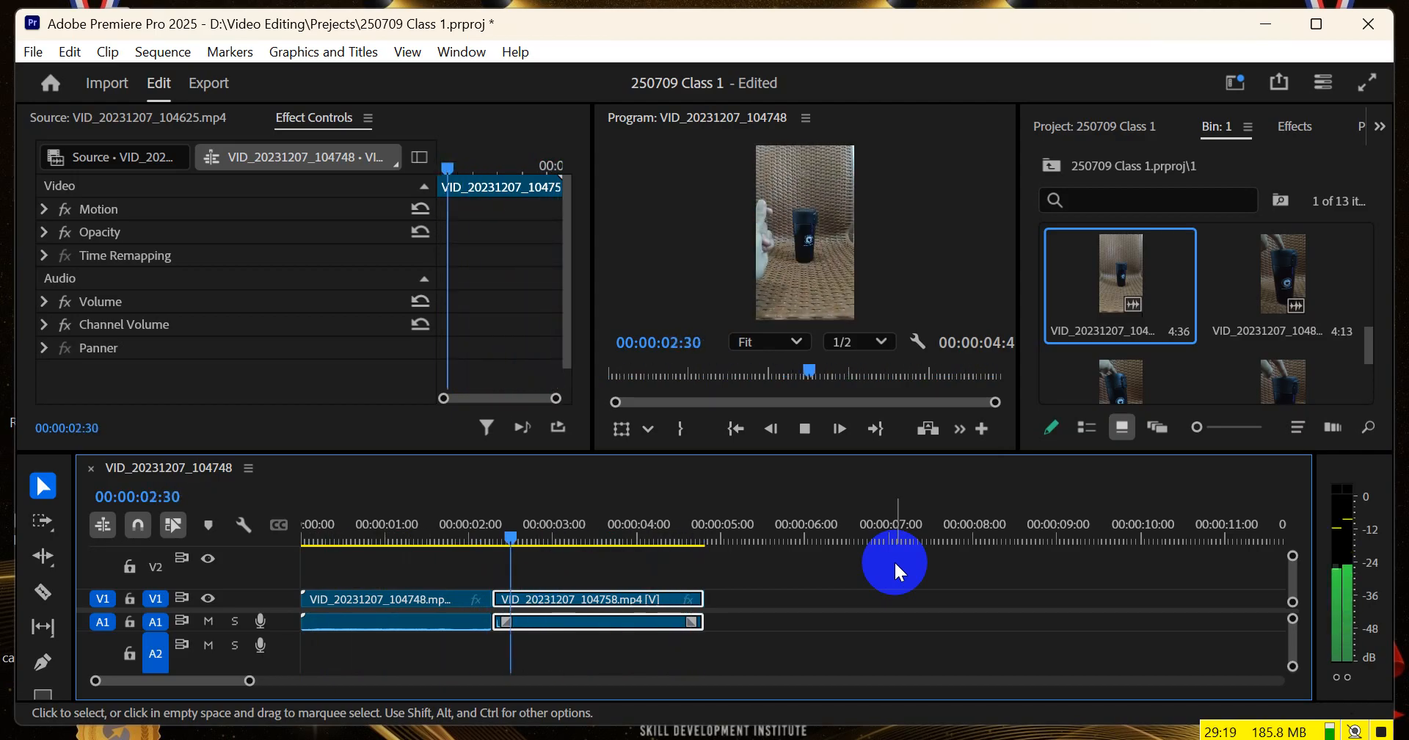
key("space")
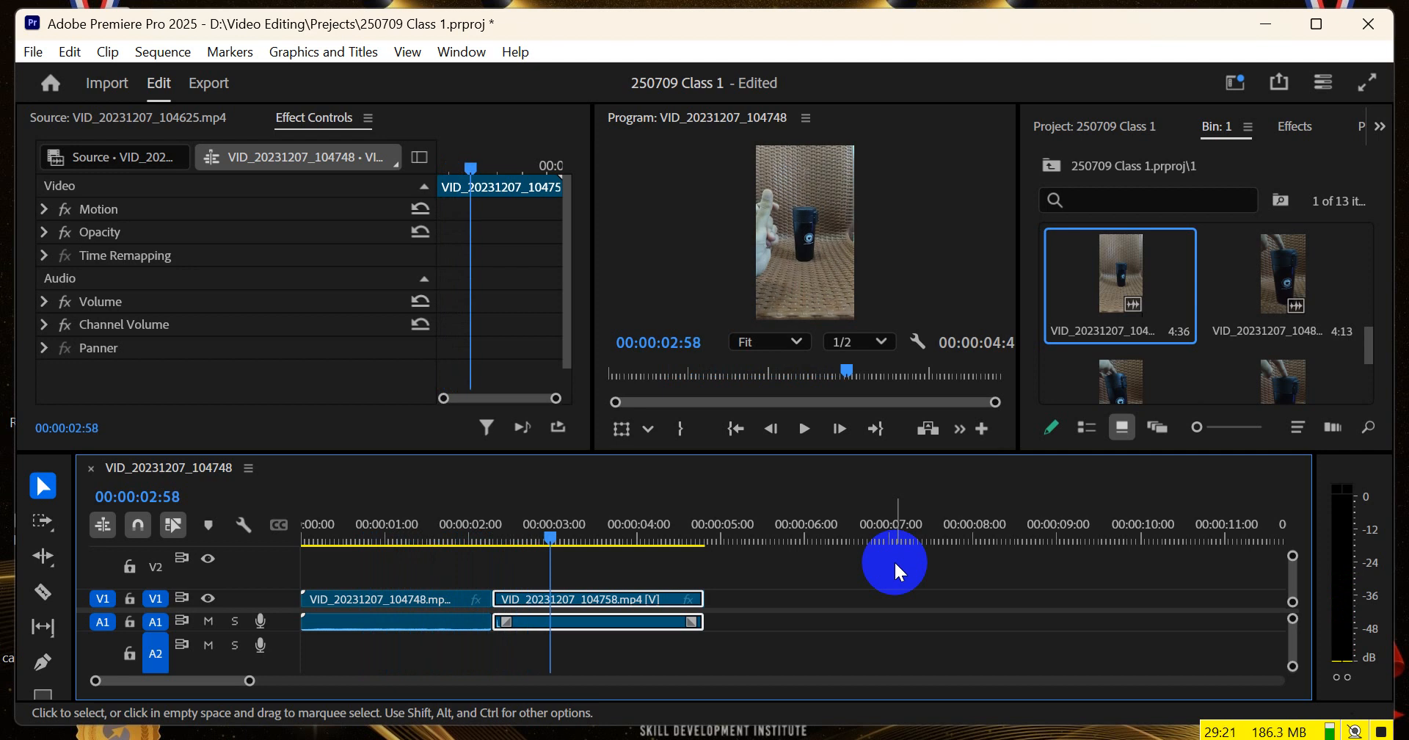
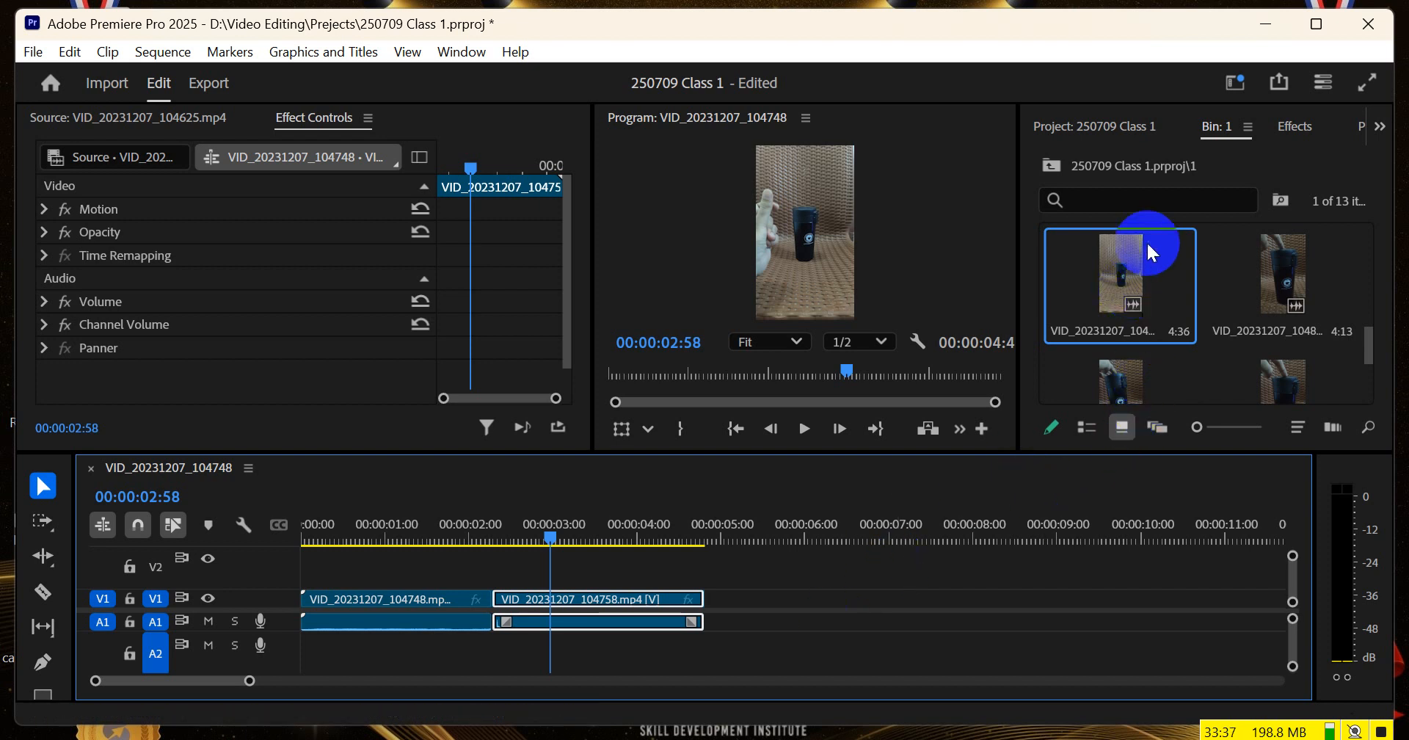
Replace VID_20231207_104758.mp4 in the timeline with VID_20231207_104601 directly after the first clip, and remove the leftover piece behind it
scroll(1189, 342, "down", 5)
scroll(1204, 314, "up", 2)
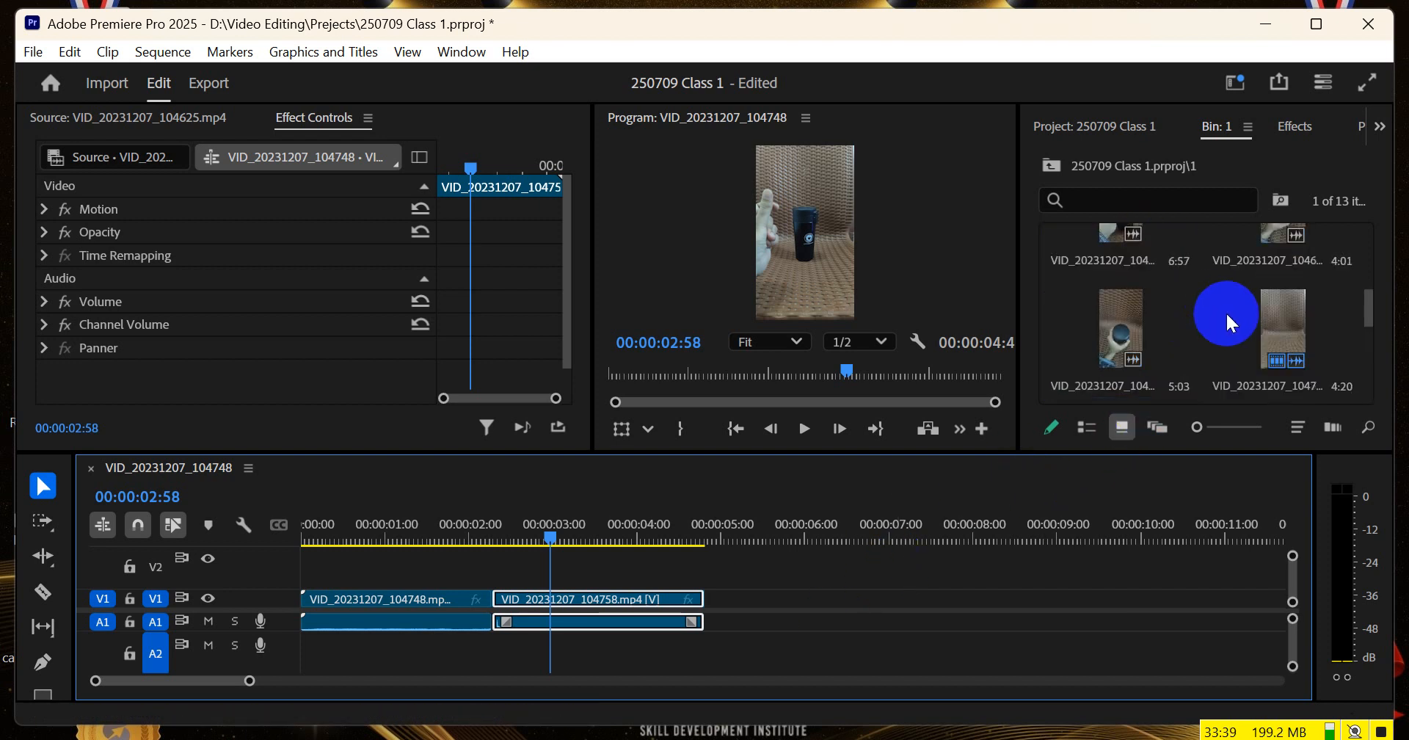
scroll(1234, 316, "down", 1)
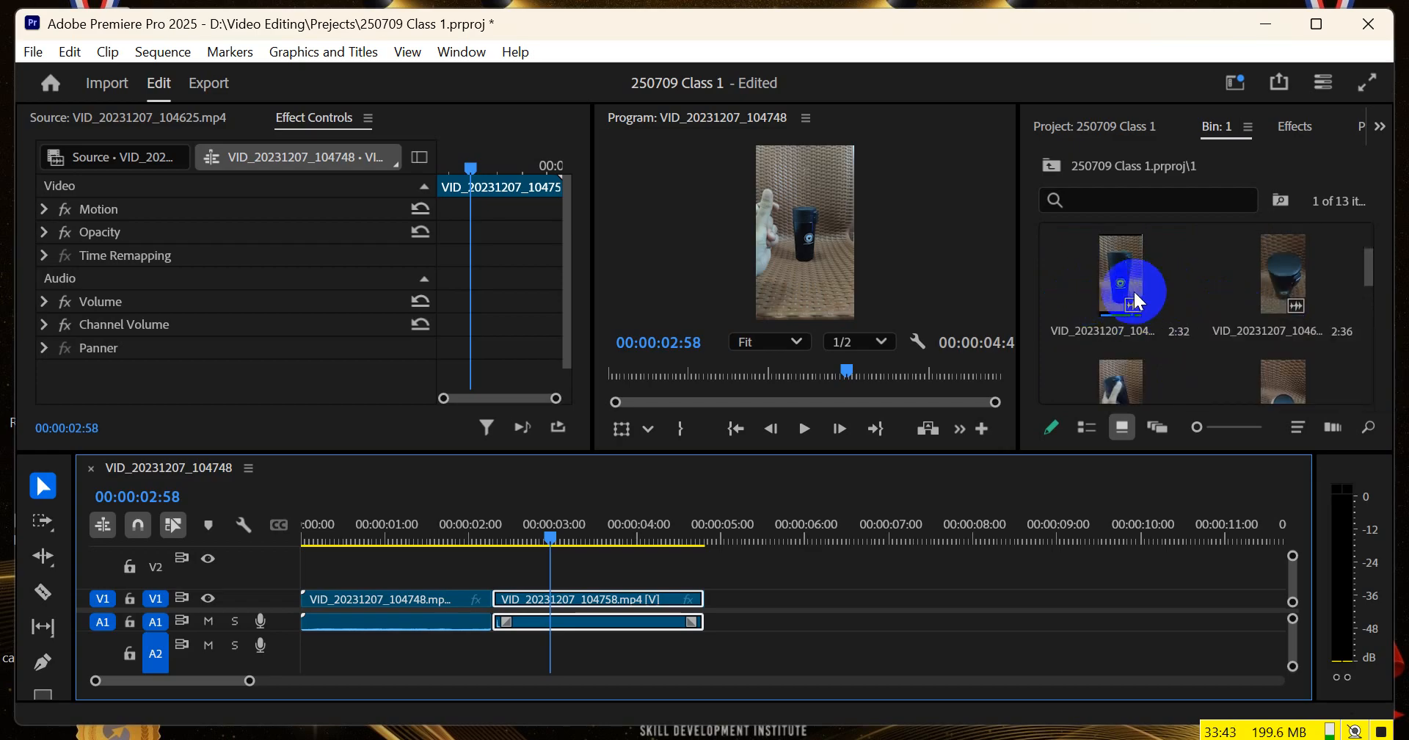
left_click_drag(716, 506, 453, 544)
left_click_drag(1123, 276, 552, 605)
left_click(767, 534)
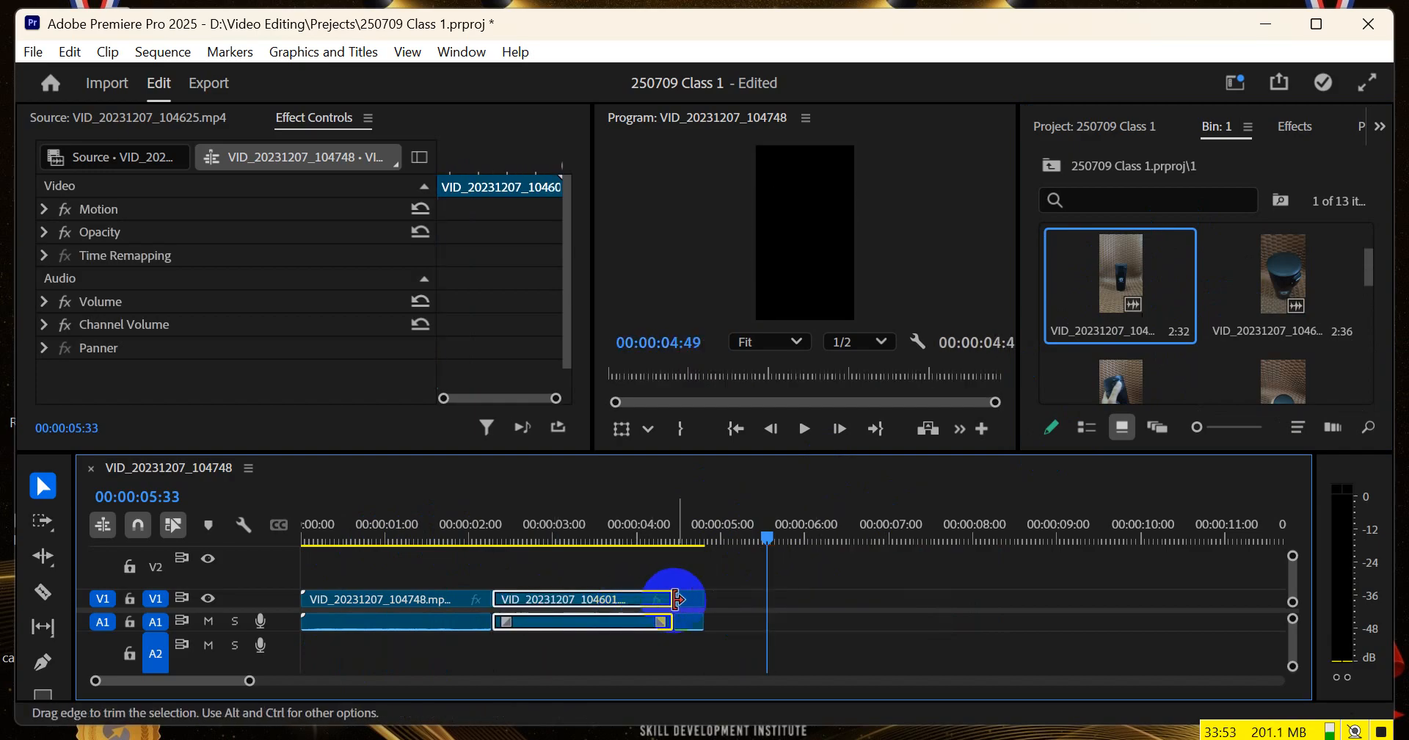
left_click(685, 596)
Play the two-clip sequence and scrub across the cut to compare framing and hand position, ending at 00:00:01:41
left_click_drag(340, 517, 337, 552)
key("space")
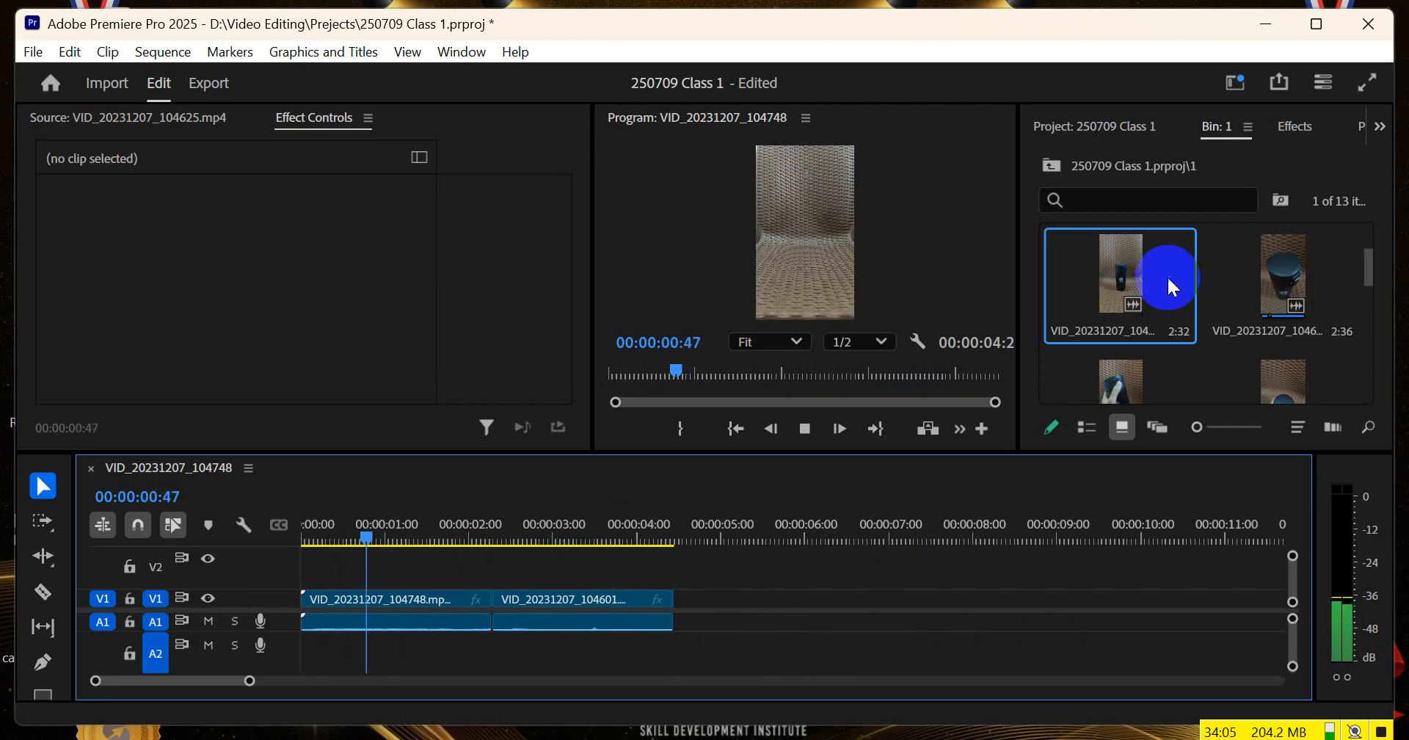
left_click_drag(469, 524, 457, 531)
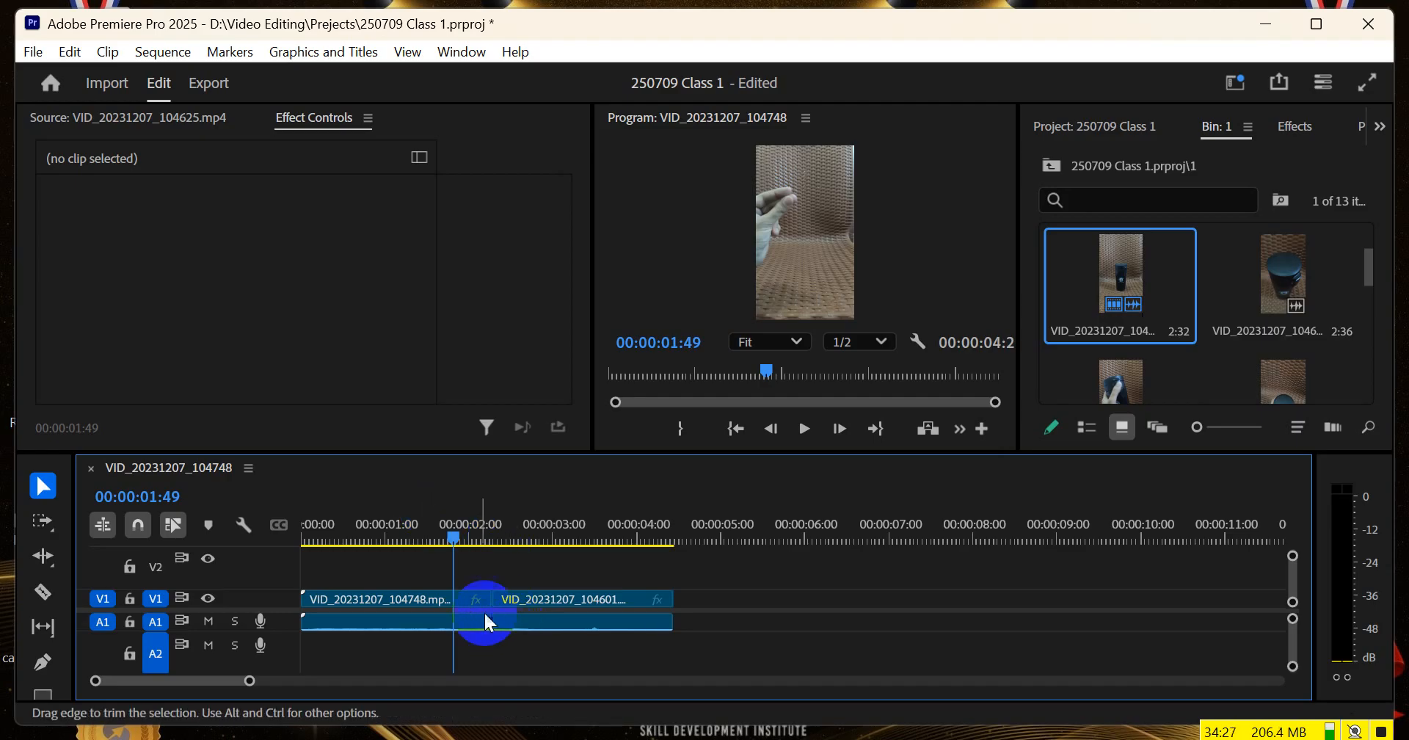
mouse_move(466, 535)
left_mouse_down()
mouse_move(502, 534)
mouse_move(486, 531)
left_mouse_up()
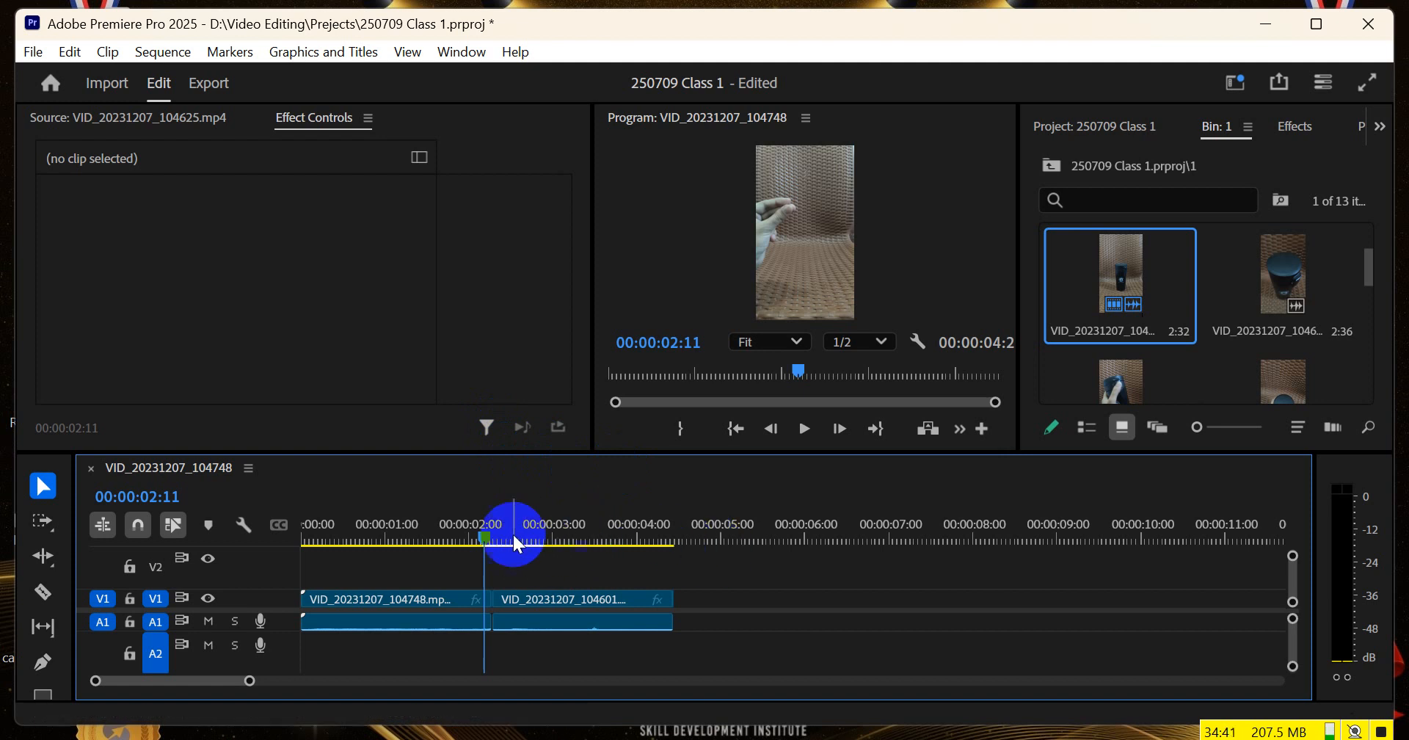
mouse_move(493, 534)
left_mouse_down()
mouse_move(460, 535)
mouse_move(518, 536)
mouse_move(508, 543)
left_mouse_up()
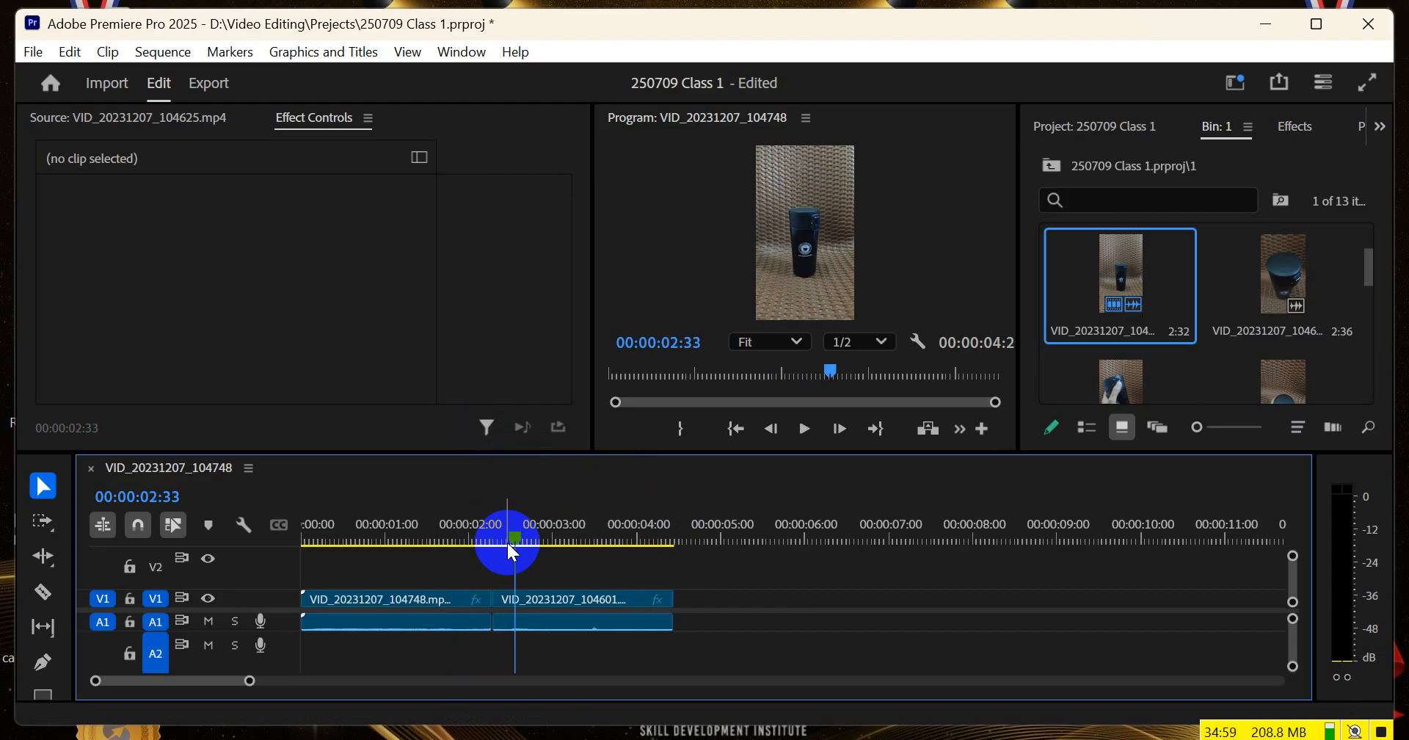
left_click_drag(518, 527, 443, 542)
left_click(784, 646)
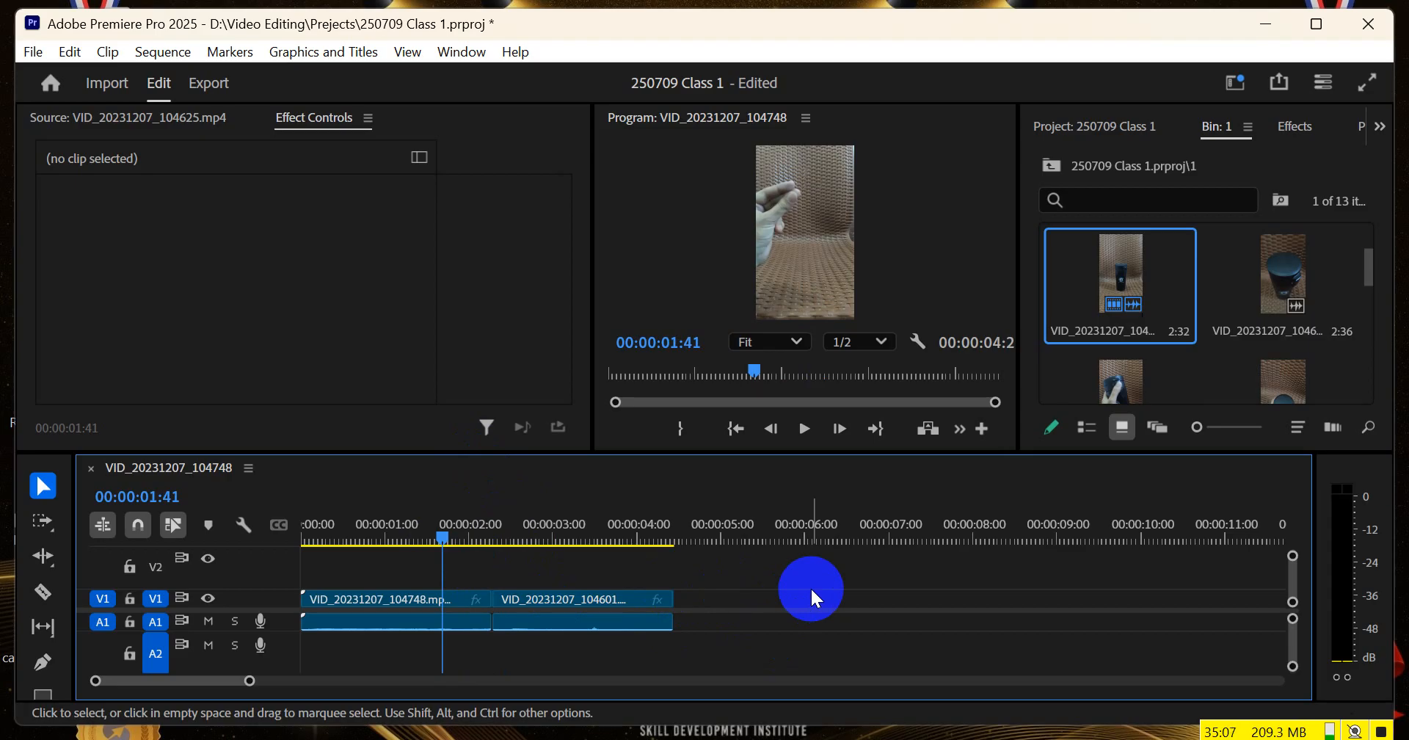
left_click(1184, 739)
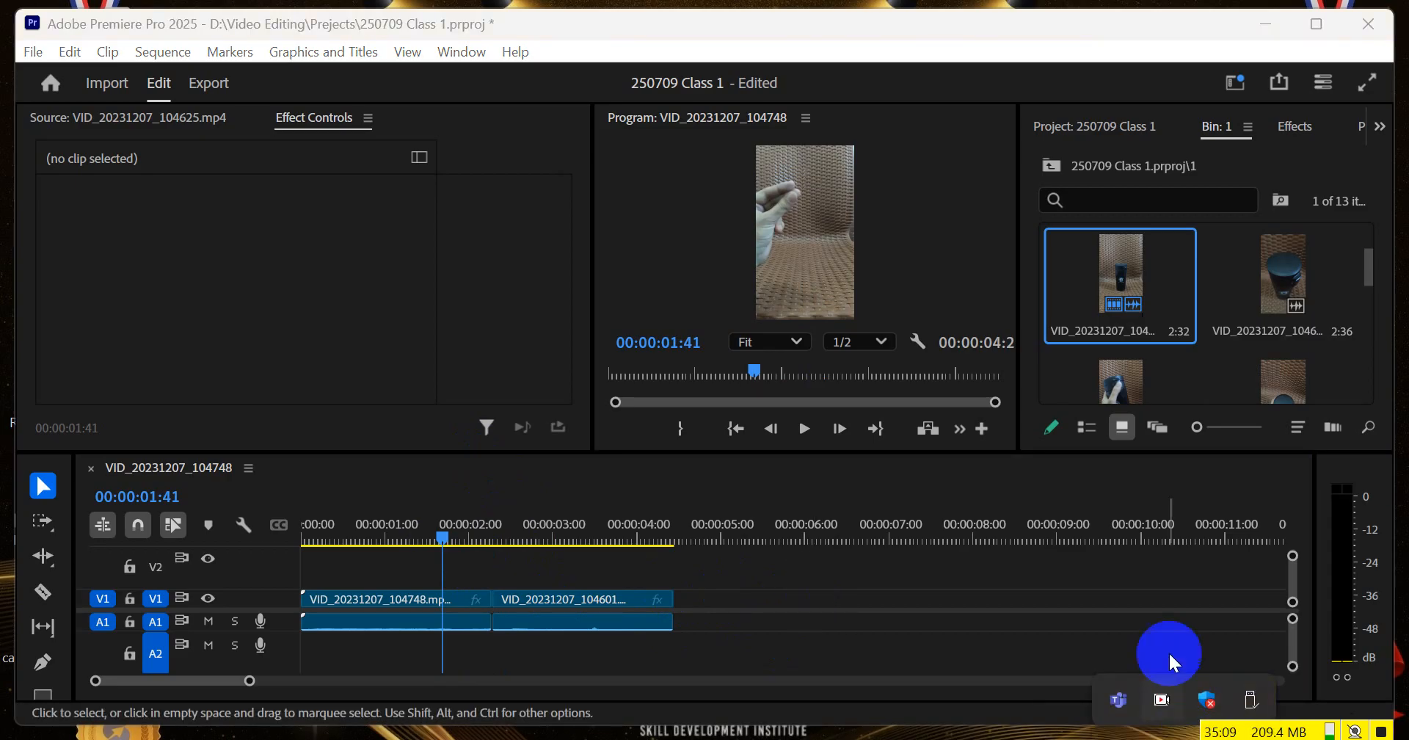
left_click(1060, 617)
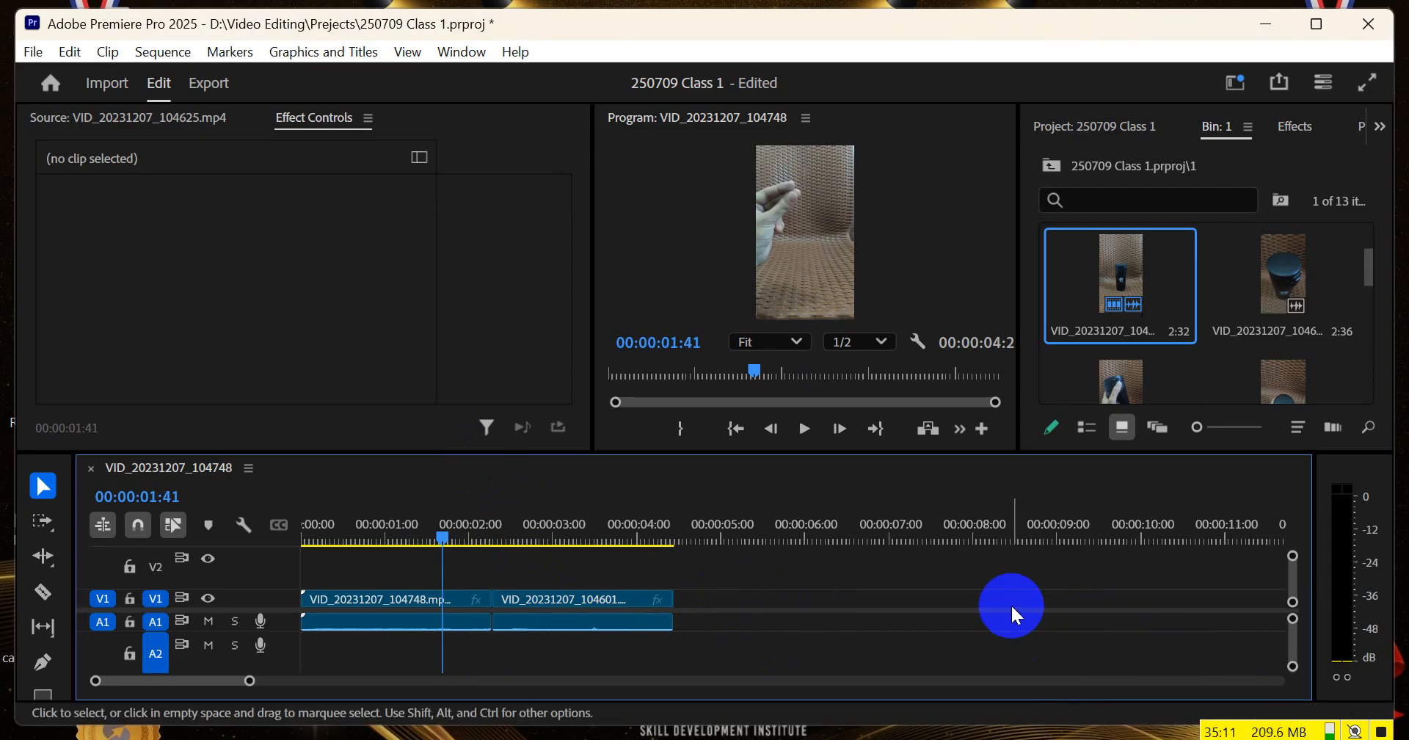
left_click_drag(821, 557, 674, 624)
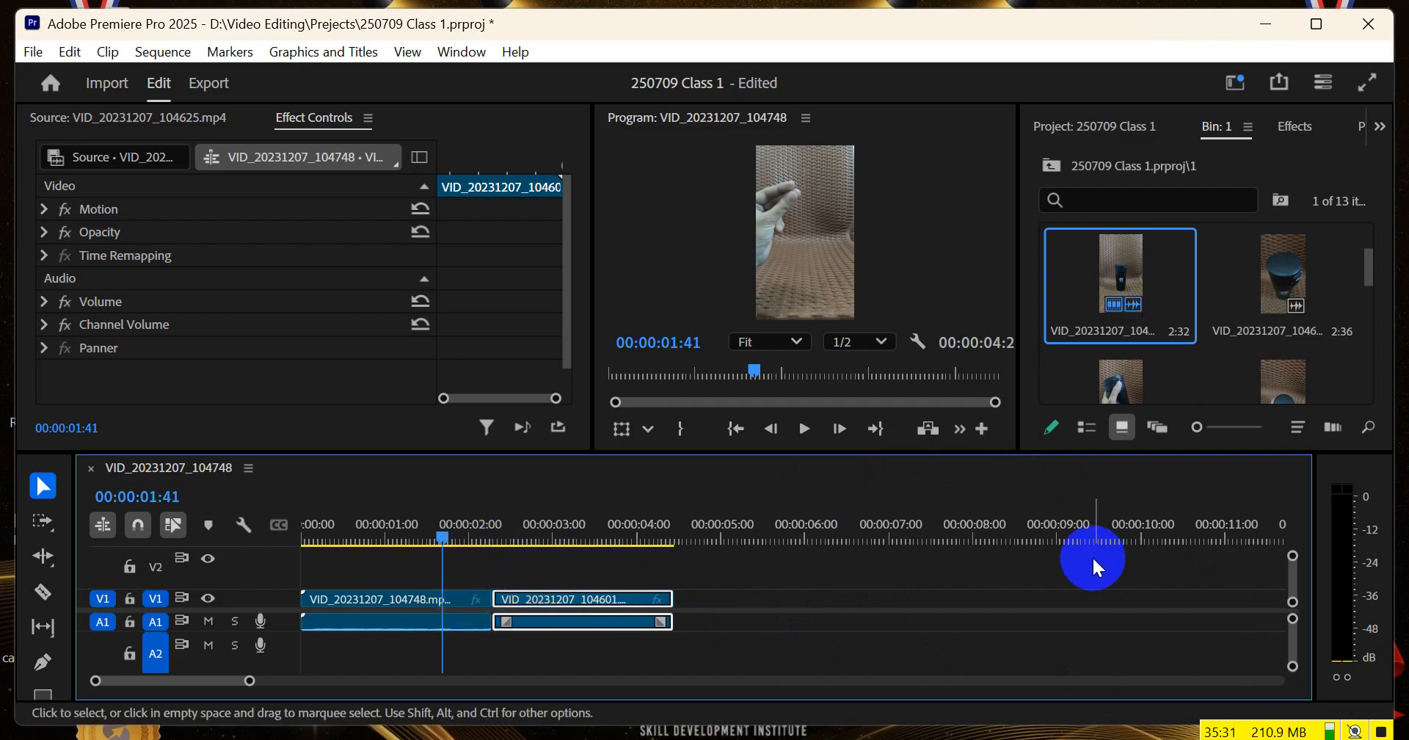
Maximize the program monitor and other panels one after another, and restore the normal workspace layout
key("grave")
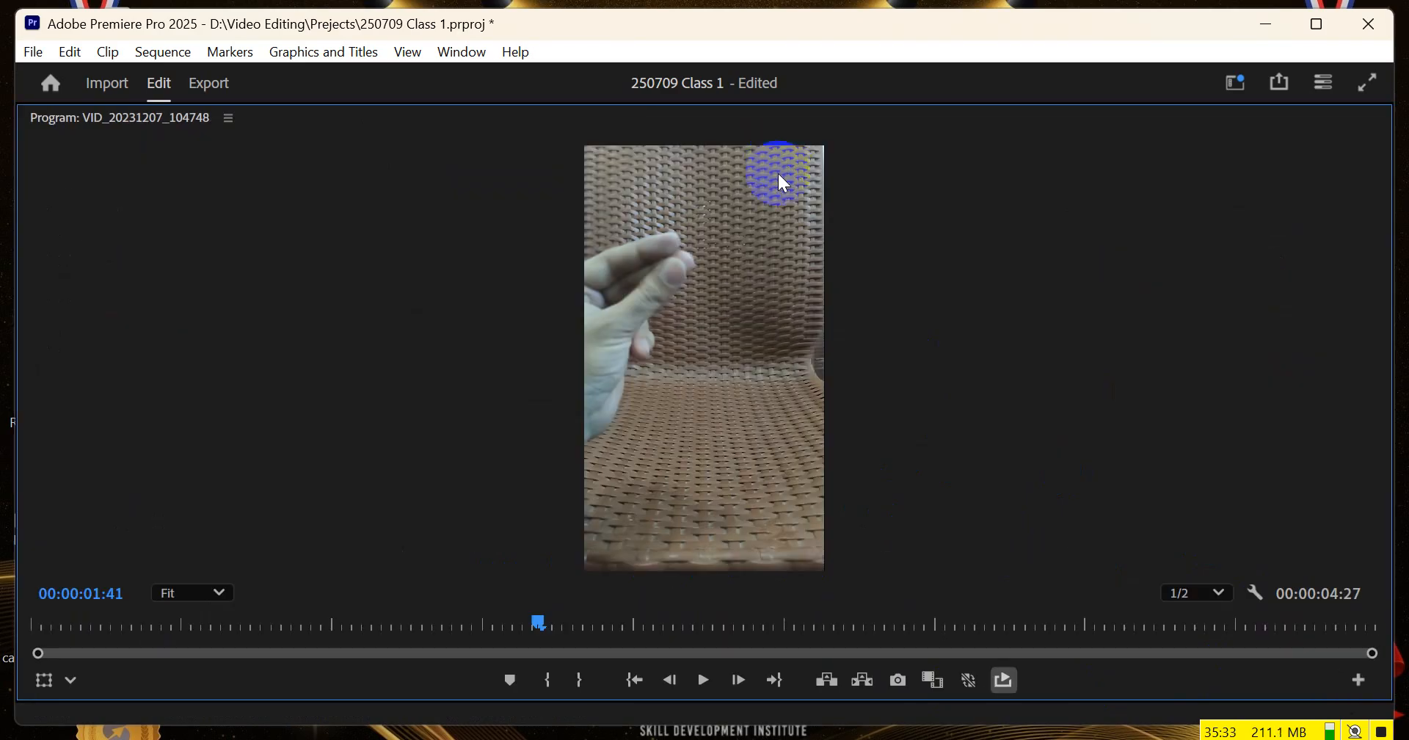
key("grave")
key("grave")
key("grave")
key("grave")
key("grave")
key("grave")
key("grave")
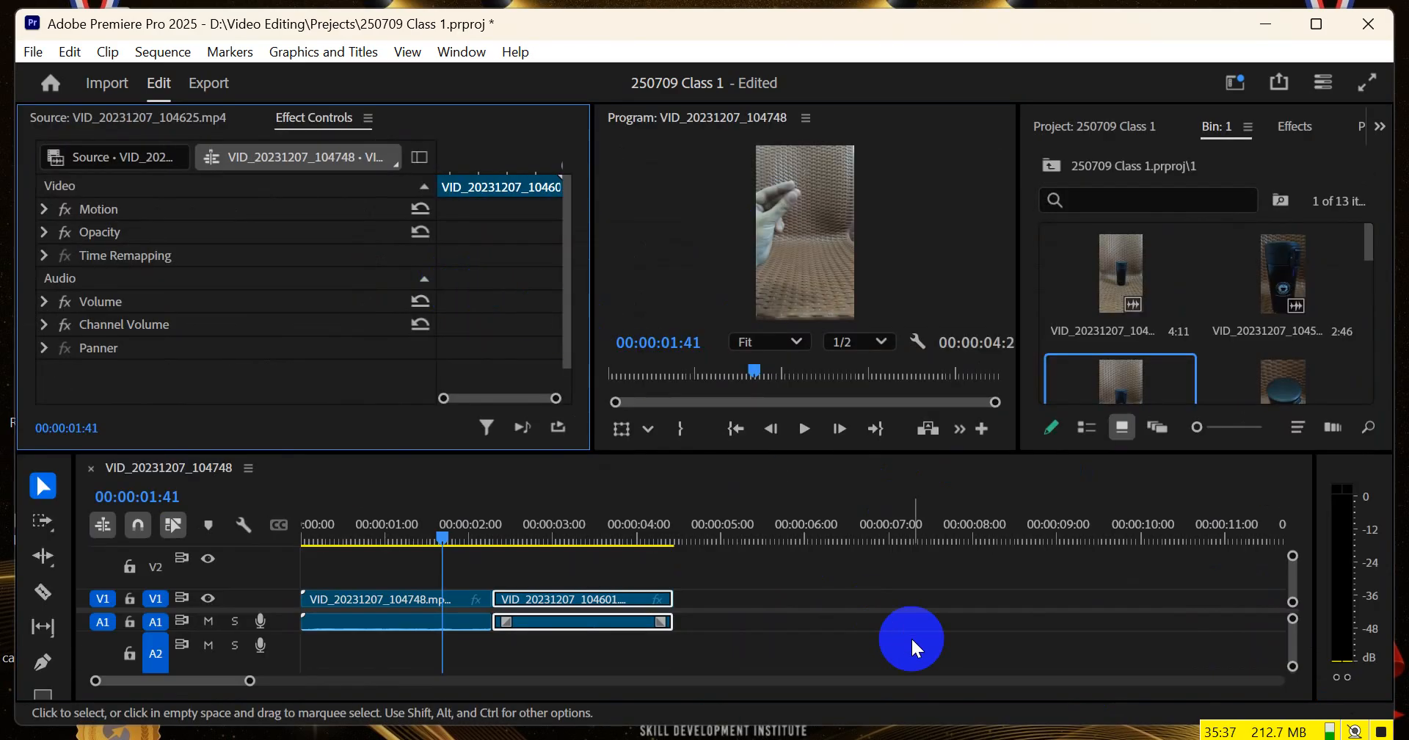
Scrub from the hand gesture in the first clip across the cut to 00:00:02:24 in the second clip
left_click_drag(447, 531, 463, 532)
mouse_move(304, 599)
left_mouse_down()
mouse_move(345, 596)
mouse_move(303, 599)
left_mouse_up()
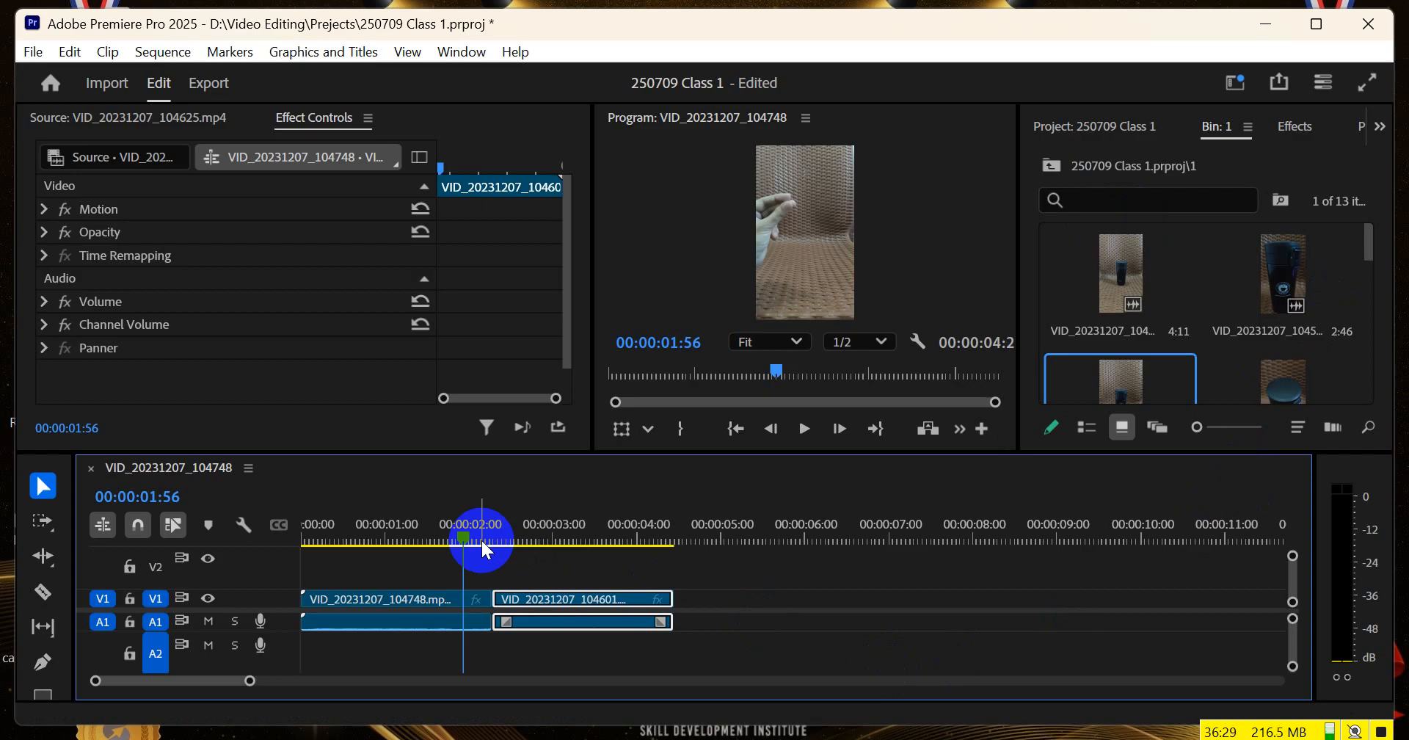
left_click_drag(476, 544, 507, 542)
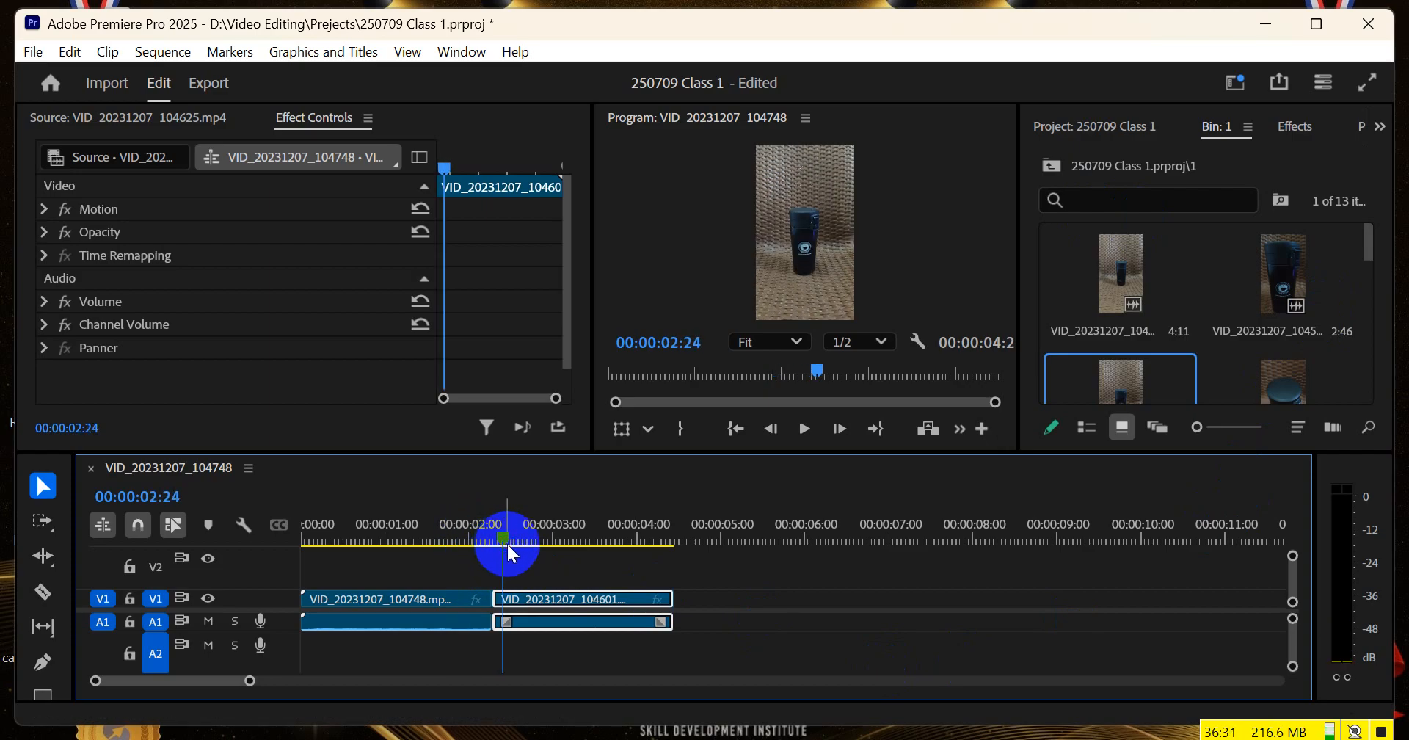
Undo the replacement of VID_20231207_104758.mp4 and delete the separate VID_20231207_104601 clip from the timeline
left_click_drag(773, 580, 661, 633)
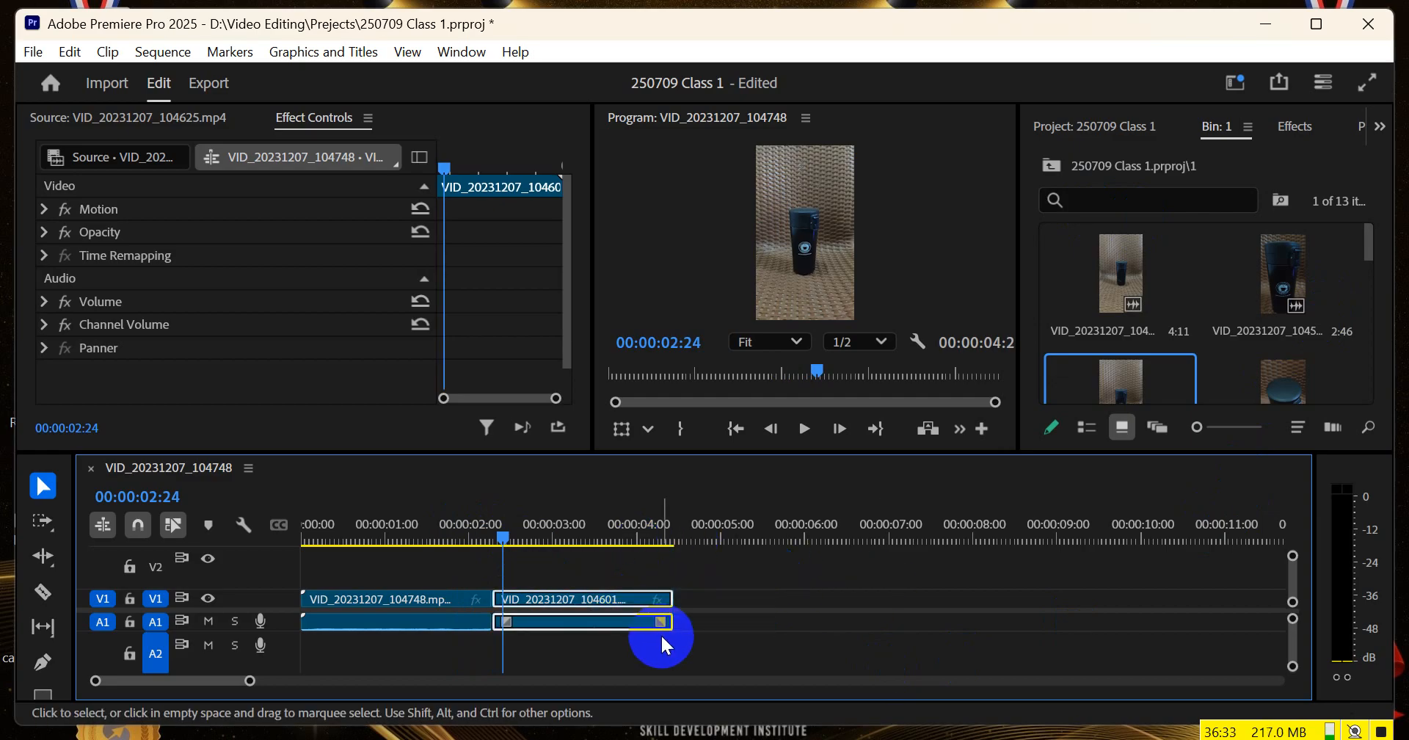
key("Delete")
key("ctrl+z")
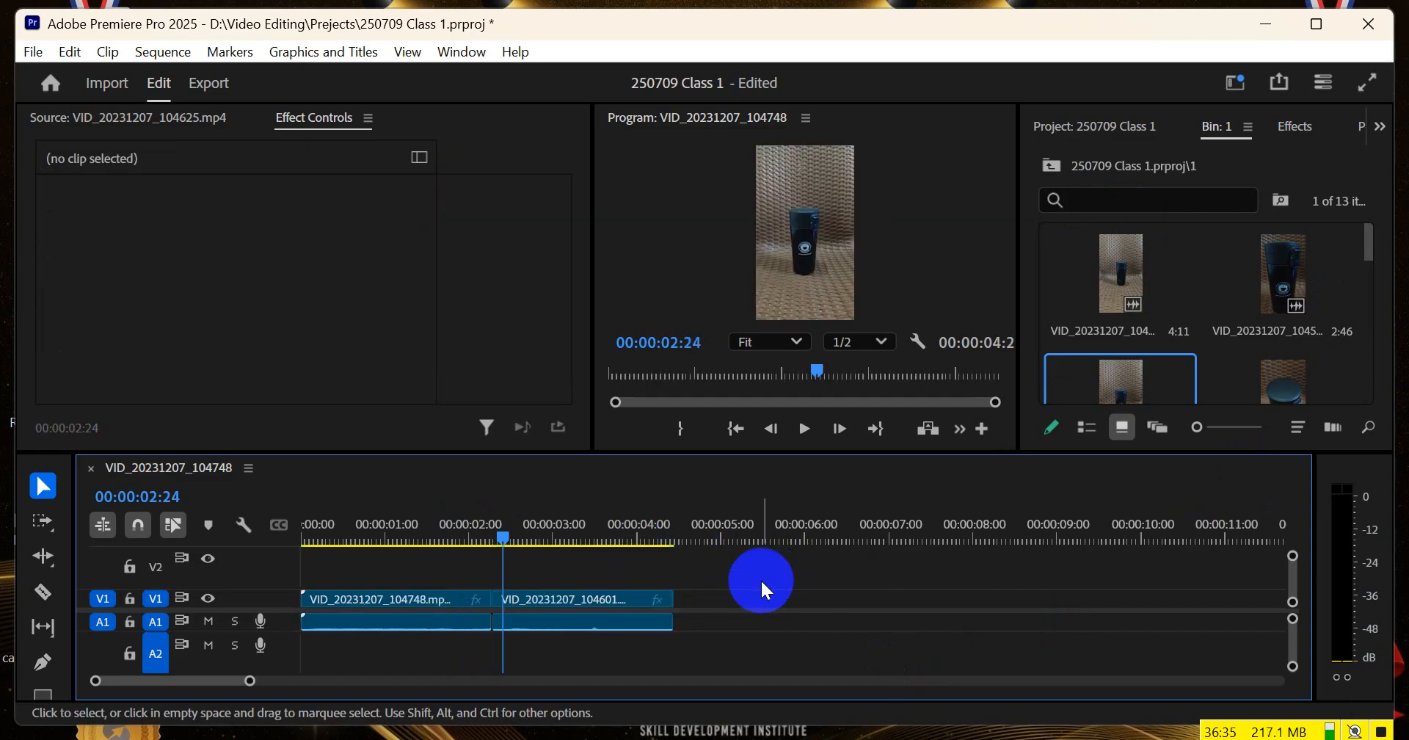
key("ctrl+z")
key("ctrl+z")
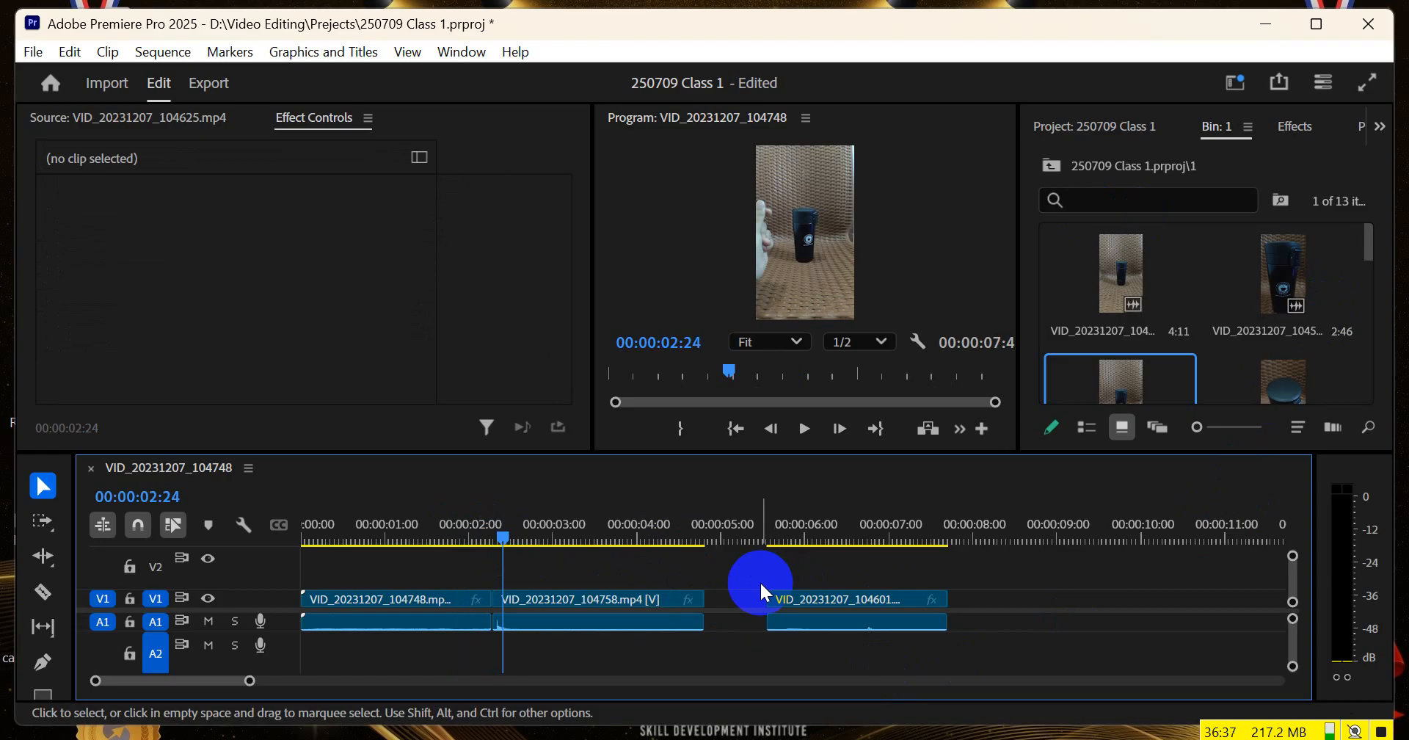
left_click(802, 605)
key("Delete")
Append VID_20231207_104625.mp4, VID_20231207_104657.mp4 and VID_20231207_104644.mp4 in that order after the existing clips on V1 and A1
mouse_move(500, 527)
left_mouse_down()
mouse_move(324, 556)
mouse_move(550, 557)
left_mouse_up()
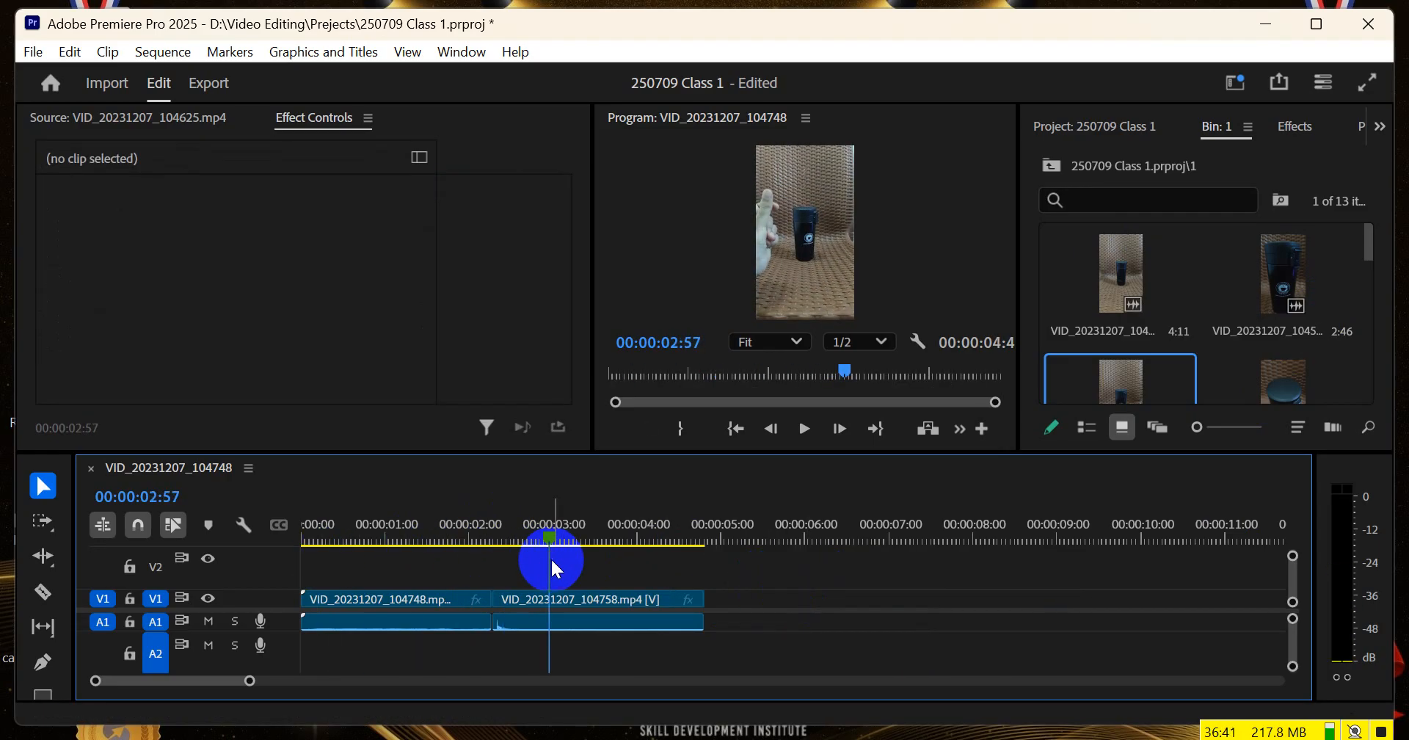
scroll(1279, 286, "down", 1)
left_click_drag(1276, 286, 723, 624)
scroll(1258, 292, "down", 1)
left_click_drag(1293, 271, 928, 598)
scroll(1022, 549, "right", 1)
scroll(1156, 298, "down", 1)
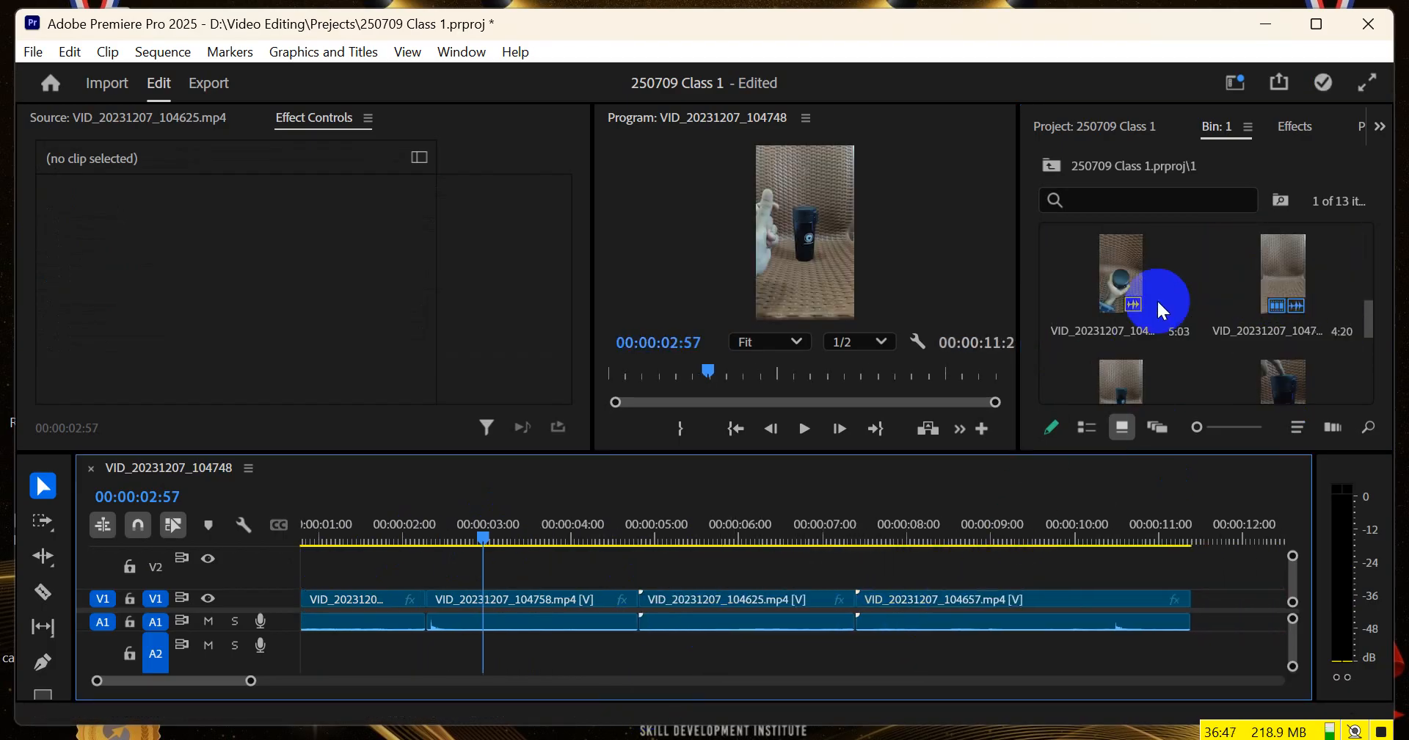
left_click_drag(1114, 267, 1037, 604)
scroll(786, 623, "right", 2)
scroll(517, 628, "down", 5)
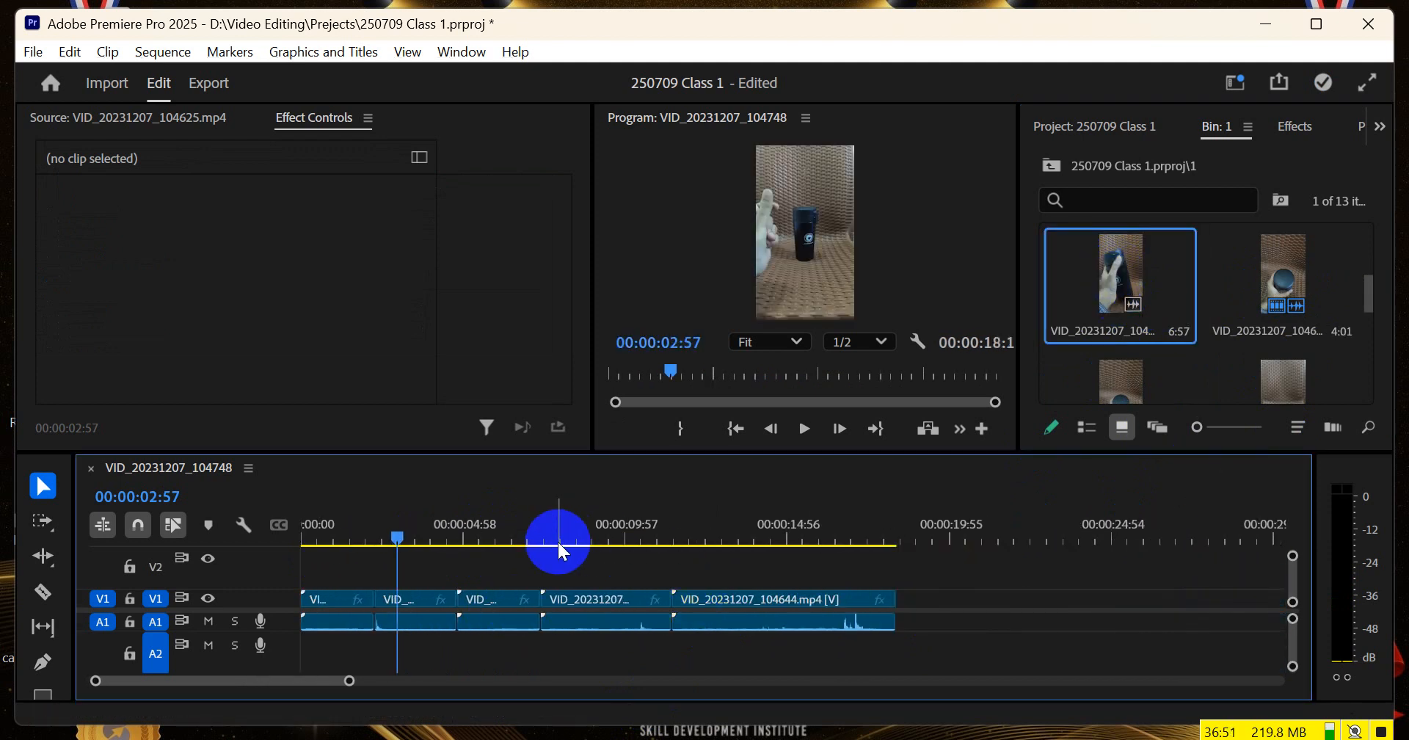
Trim the end of VID_20231207_104758.mp4 and both ends of VID_20231207_104625.mp4, and close the gap between these two clips
left_click_drag(439, 541, 477, 540)
left_click_drag(461, 598, 475, 599)
left_click_drag(472, 524, 507, 525)
left_click_drag(539, 598, 499, 606)
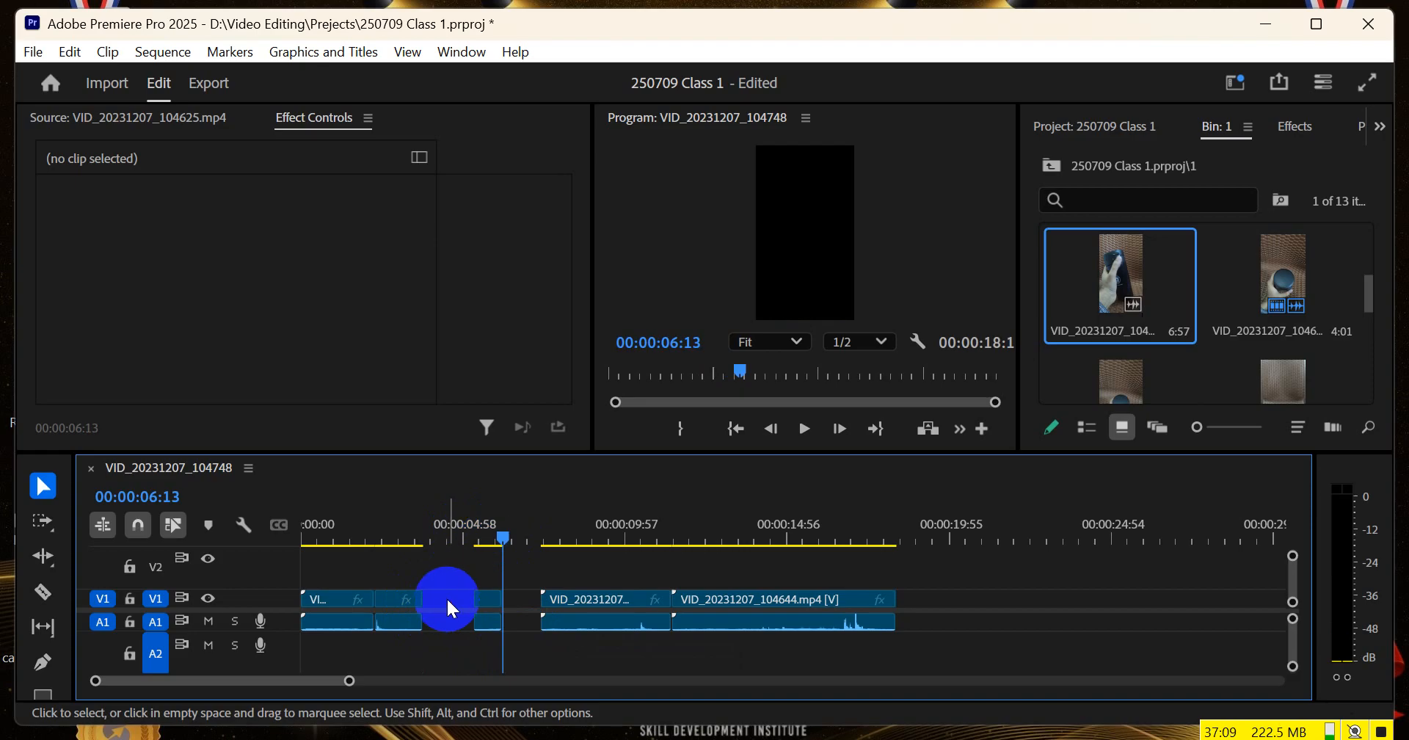
key("Delete")
Move VID_20231207_104657.mp4 beyond VID_20231207_104644.mp4 and trim the end of VID_20231207_104644.mp4 to 00:00:13:05
left_click_drag(486, 522, 507, 538)
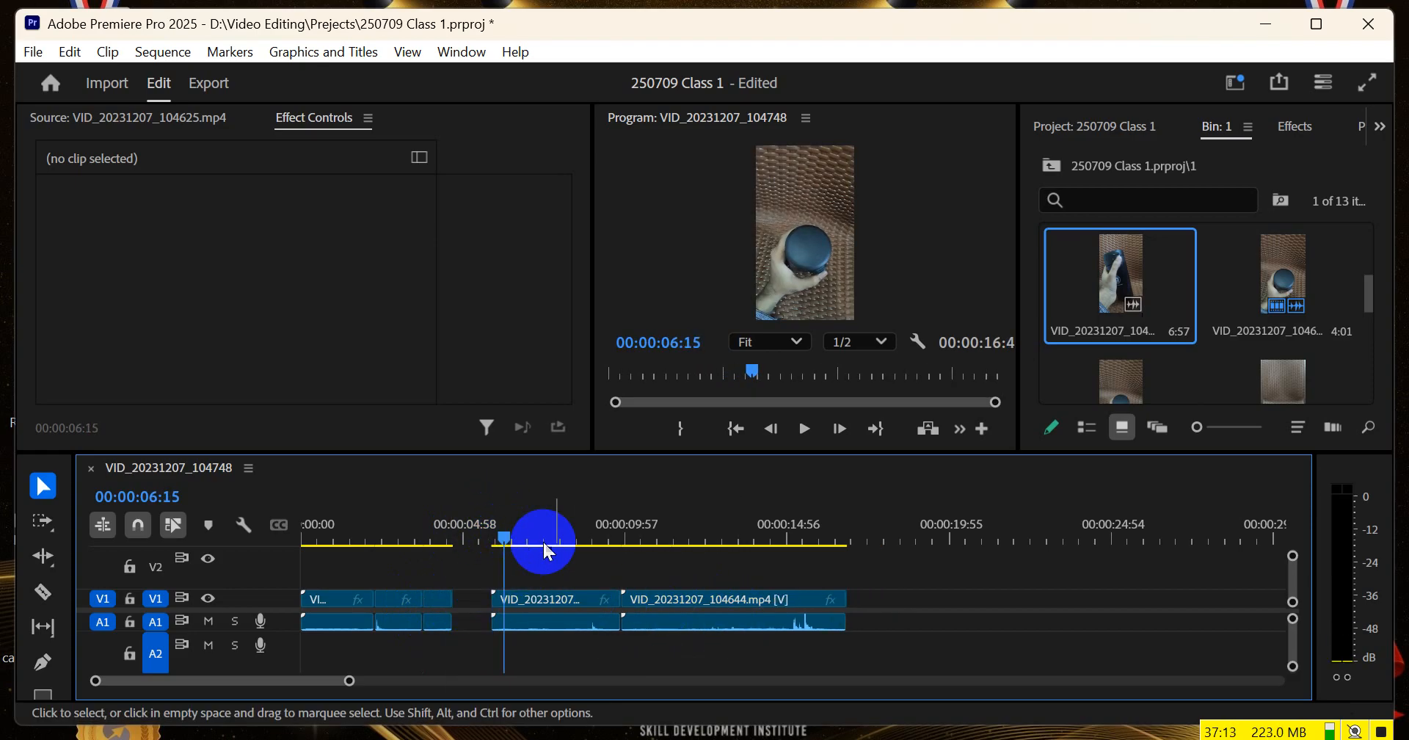
left_click_drag(591, 606, 950, 606)
left_click_drag(626, 539, 730, 550)
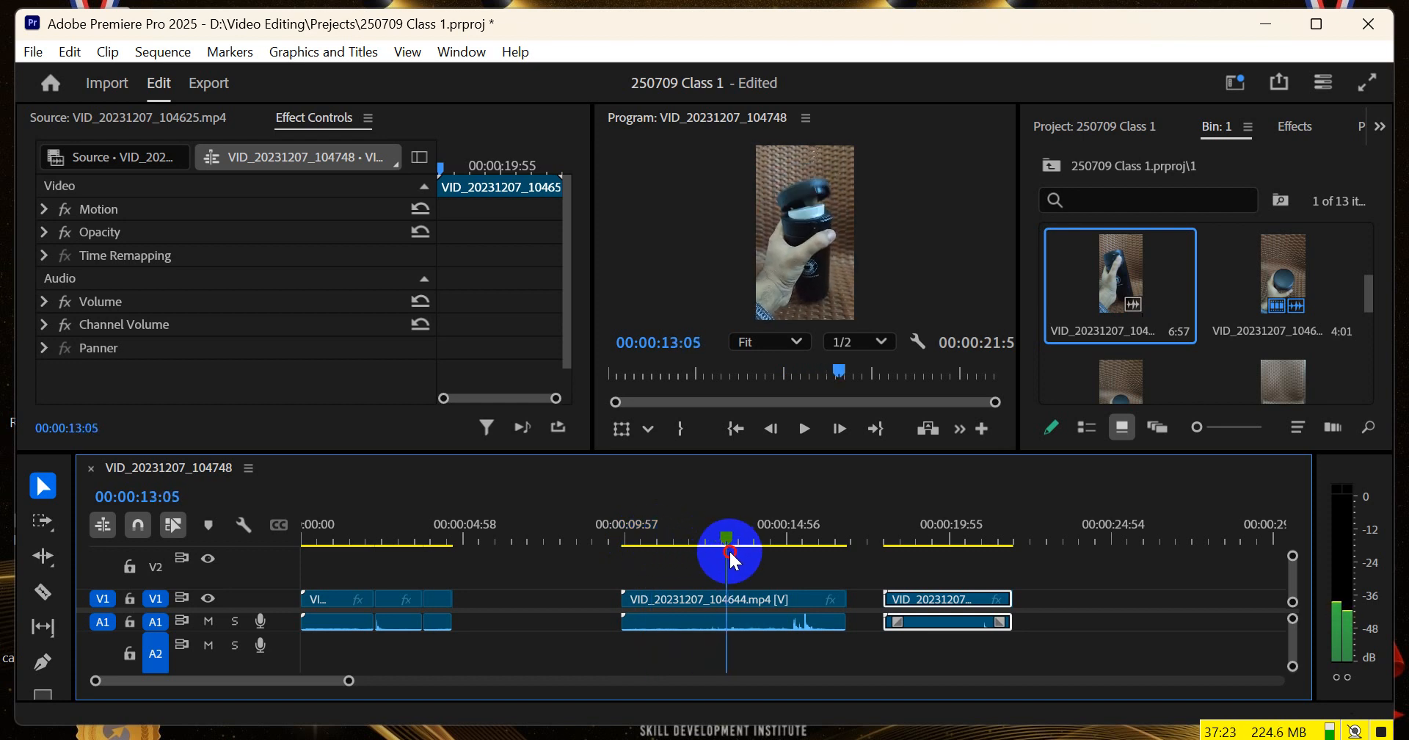
left_click_drag(844, 599, 726, 602)
Cut off the opening of VID_20231207_104657.mp4 up to about 00:00:19:21 and join the clip directly to the end of VID_20231207_104644.mp4
left_click_drag(876, 539, 931, 541)
left_click_drag(888, 600, 930, 600)
left_click(935, 534)
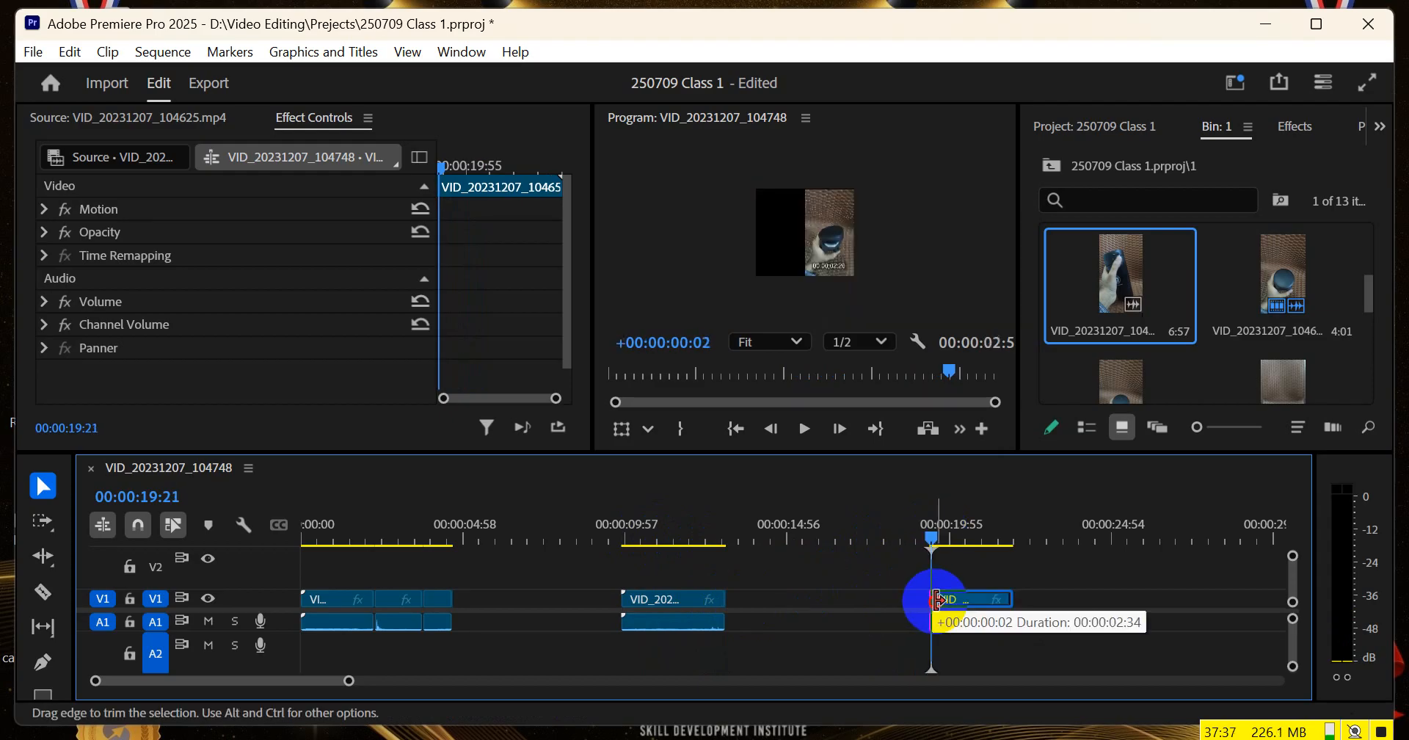
left_click_drag(949, 602, 758, 600)
Play repeatedly across the cut between VID_20231207_104644.mp4 and VID_20231207_104657.mp4 to check the lid-opening movement, and stop at 00:00:13:23
left_click_drag(714, 526, 626, 526)
key("space")
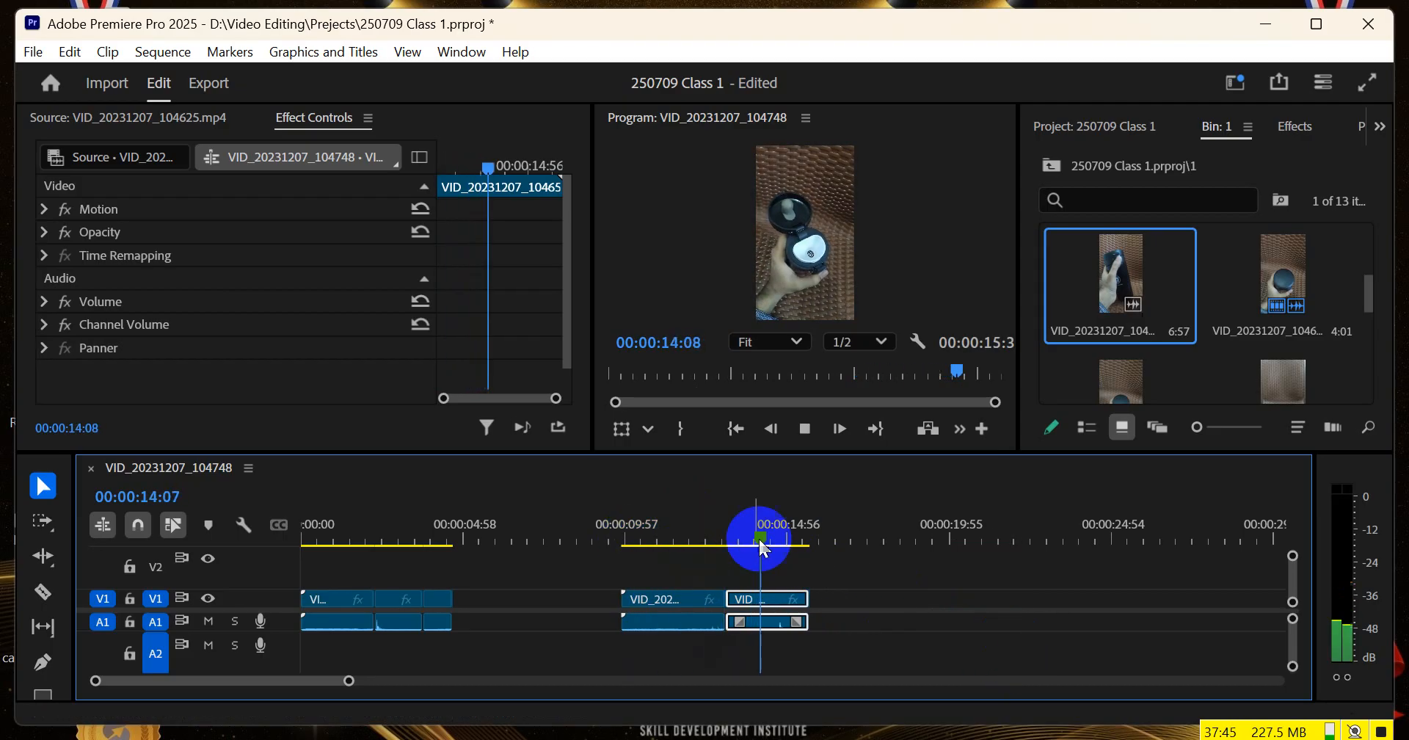
left_click_drag(761, 543, 687, 524)
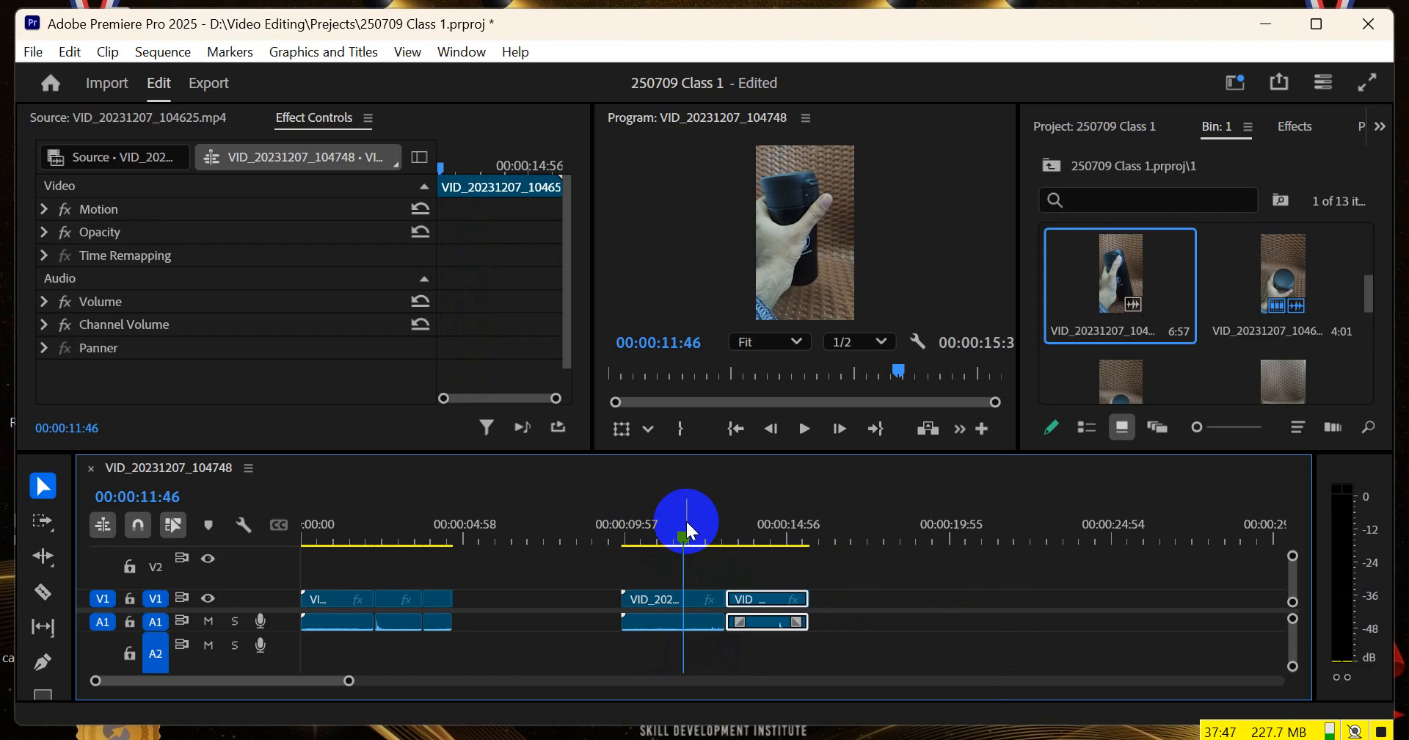
key("space")
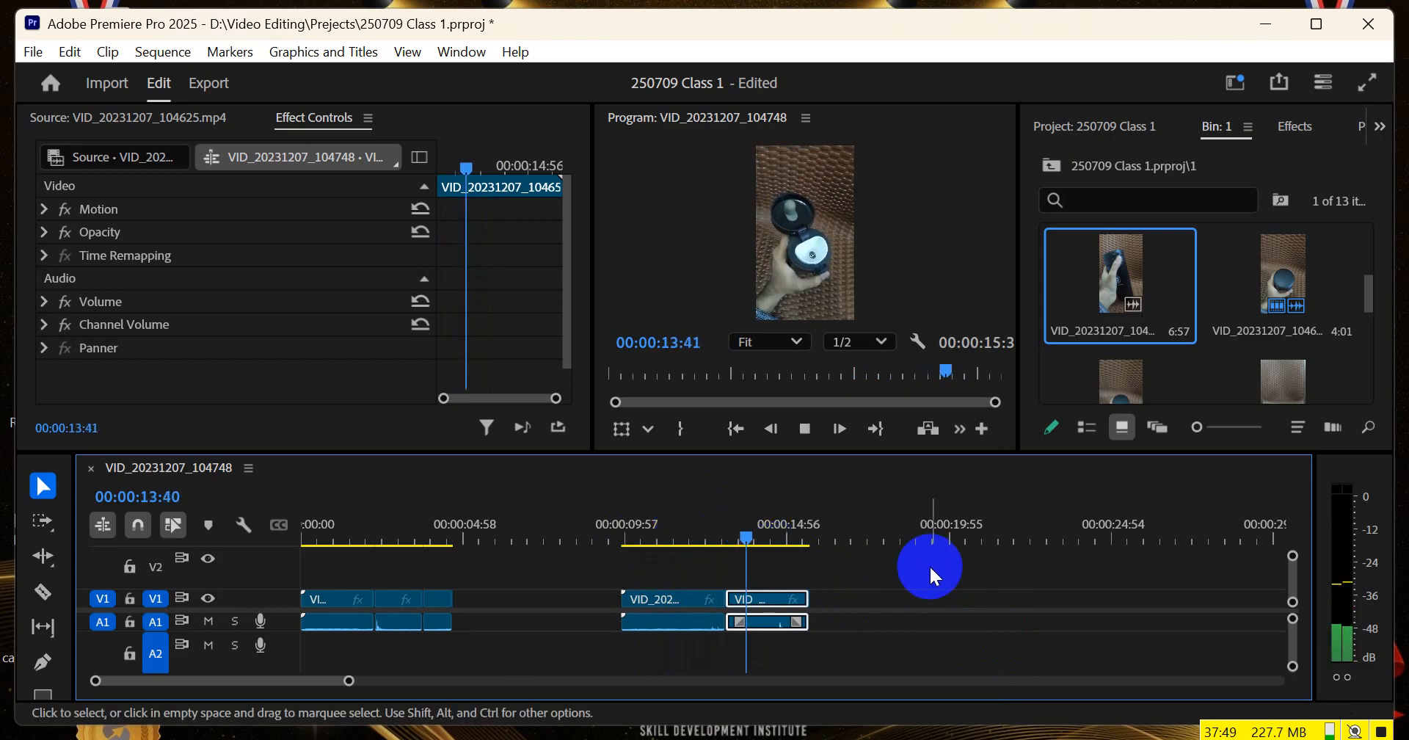
left_click(680, 524)
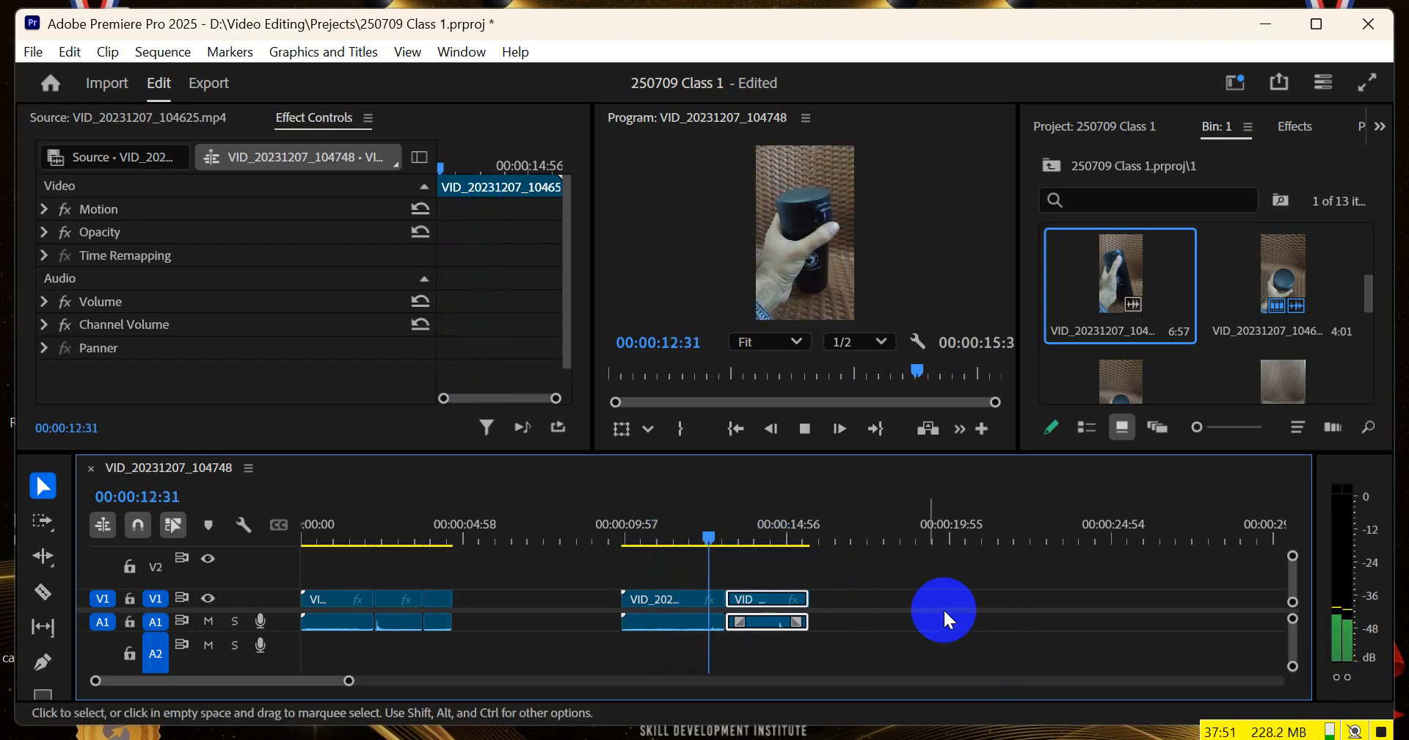
left_click(679, 533)
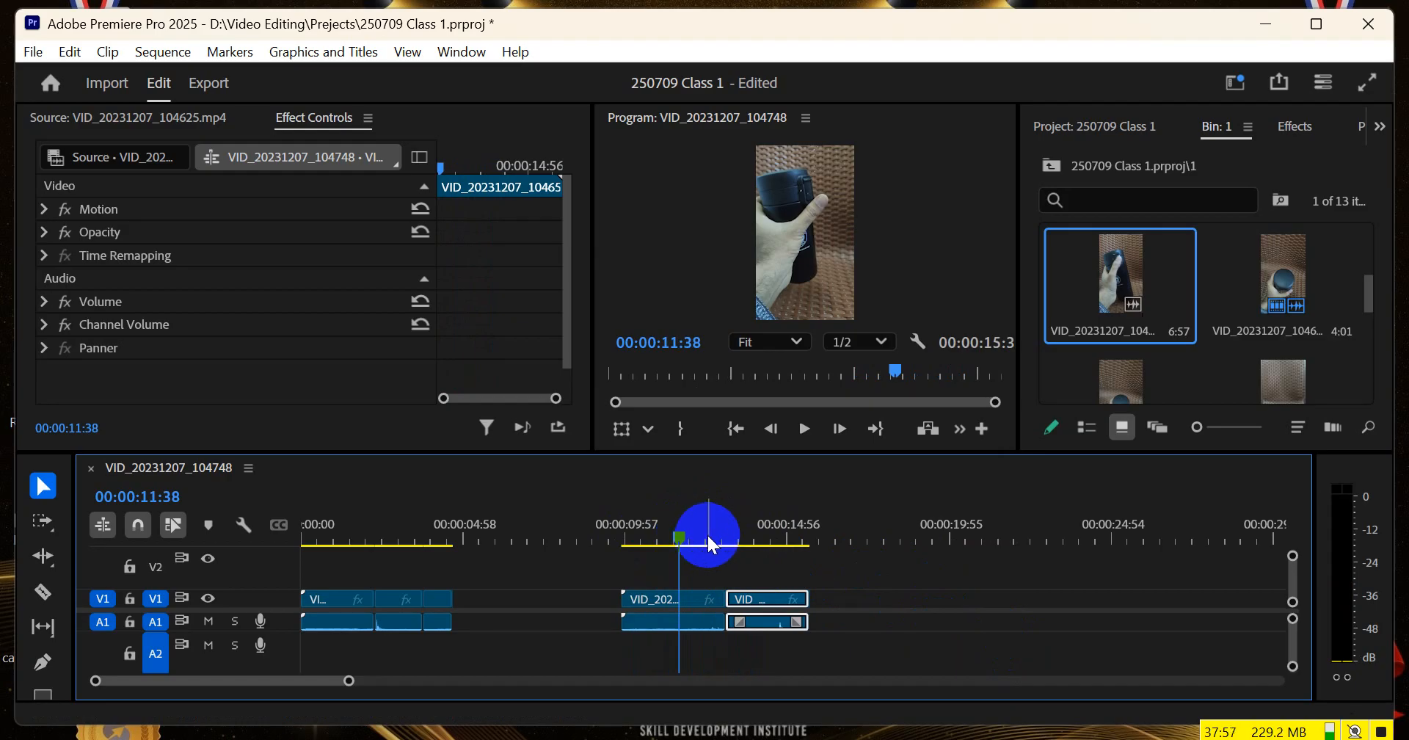
key("space")
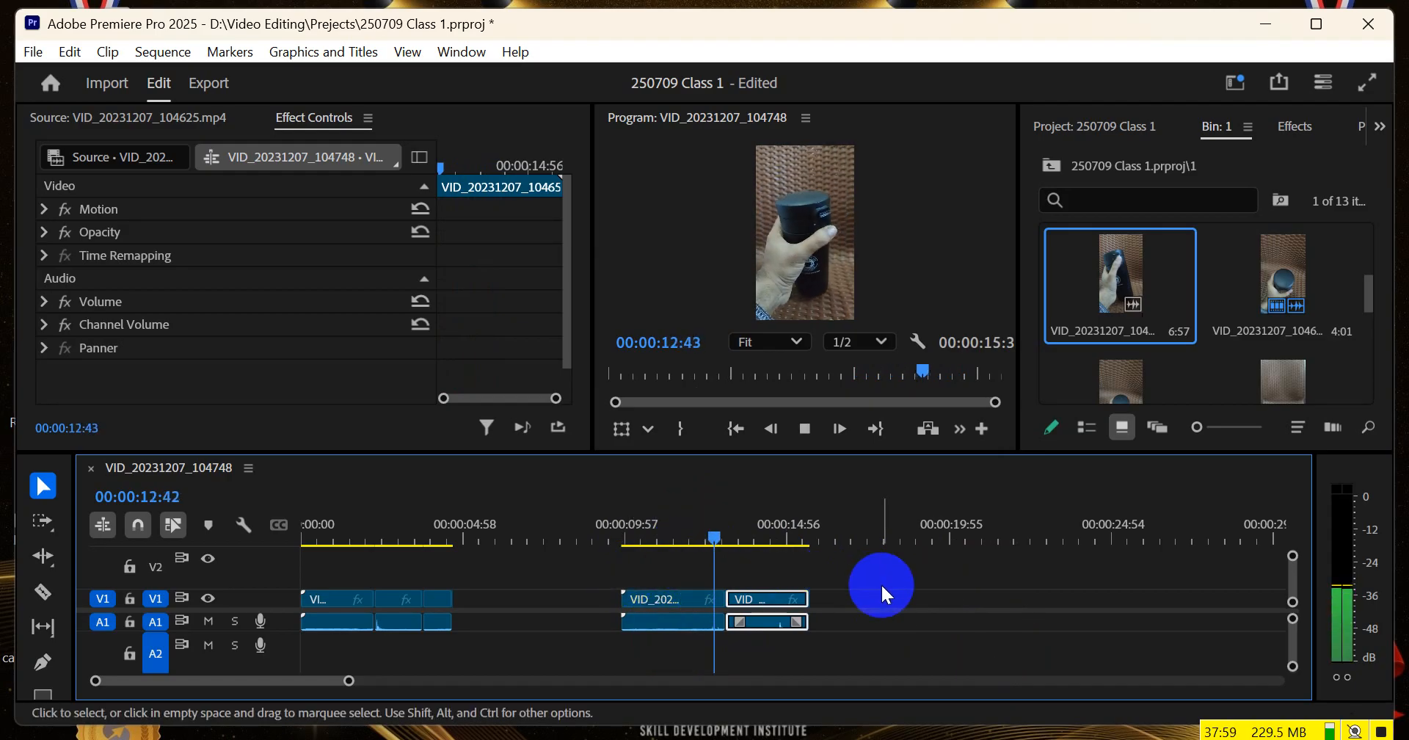
key("space")
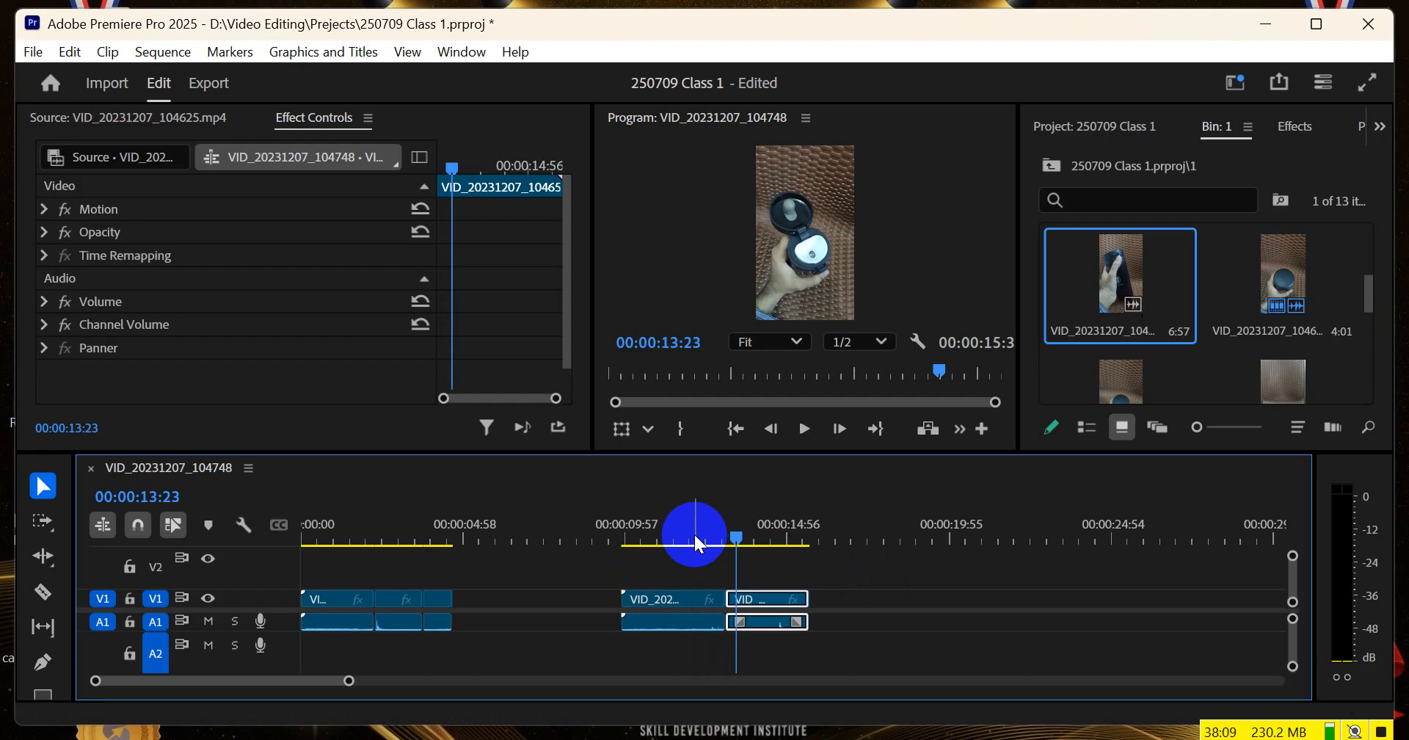
Review the lid-opening cut again from about 00:00:11:30 and finish at 00:00:13:07
left_click_drag(694, 531, 674, 535)
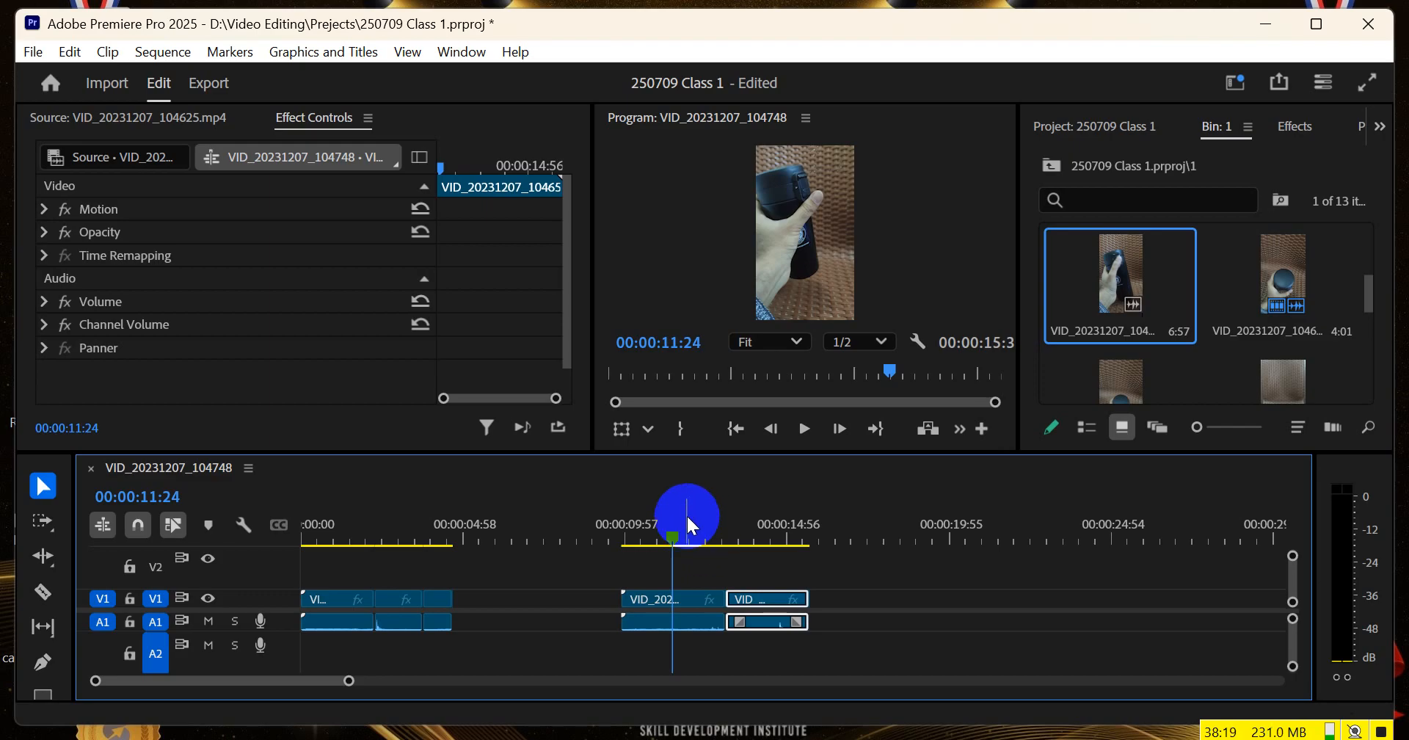
left_click(665, 526)
mouse_move(665, 525)
left_mouse_down()
mouse_move(632, 536)
mouse_move(677, 529)
left_mouse_up()
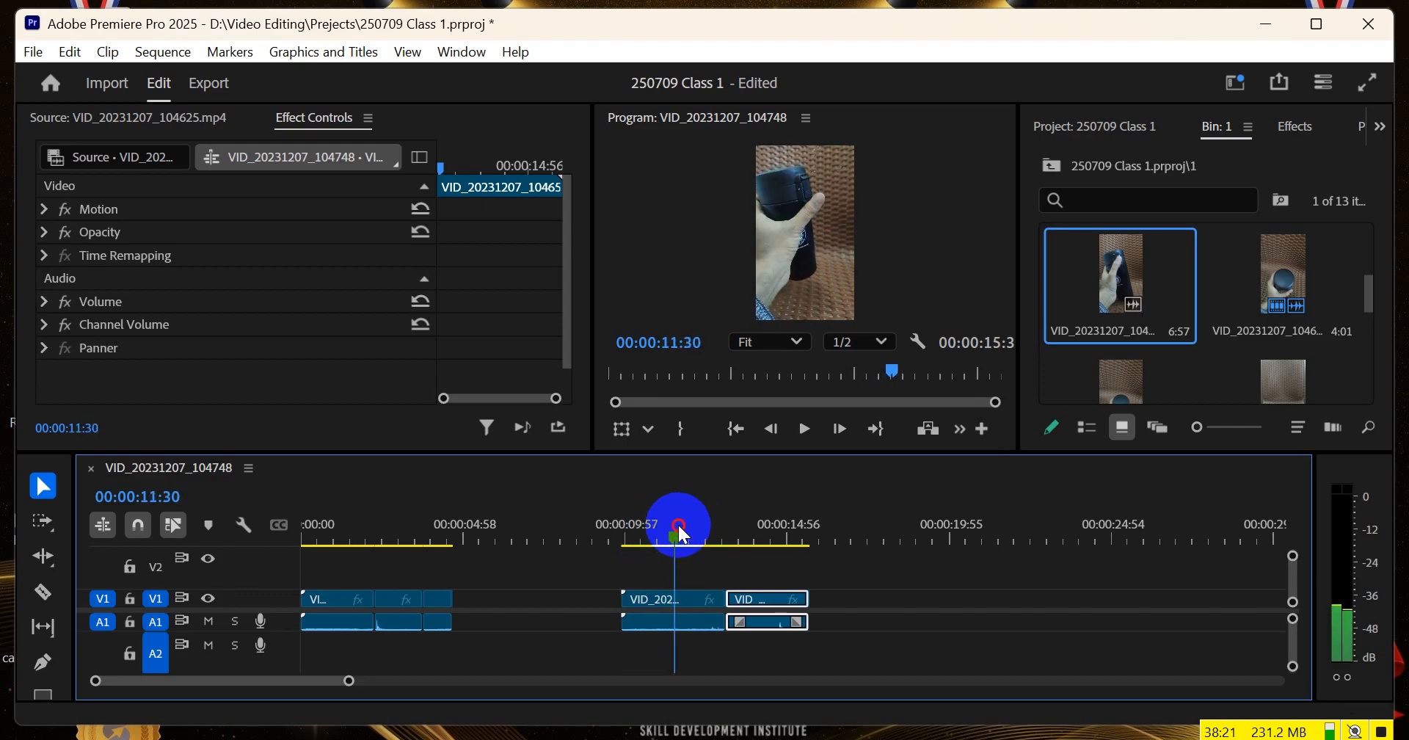
key("space")
Review the lid-opening cut again and trim the opening of VID_20231207_104644.mp4 slightly, to about 00:00:10:05
key("space")
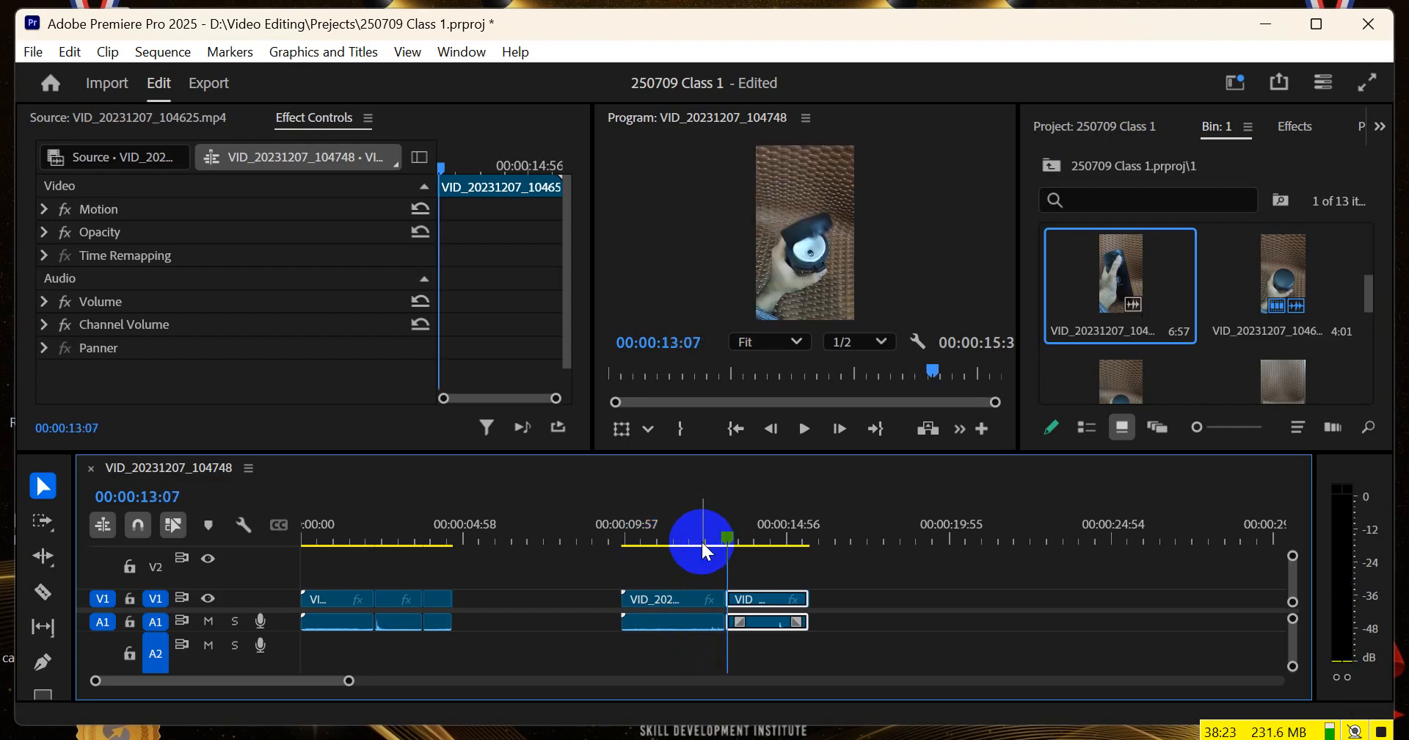
key("space")
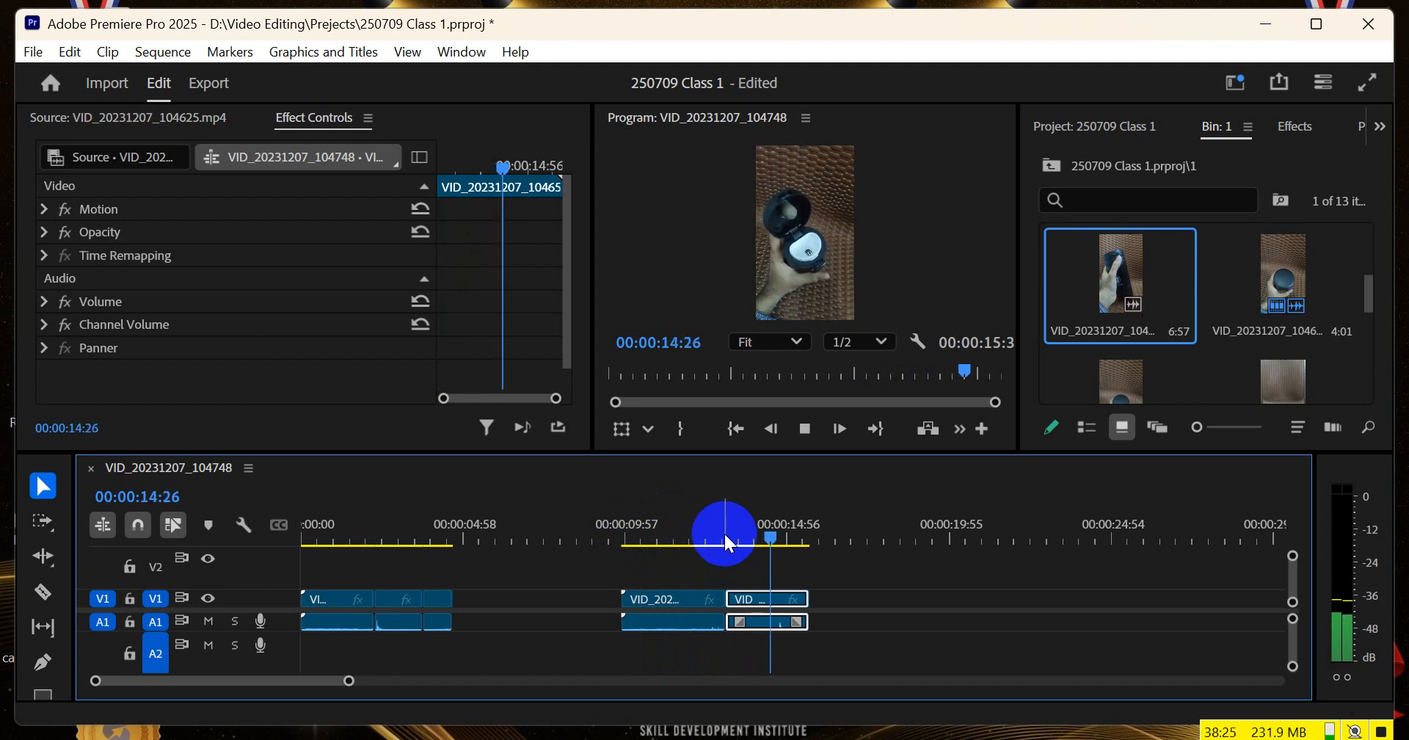
left_click_drag(712, 524, 699, 531)
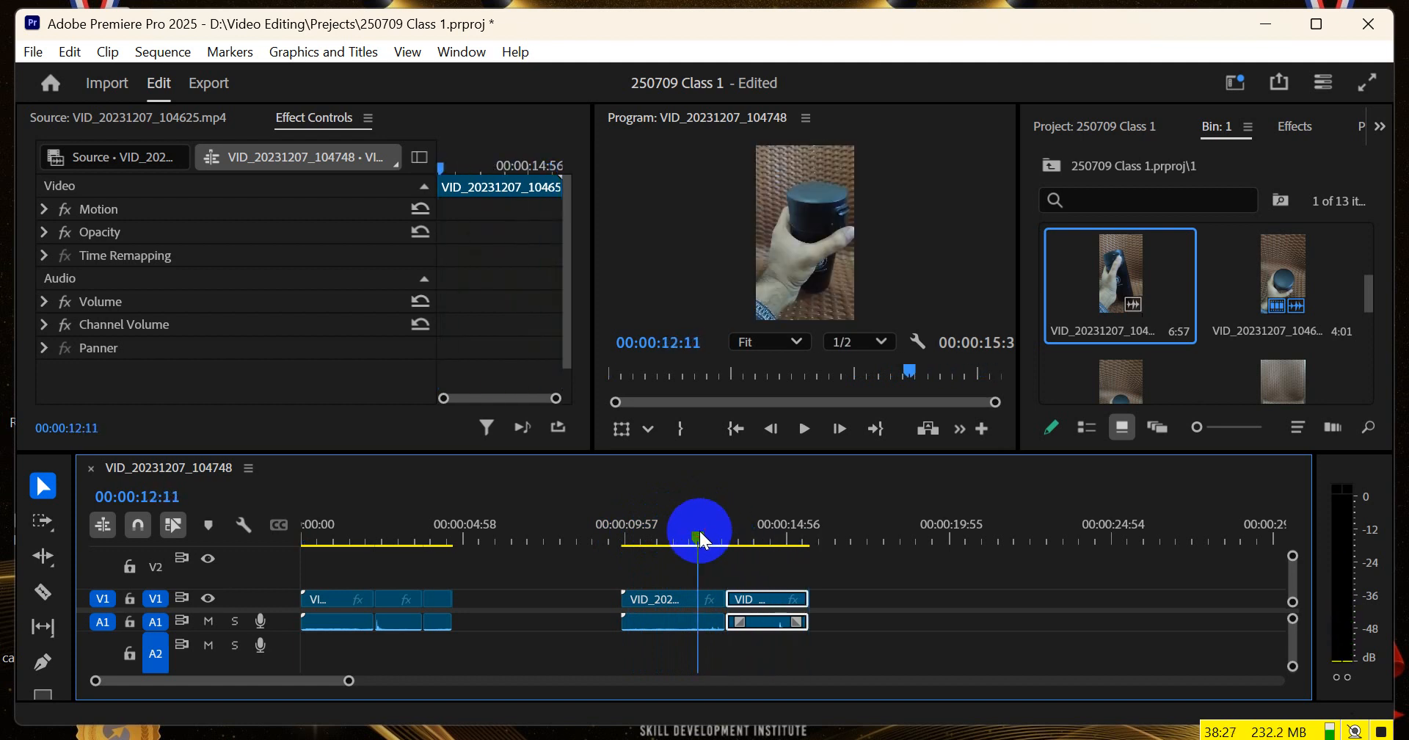
left_click_drag(622, 599, 629, 599)
left_click_drag(698, 526, 733, 547)
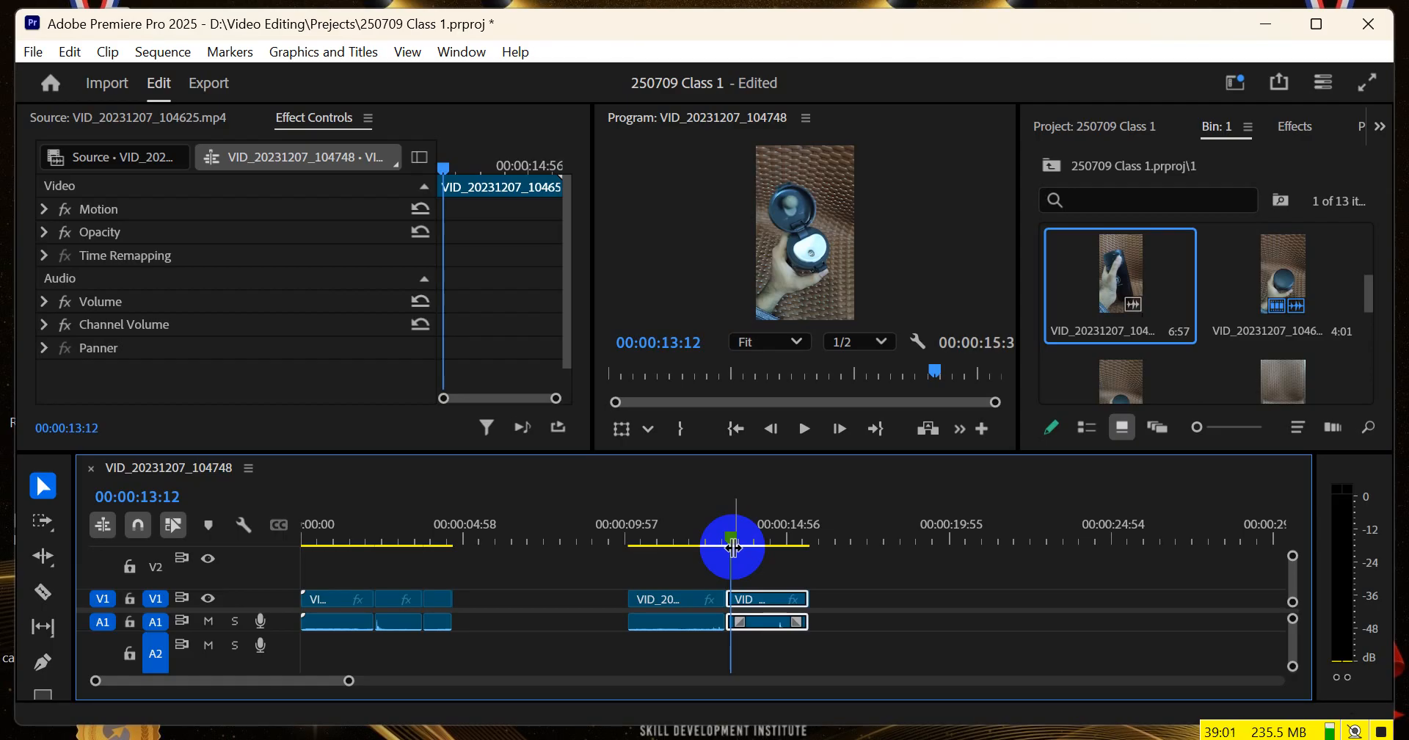
Move VID_20231207_104657.mp4 farther along the track and adjust the end of VID_20231207_104644.mp4 to 00:00:13:23
left_click_drag(746, 593, 954, 593)
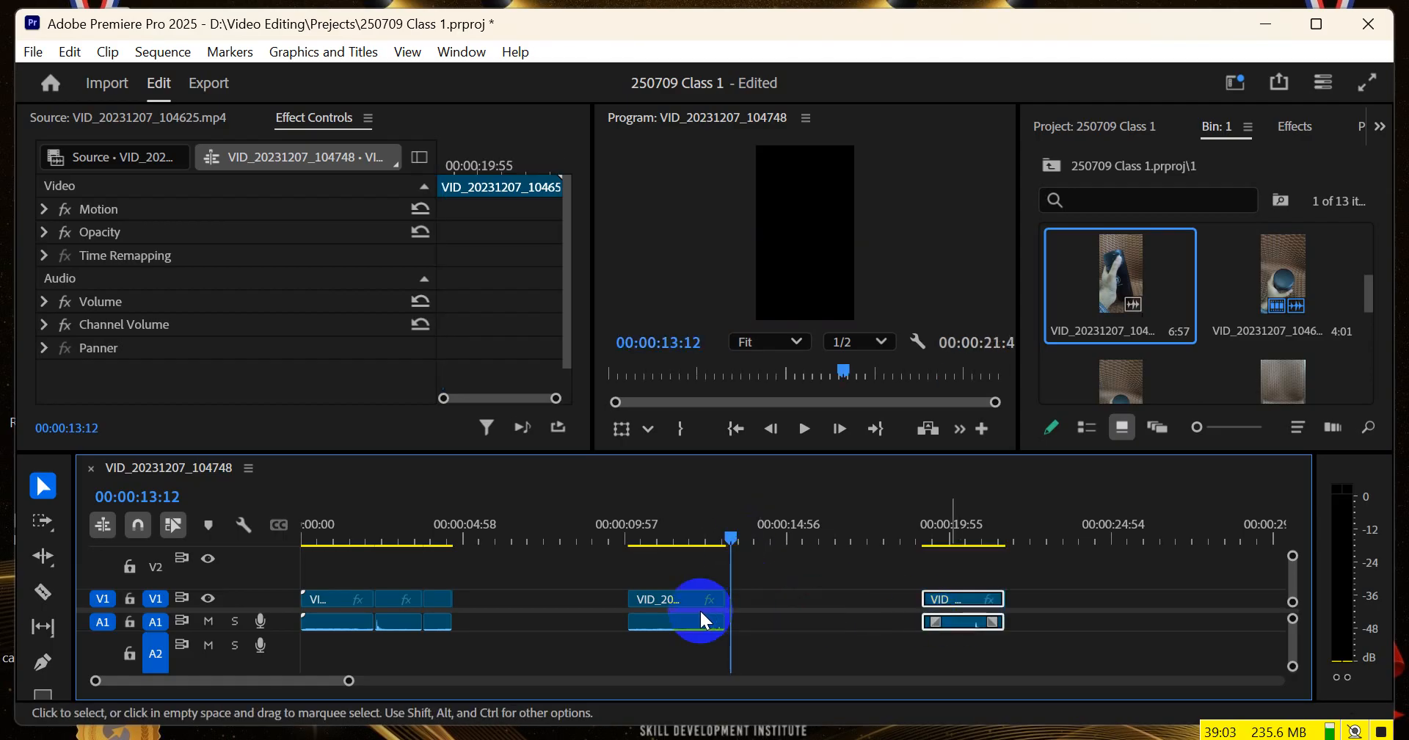
mouse_move(719, 597)
left_mouse_down()
mouse_move(763, 597)
mouse_move(739, 597)
left_mouse_up()
scroll(699, 502, "up", 1)
scroll(719, 514, "up", 1)
left_click_drag(742, 528, 760, 549)
left_click_drag(759, 598, 750, 599)
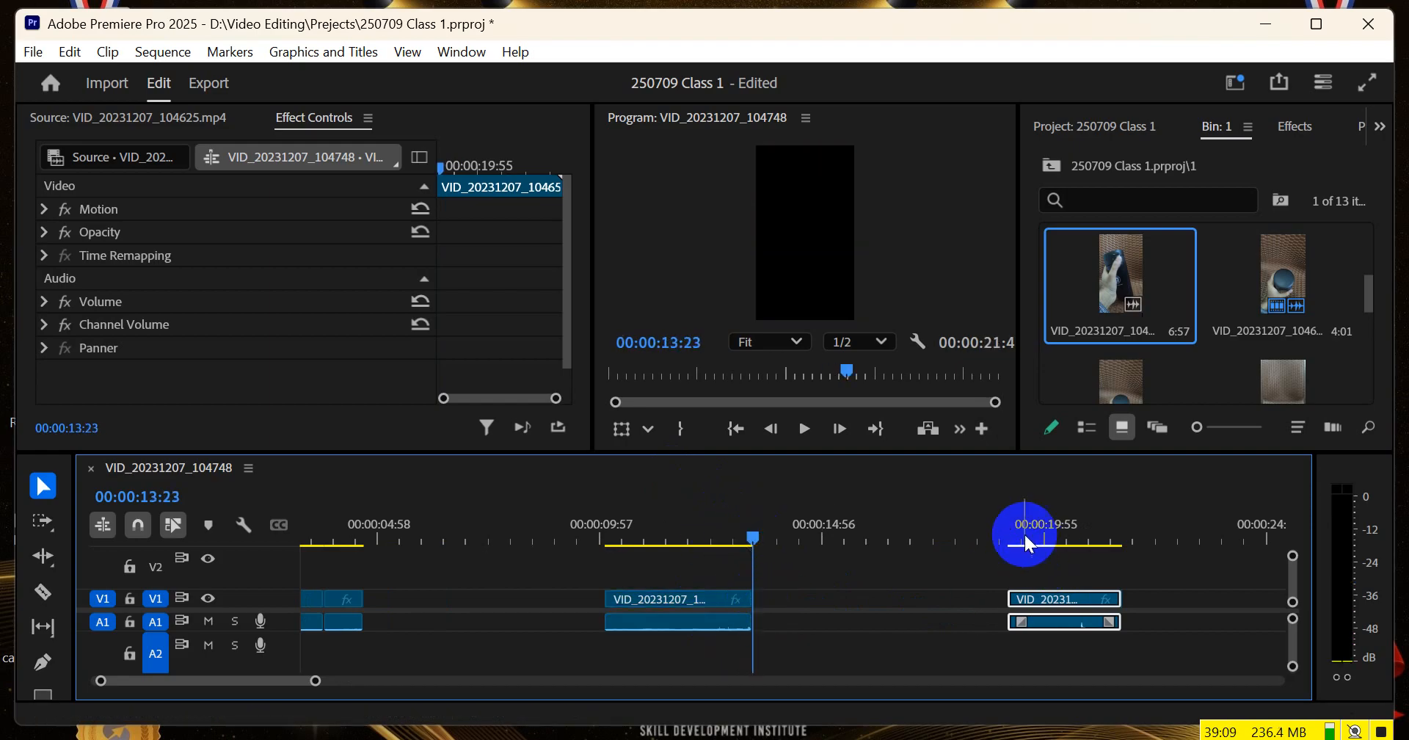
Trim the opening of VID_20231207_104657.mp4 to 00:00:19:18 and join the clip to the end of VID_20231207_104644.mp4
left_click(1027, 532)
left_click_drag(1031, 539, 1018, 538)
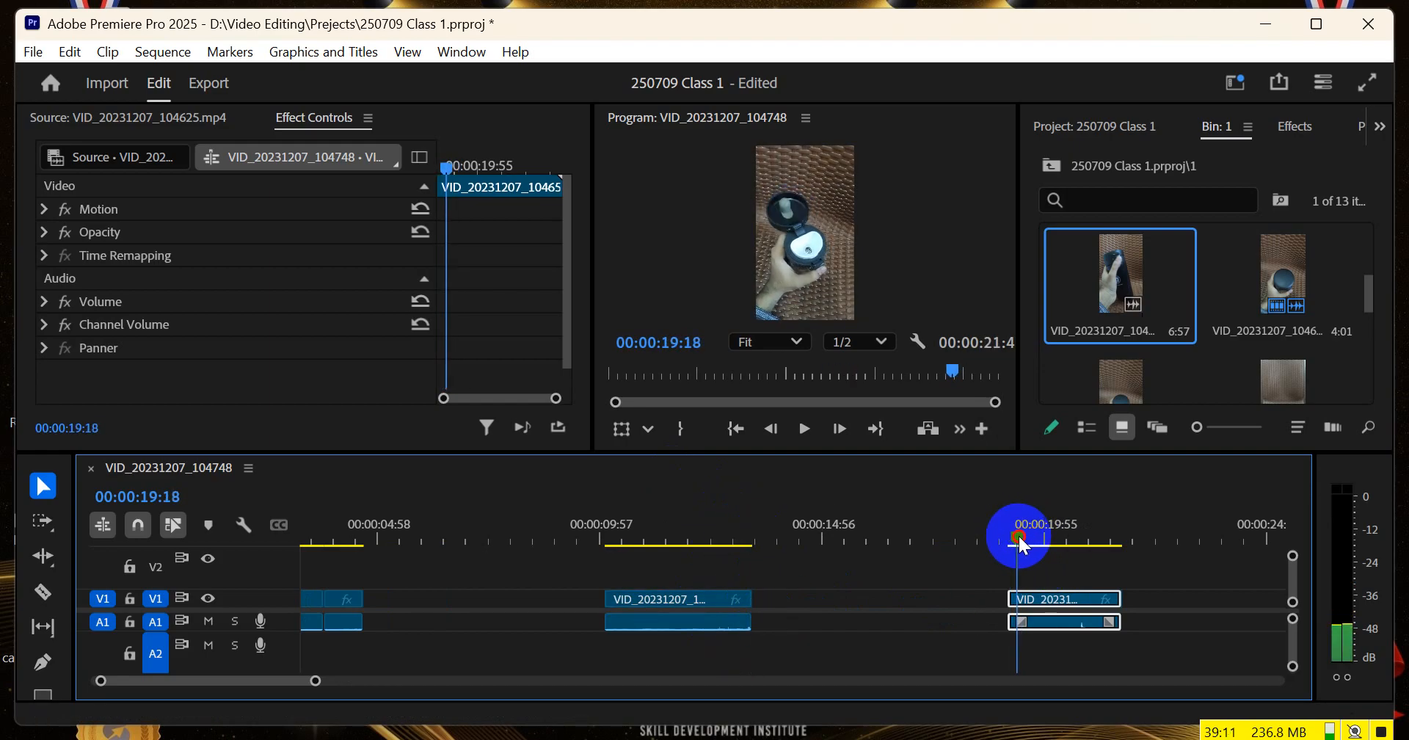
left_click_drag(1016, 597, 737, 546)
Play and scrub across the revised lid-opening cut, checking the frames around it, and stop at 00:00:12:59
left_click(736, 547)
key("space")
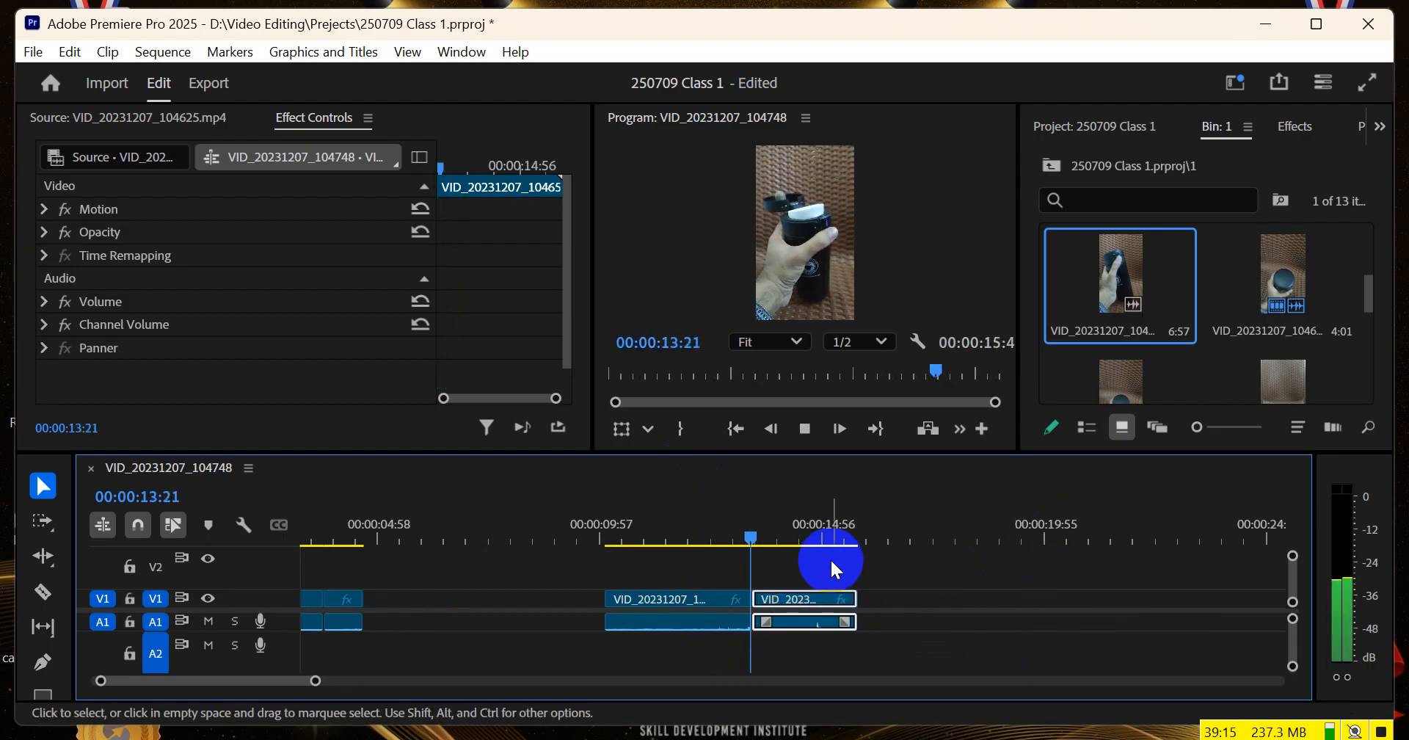
left_click(734, 531)
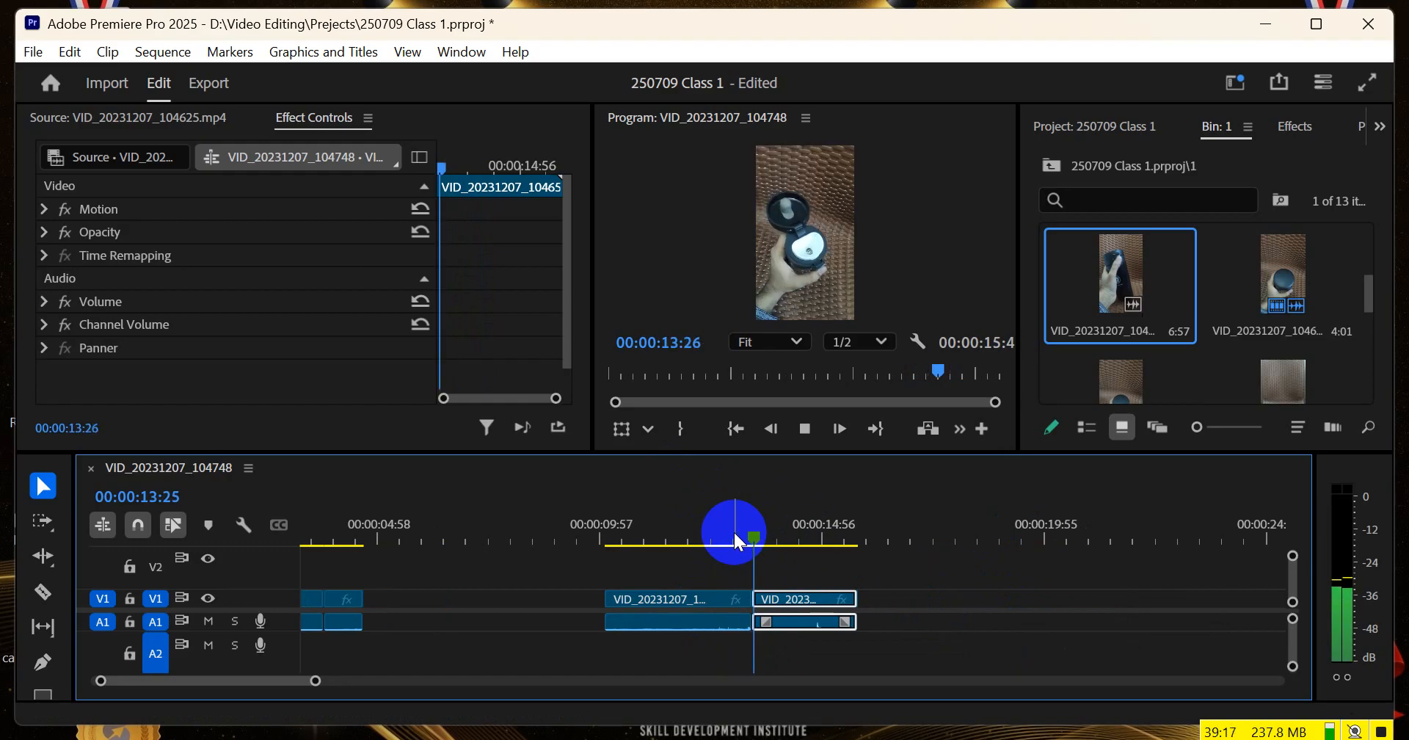
key("space")
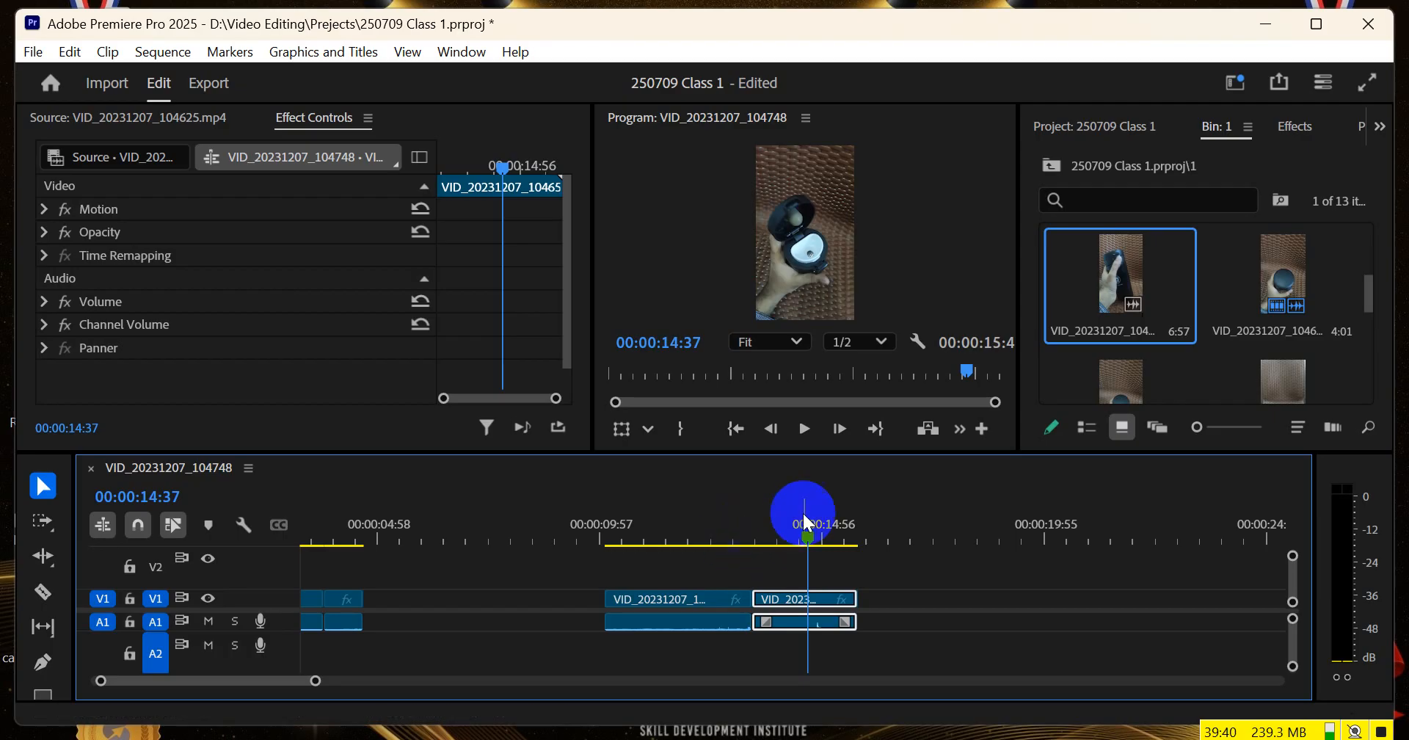
left_click(772, 532)
mouse_move(776, 538)
left_mouse_down()
mouse_move(736, 541)
mouse_move(772, 542)
left_mouse_up()
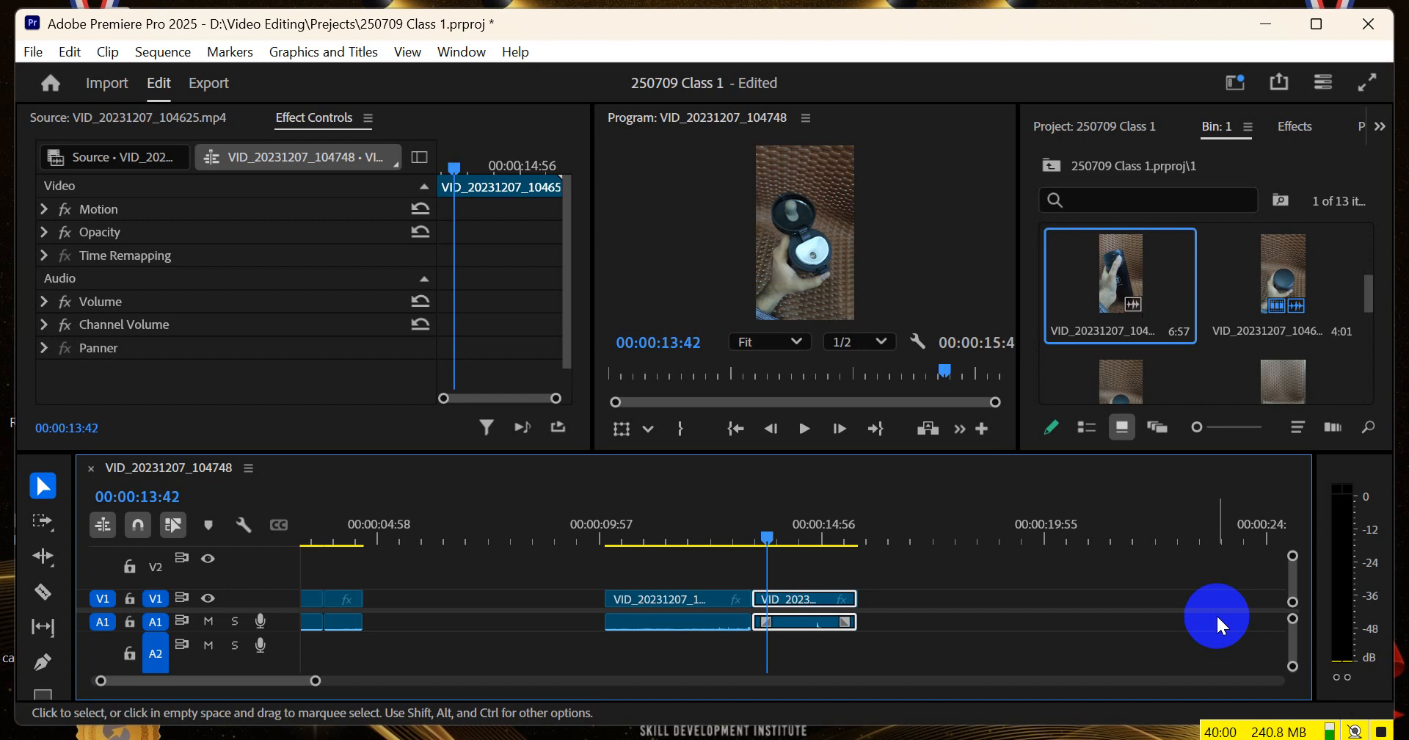
left_click_drag(767, 529, 736, 536)
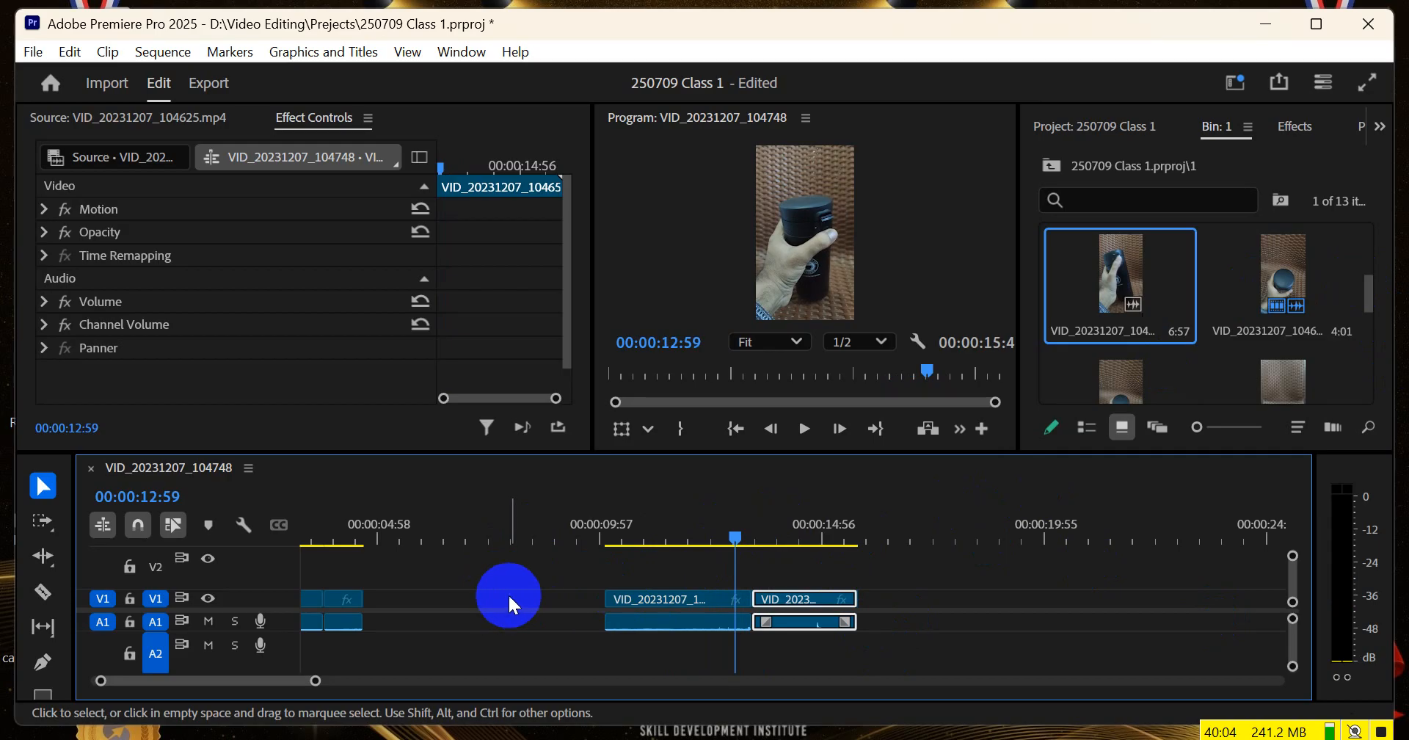
Trim the opening of the first clip in the sequence to 00:00:01:01 and close the gap left before it
scroll(509, 592, "down", 2)
mouse_move(364, 538)
left_mouse_down()
mouse_move(259, 545)
mouse_move(353, 545)
left_mouse_up()
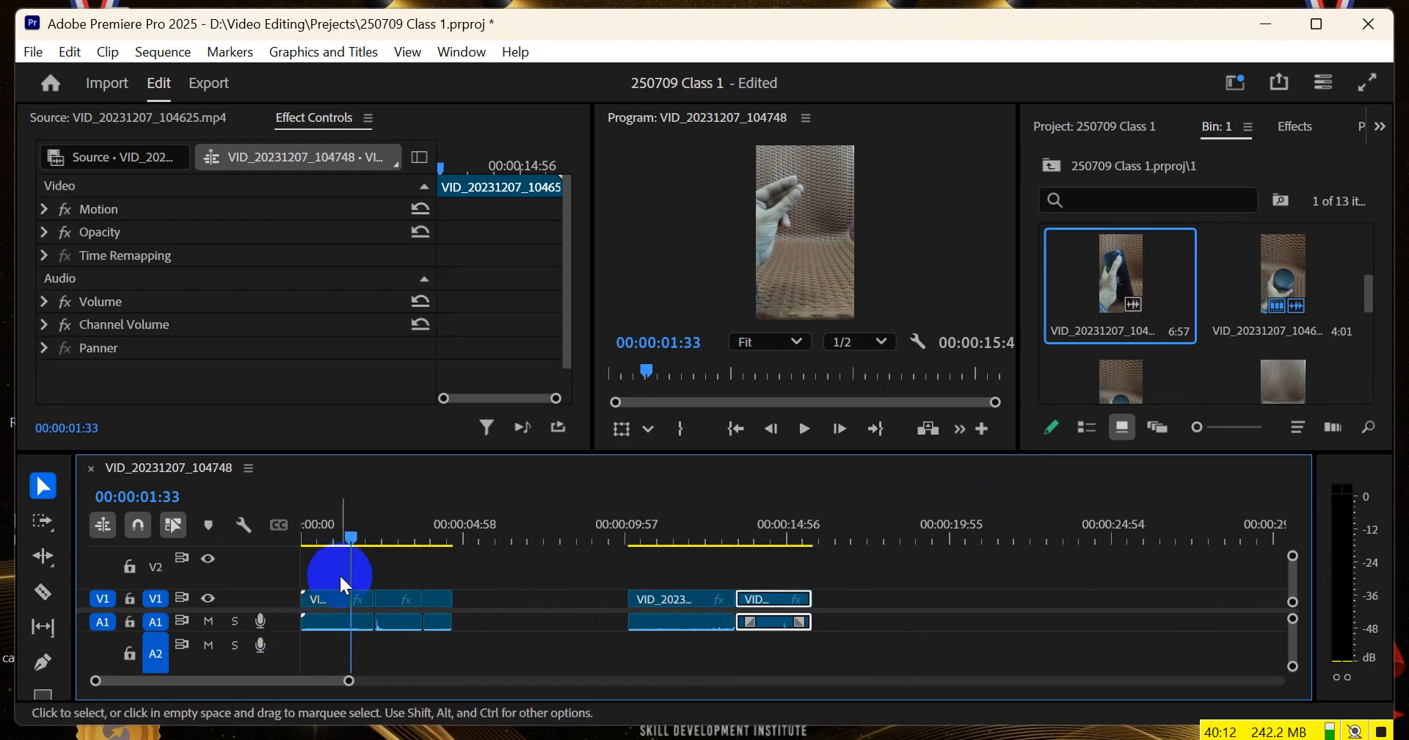
left_click_drag(344, 540, 335, 542)
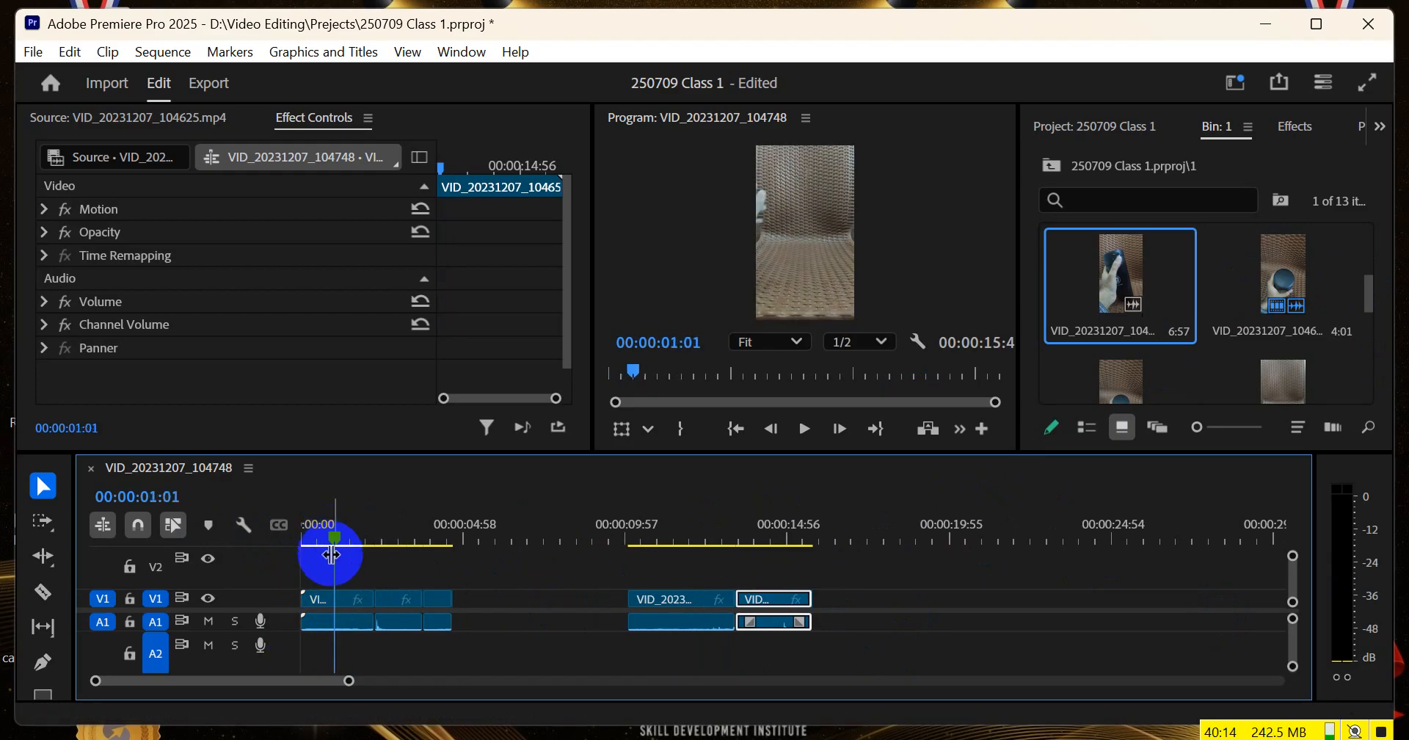
left_click_drag(307, 600, 344, 603)
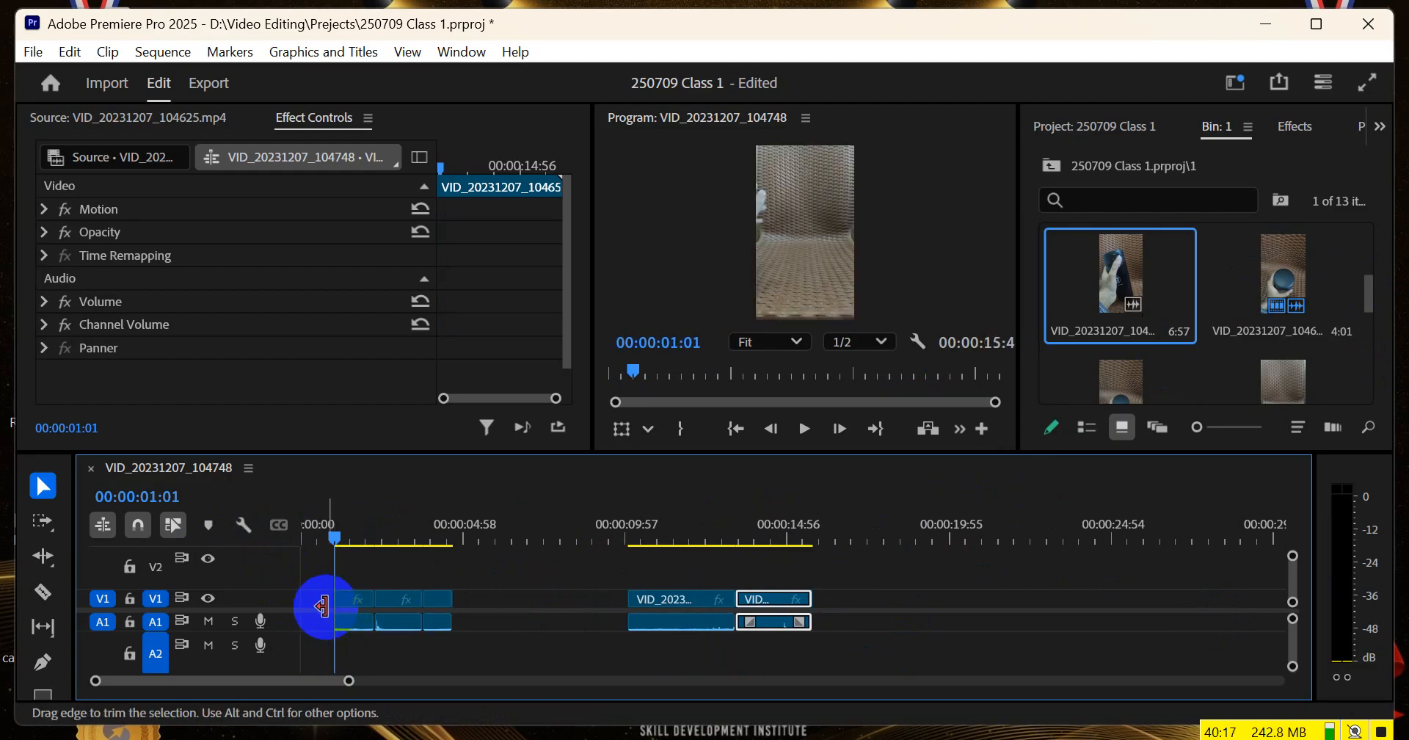
left_click(321, 602)
key("Delete")
Close the gap between the two groups of clips and trim the end of the last clip to 00:00:08:01
left_click_drag(332, 534, 566, 552)
left_click(484, 601)
key("Delete")
left_click_drag(603, 599, 562, 598)
Find VID_20231207_104842.mp4 in the bin, preview it and place it on V1 and A1 a short distance after the last clip
scroll(1173, 345, "down", 2)
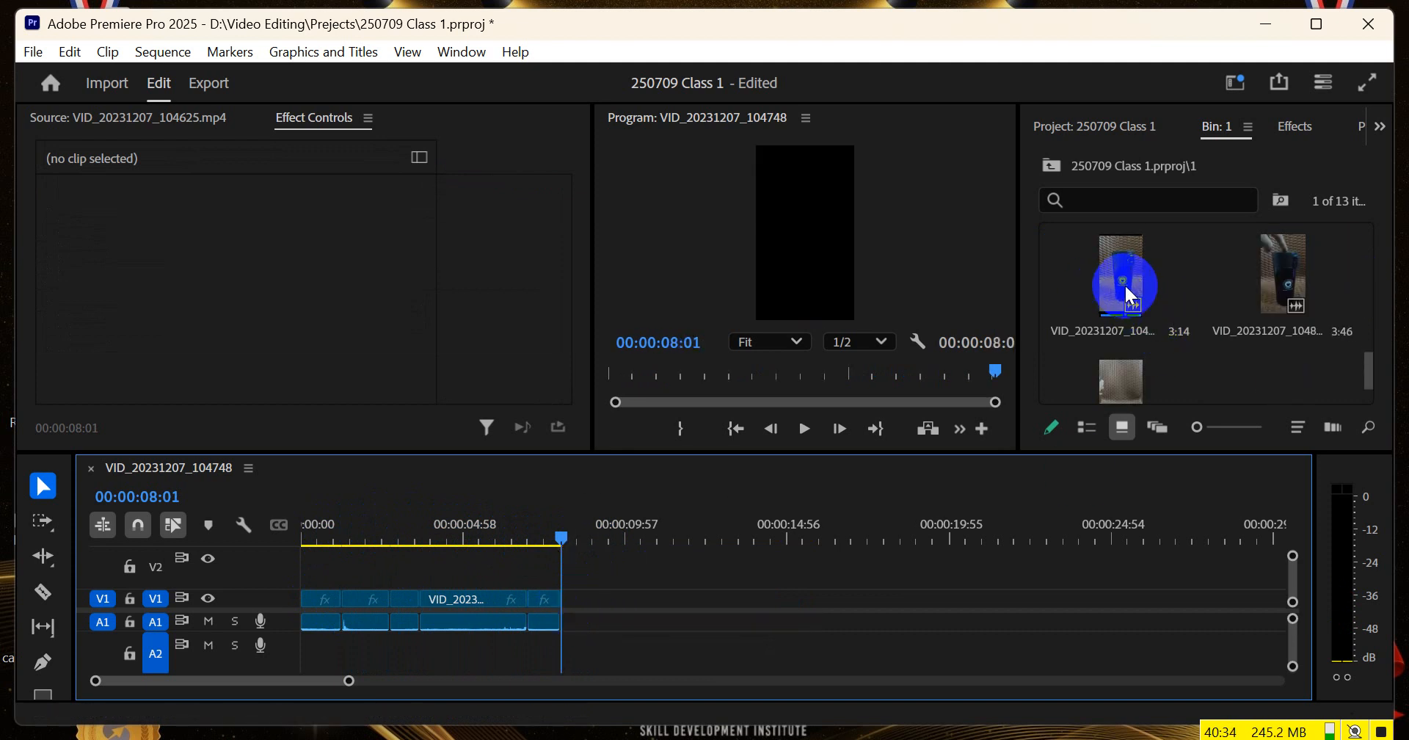
scroll(1125, 283, "up", 2)
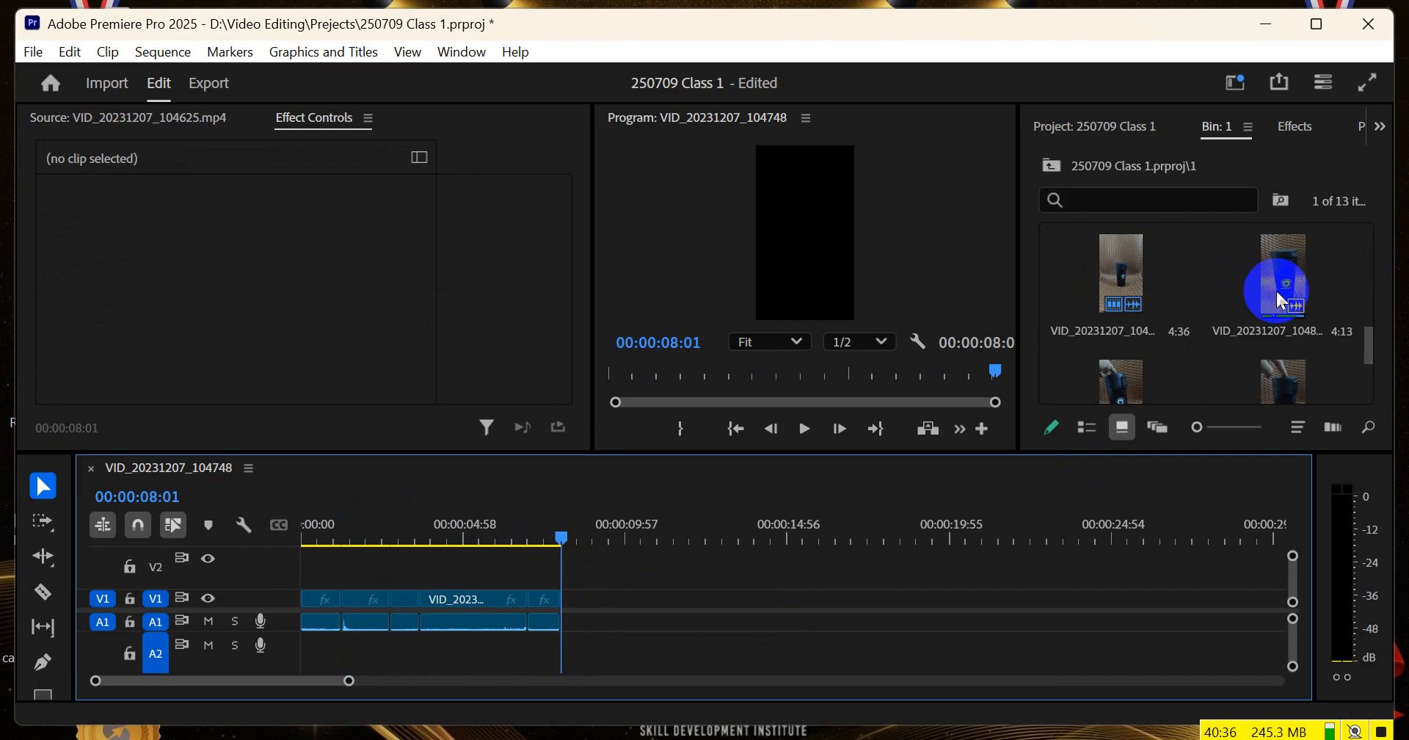
scroll(1179, 321, "down", 2)
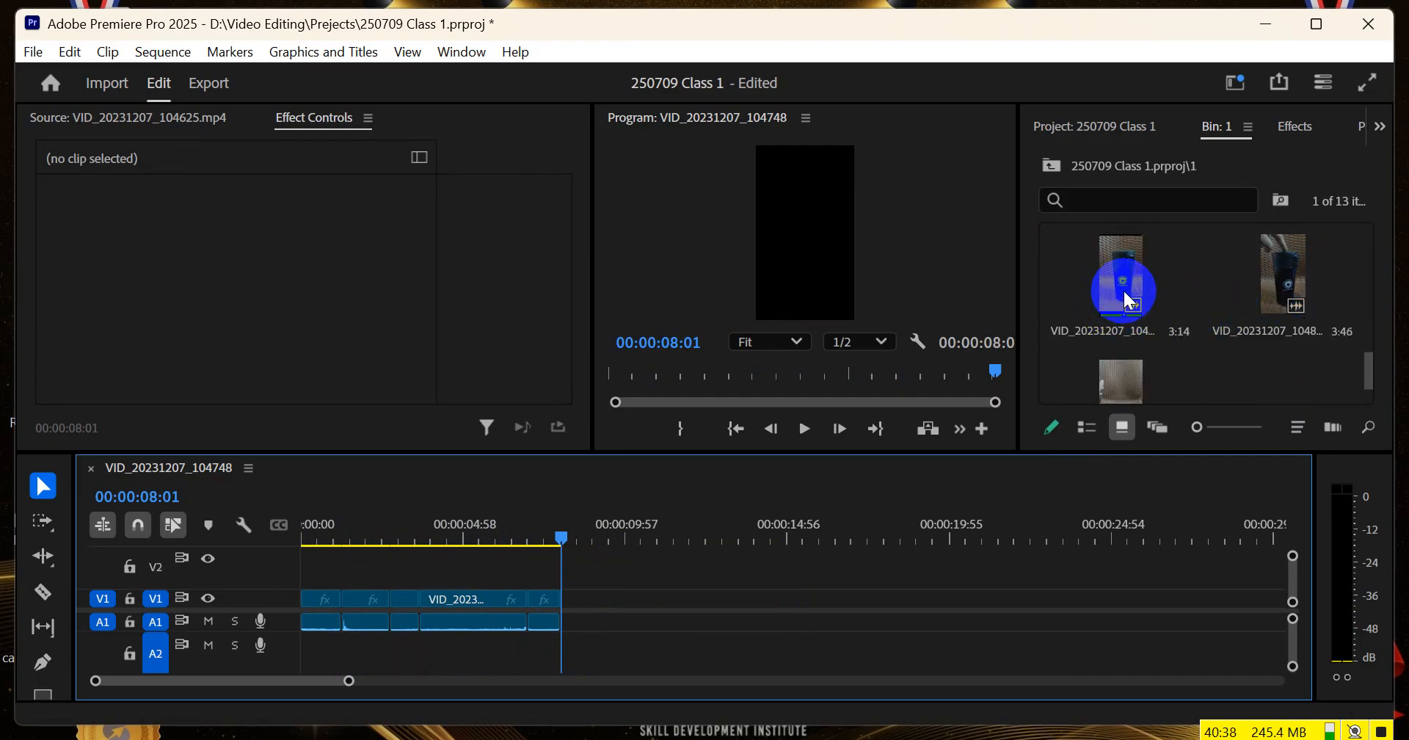
double_click(1292, 297)
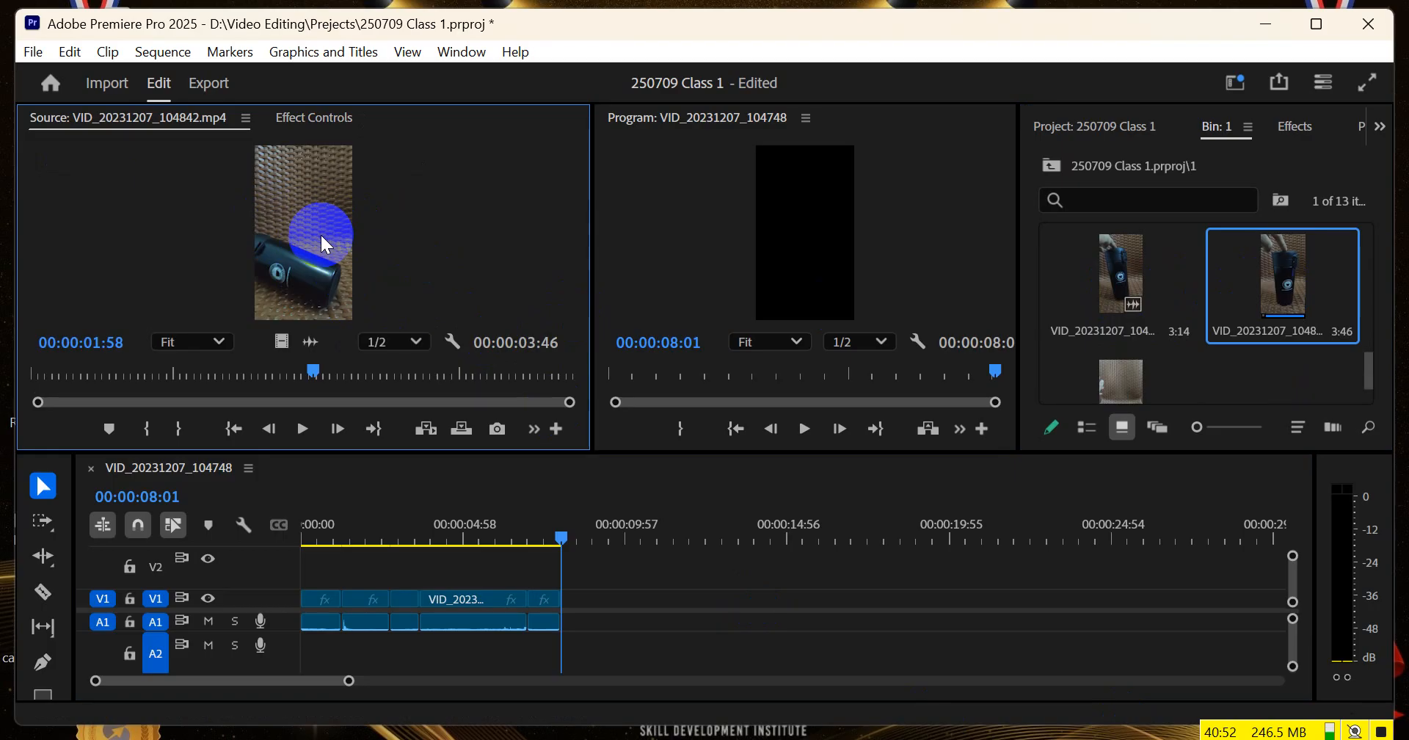
left_click_drag(317, 233, 619, 608)
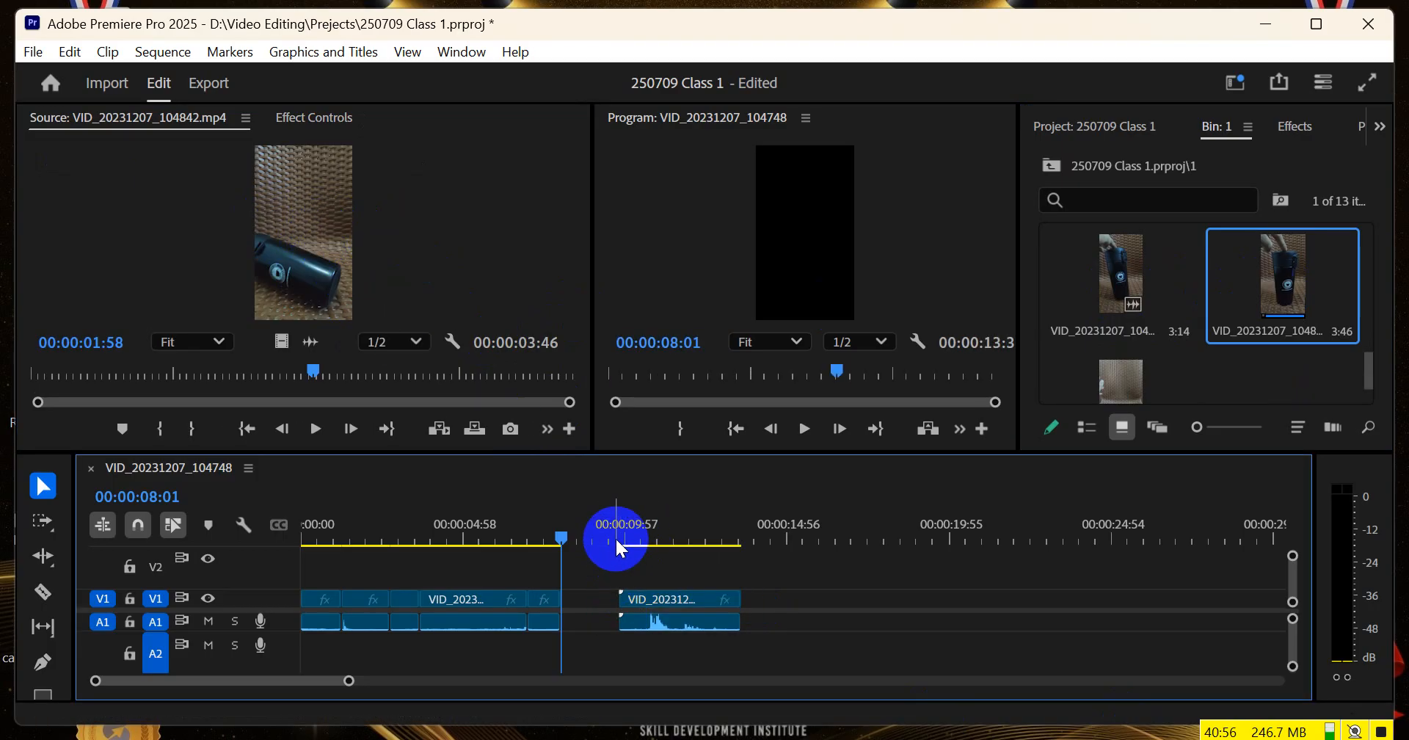
Trim VID_20231207_104842.mp4 on the timeline to run from about 00:00:10:15 to about 00:00:11:24
left_click_drag(625, 535, 668, 587)
left_click_drag(642, 537, 635, 535)
left_click_drag(616, 599, 635, 598)
left_click_drag(635, 535, 678, 548)
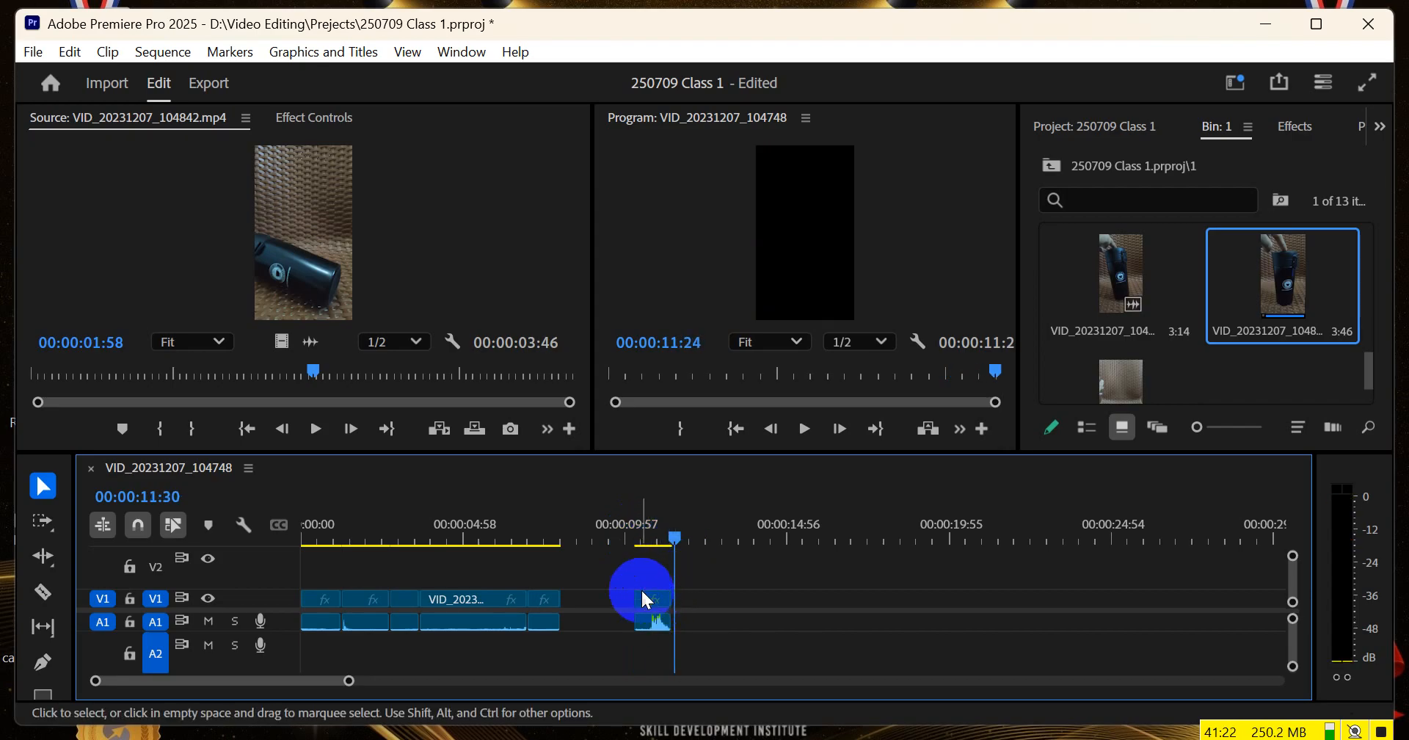
left_click(657, 600)
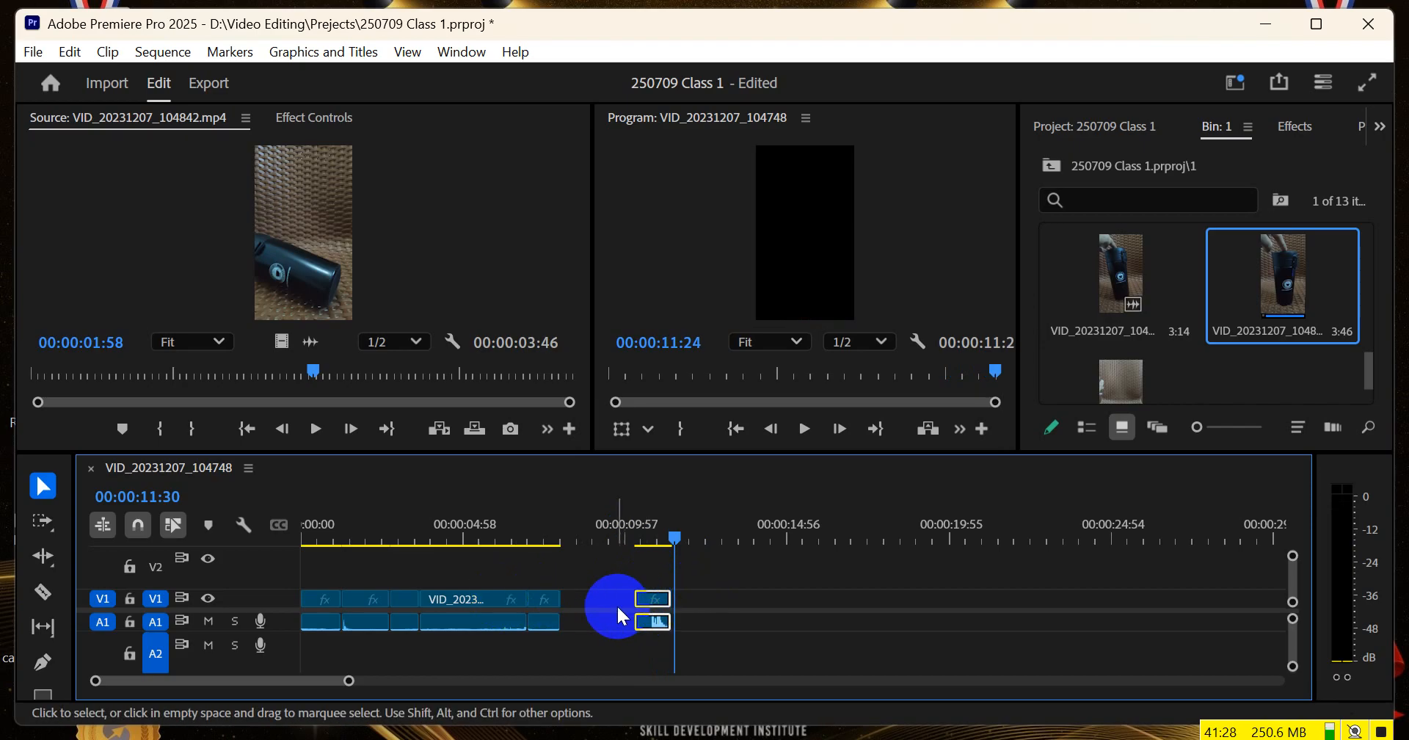
right_click(644, 600)
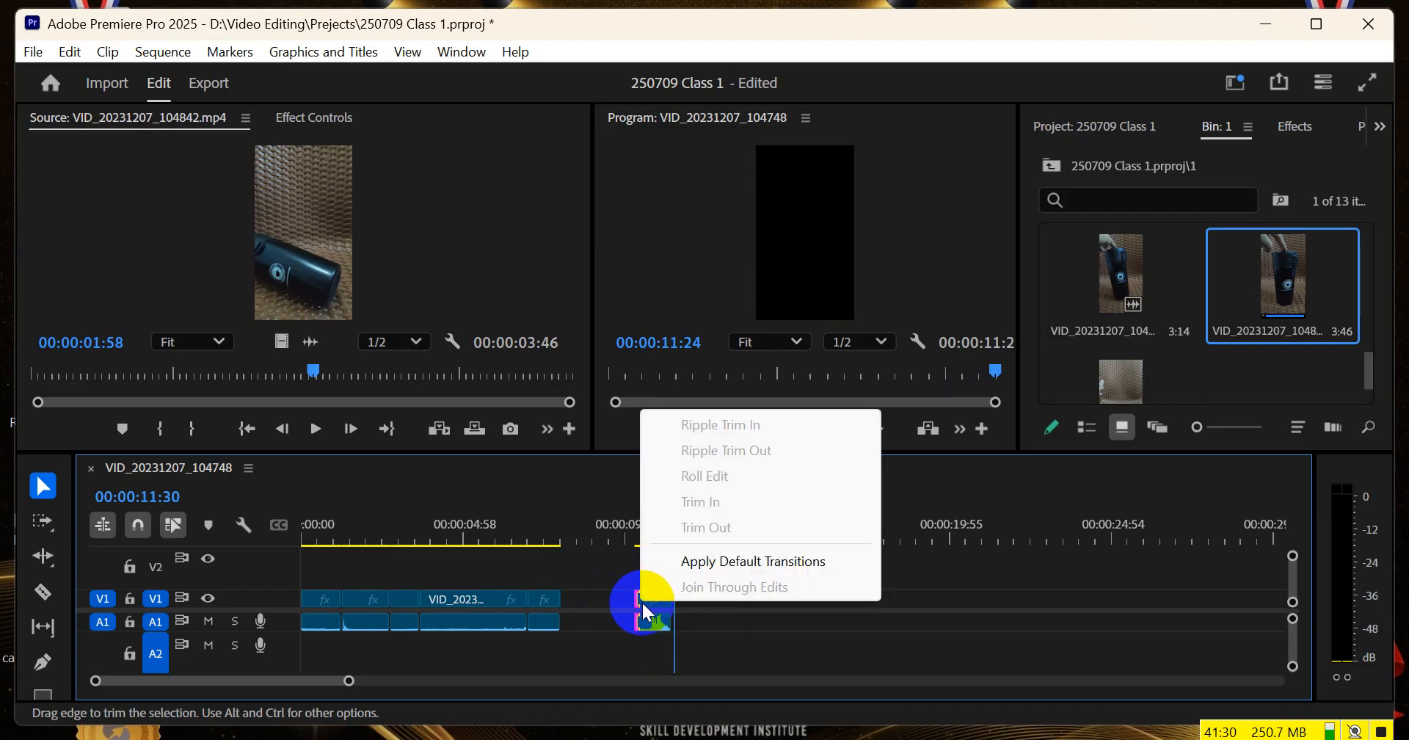
right_click(649, 621)
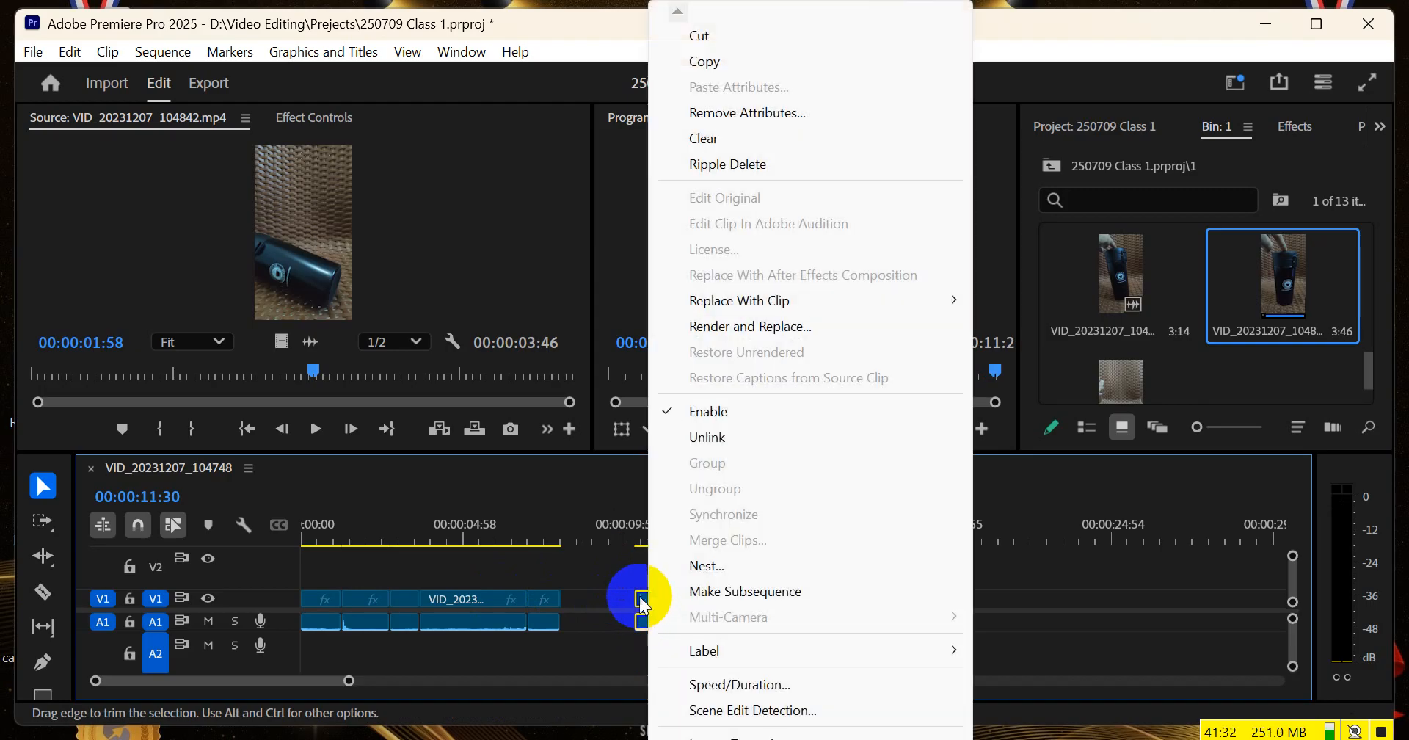
right_click(640, 595)
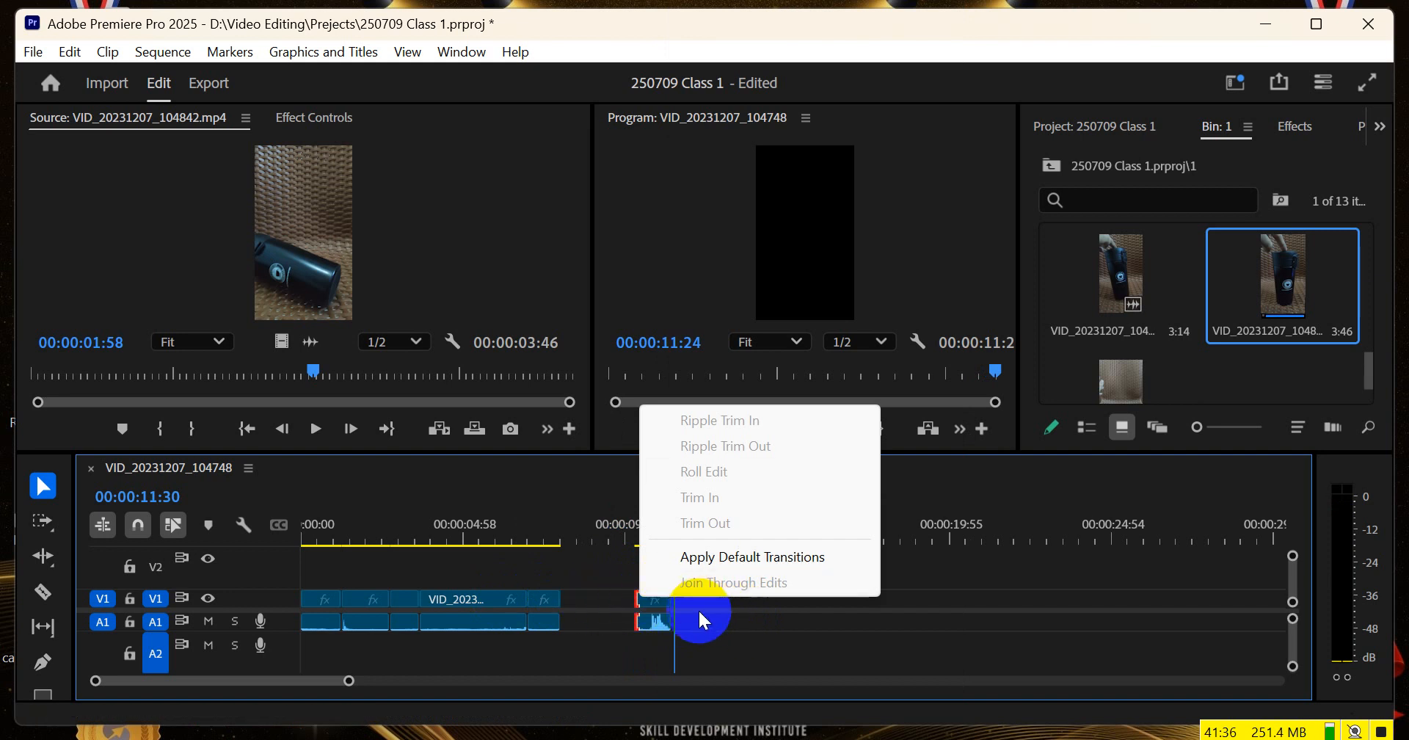
right_click(647, 619)
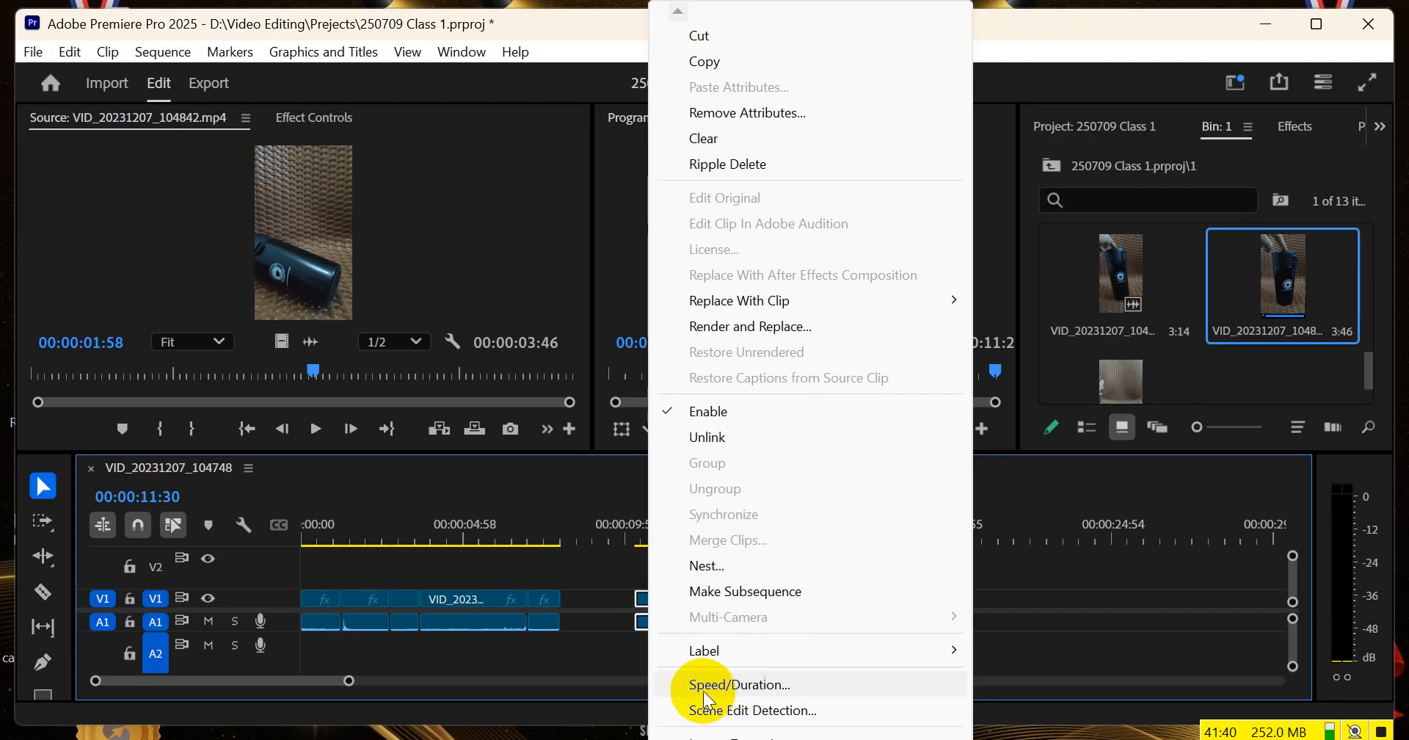
left_click(742, 684)
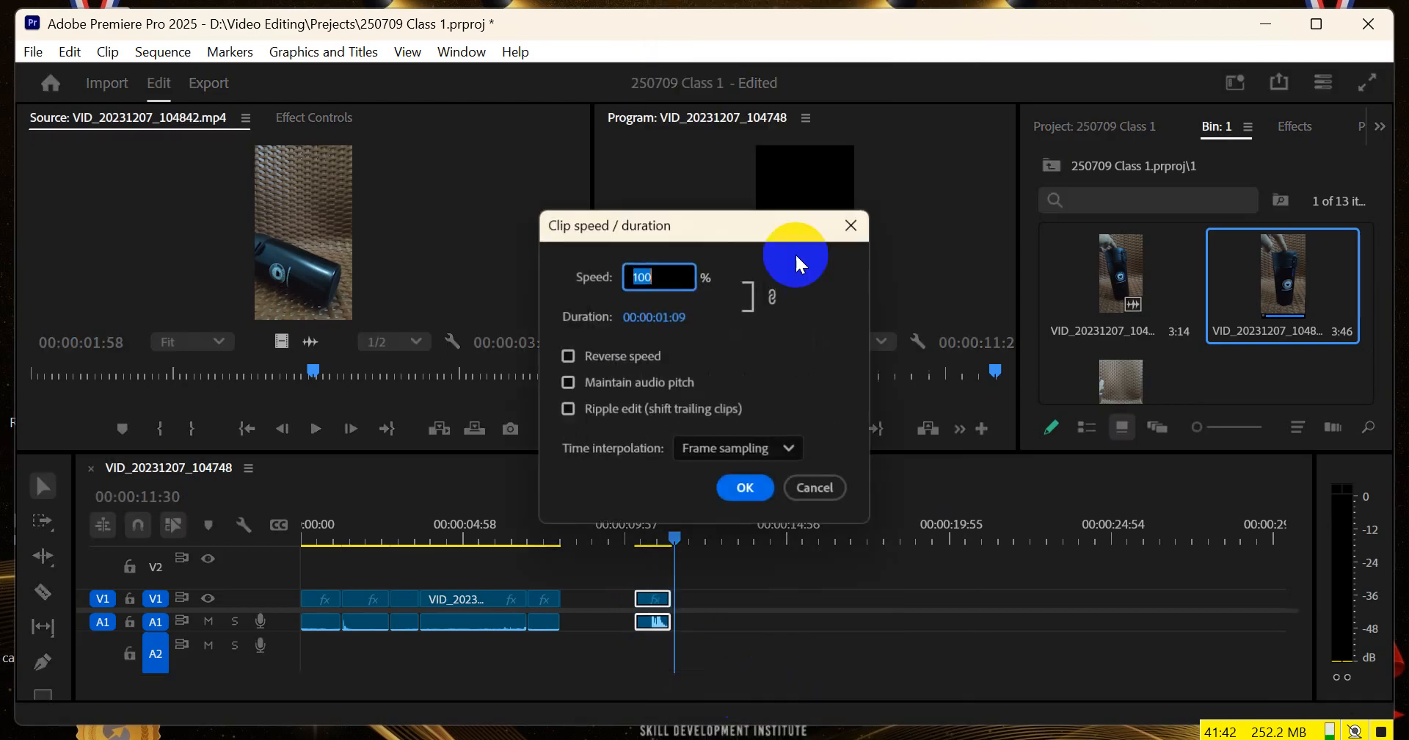
left_click(815, 488)
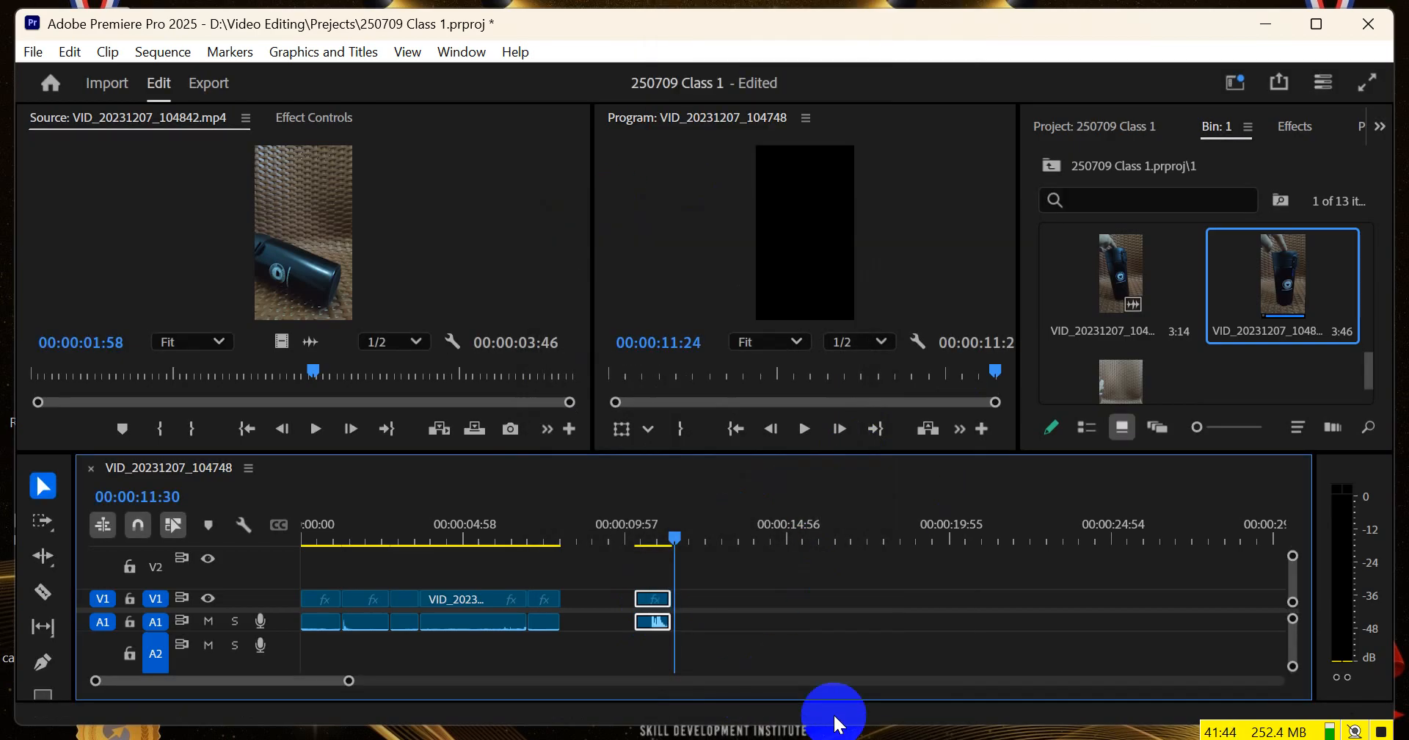
Reverse the speed of the VID_20231207_104842.mp4 timeline clip and play it from its beginning
key("ctrl+r")
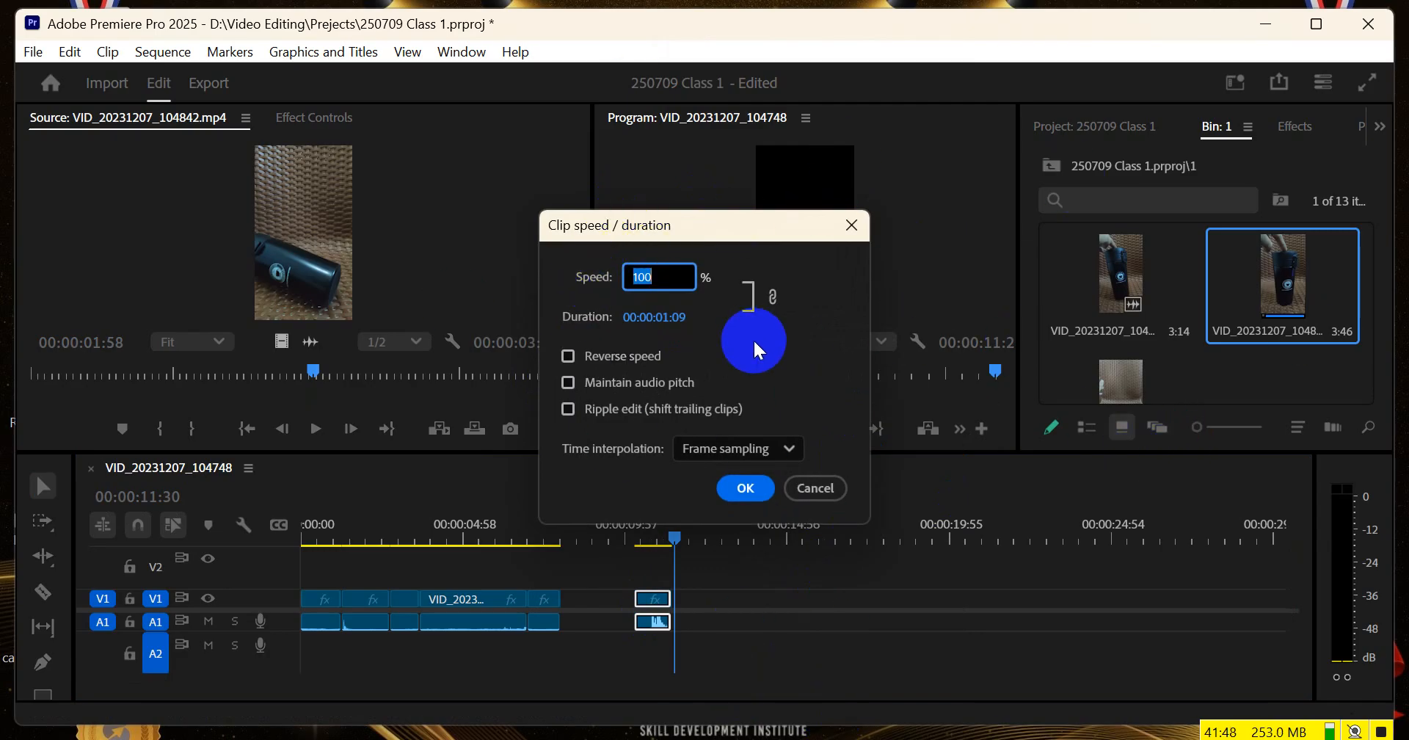
left_click(570, 359)
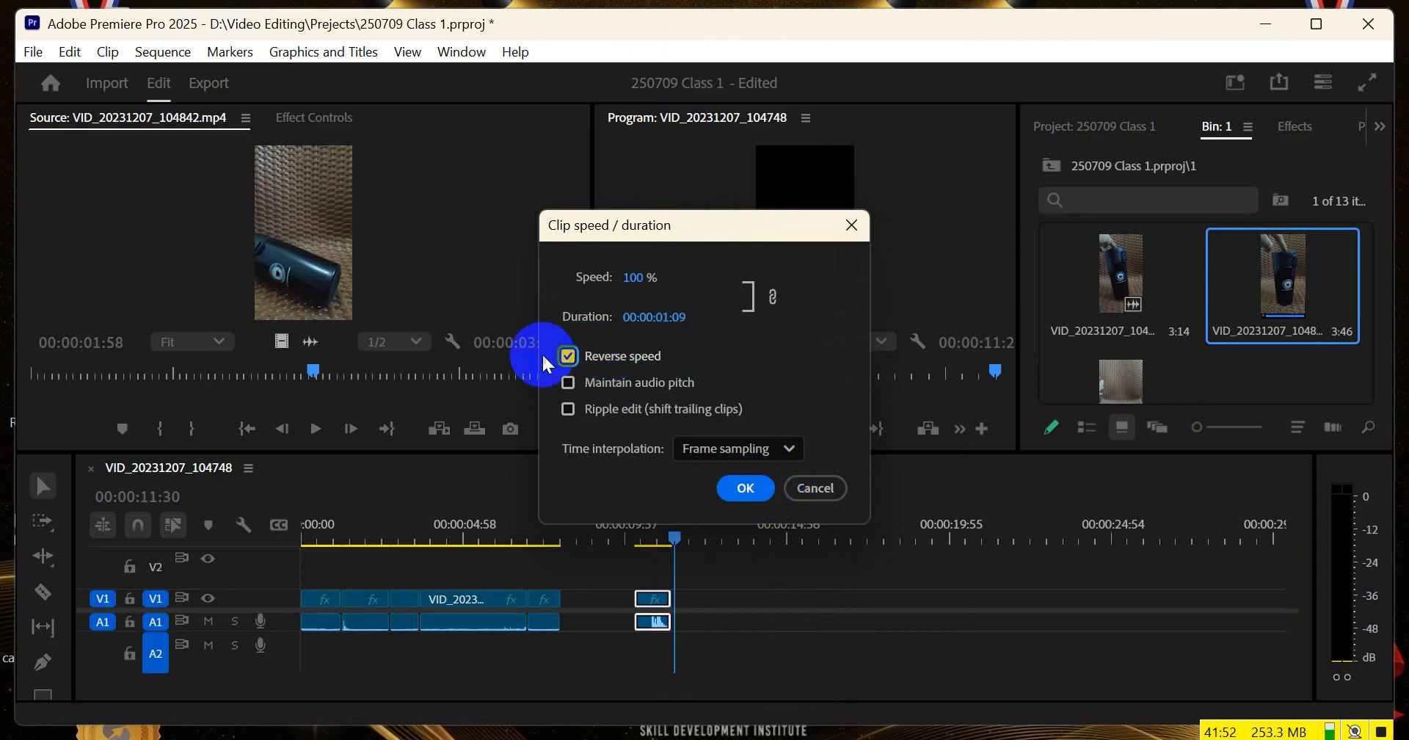
left_click(742, 487)
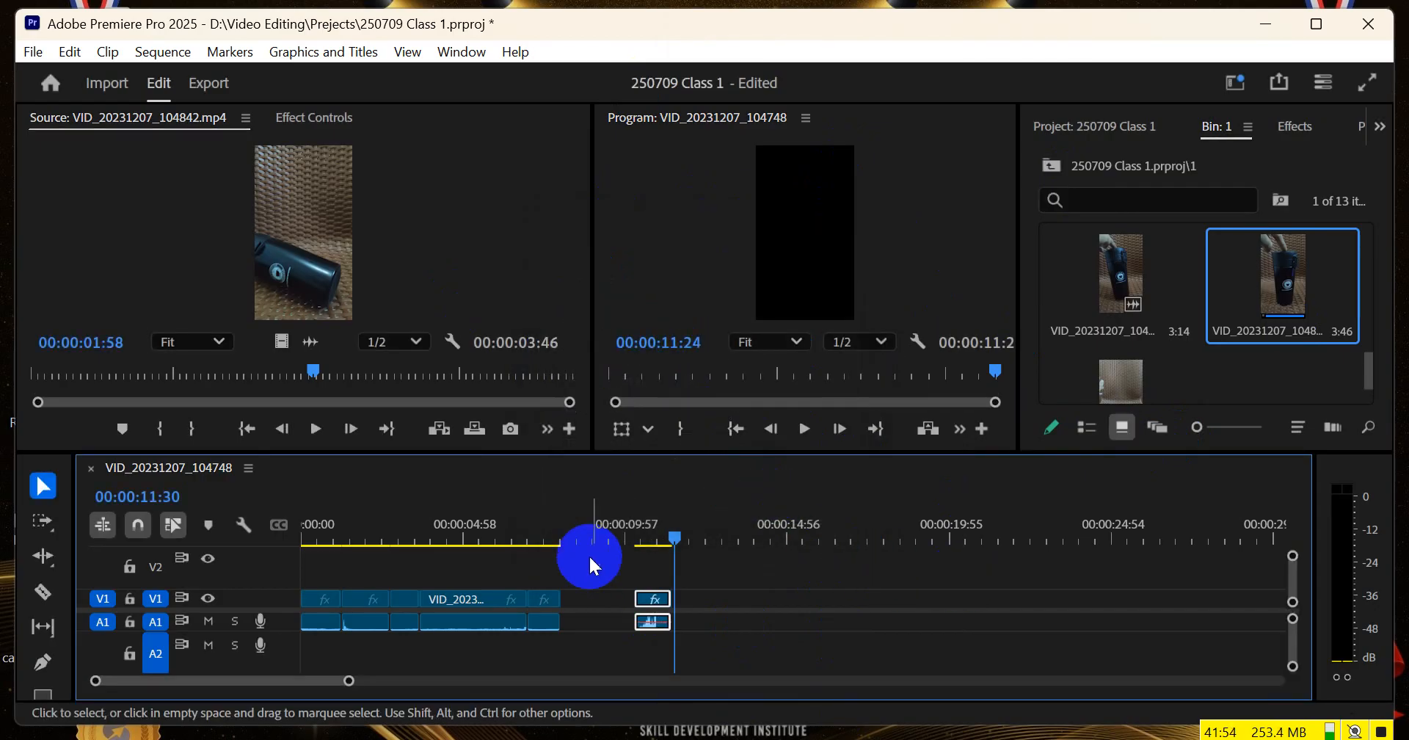
left_click(637, 534)
key("space")
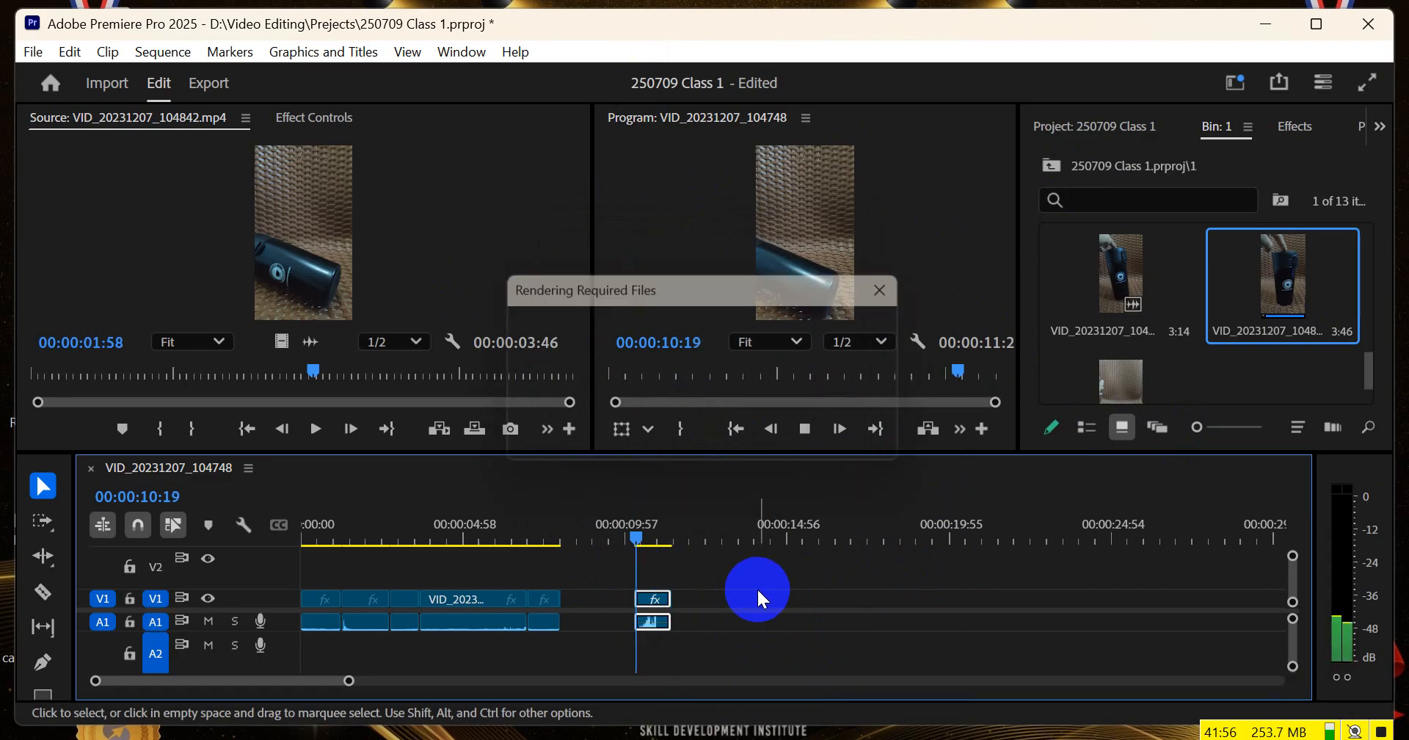
left_click(632, 531)
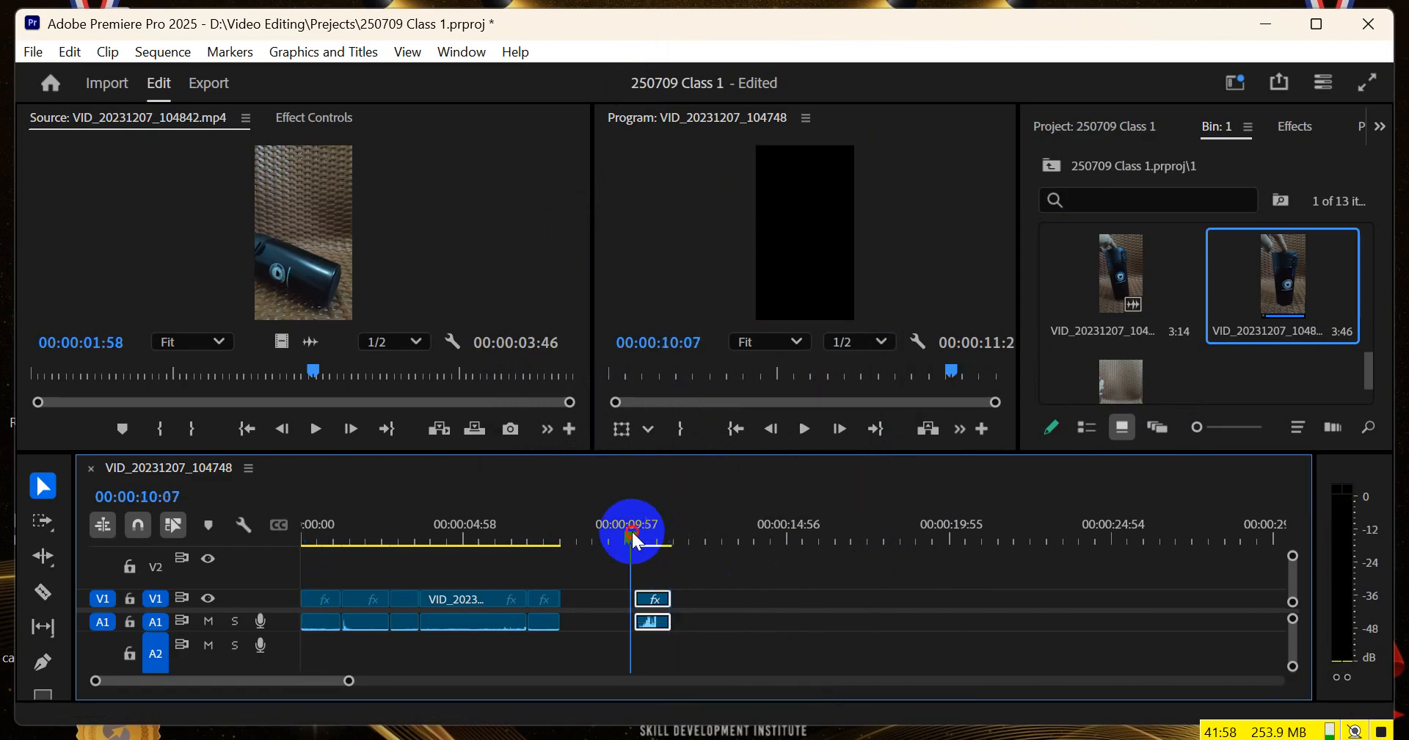
Extend the end of the reversed VID_20231207_104842.mp4 clip by about half a second and play it back
left_click_drag(667, 598, 686, 598)
left_click(637, 538)
key("space")
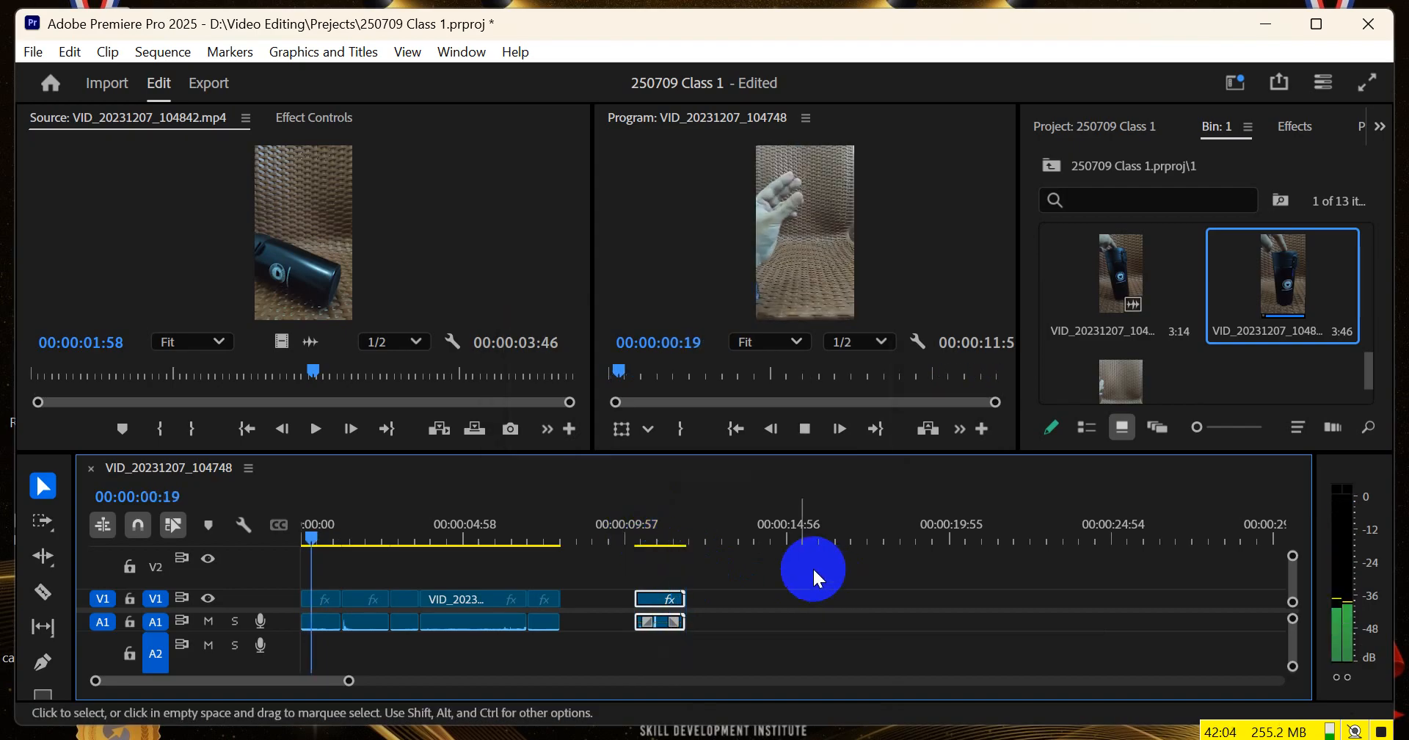
left_click_drag(642, 532, 631, 534)
key("space")
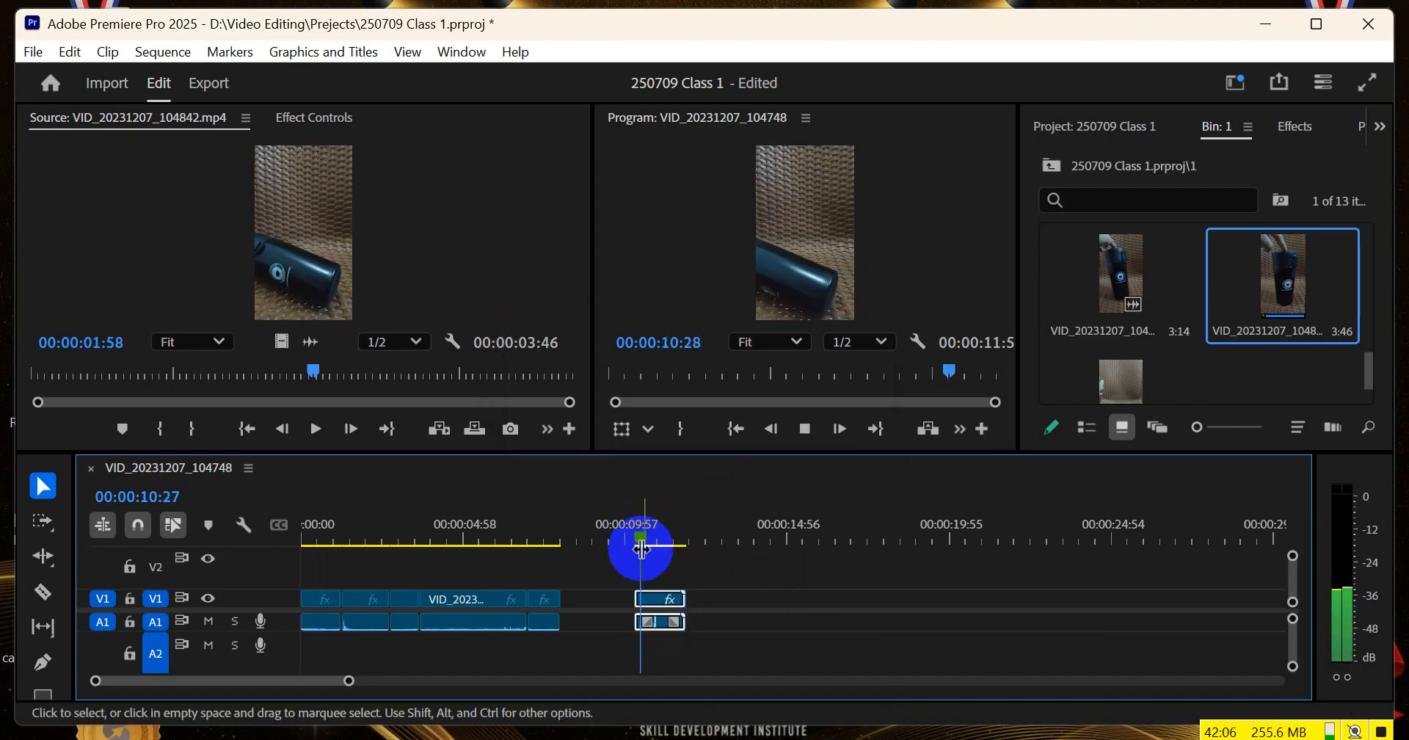
Join the reversed VID_20231207_104842.mp4 clip to the end of the preceding clip and scrub through it to 00:00:09:10
left_click_drag(654, 596, 582, 601)
left_click_drag(591, 539, 602, 539)
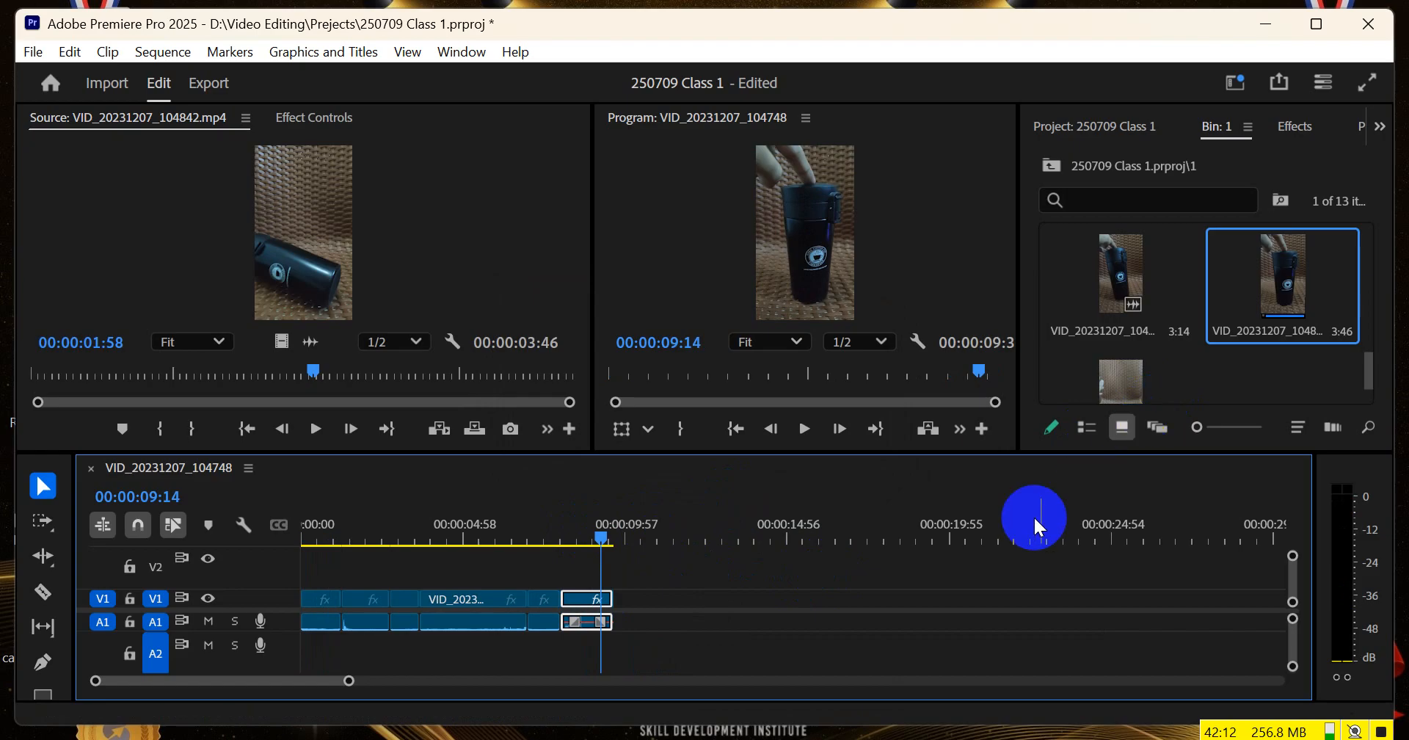
scroll(1209, 297, "down", 1)
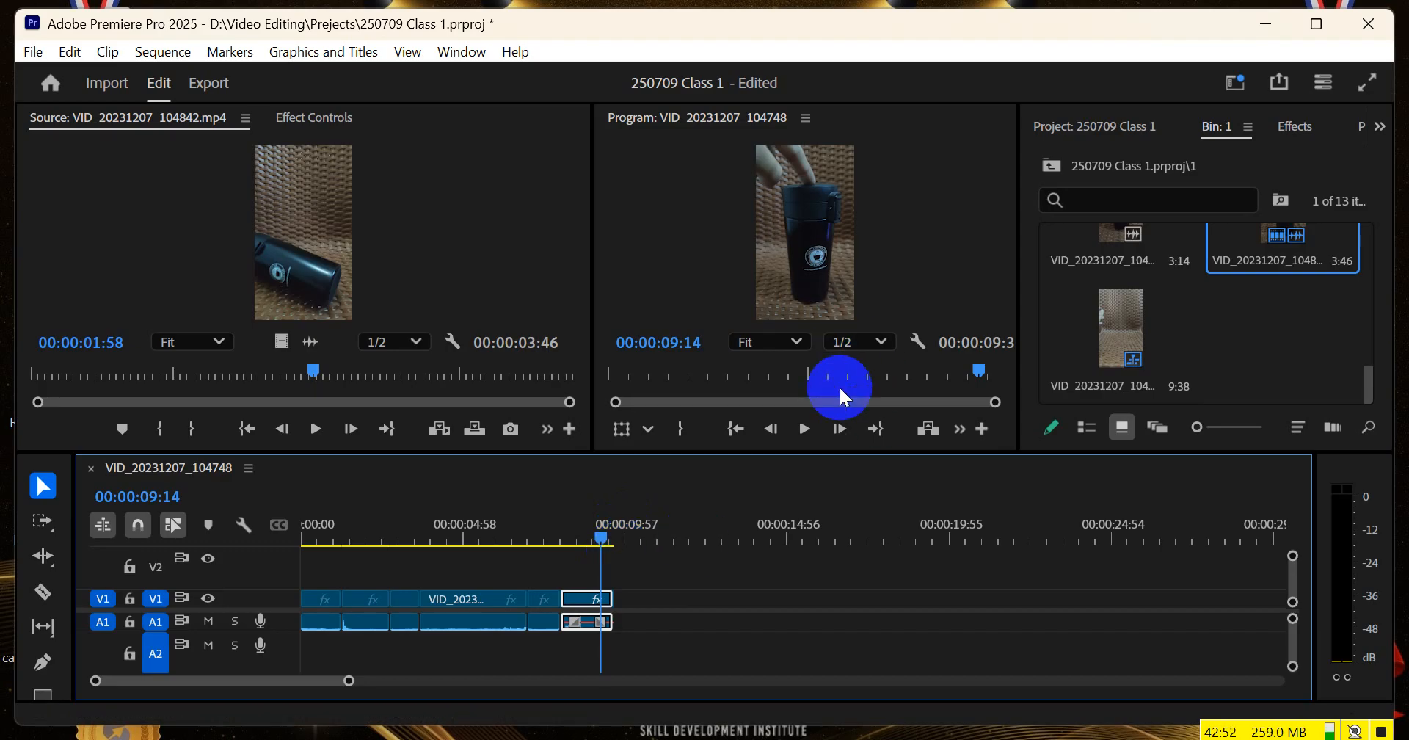
left_click(580, 541)
left_click_drag(580, 543, 569, 549)
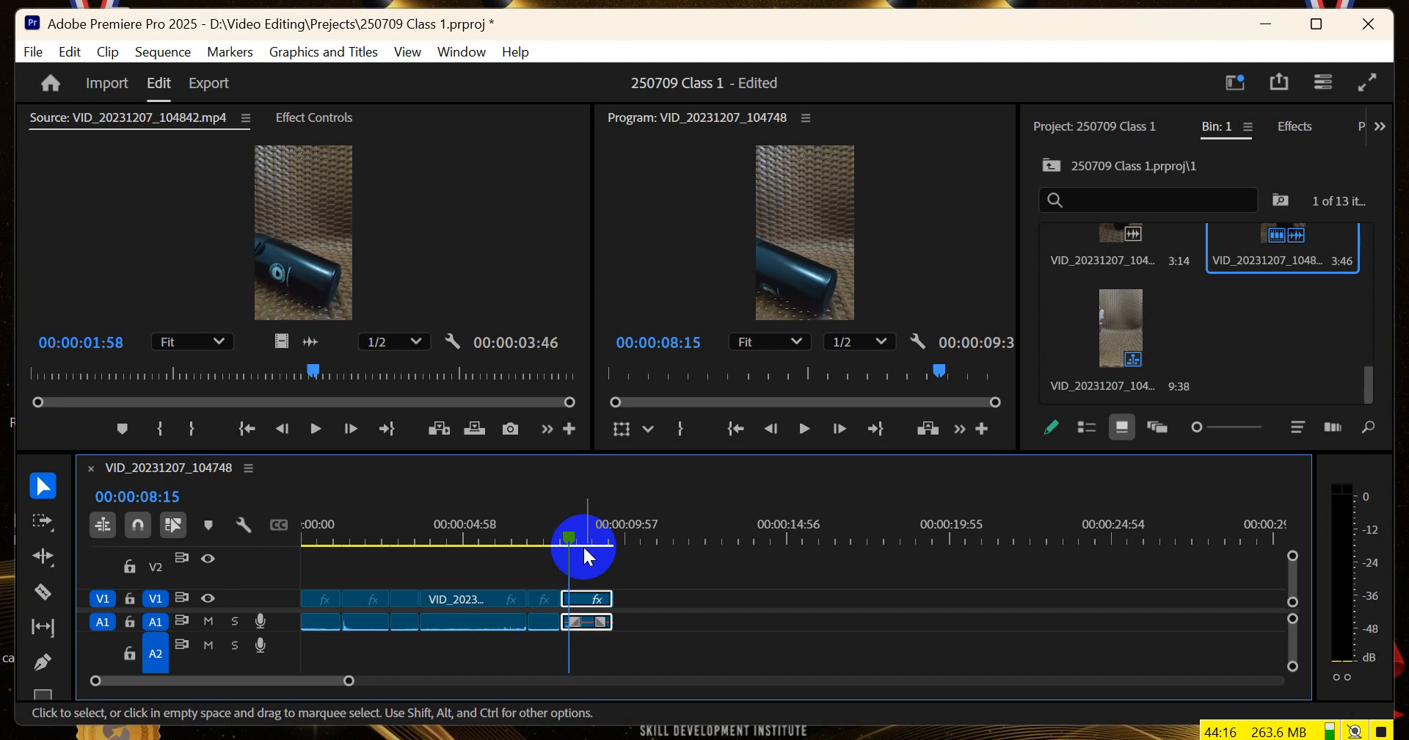
mouse_move(585, 546)
left_mouse_down()
mouse_move(314, 539)
mouse_move(599, 540)
left_mouse_up()
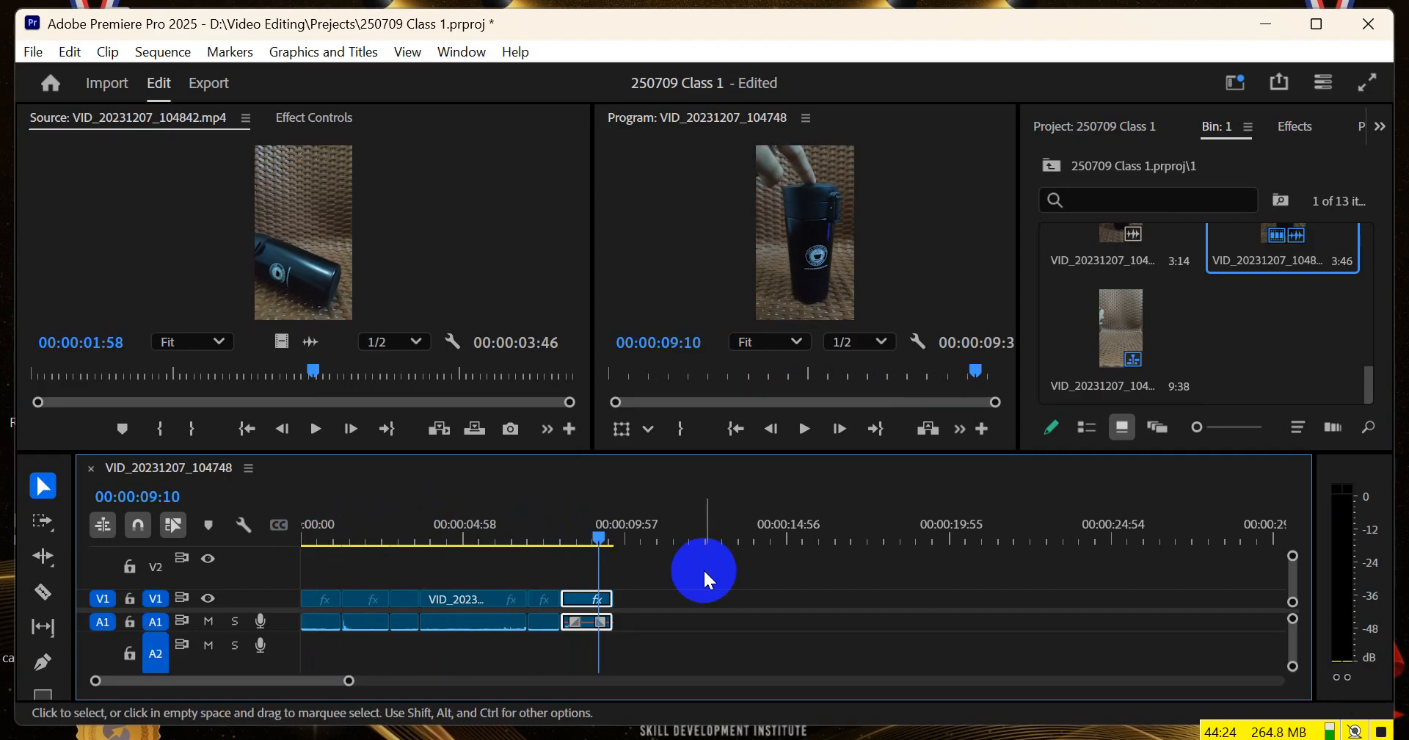
Save the project and clear the timeline clip selection
key("ctrl+s")
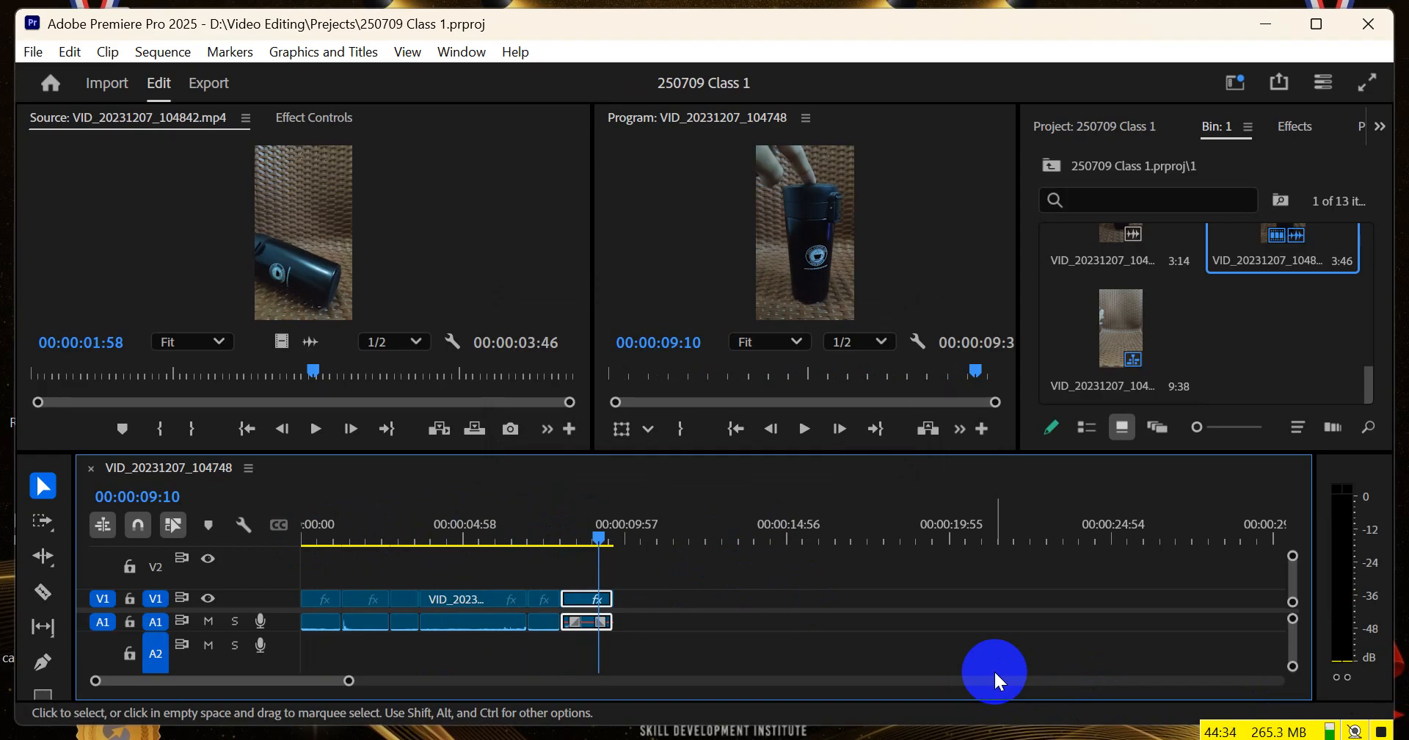
left_click(764, 620)
key("ctrl+s")
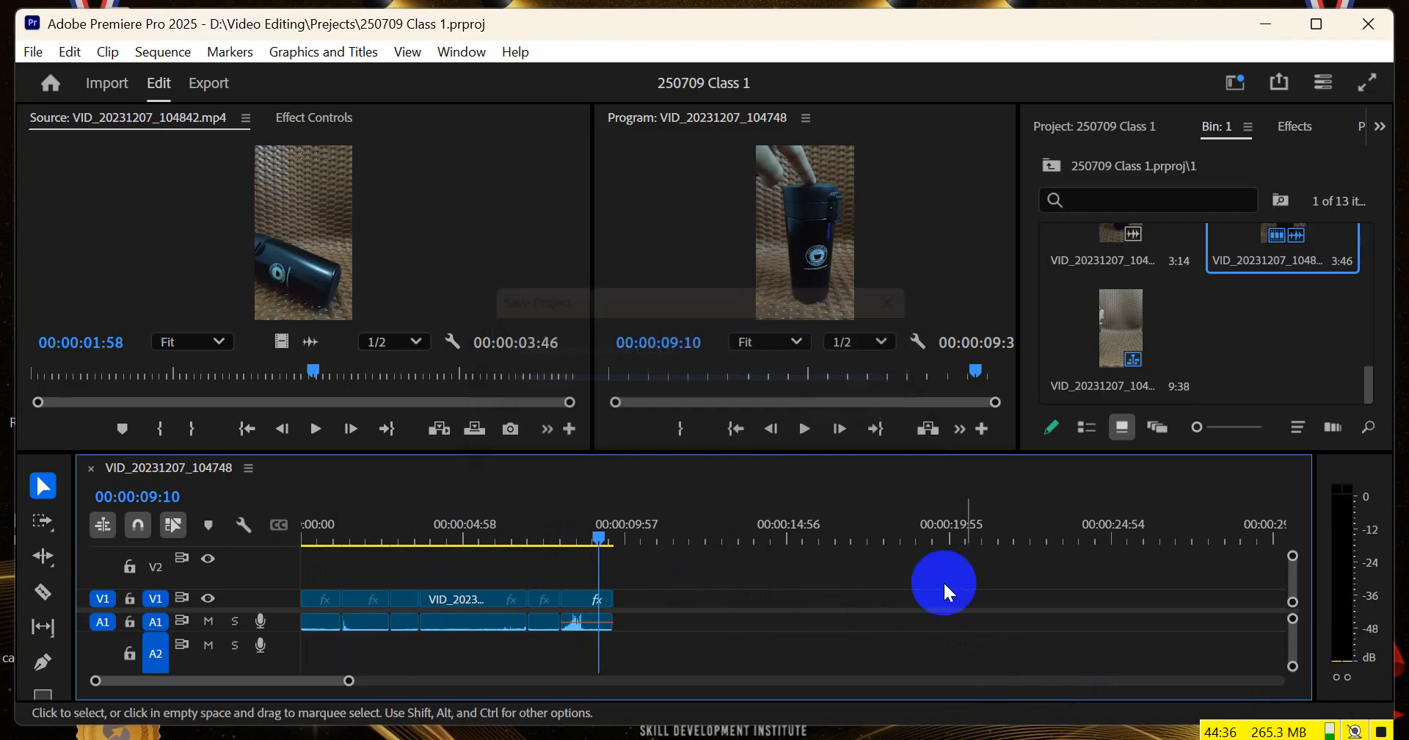